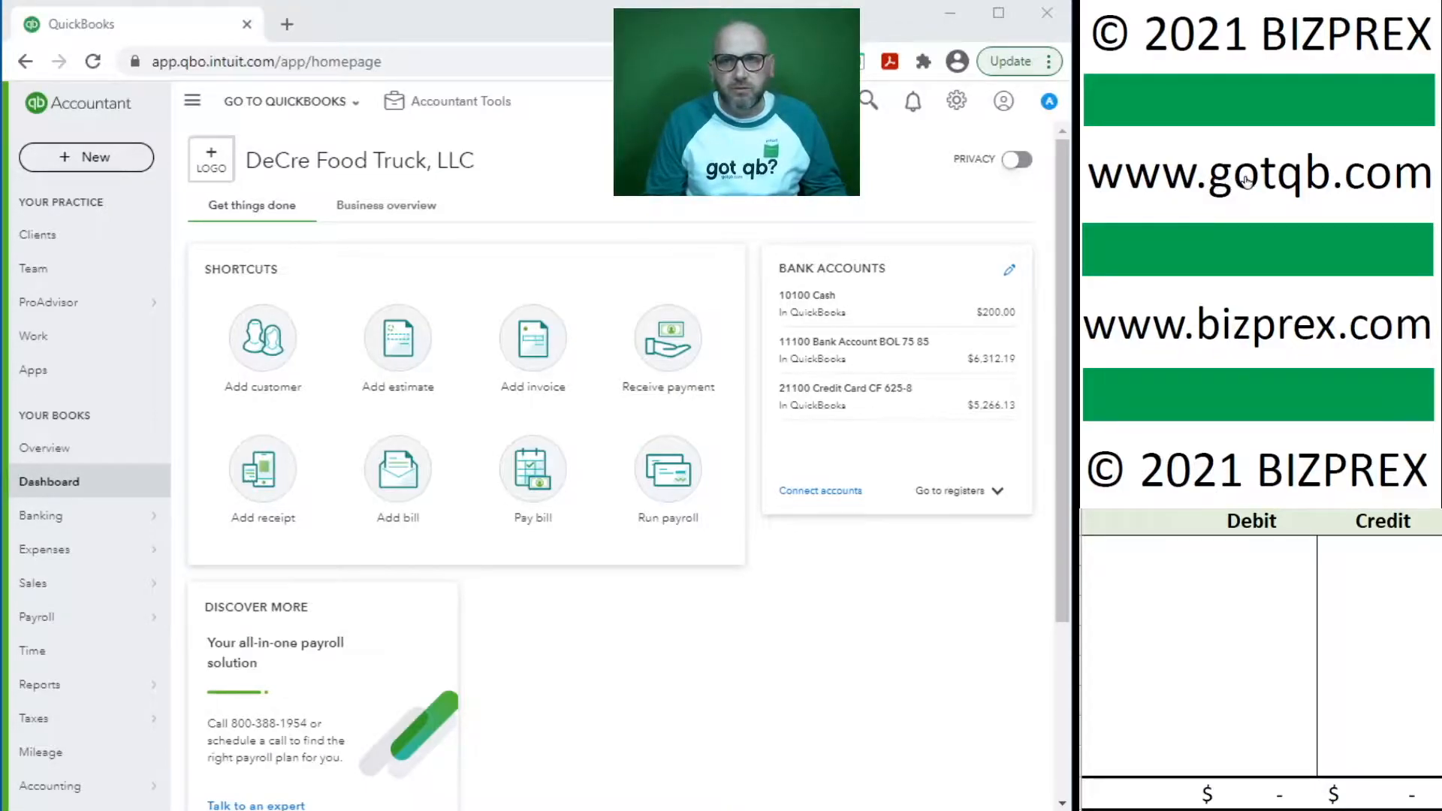
- Start a new journal entry dated 07/12/2020 with journal number A00312, taken from the Food Traders invoice
click(443, 99)
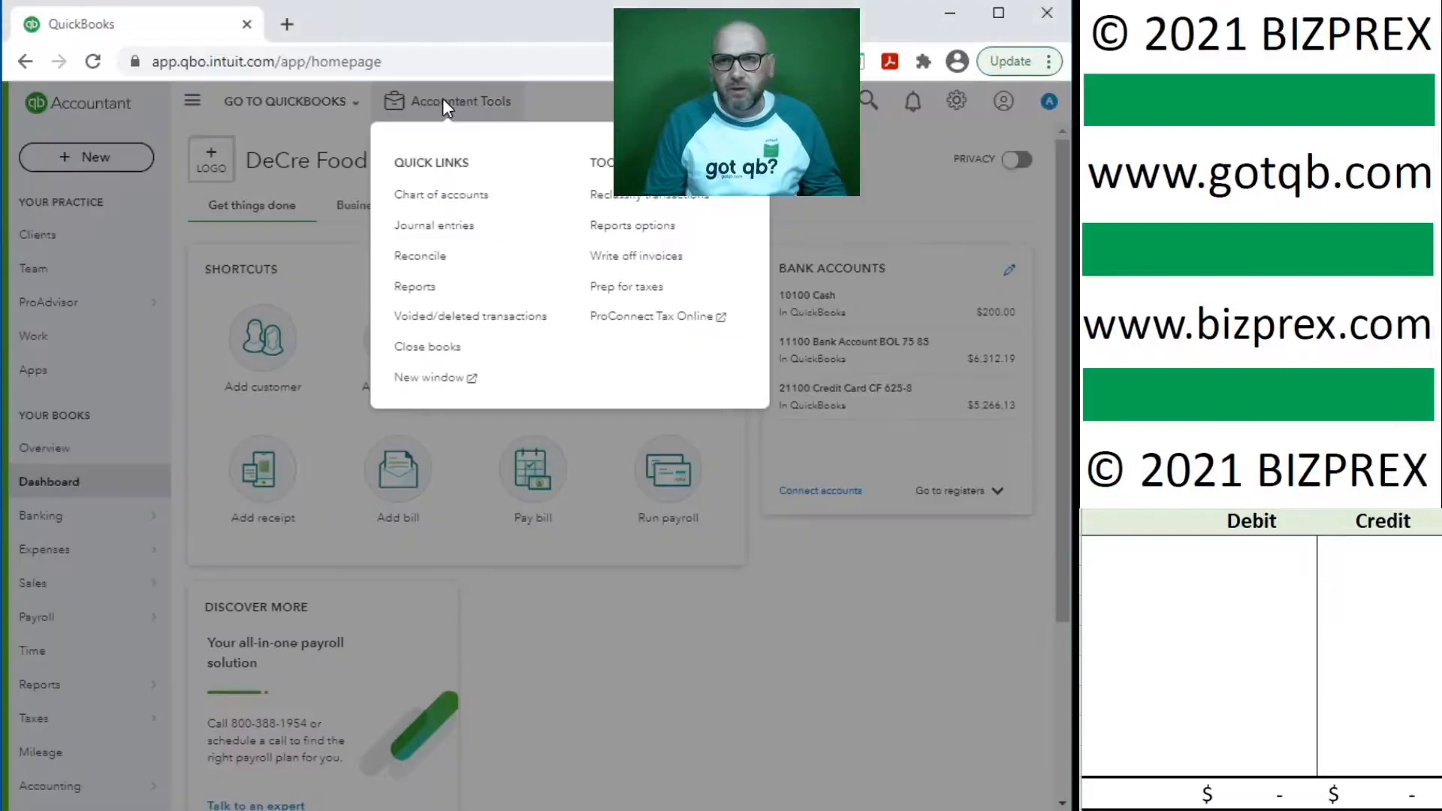
click(443, 234)
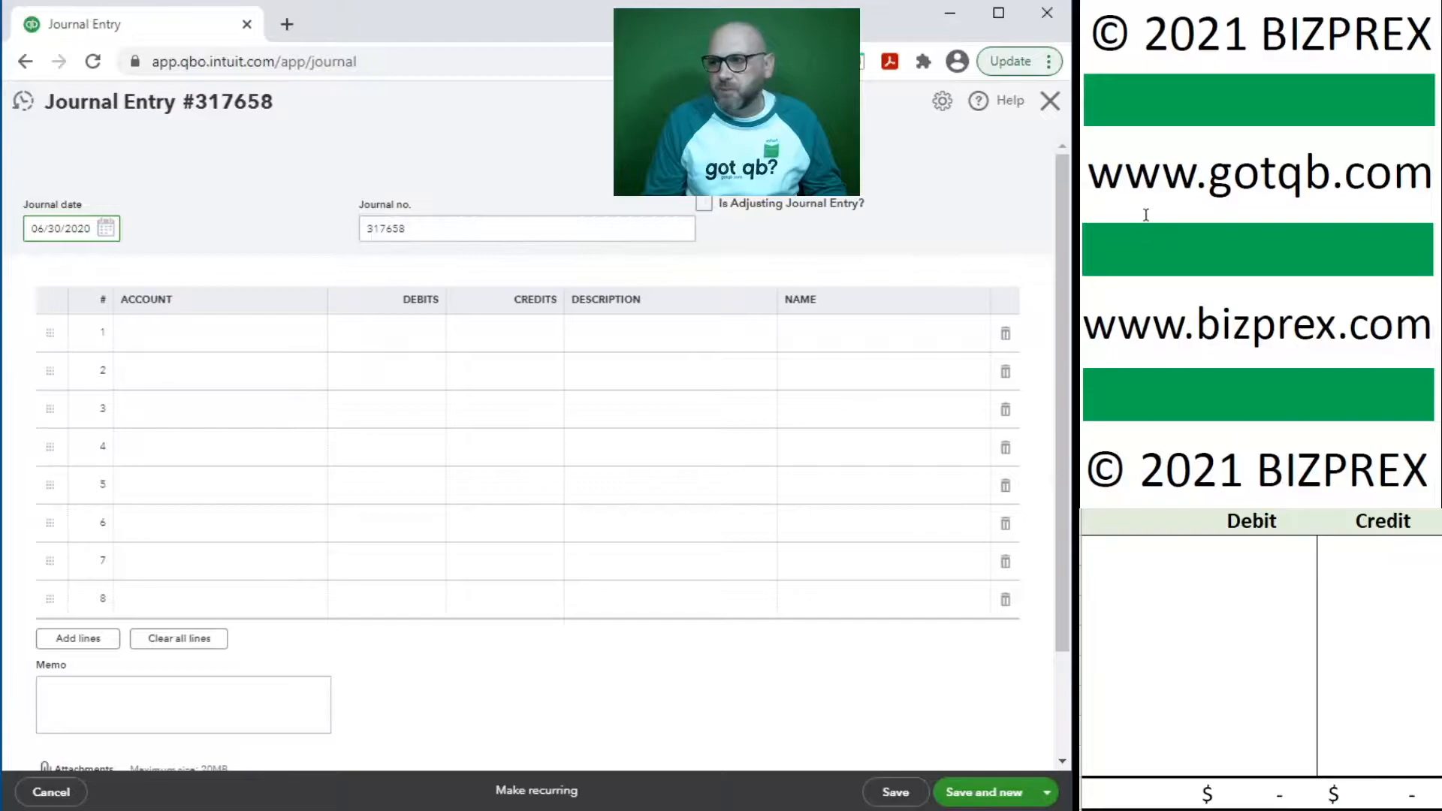
scroll(1197, 223, down, 8)
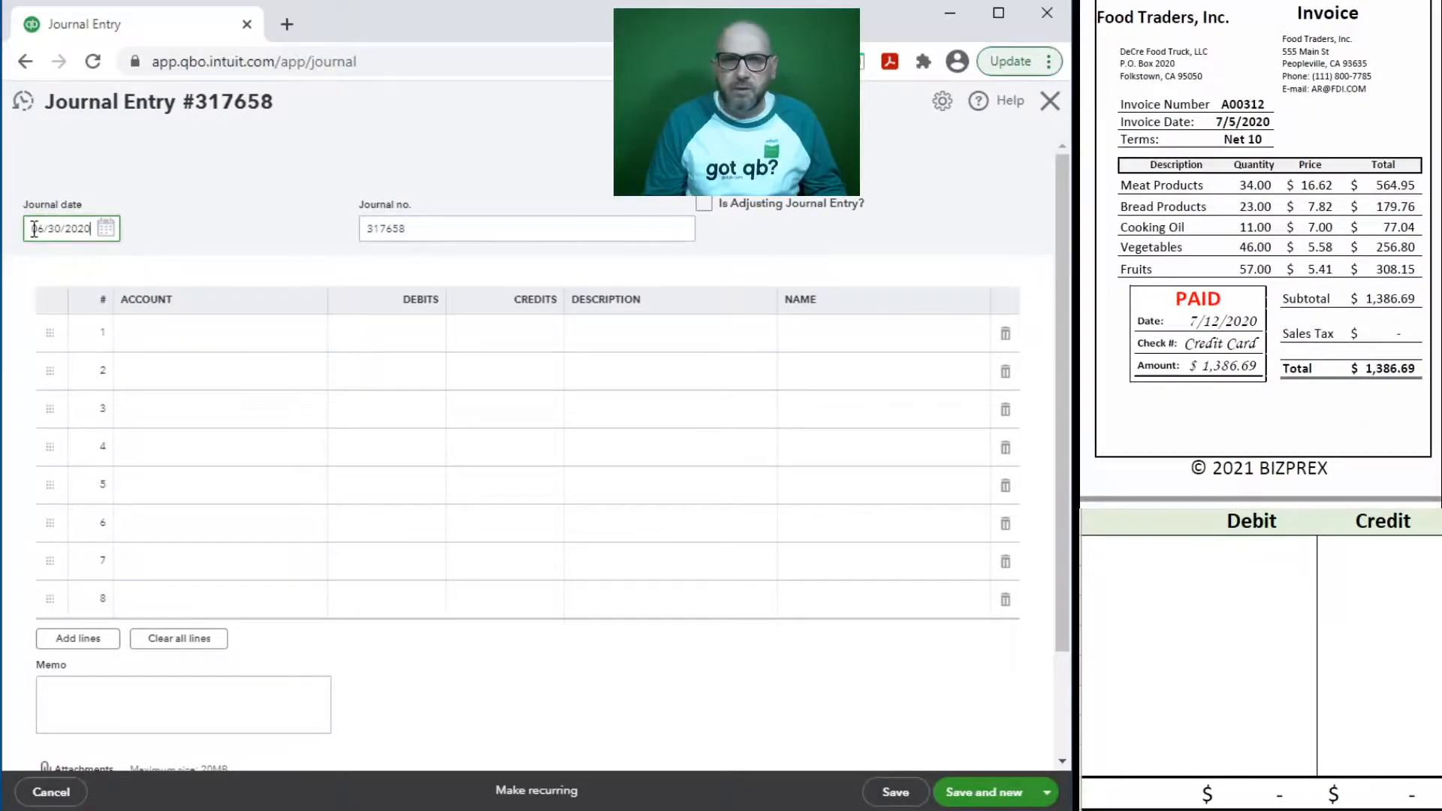
drag(32, 229, 191, 242)
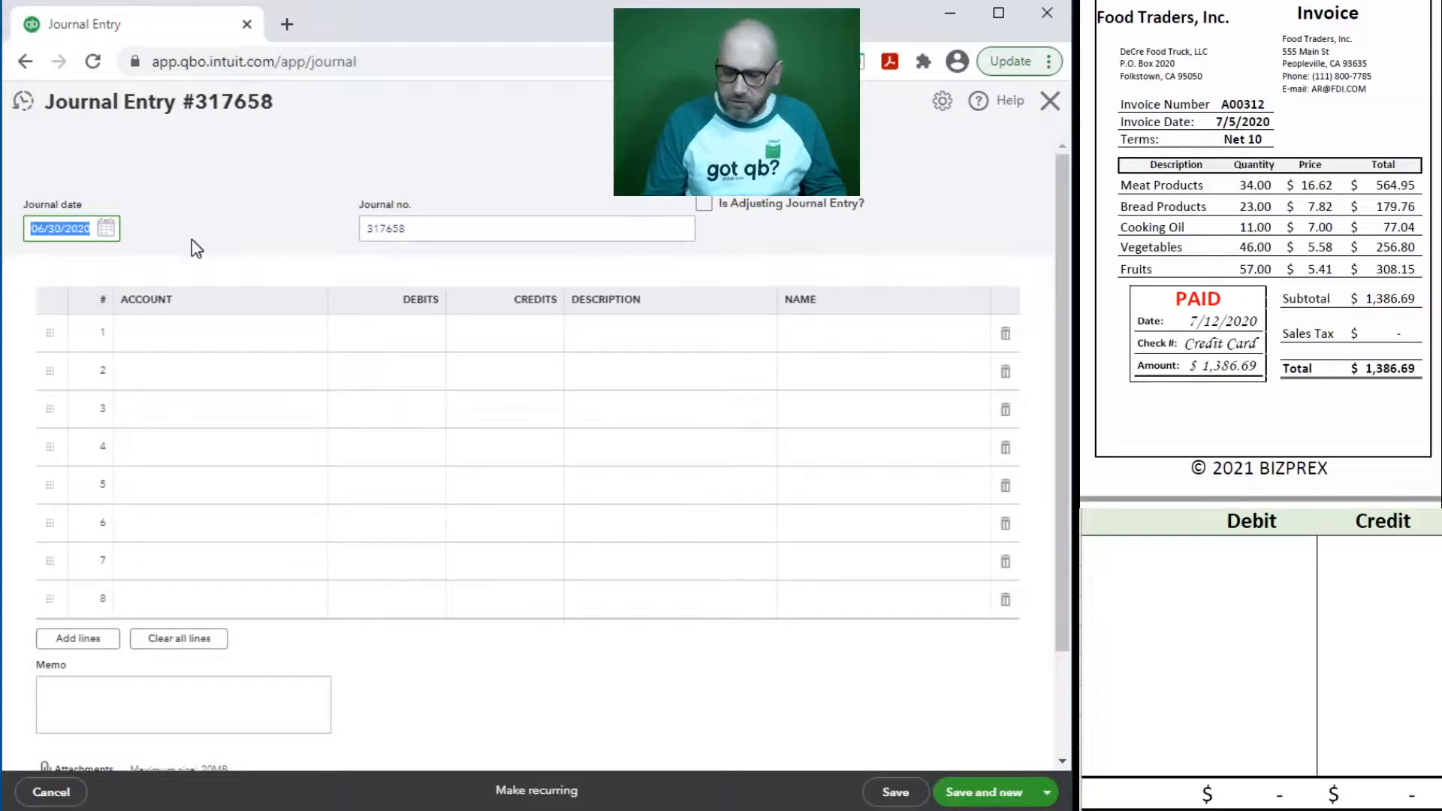
text(7/12/20)
key(Tab)
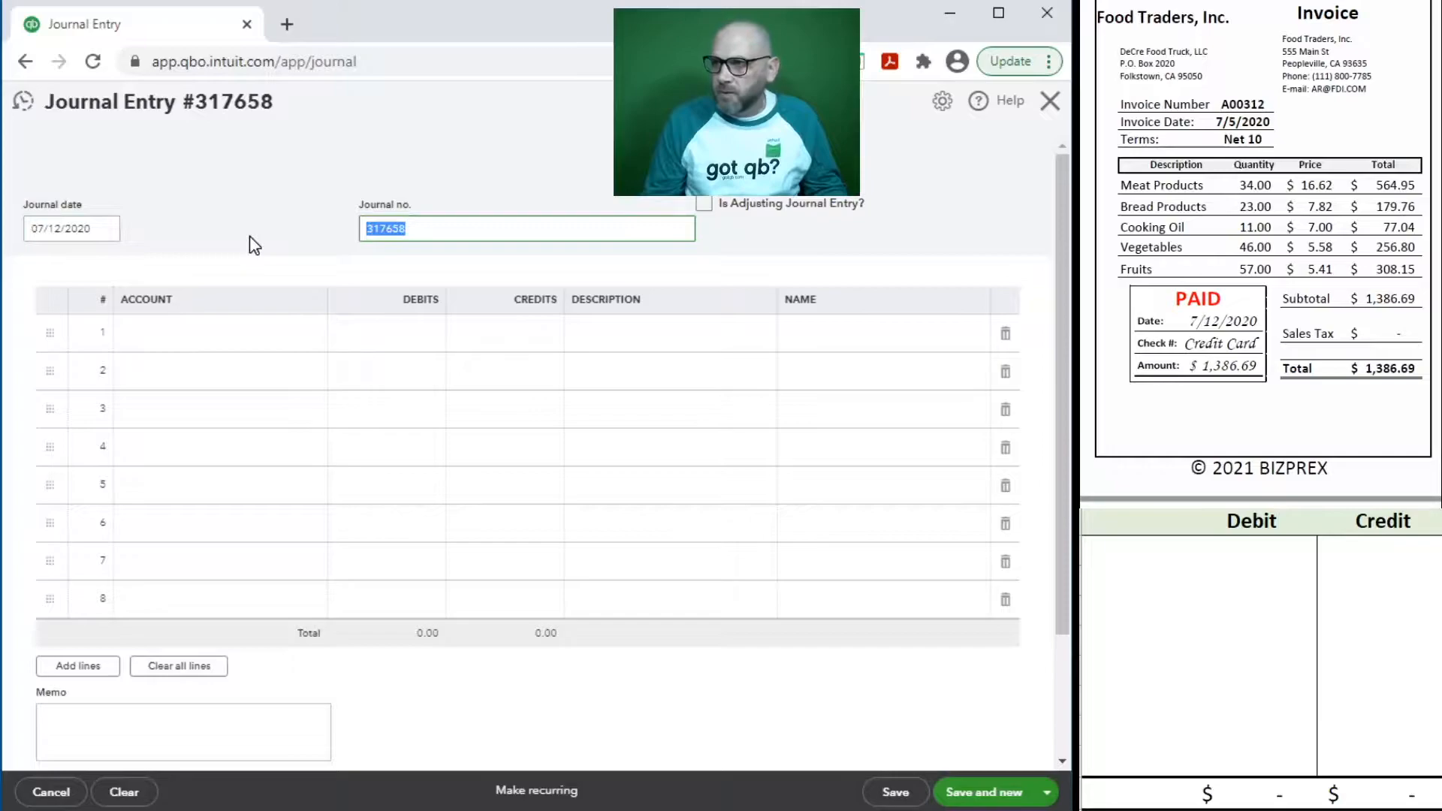
text(A)
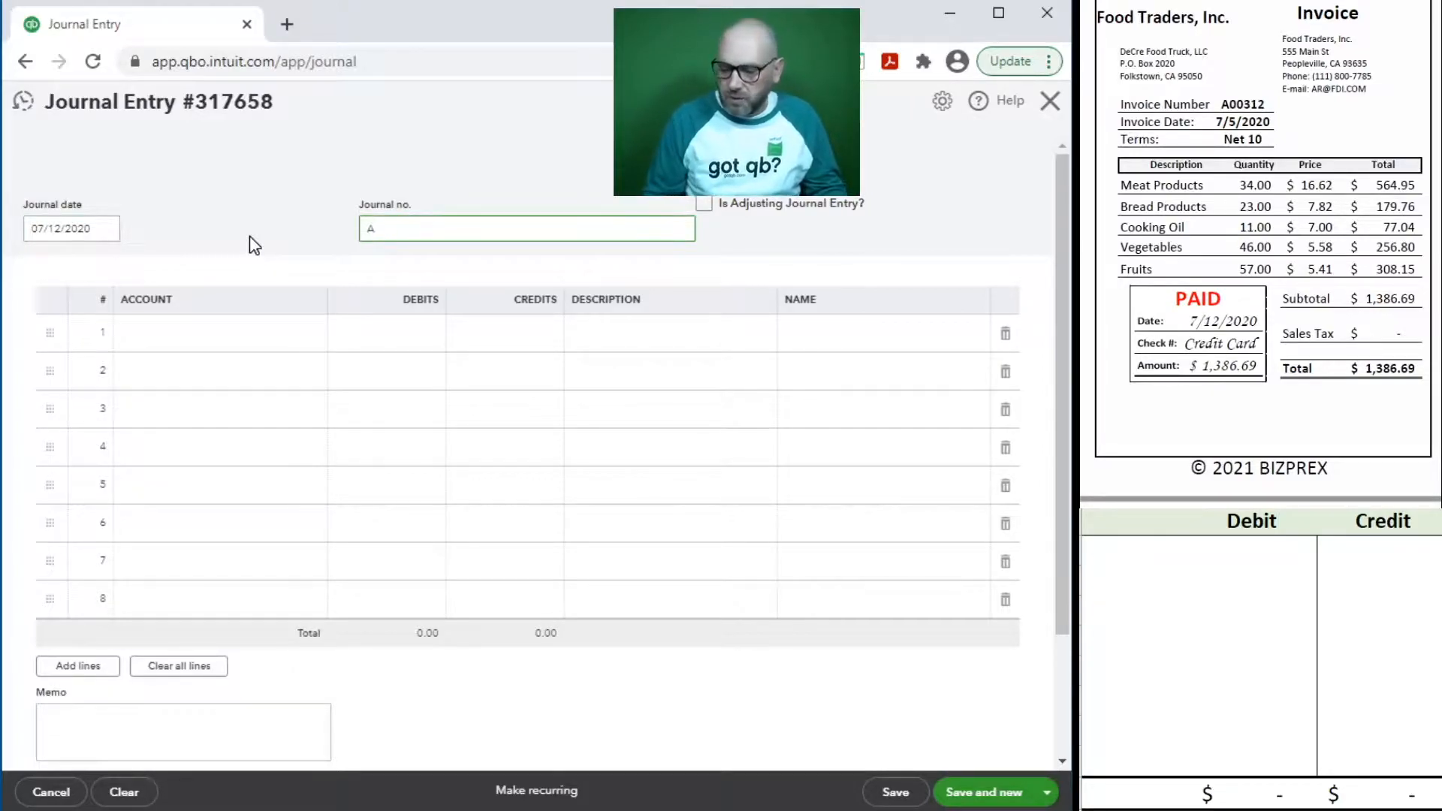
text(00312)
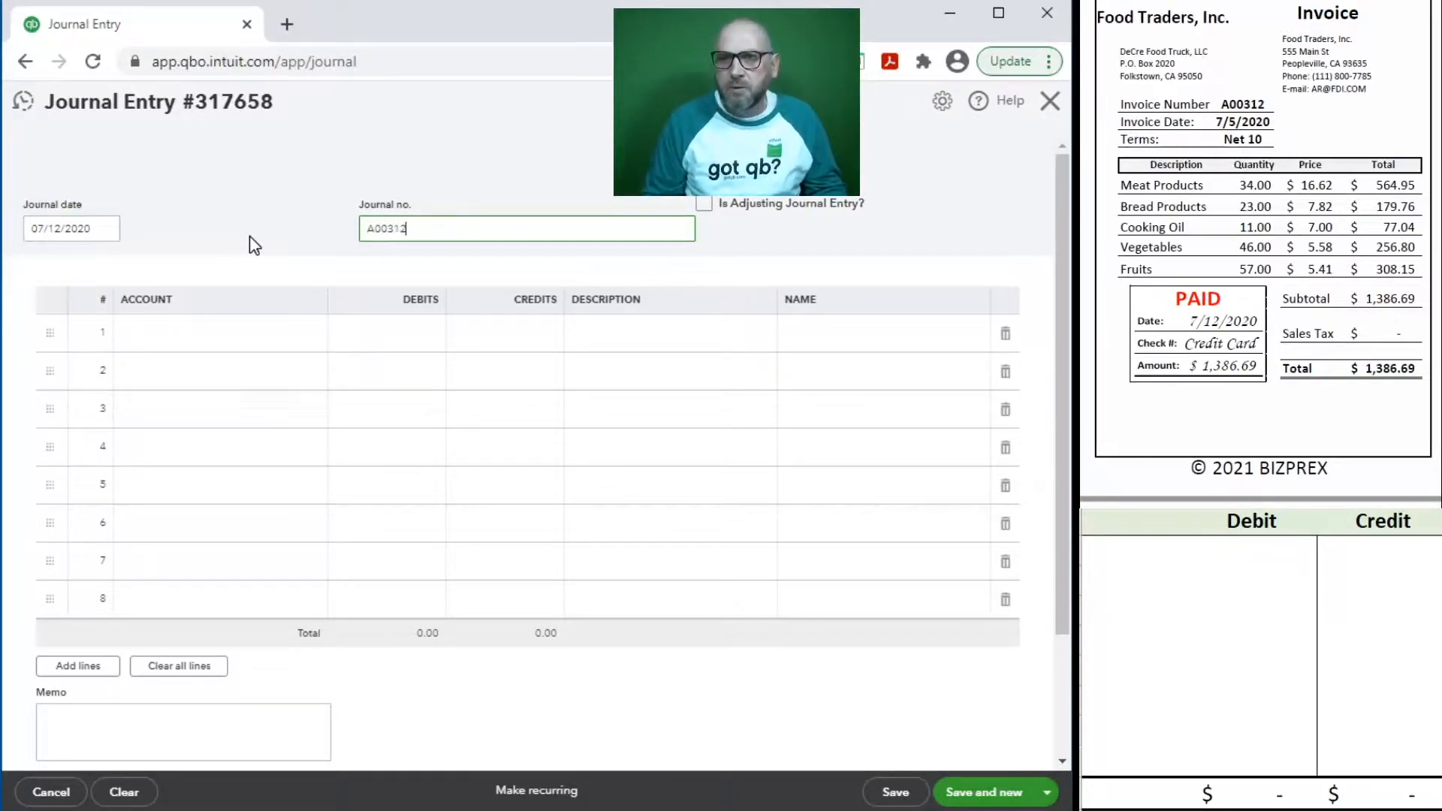
- Fill line 1 with the 21100 Credit Card account and a credit of 1,386.69
click(200, 335)
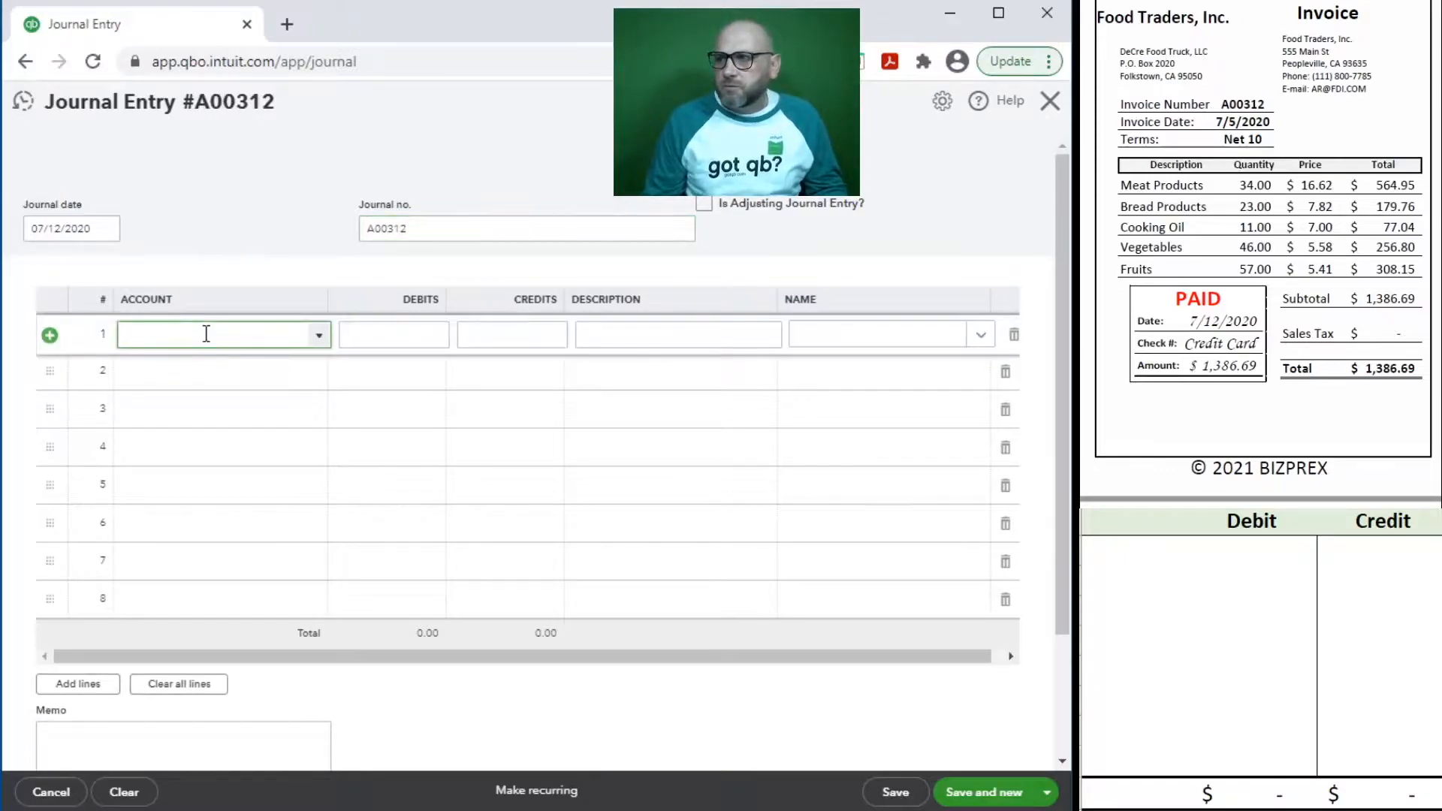
click(319, 339)
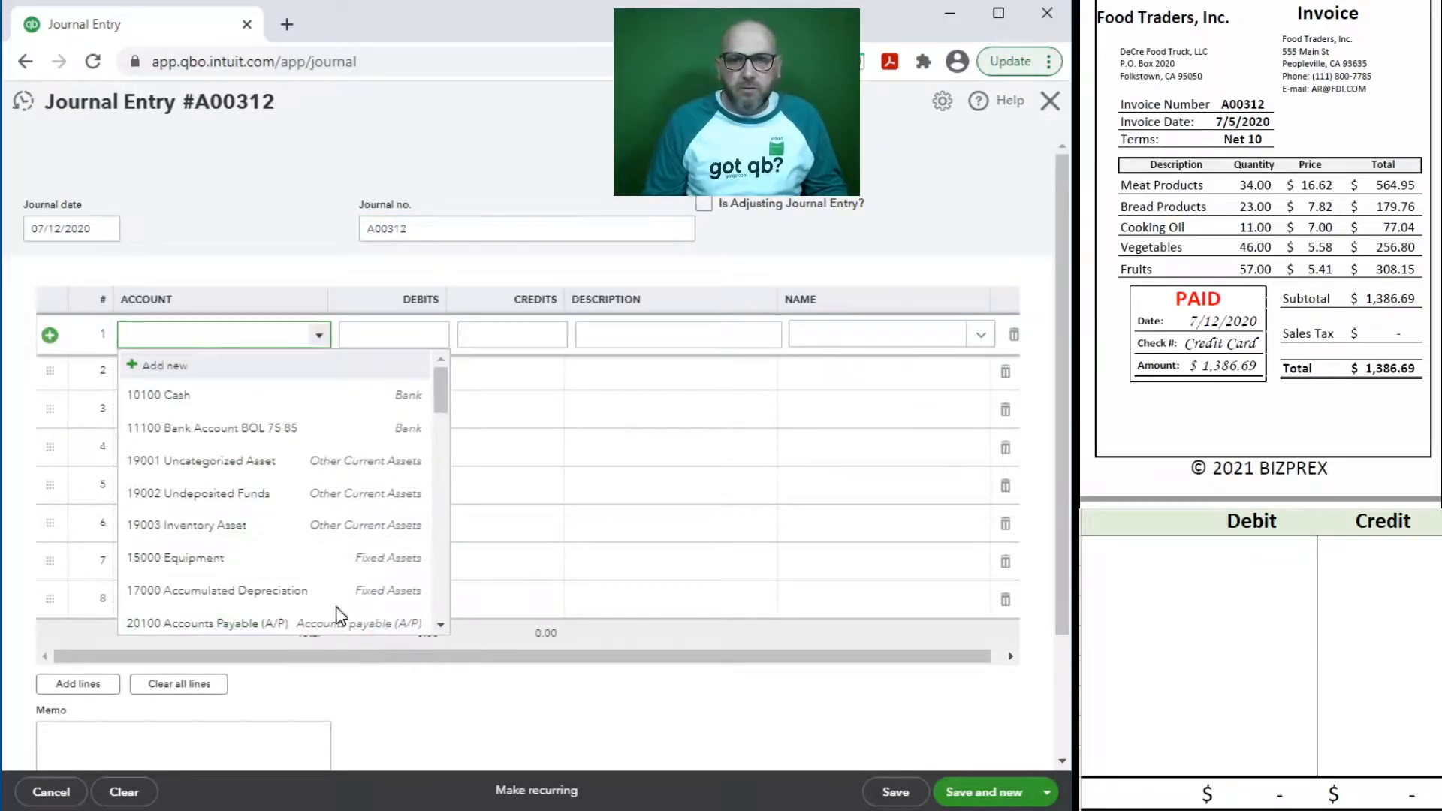
scroll(330, 601, down, 1)
click(286, 554)
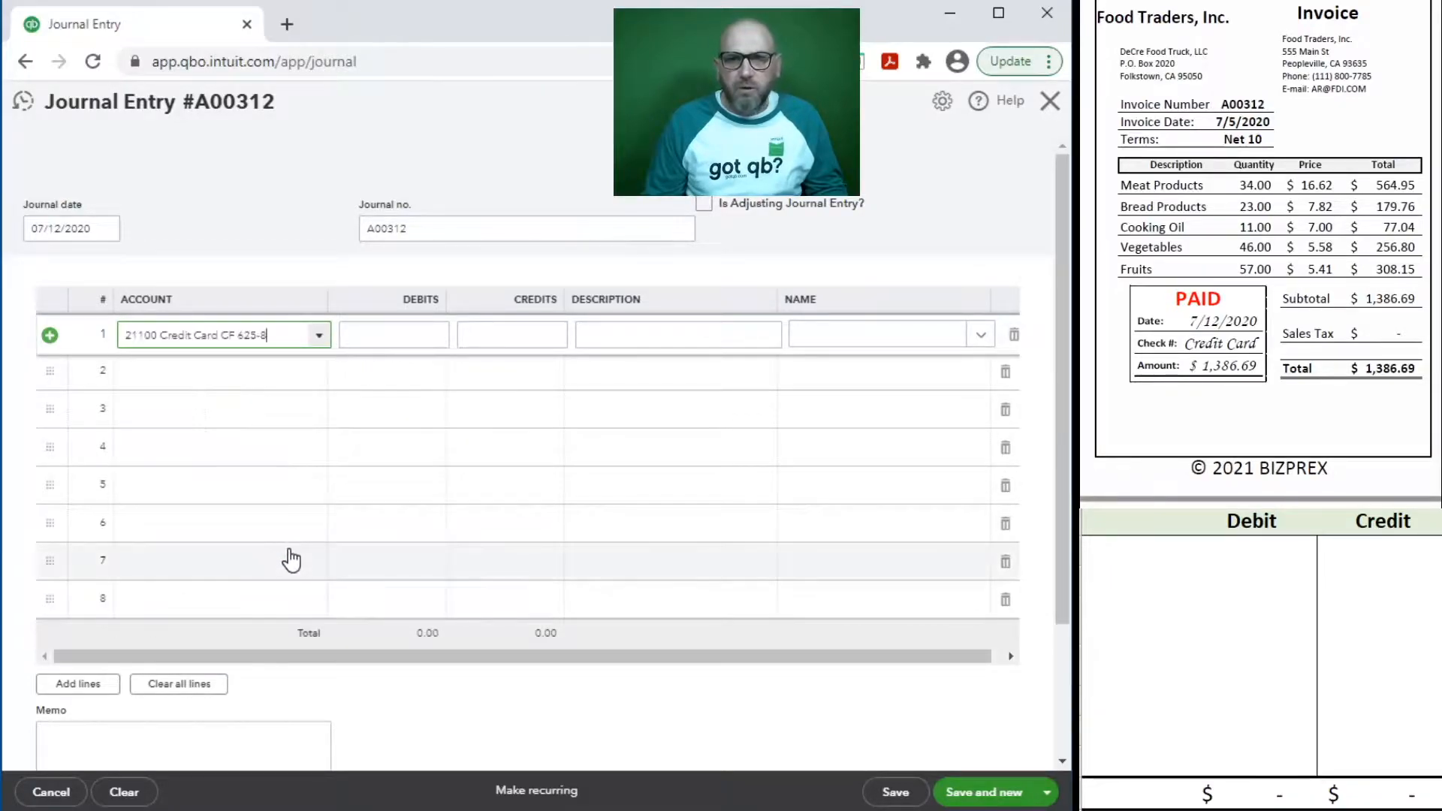
click(484, 339)
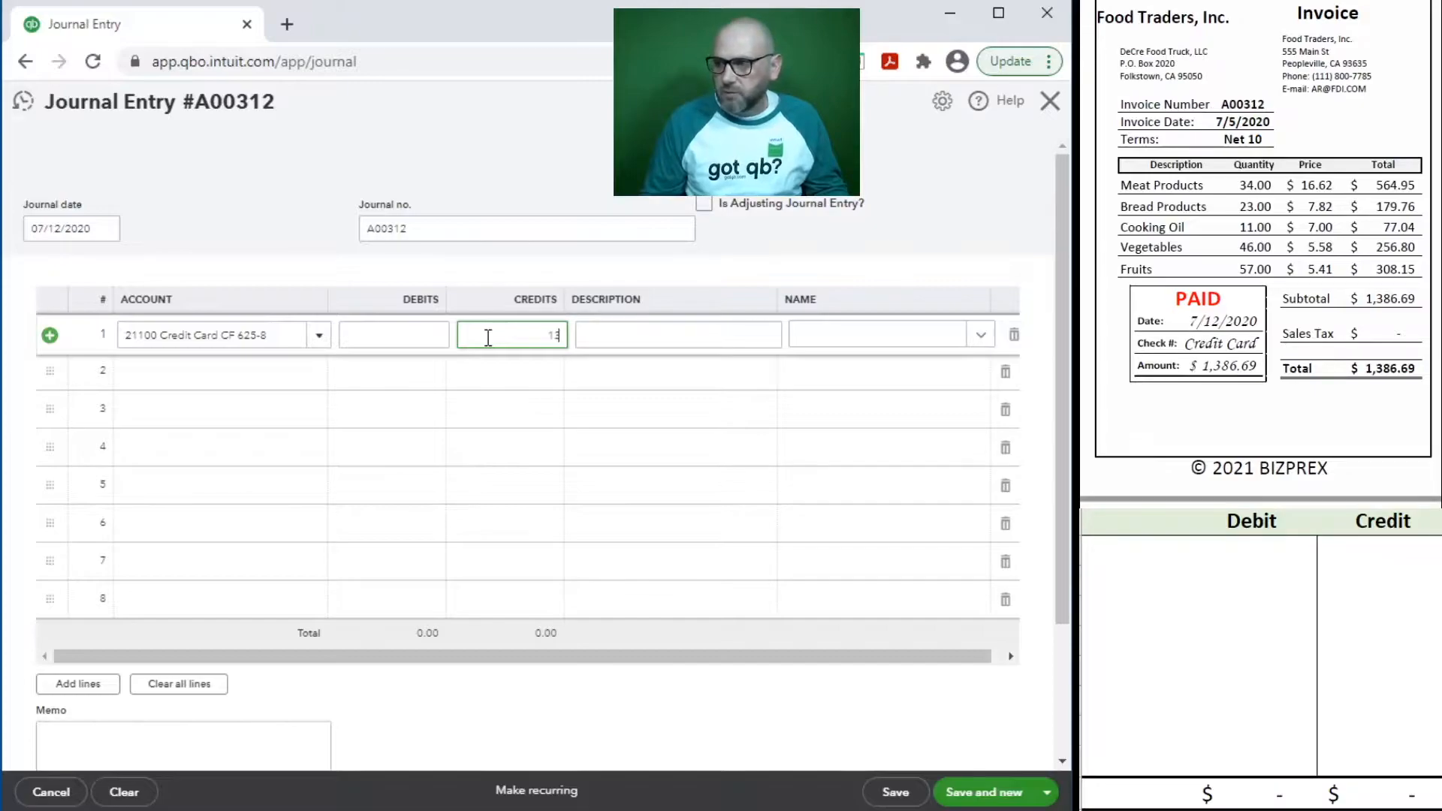
text(1386.69)
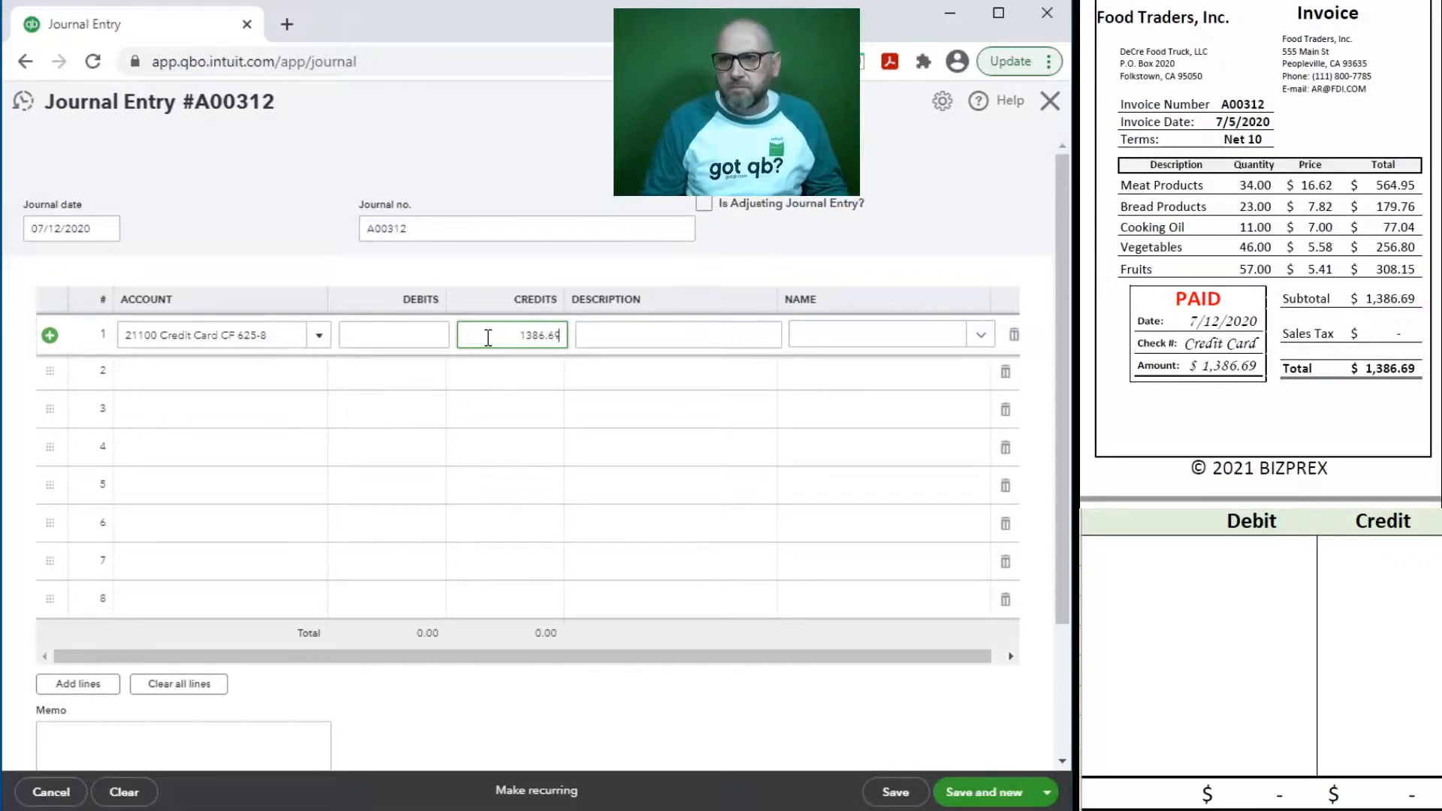
key(Tab)
- Copy the journal number A00312 into the description of line 1
click(368, 235)
key(ctrl+c)
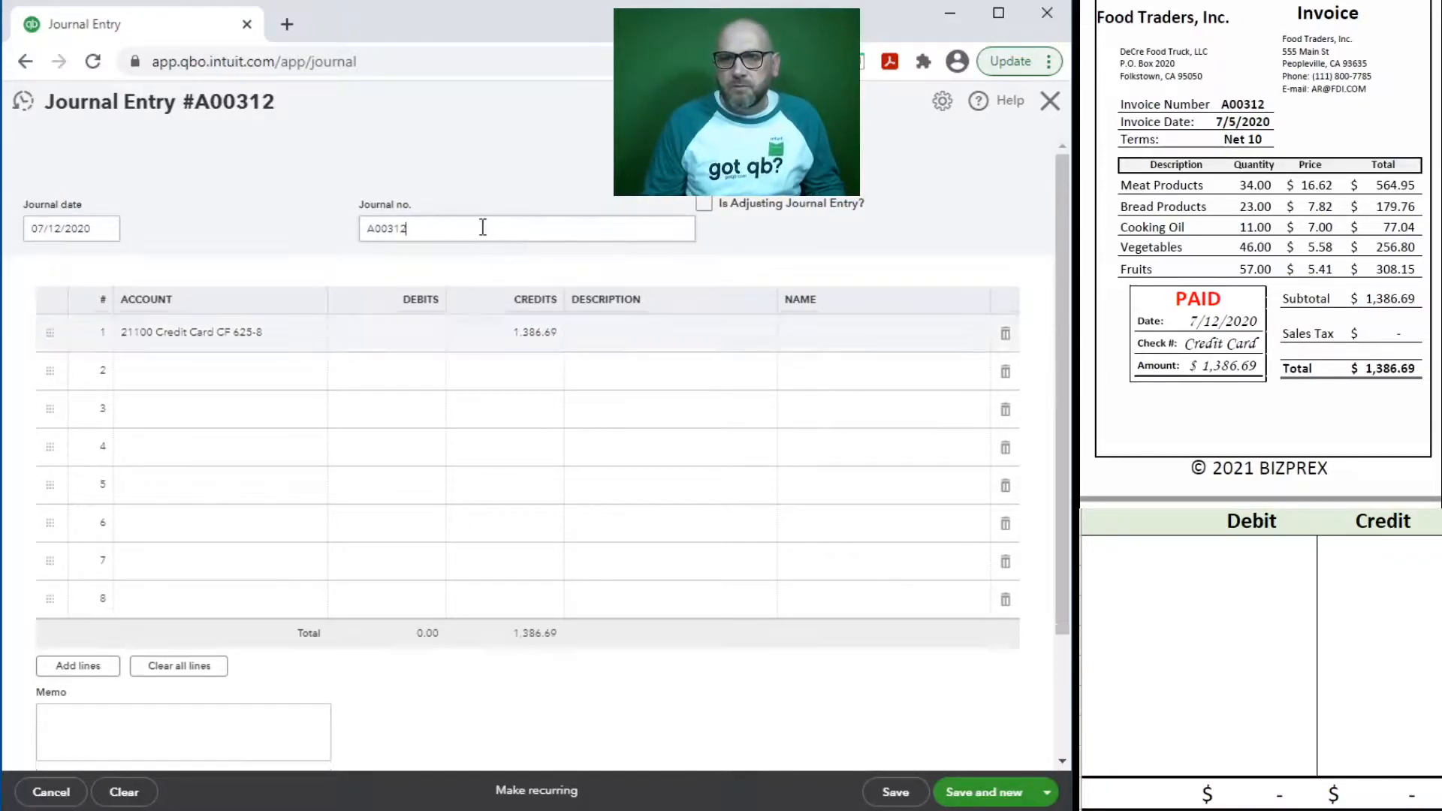
click(692, 335)
key(ctrl+v)
- Choose 60200 Food Purchases / Supplies as the account on line 2
click(196, 372)
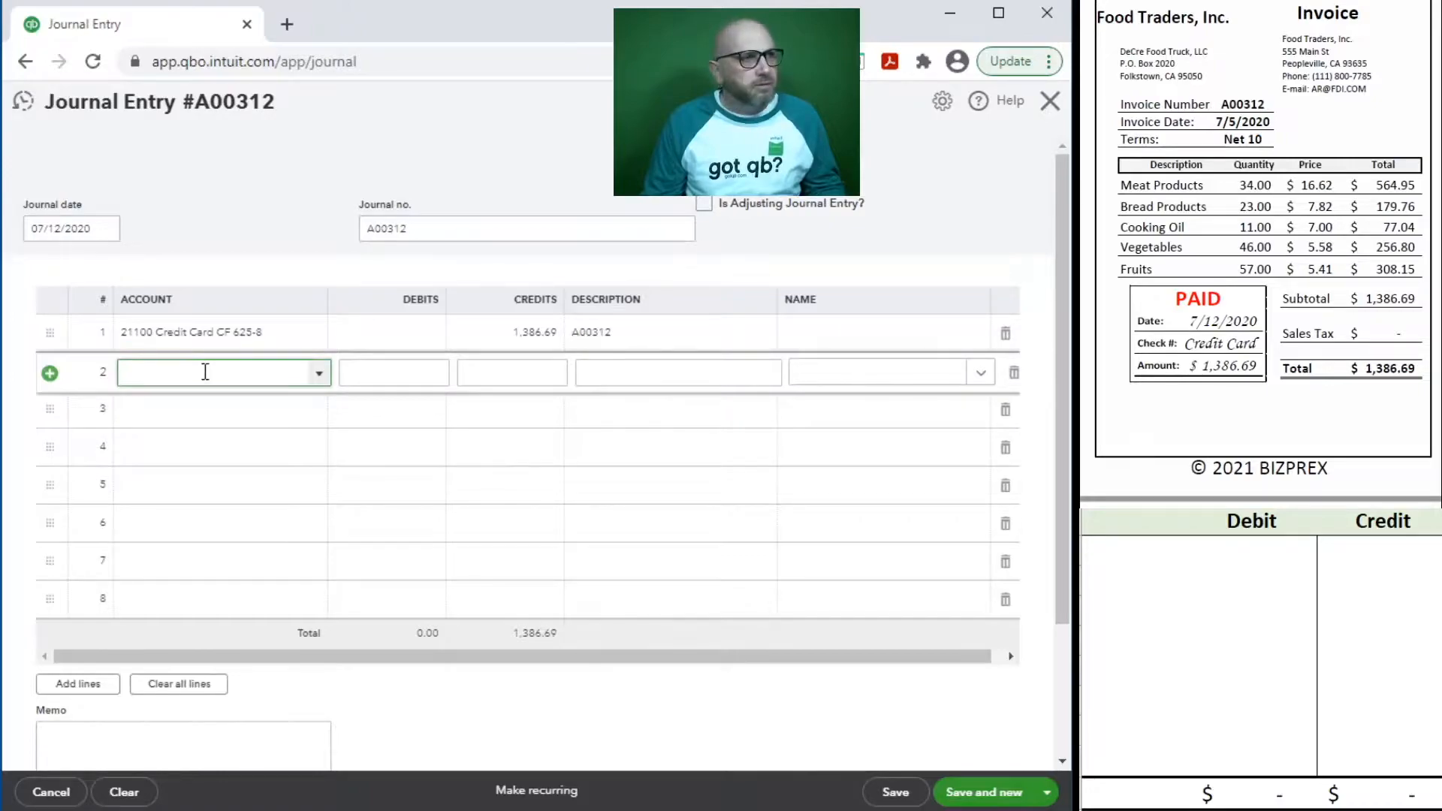
text(food)
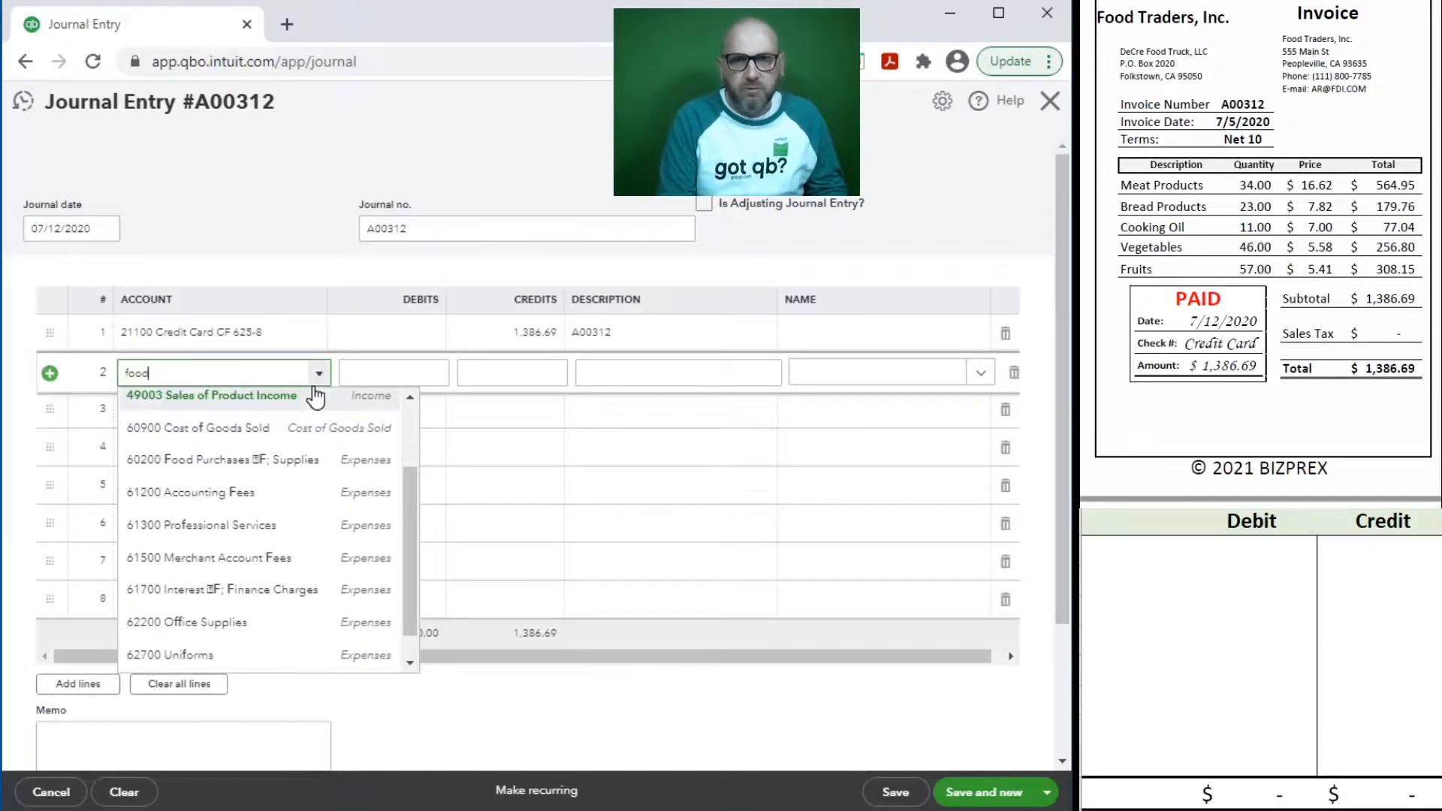
click(255, 430)
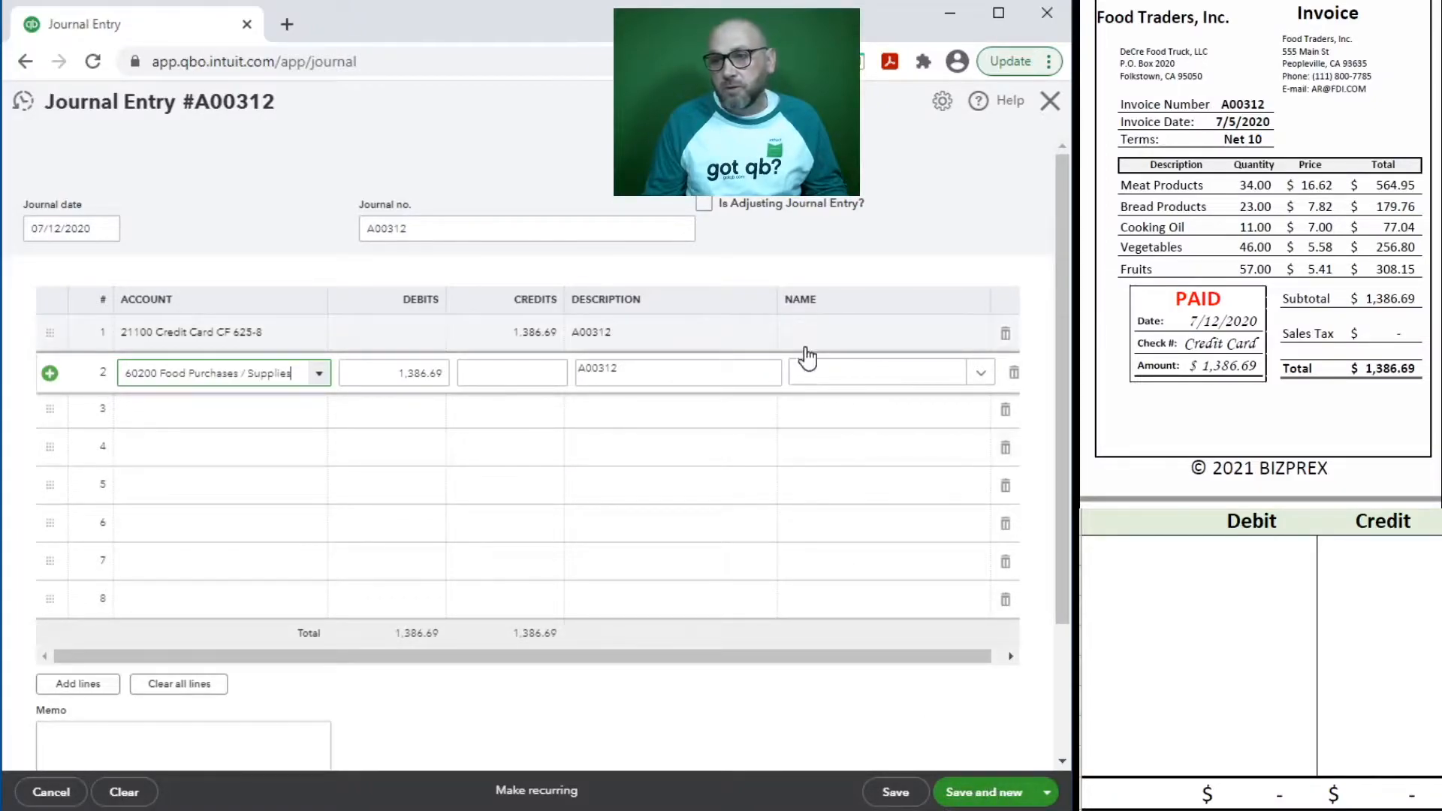
- Assign the vendor Food Traders, Inc as the name on both lines, and save the entry while opening a new one
click(826, 333)
text(food)
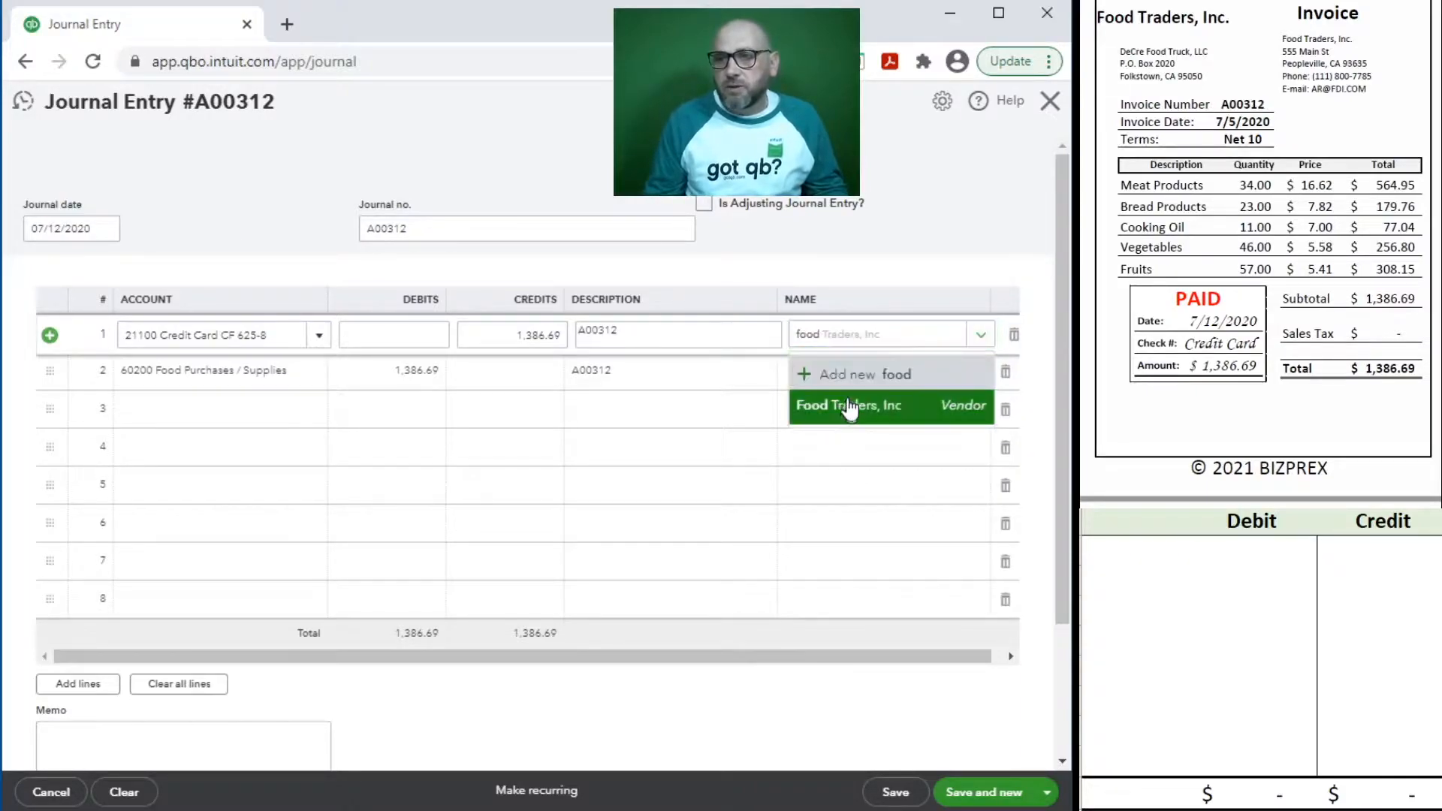
click(830, 404)
click(829, 376)
text(f)
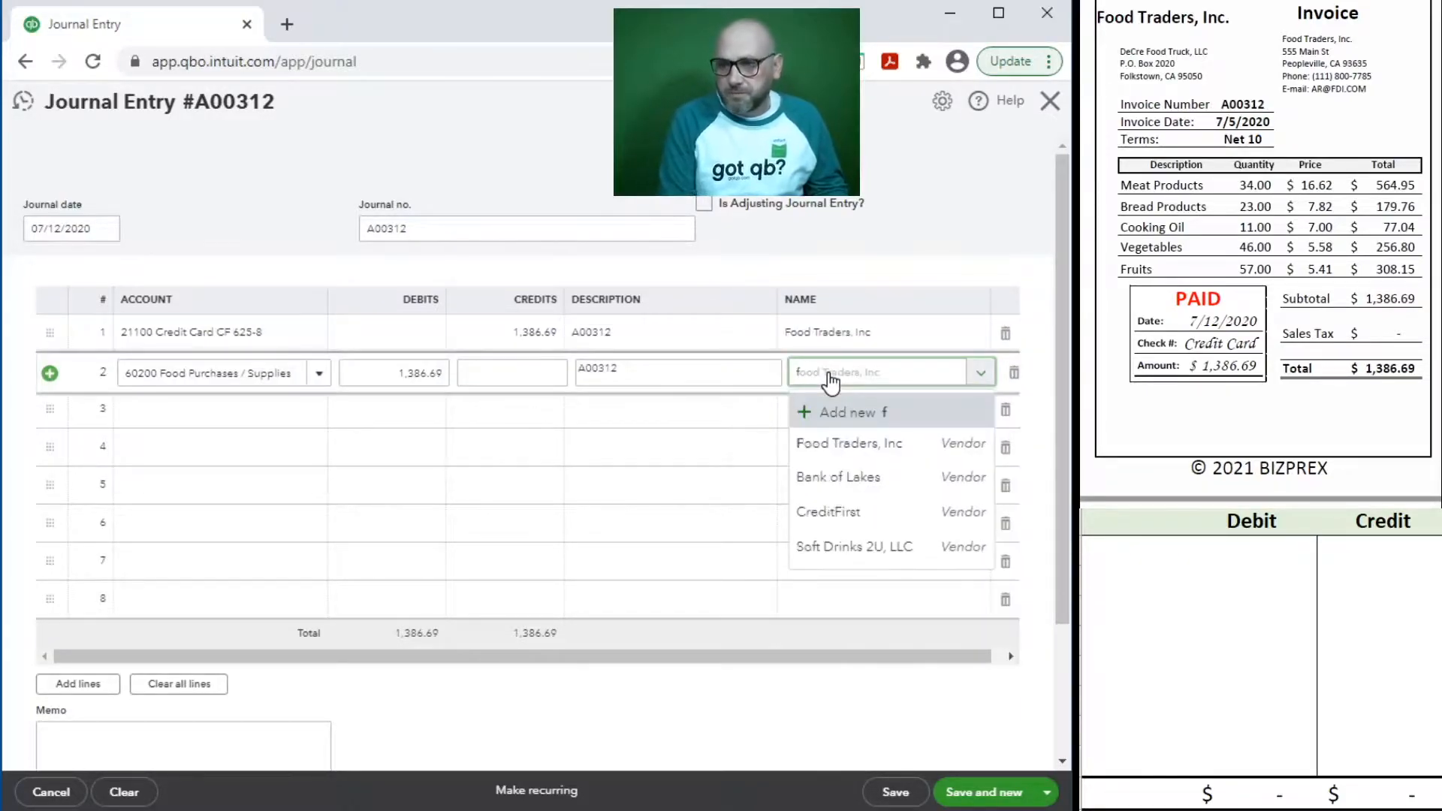
text(ood)
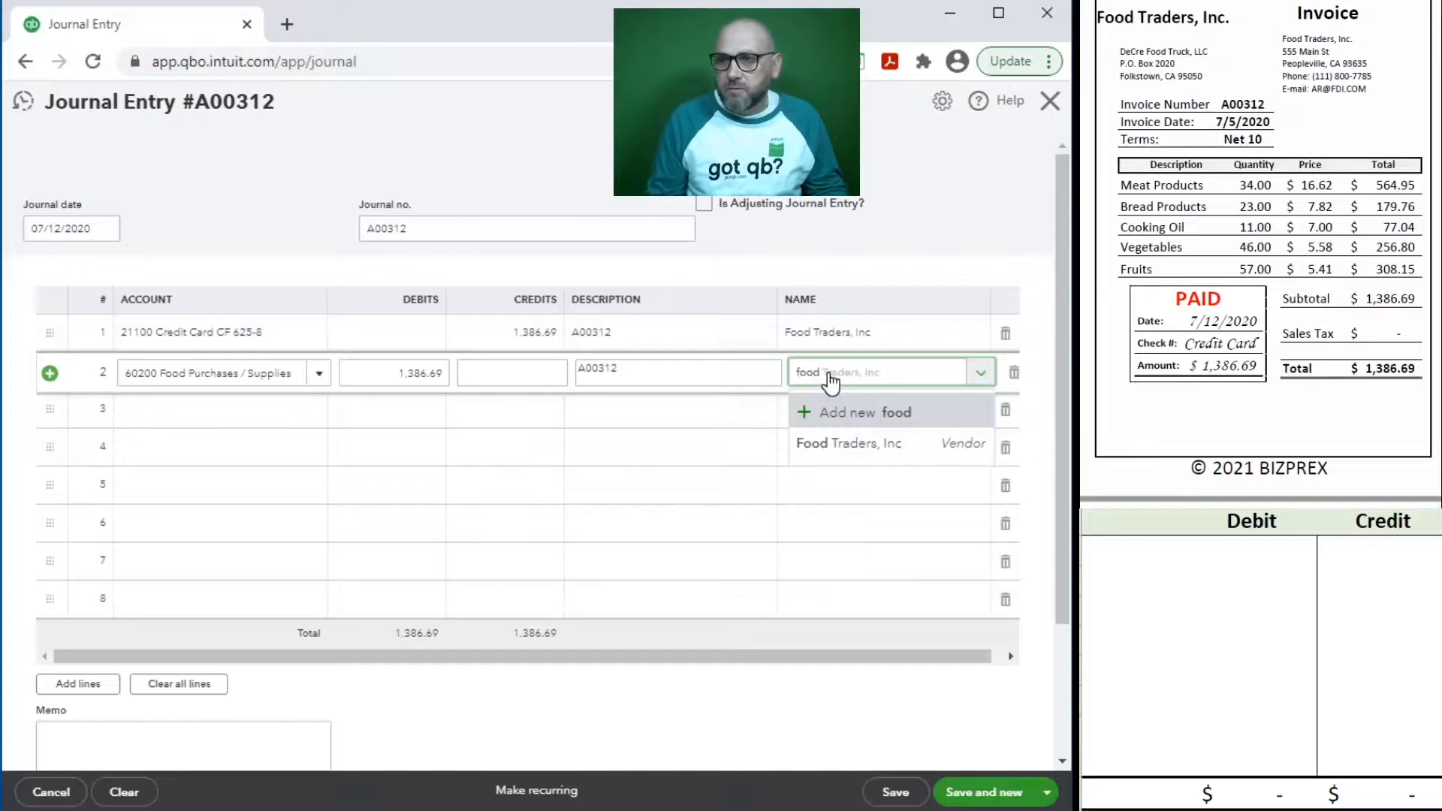
click(844, 444)
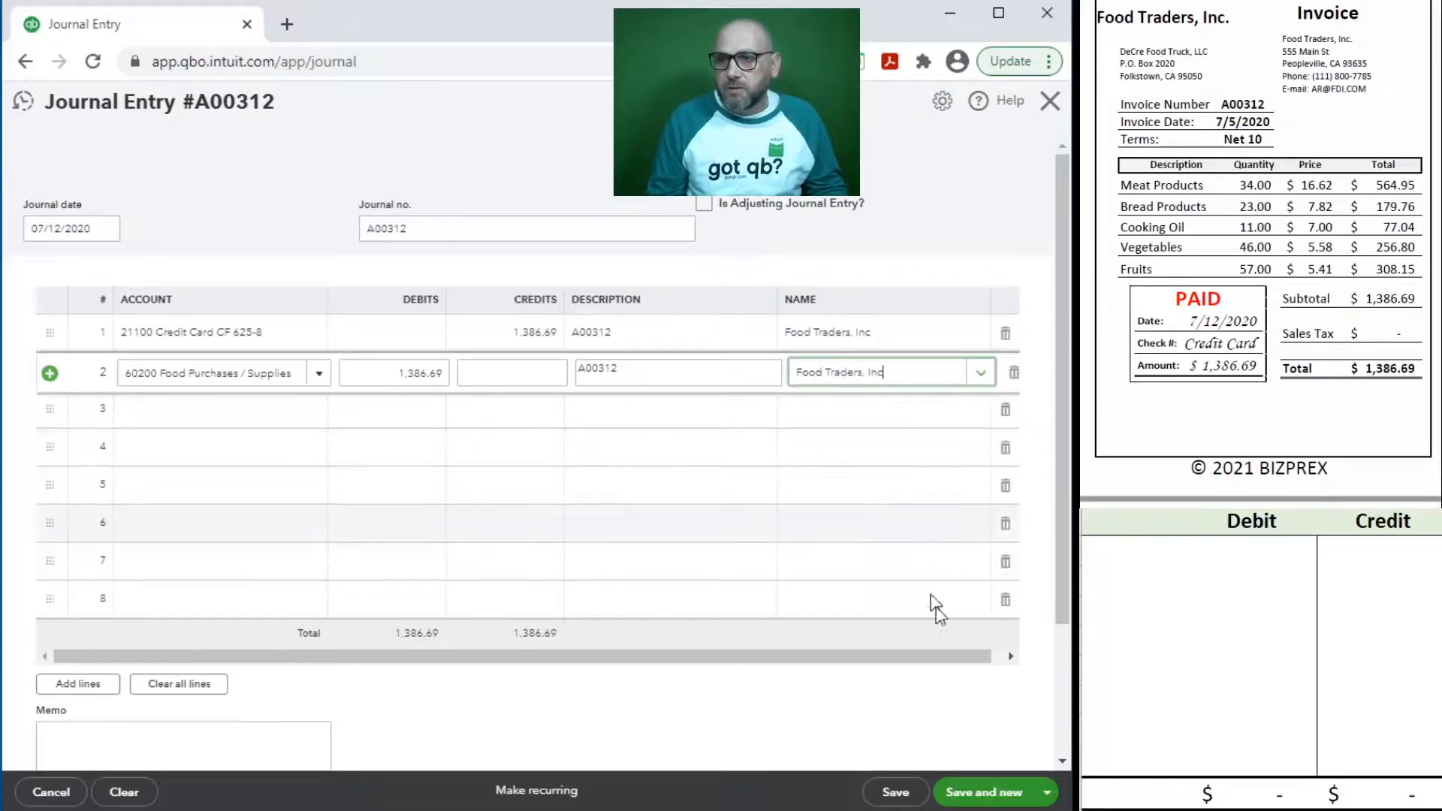
click(993, 793)
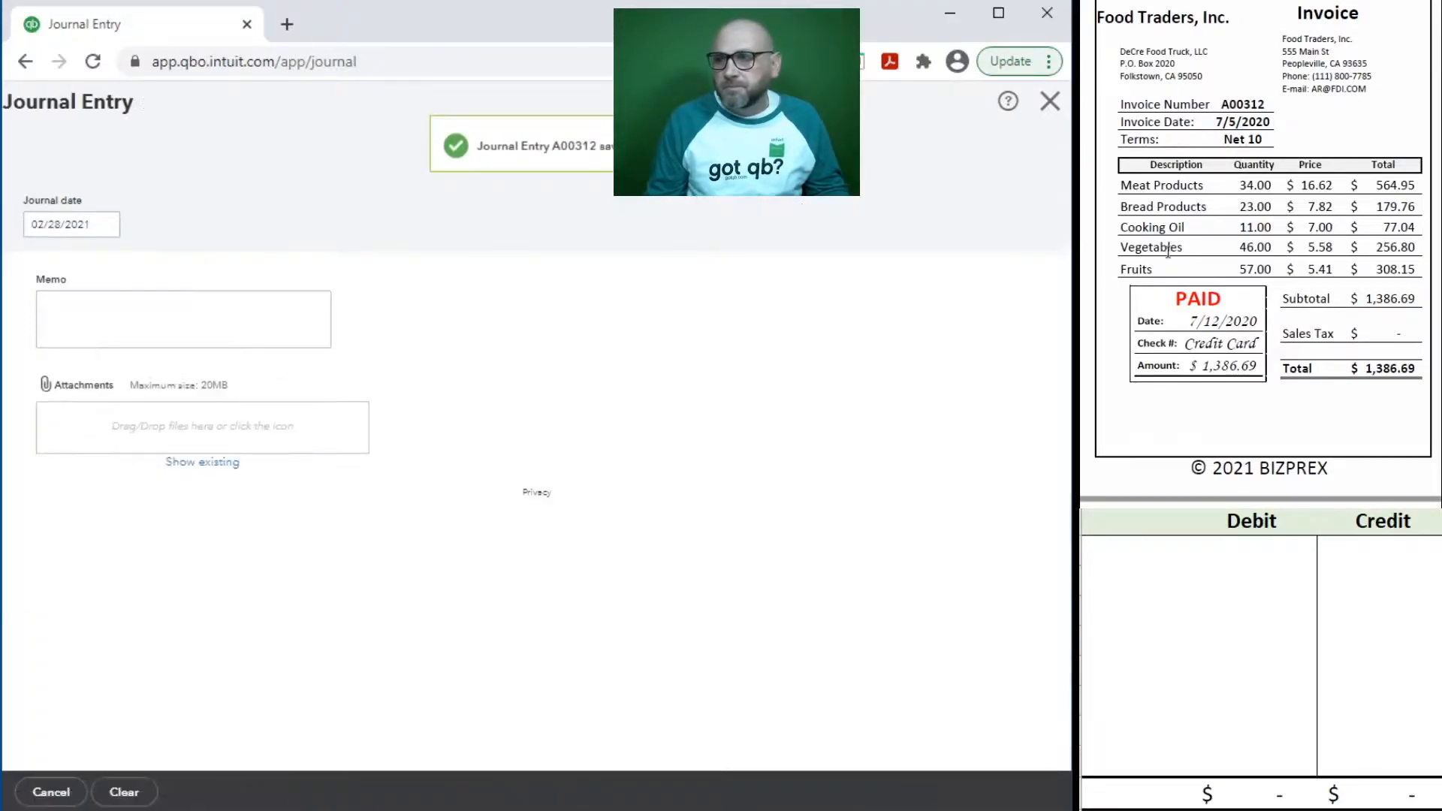
- Set the new entry's journal date to 07/14/2020 and its journal number to 10538B, following the To Go Packs invoice
scroll(1250, 212, down, 1)
scroll(1249, 212, down, 12)
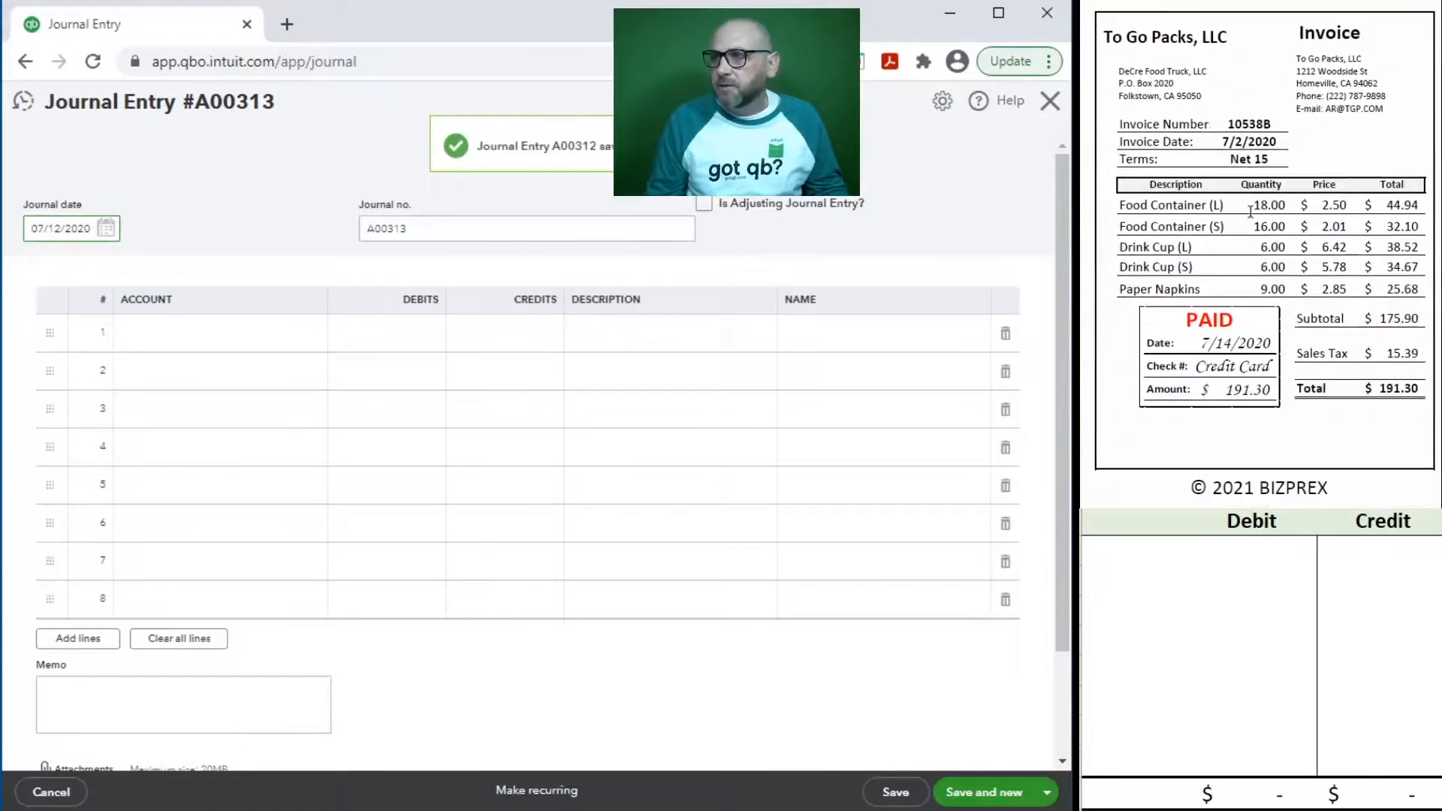
key(BackSpace)
key(BackSpace)
key(BackSpace)
key(BackSpace)
key(BackSpace)
key(BackSpace)
text(4/)
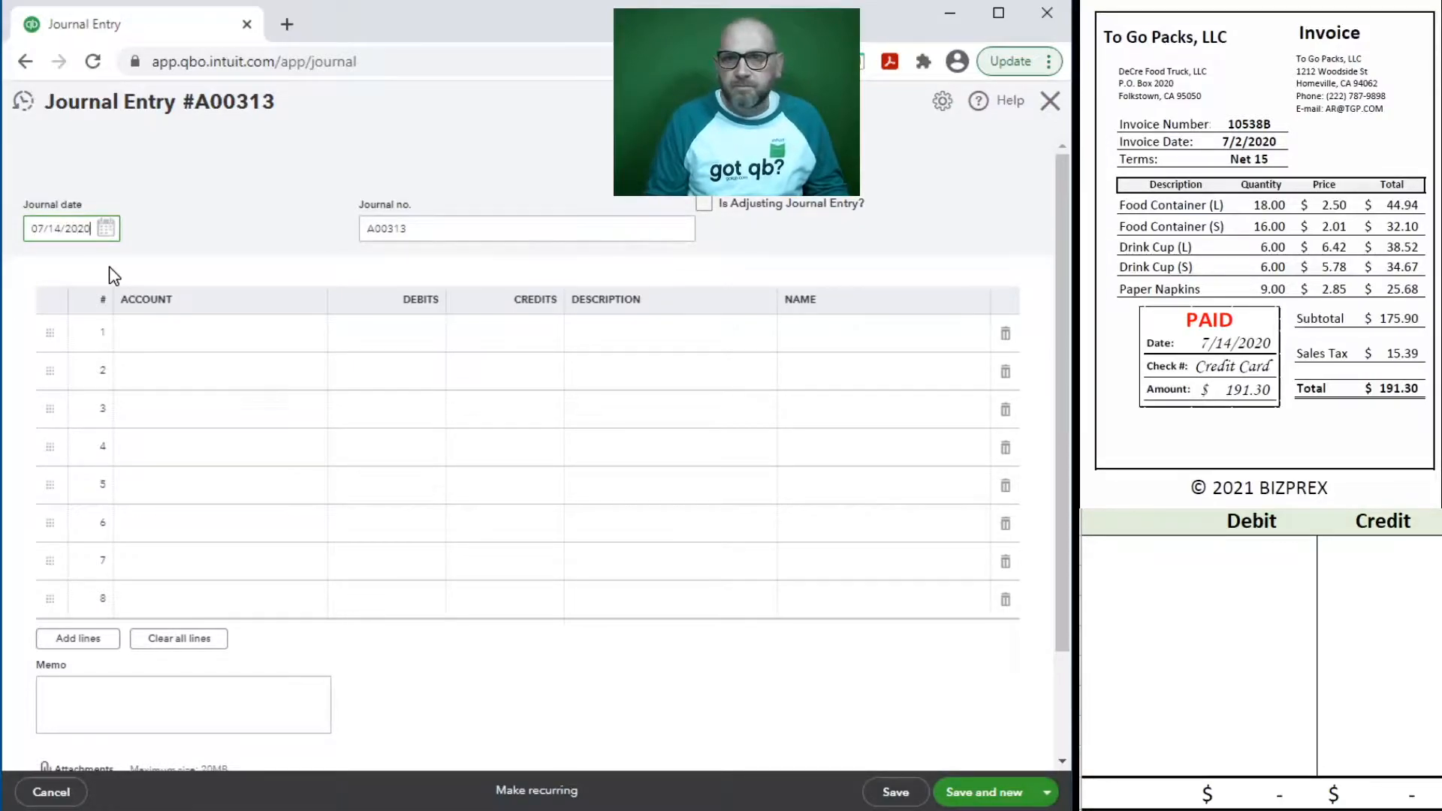
key(Tab)
text(105)
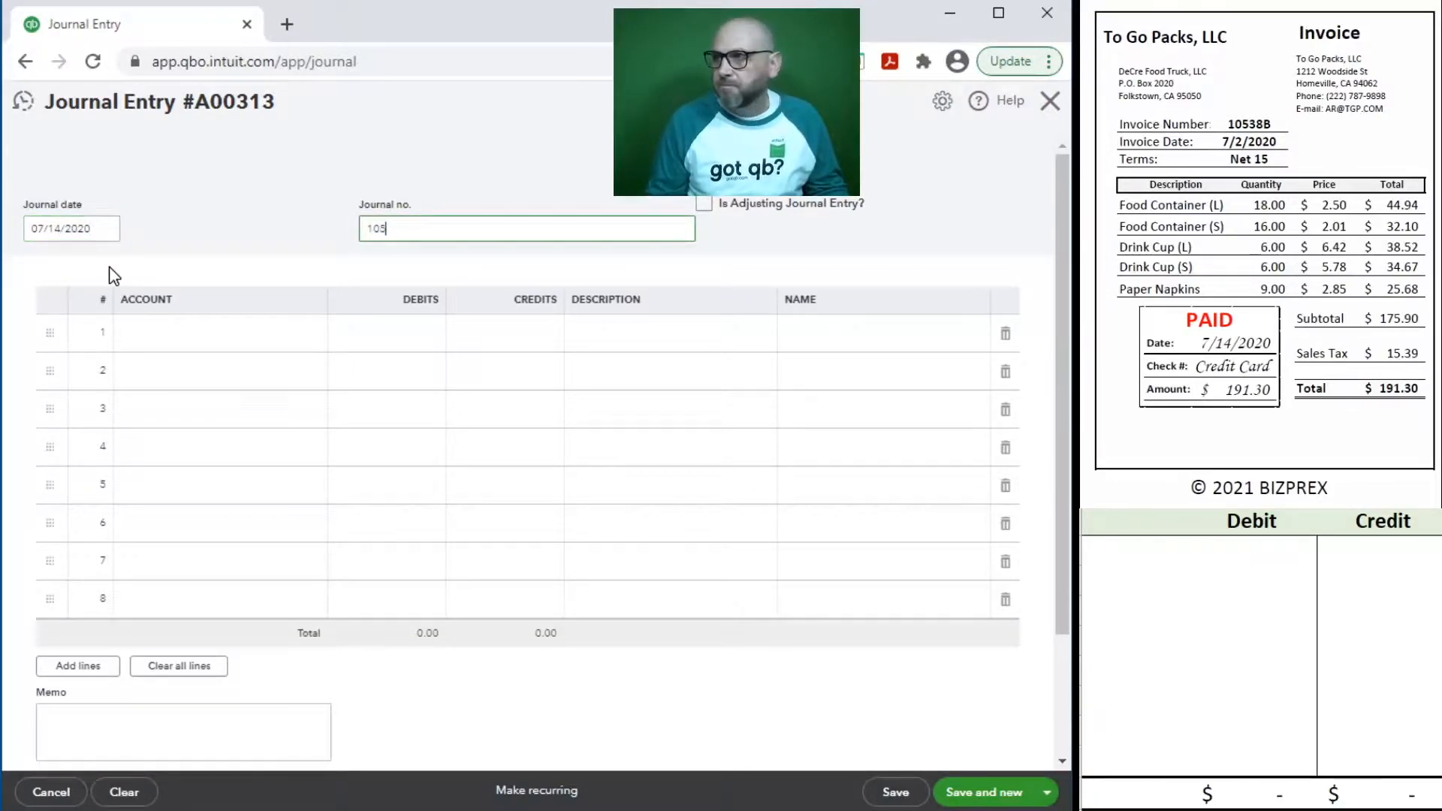
text(38B)
key(Tab)
- Fill line 1 with the 21100 Credit Card account and a credit of 191.30
click(199, 331)
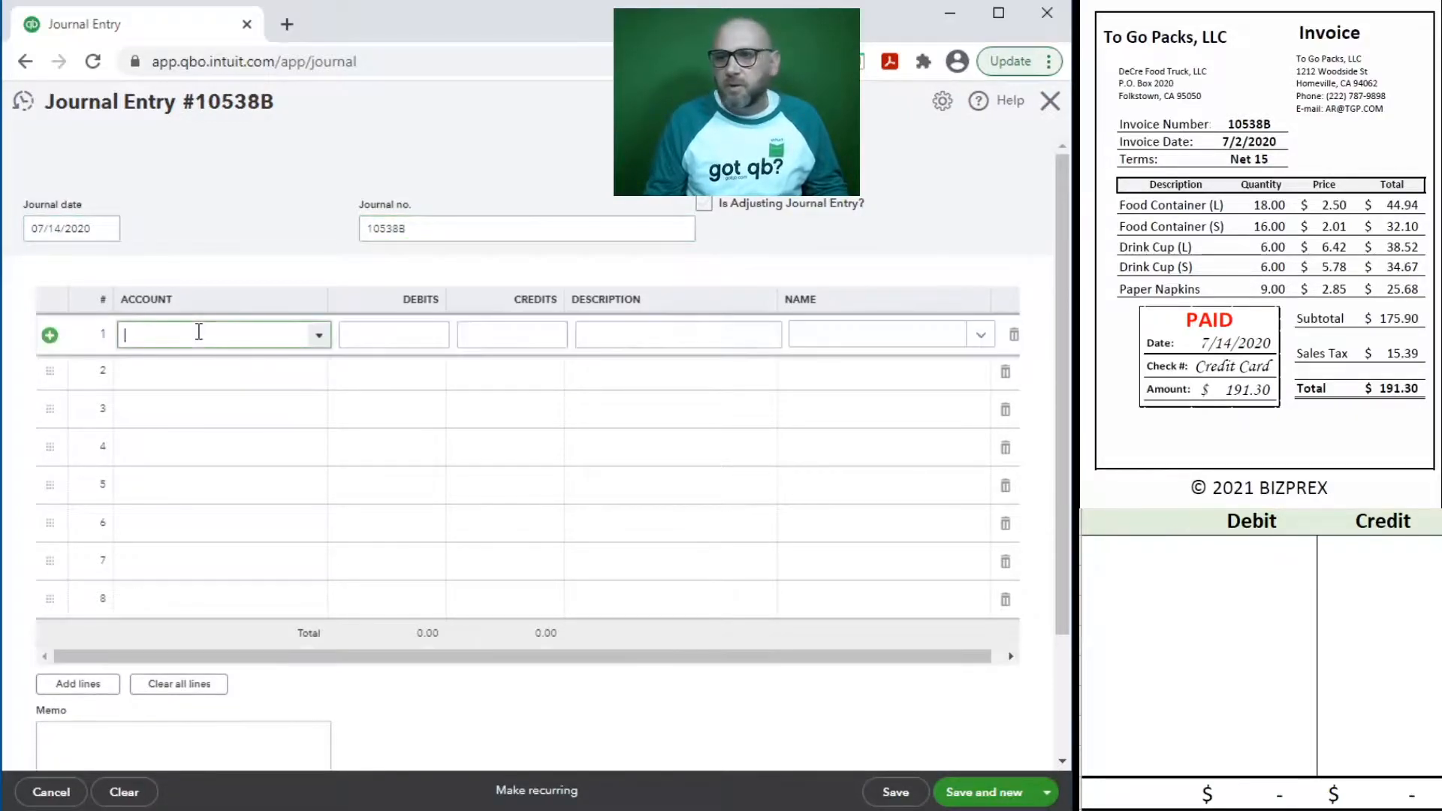
text(cre)
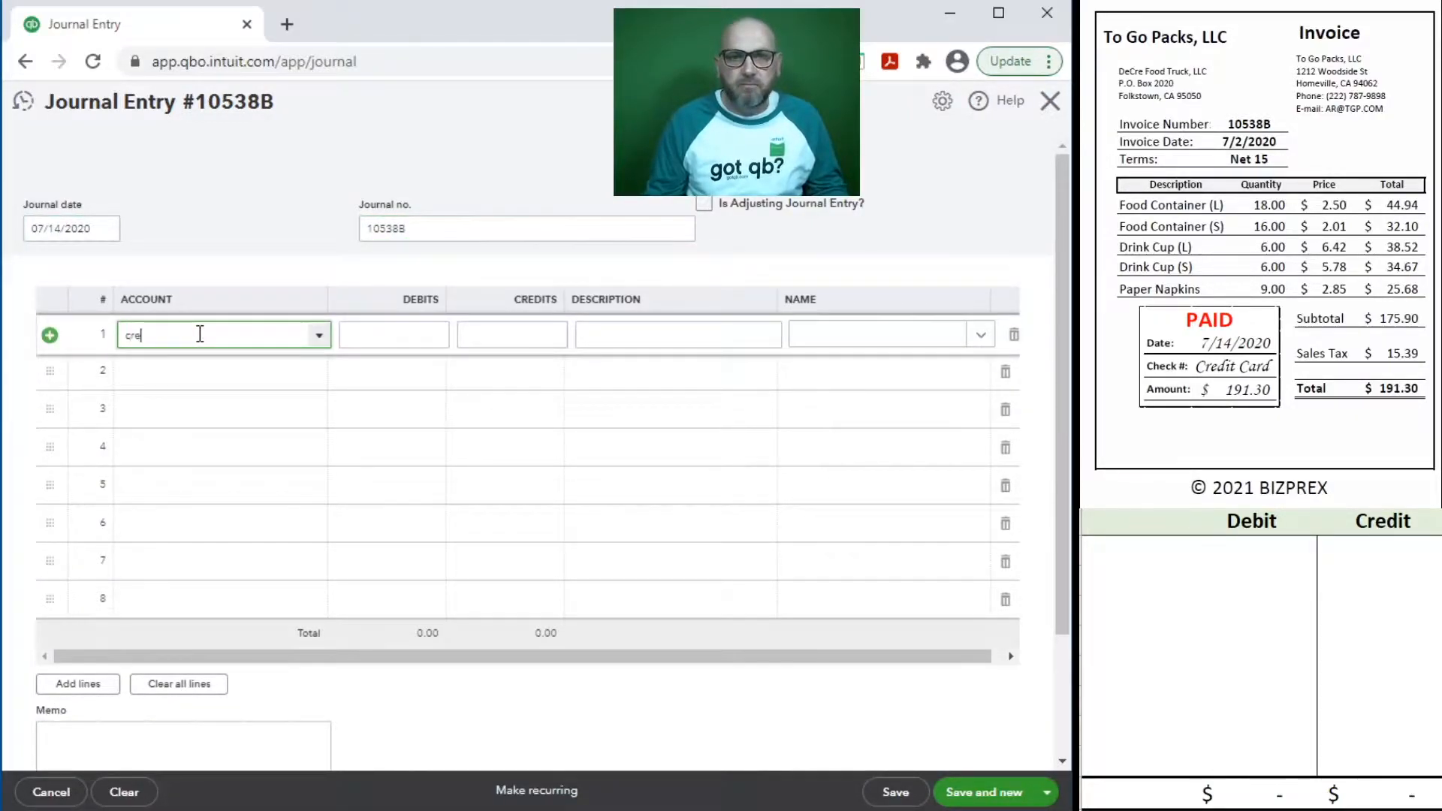
text(d)
click(360, 392)
click(485, 332)
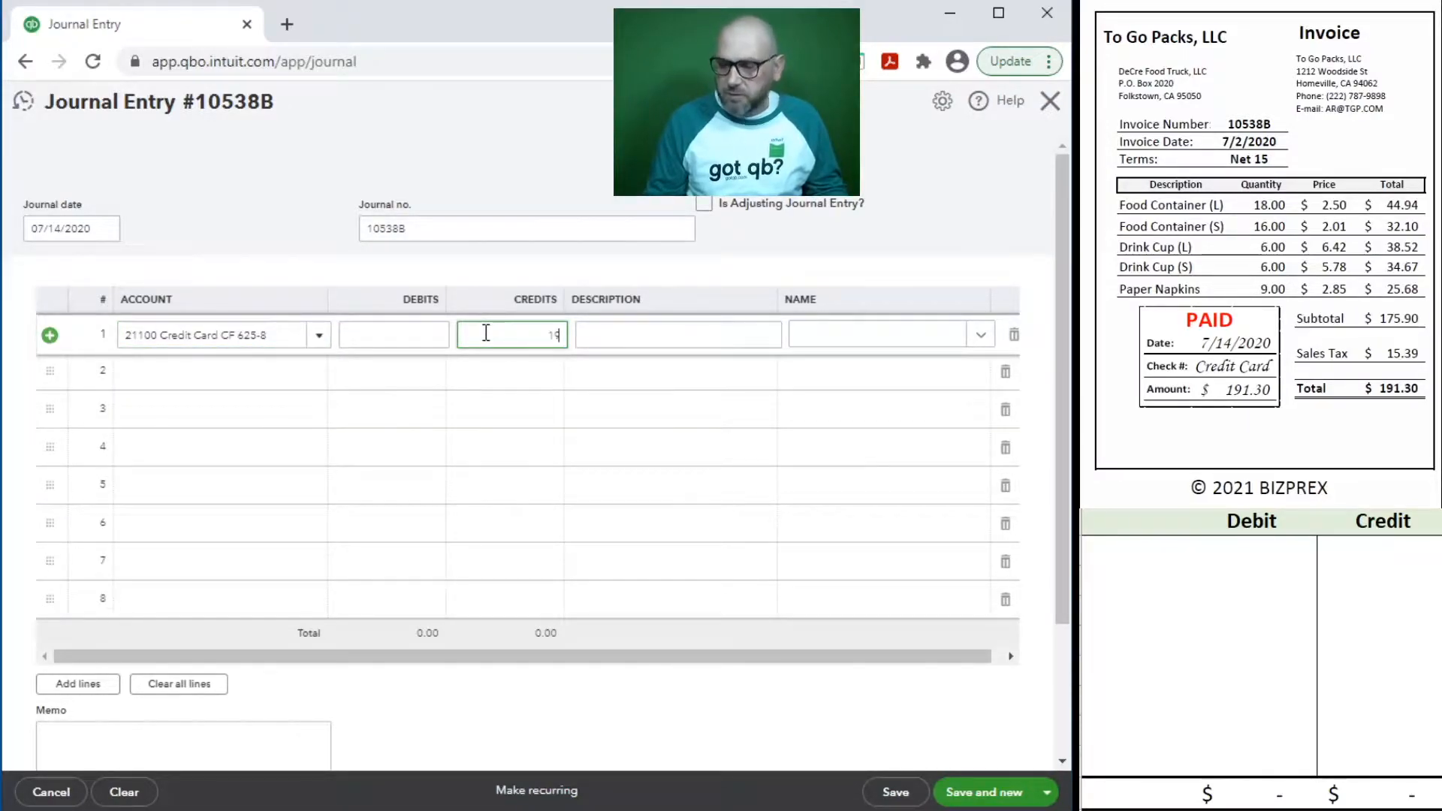
- Copy the journal number 10538B into line 1's description and assign the vendor To Go Packs, LLC as its name
double_click(415, 227)
key(ctrl+c)
click(653, 331)
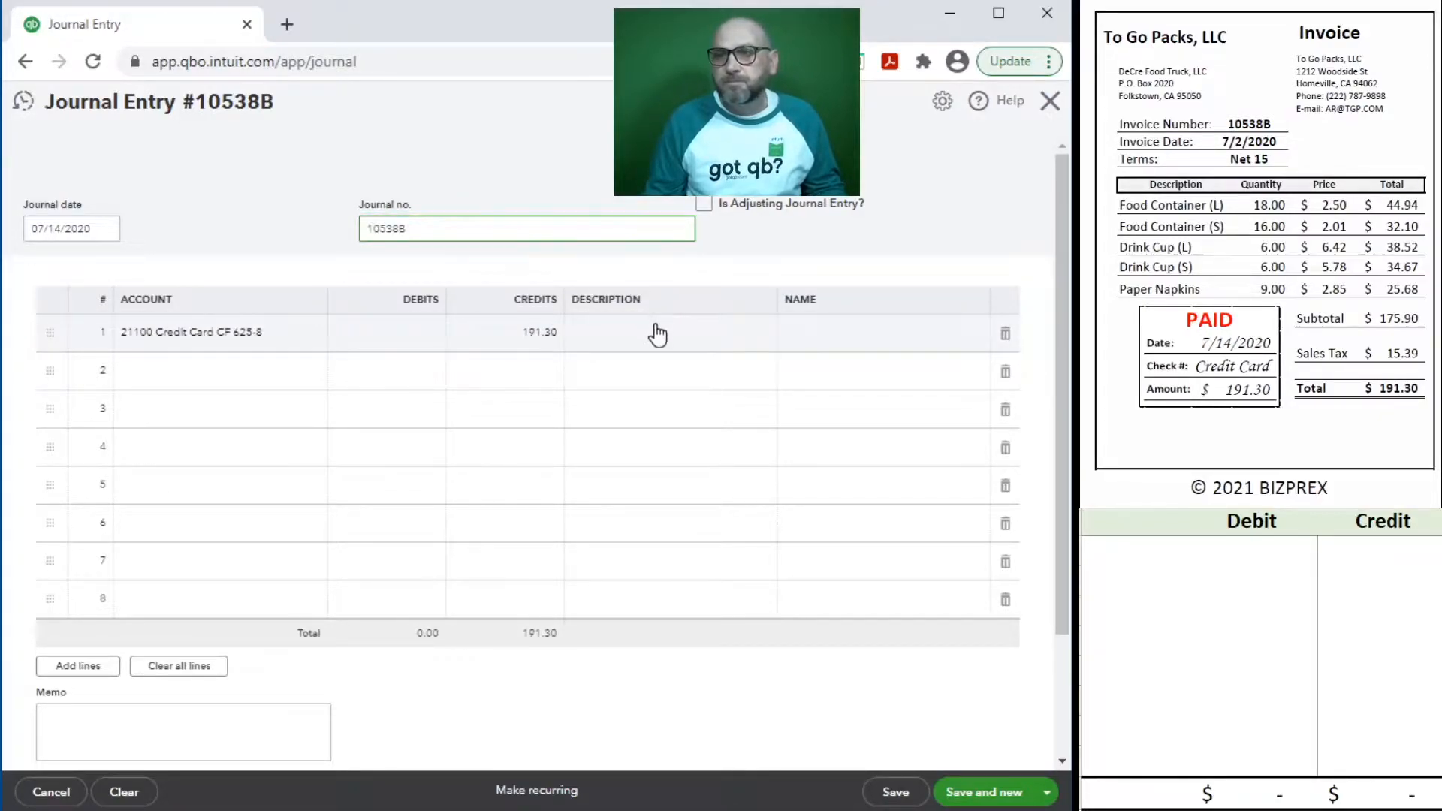
key(ctrl+v)
click(832, 345)
text(to go)
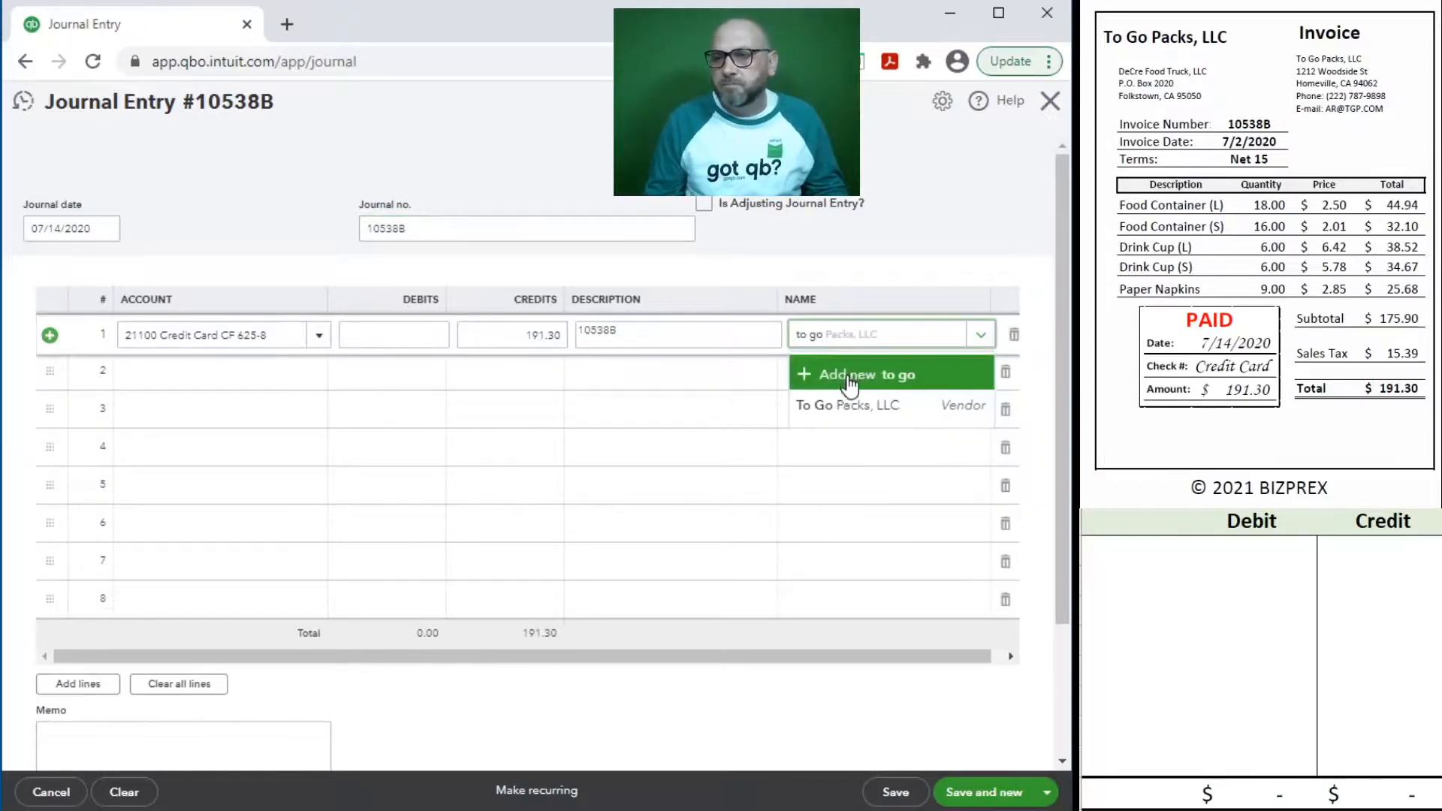
click(849, 408)
- Set line 2's account to 60100 Restaurant Supplies and its name to the vendor To Go Packs, LLC
click(187, 369)
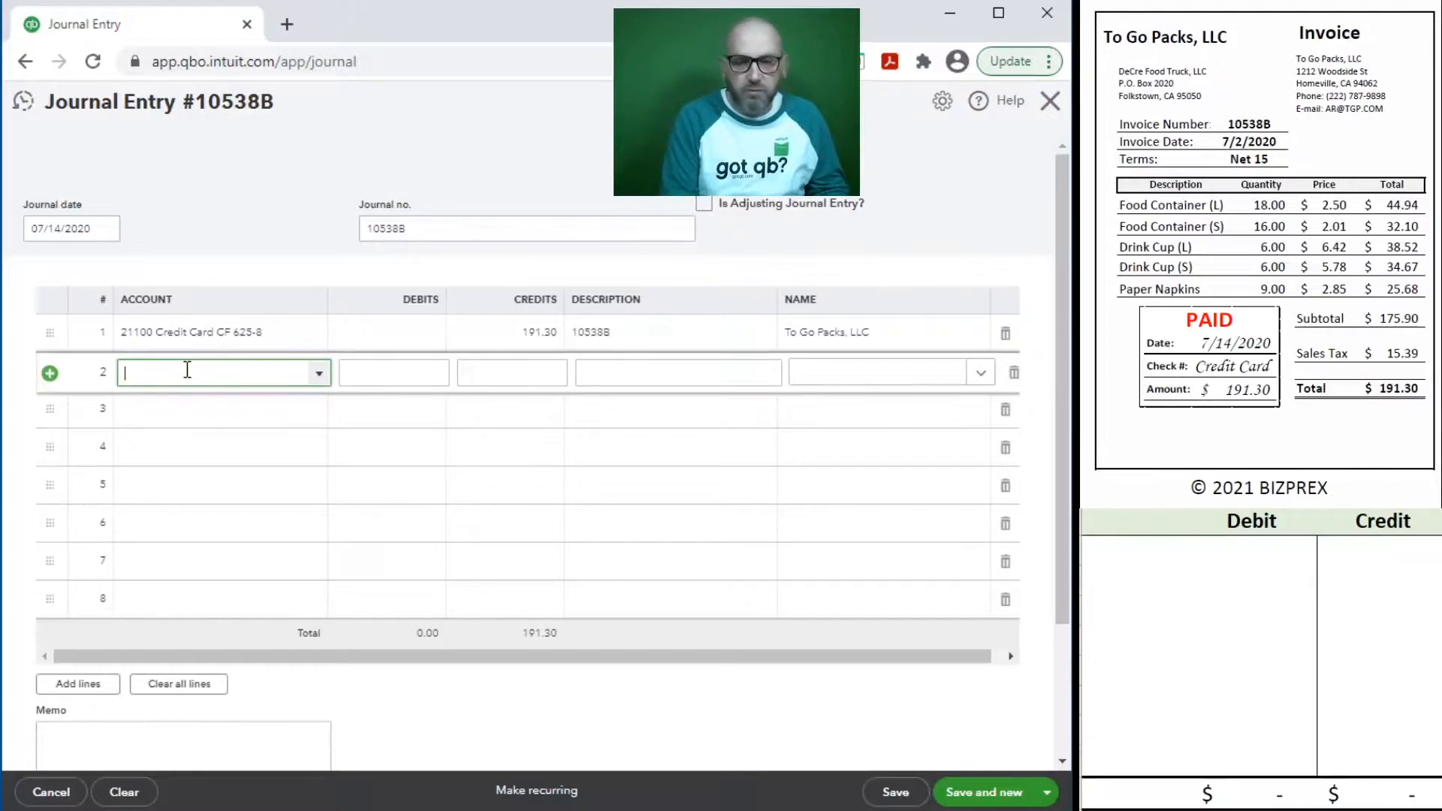
text(res)
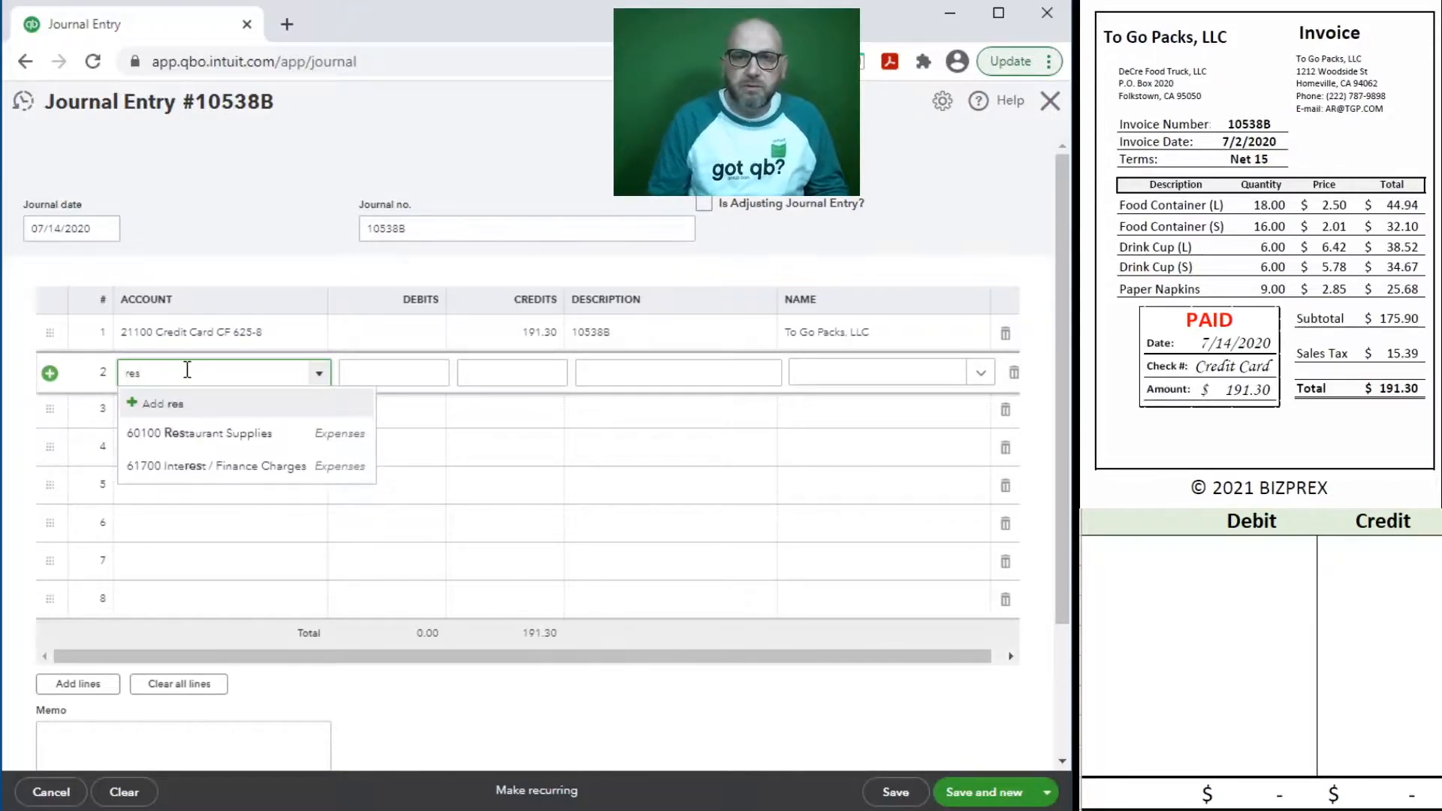
click(229, 434)
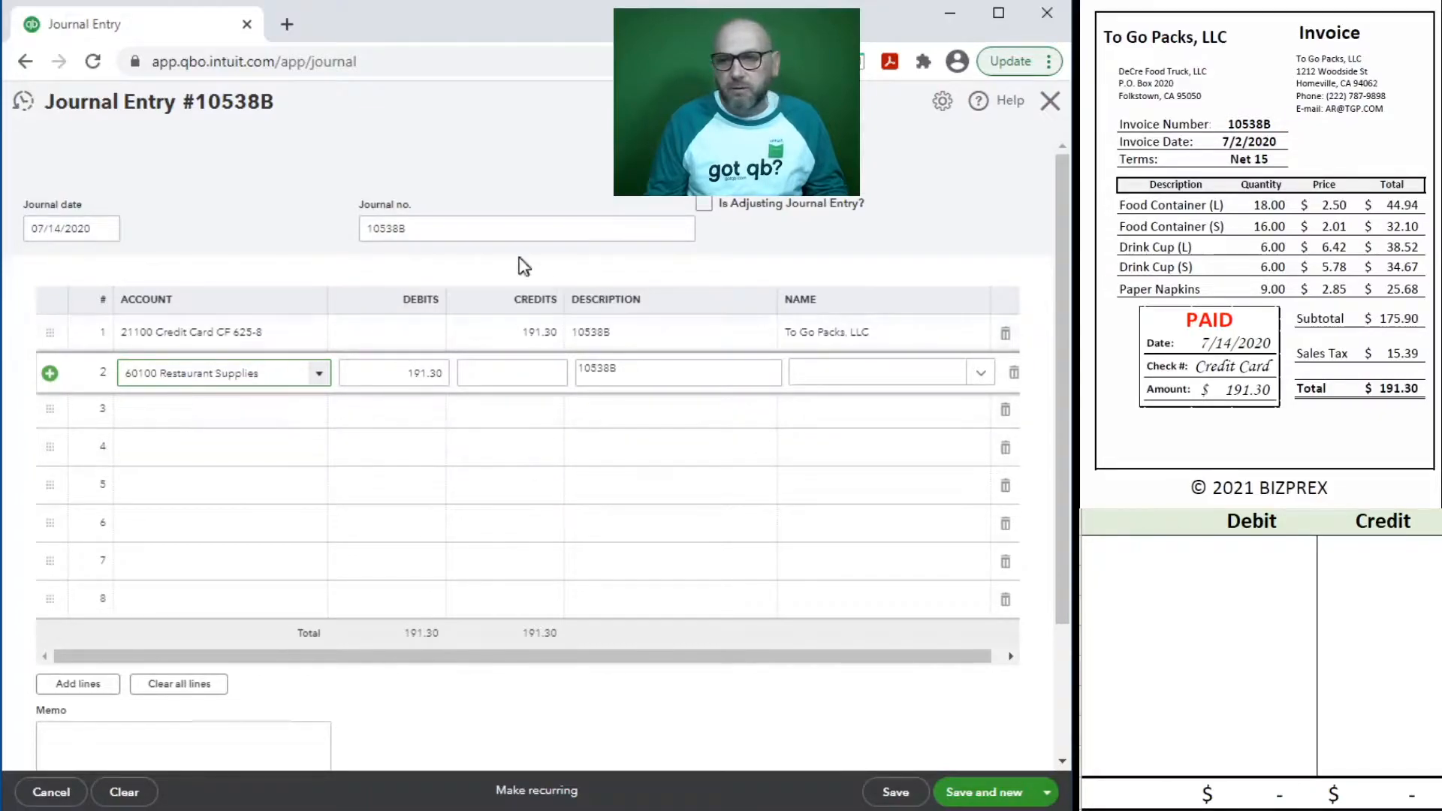
click(842, 381)
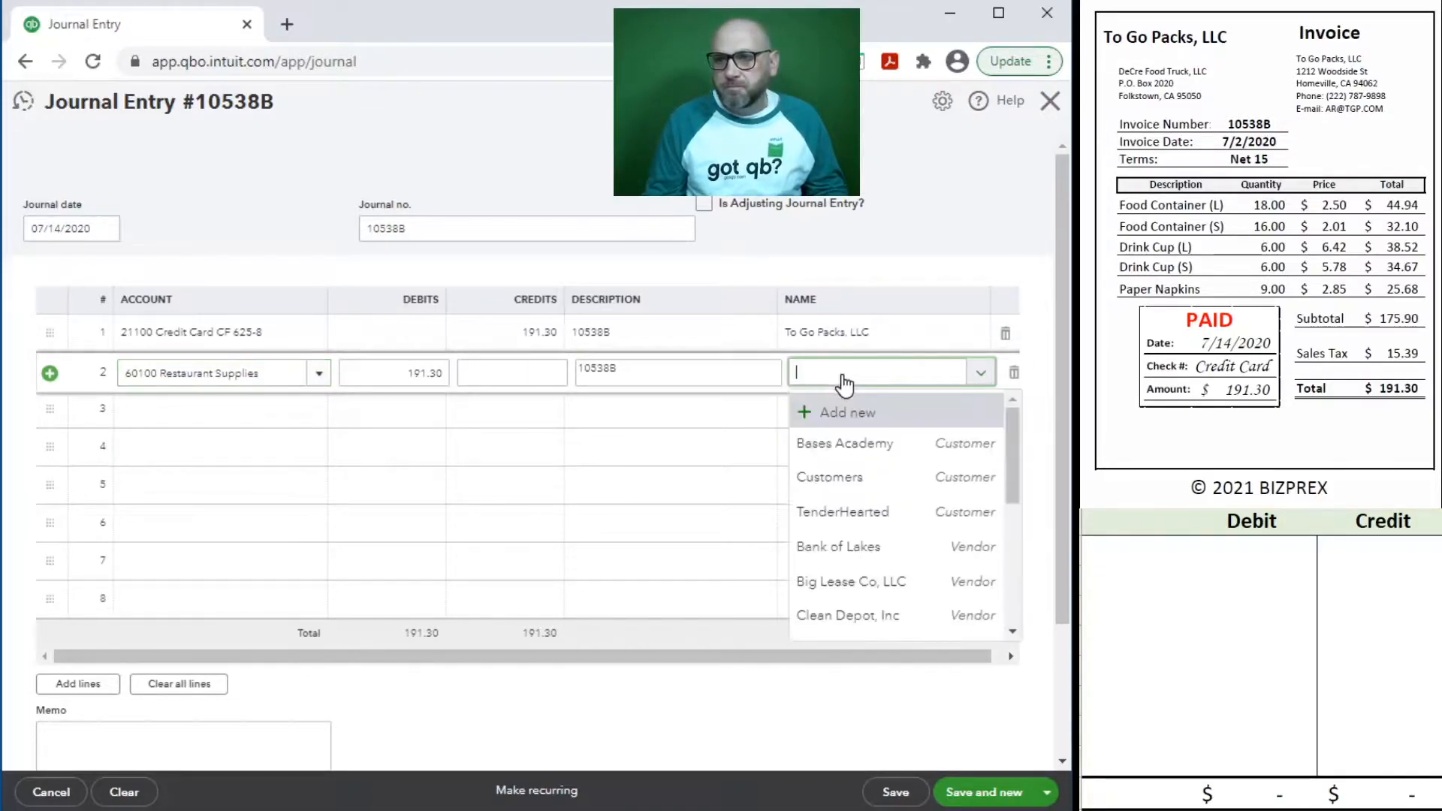
text(to)
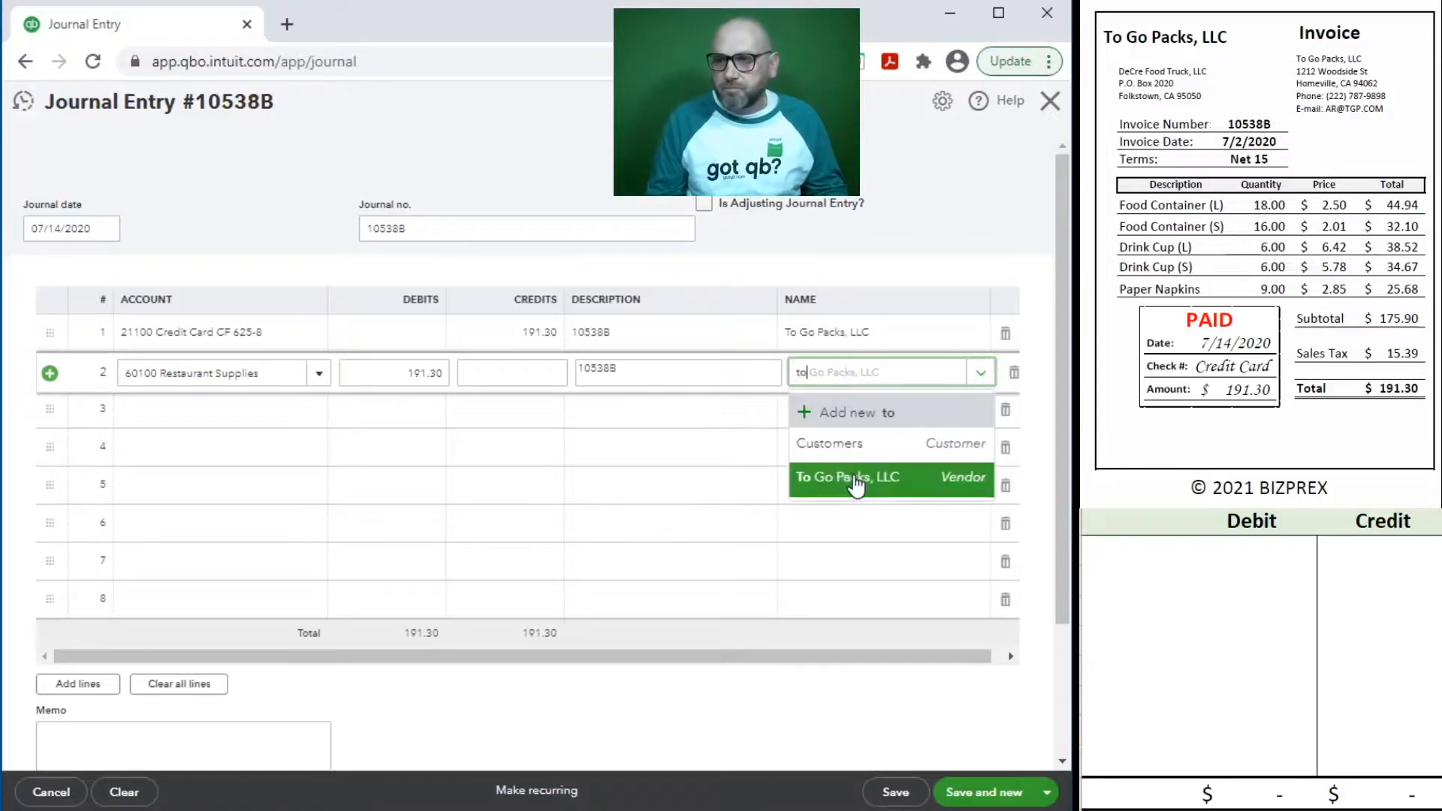
click(856, 484)
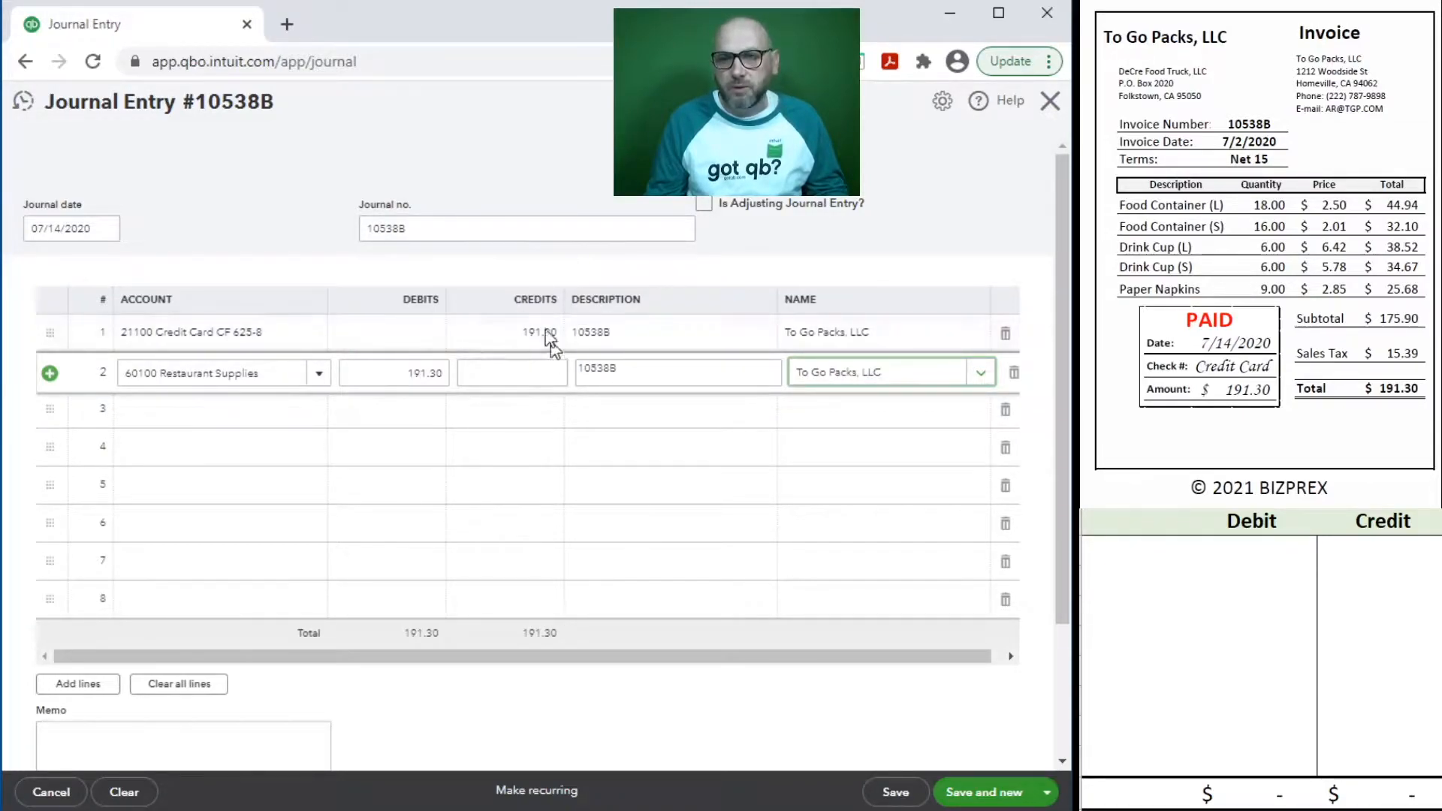
- Save the To Go Packs entry and start a new journal entry for the Clean Depot, Inc. invoice
click(969, 796)
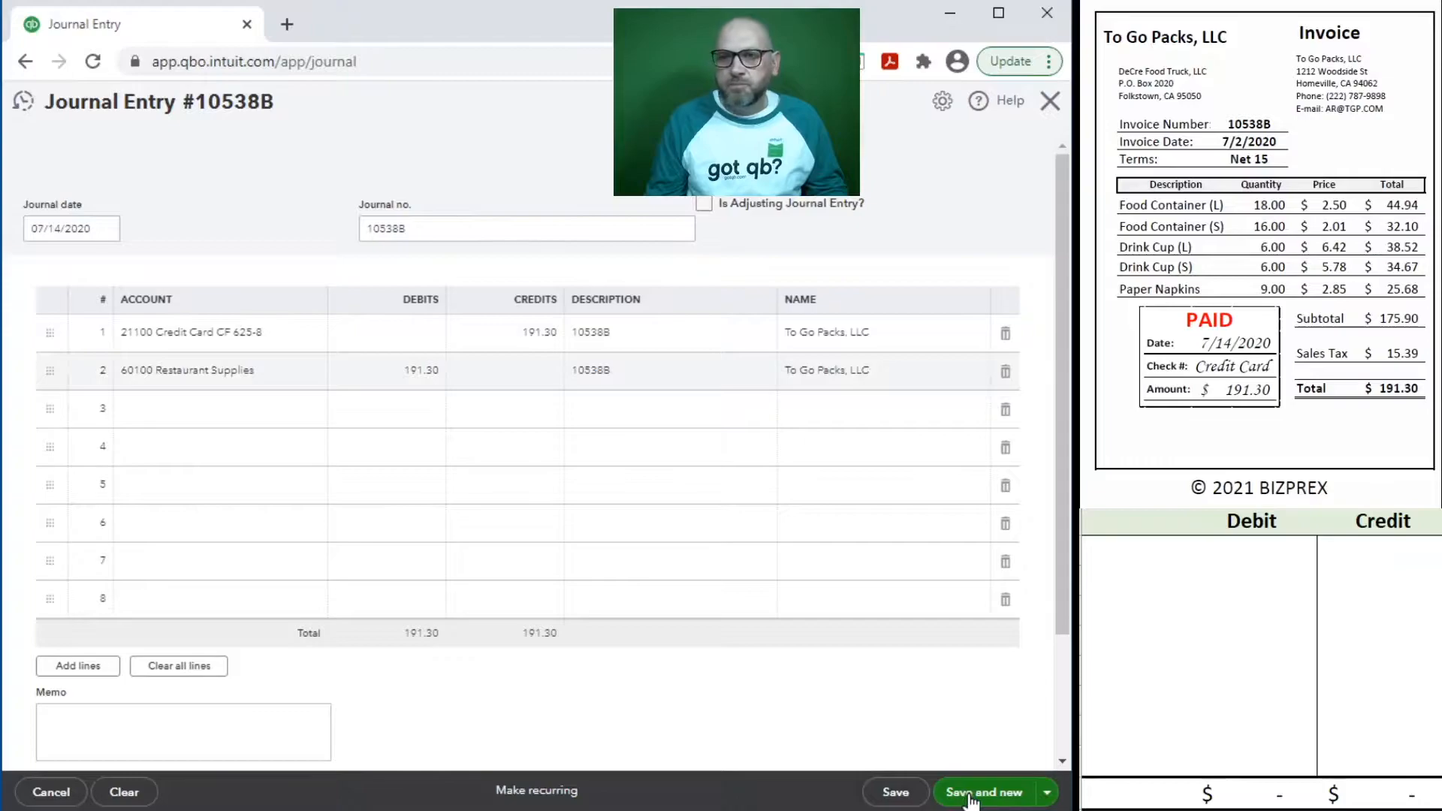
scroll(1238, 228, down, 4)
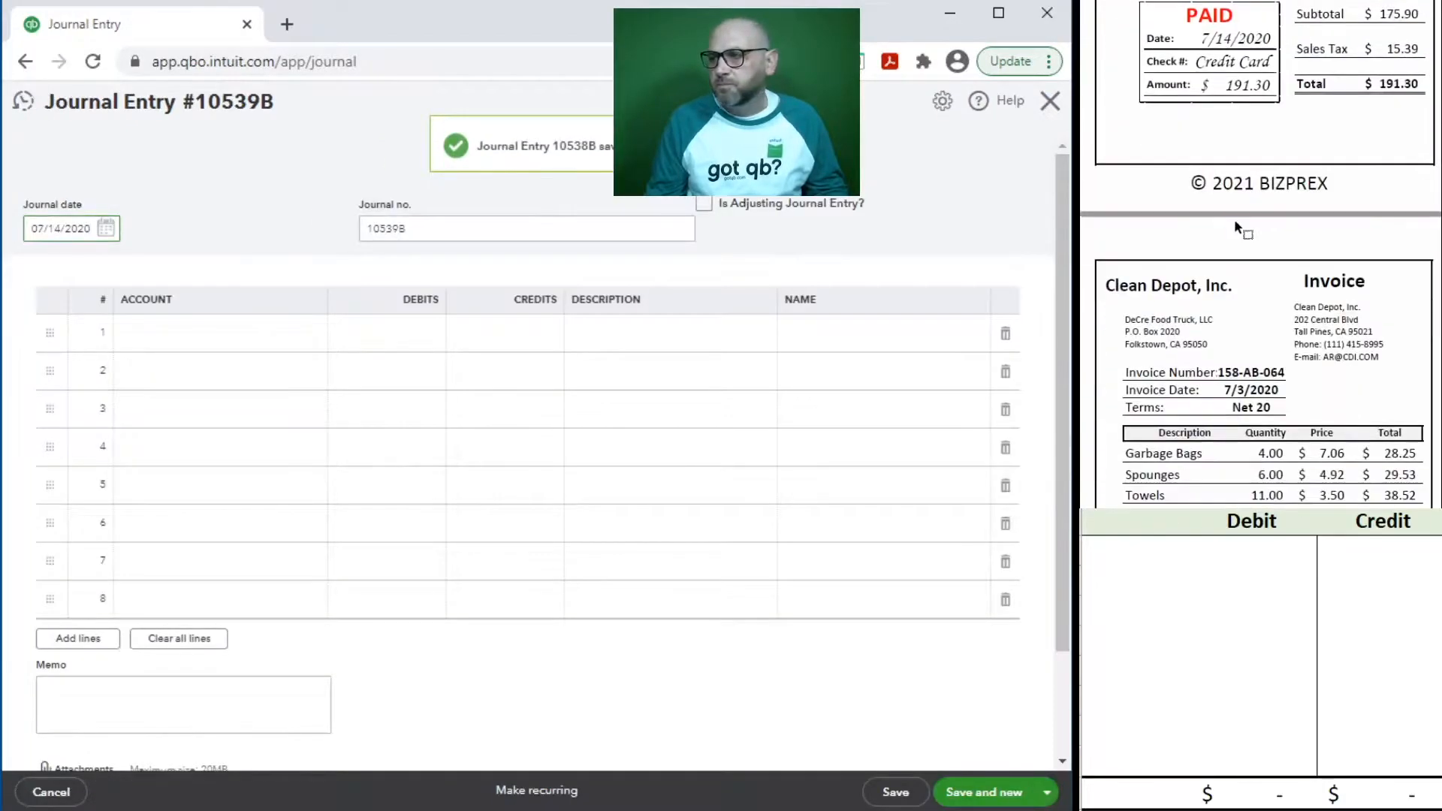
scroll(1237, 228, down, 3)
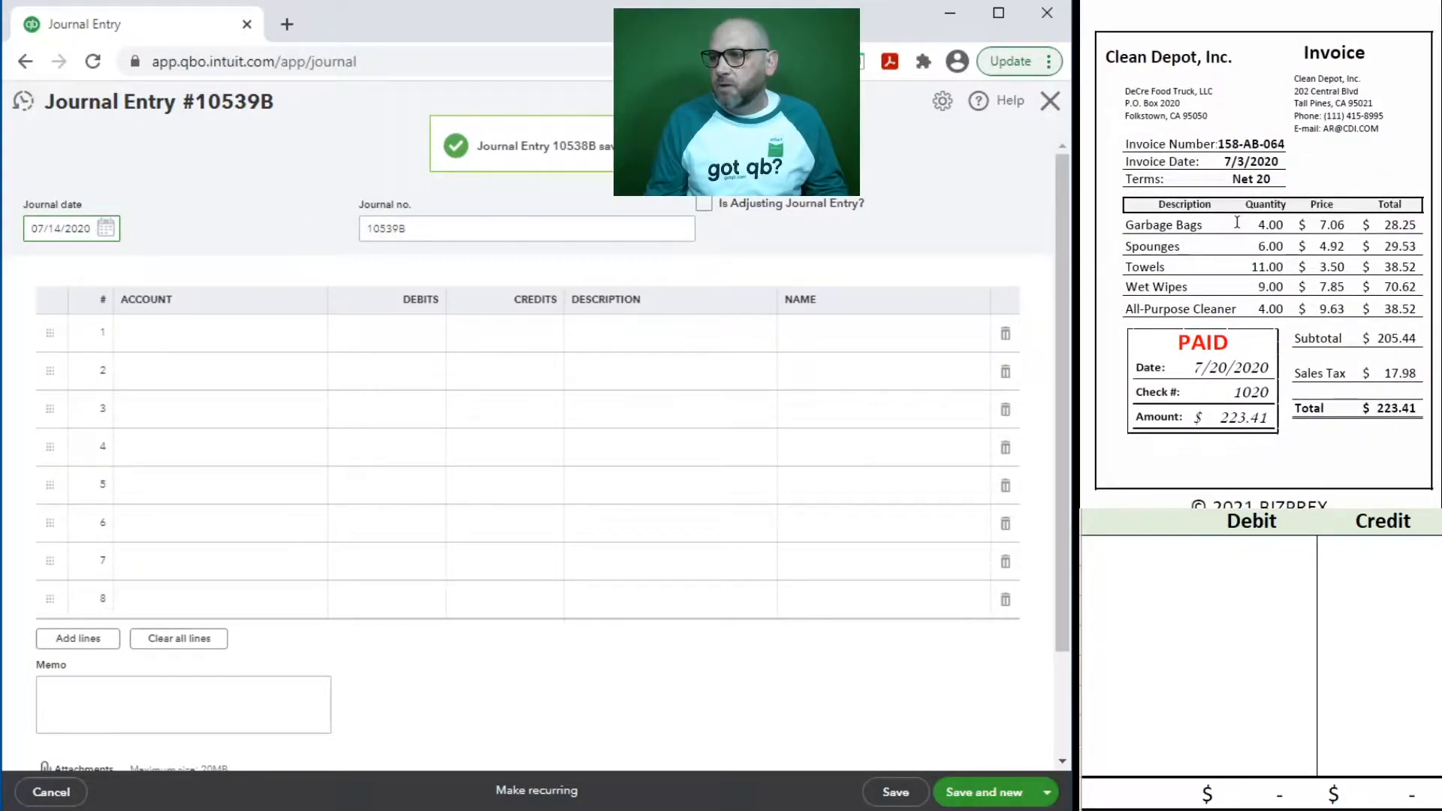
scroll(1237, 223, down, 1)
- Set the journal date to 07/20/2020 and the journal number to 158-AB-064, following the Clean Depot invoice
click(75, 233)
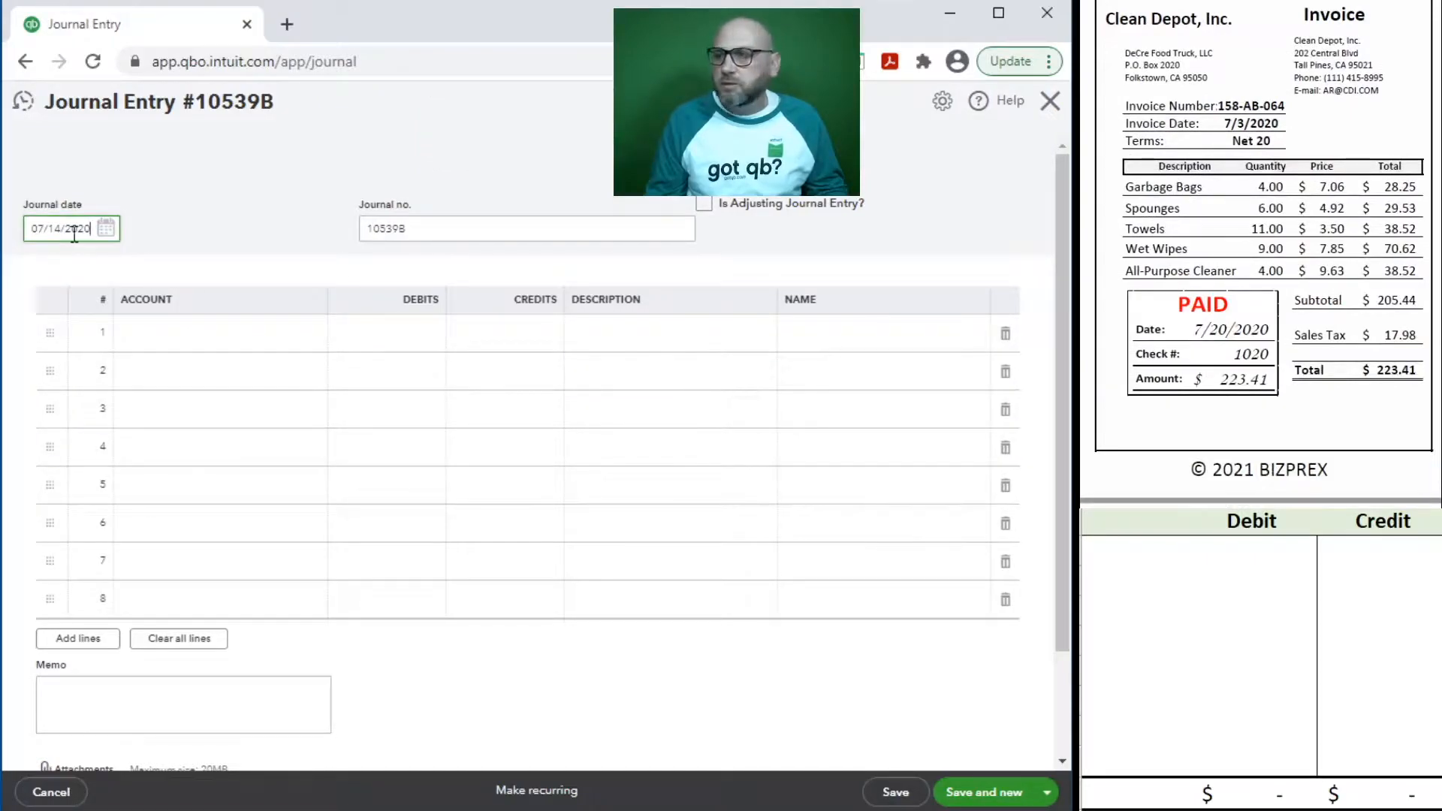
drag(91, 233, 30, 229)
text(7/20)
key(Tab)
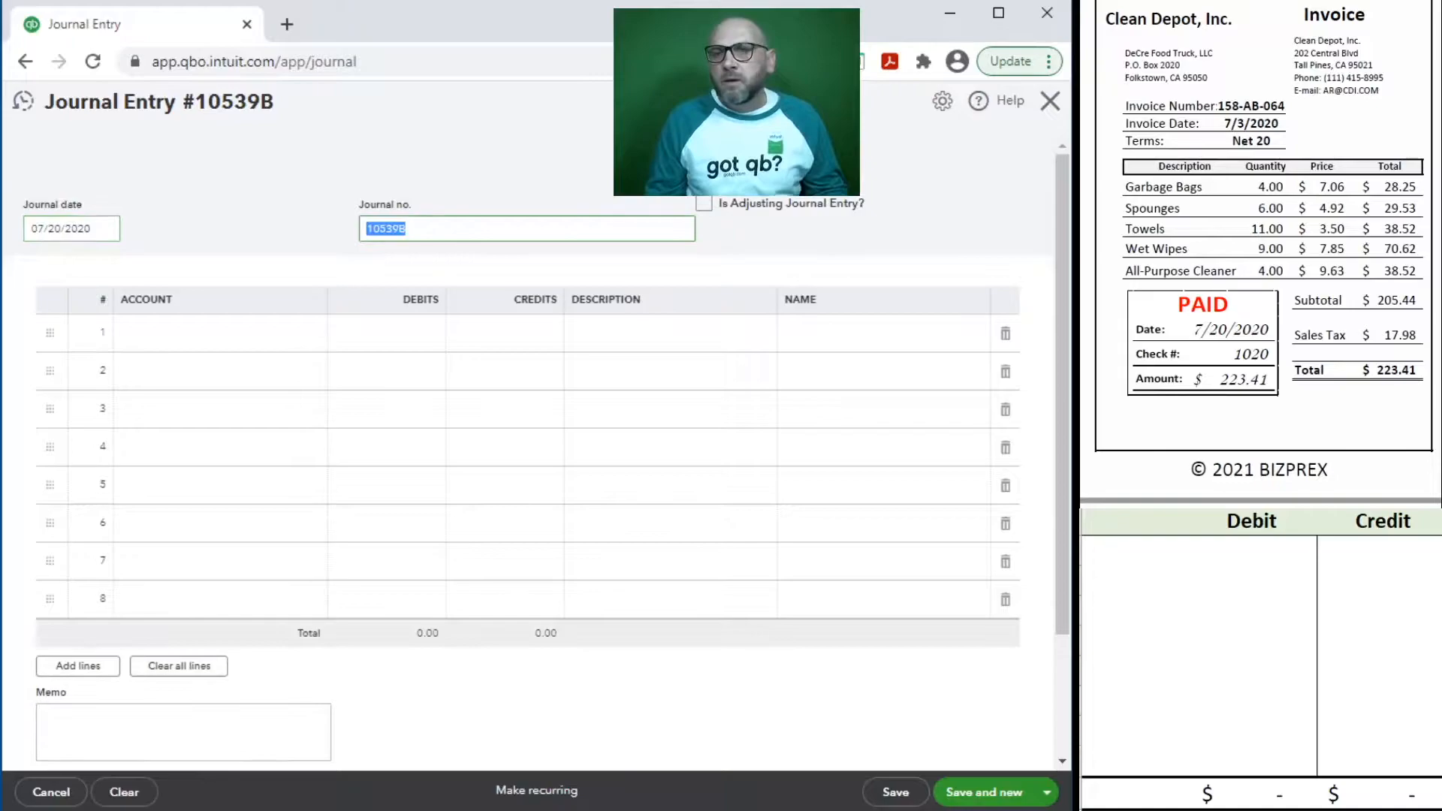
text(158-AB-064)
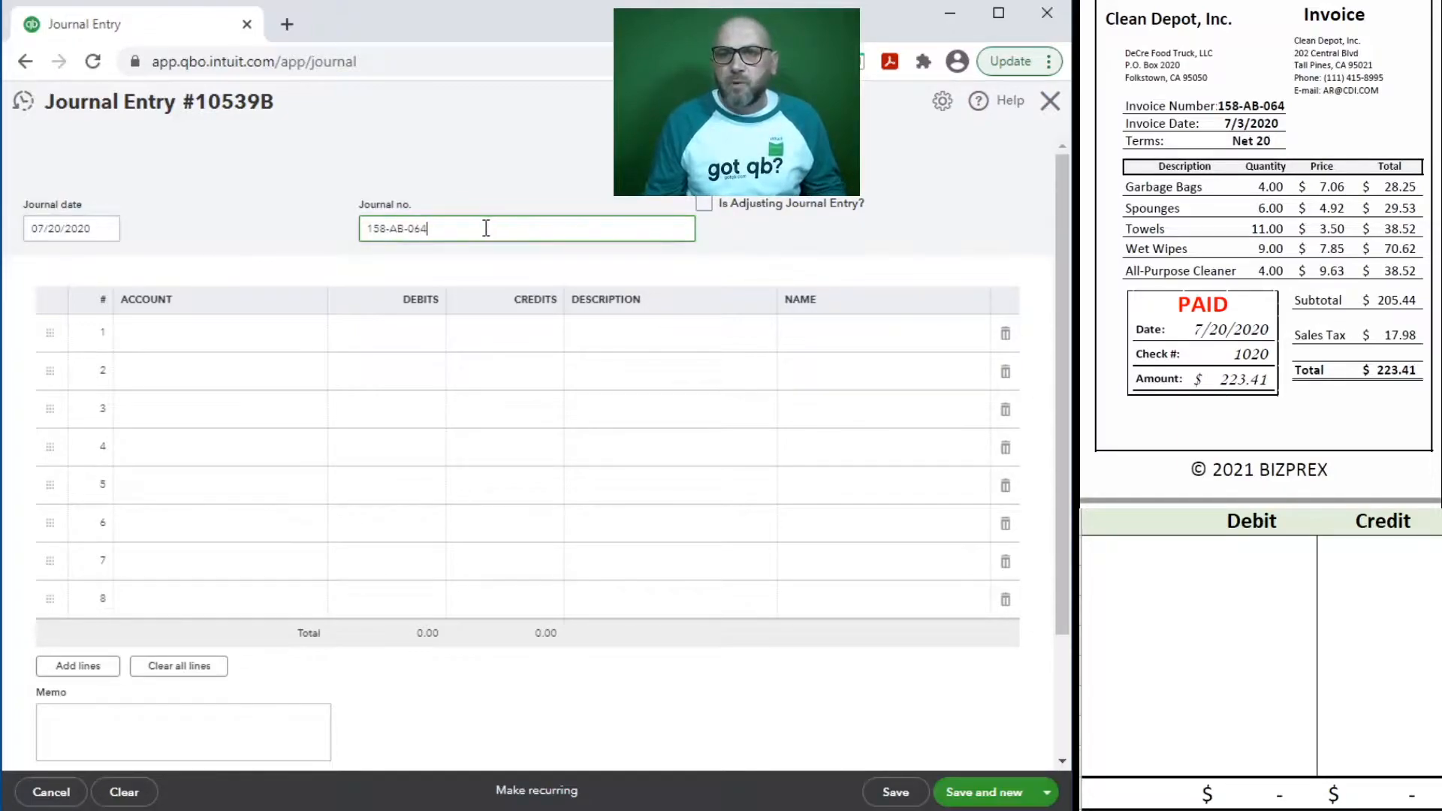
- Copy the journal number 158-AB-064 into line 1's description
drag(485, 228, 352, 232)
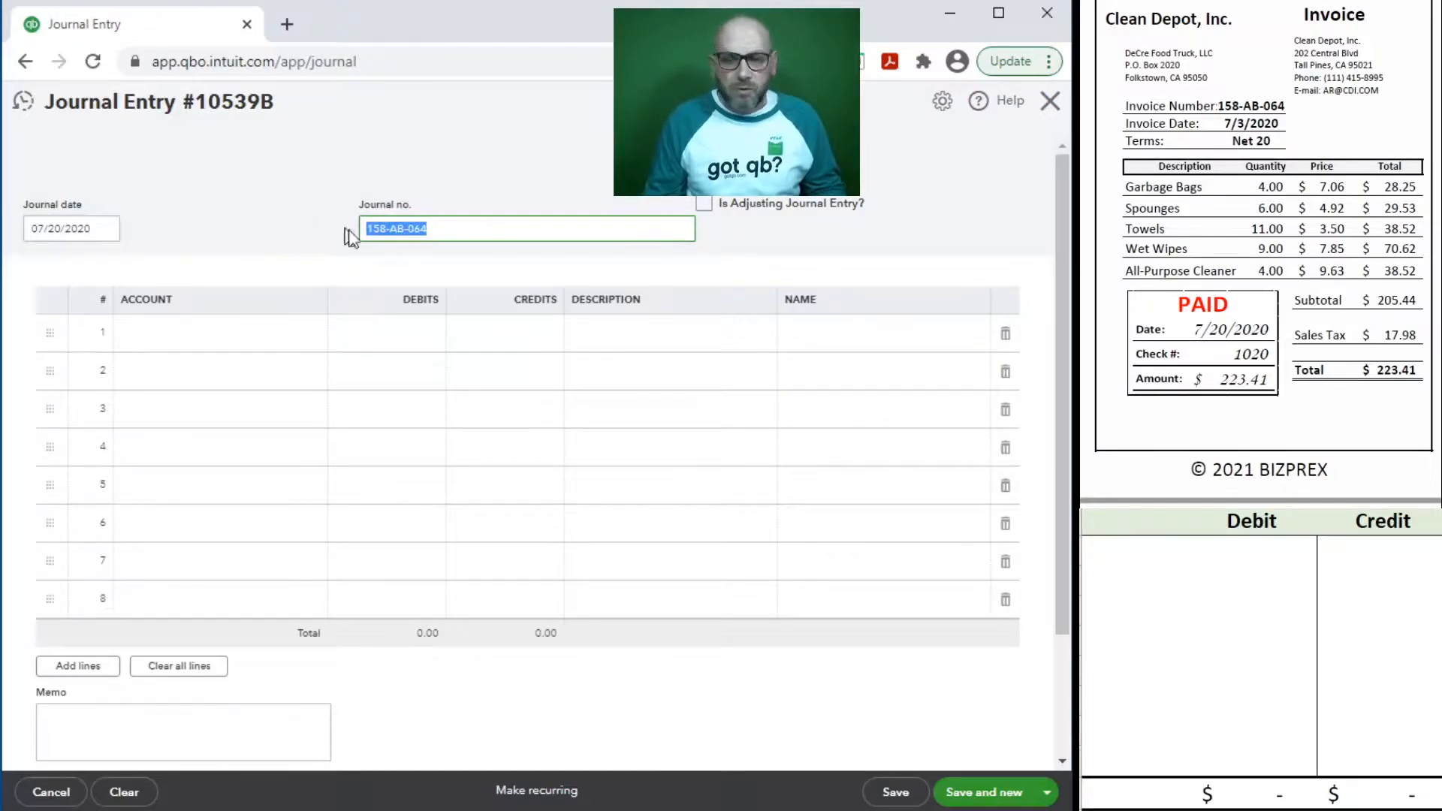
click(615, 333)
key(ctrl+v)
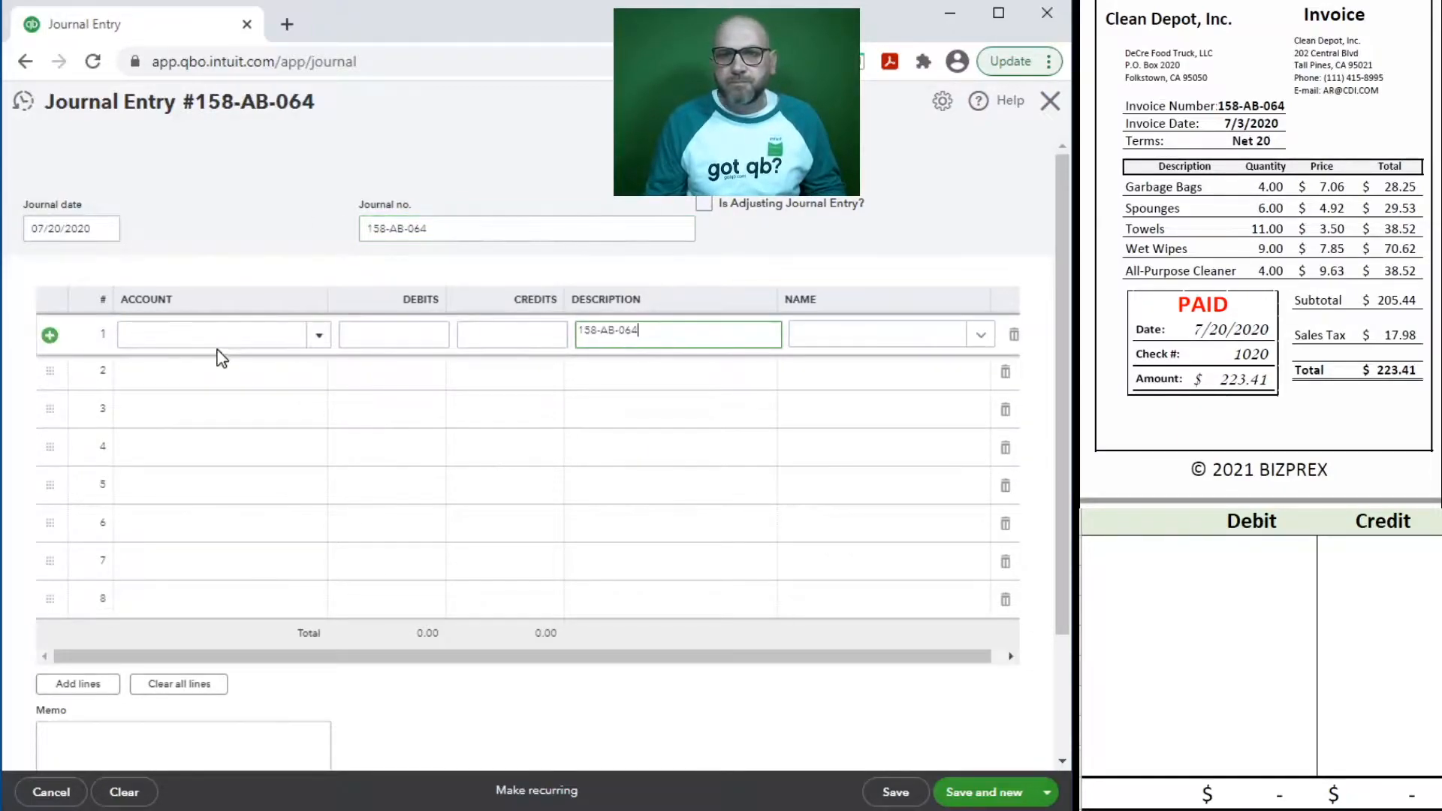
- Fill line 1 with the 60400 Cleaning Supplies account, a debit of 223.41 and the vendor Clean Depot, Inc as its name
click(218, 338)
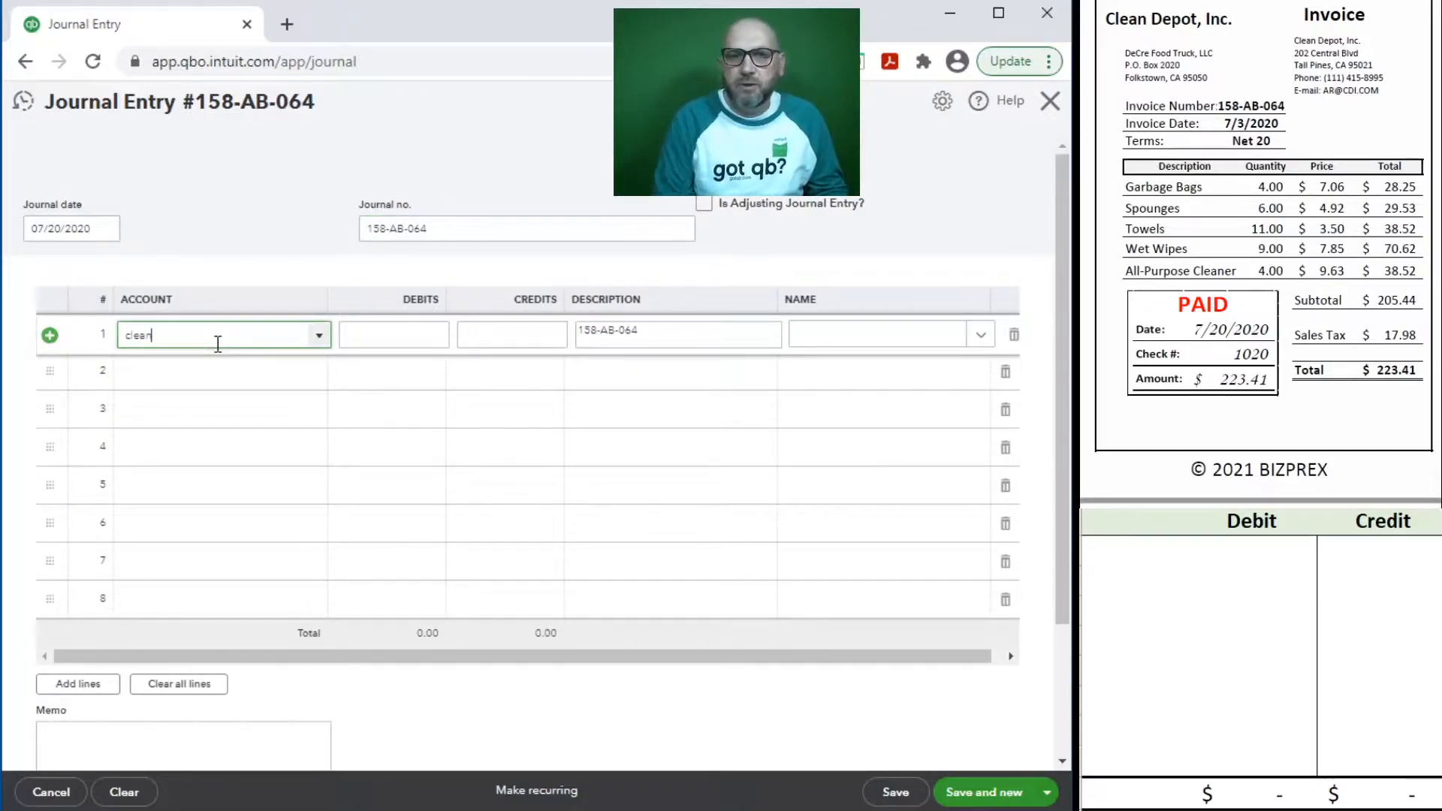
click(219, 405)
click(392, 334)
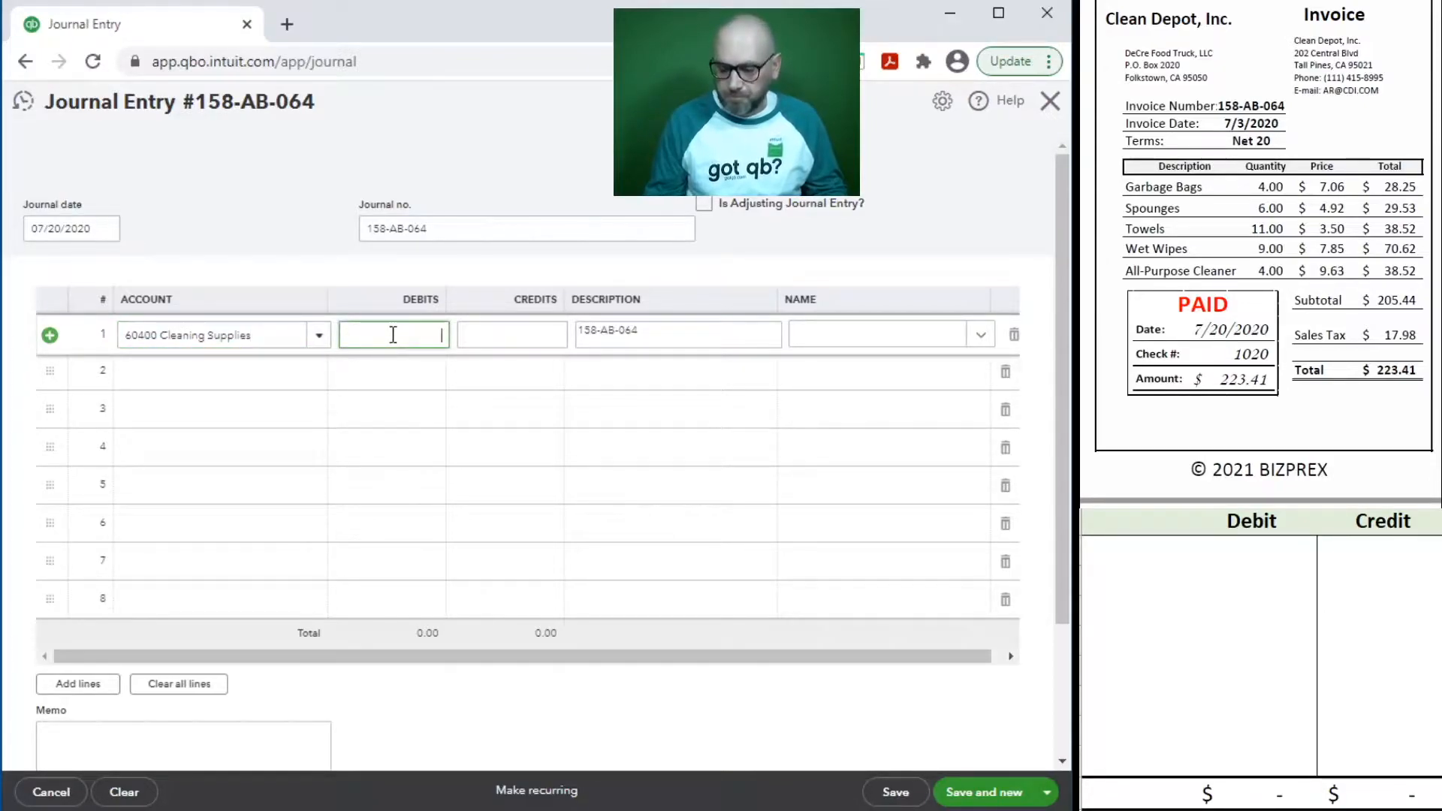
key(Tab)
key(Tab)
key(Tab)
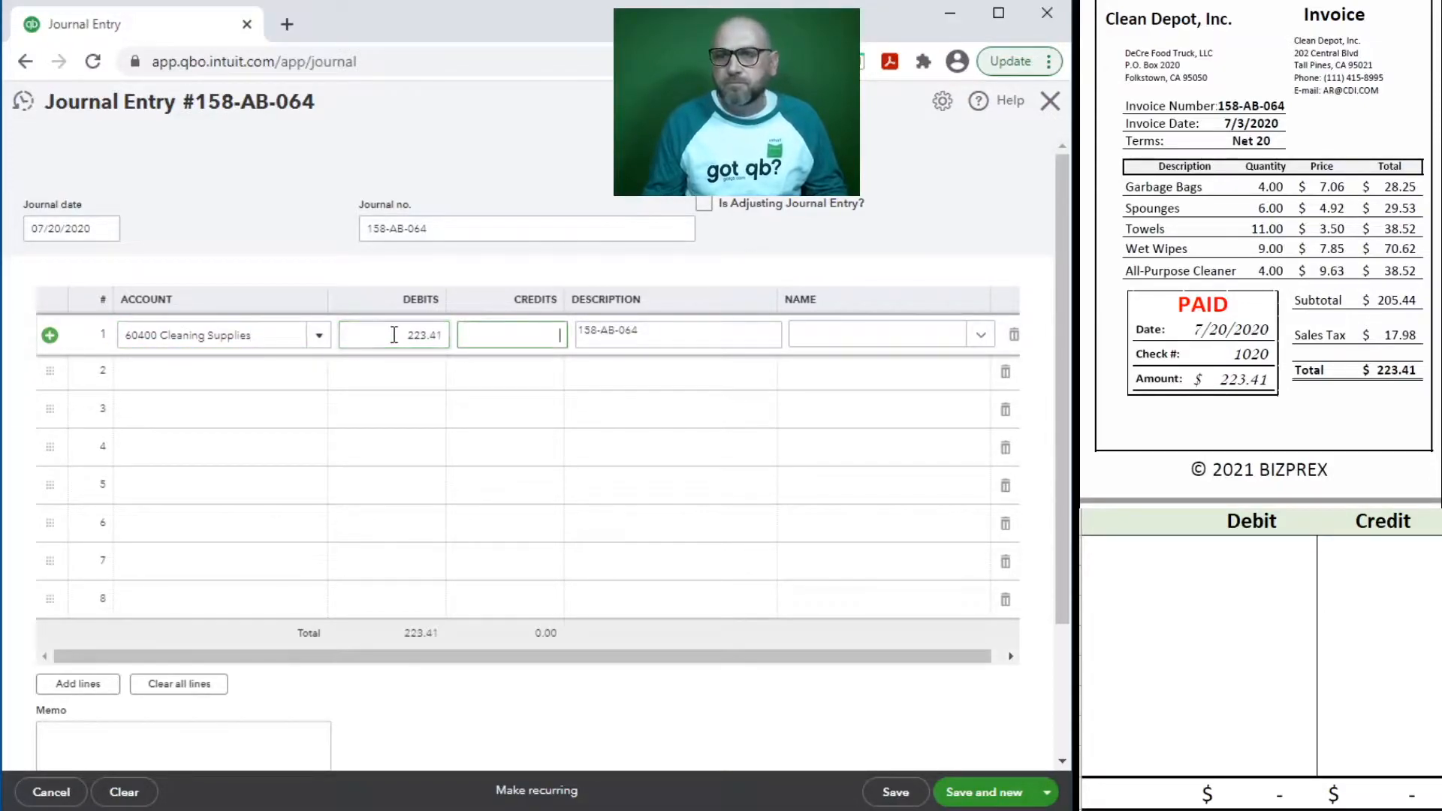
text(clean)
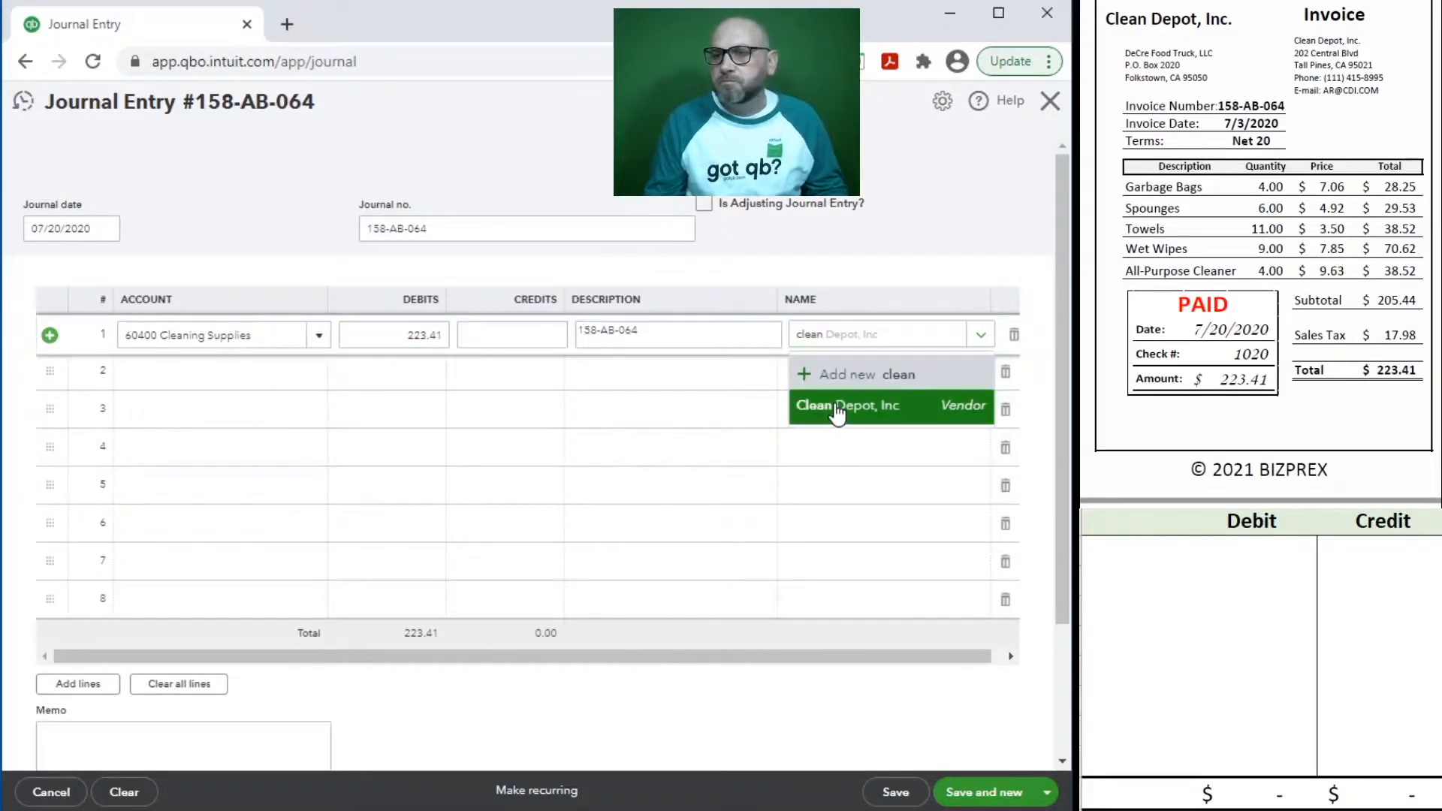
click(830, 410)
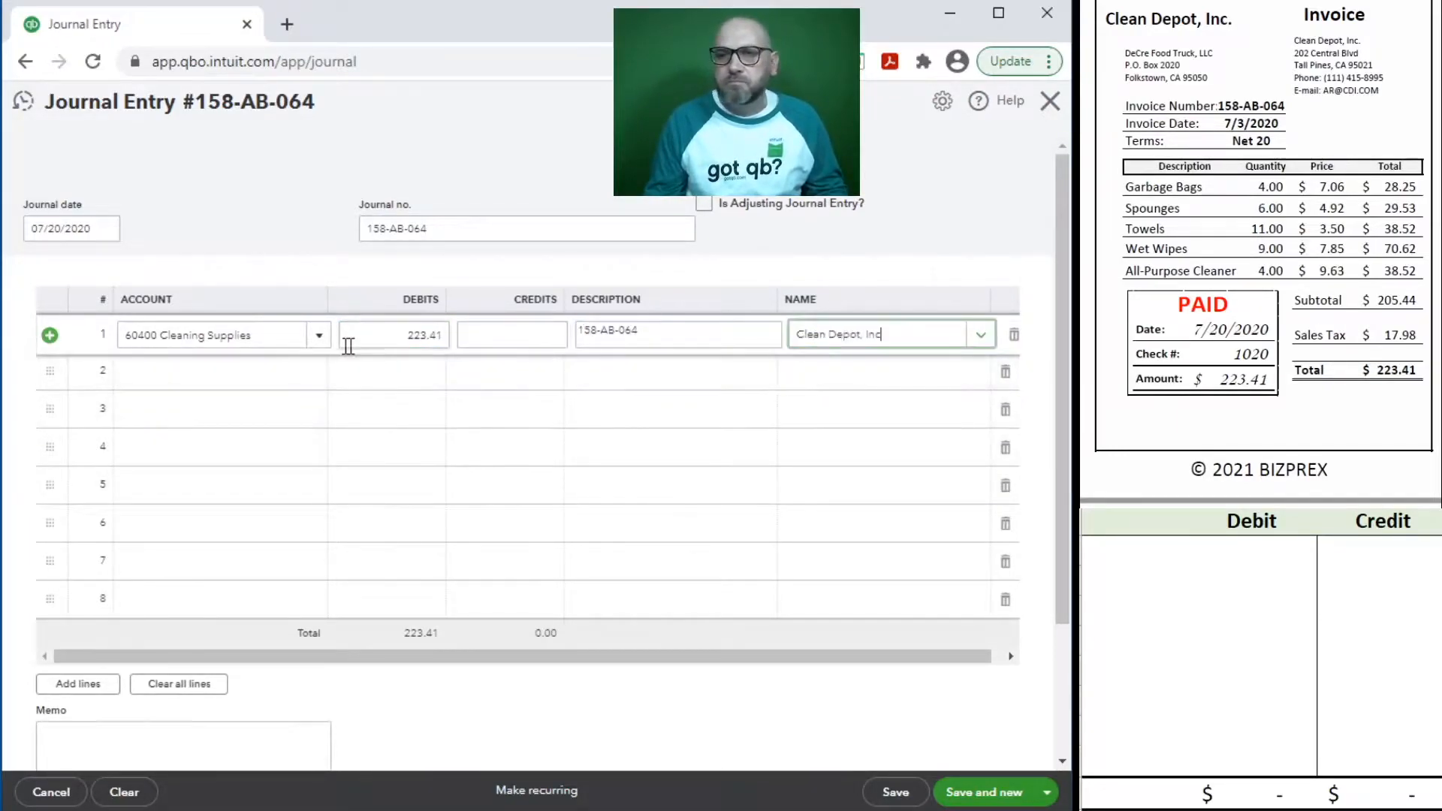
- Set line 2's account to 11100 Bank Account and its name to the vendor Clean Depot, Inc
click(205, 382)
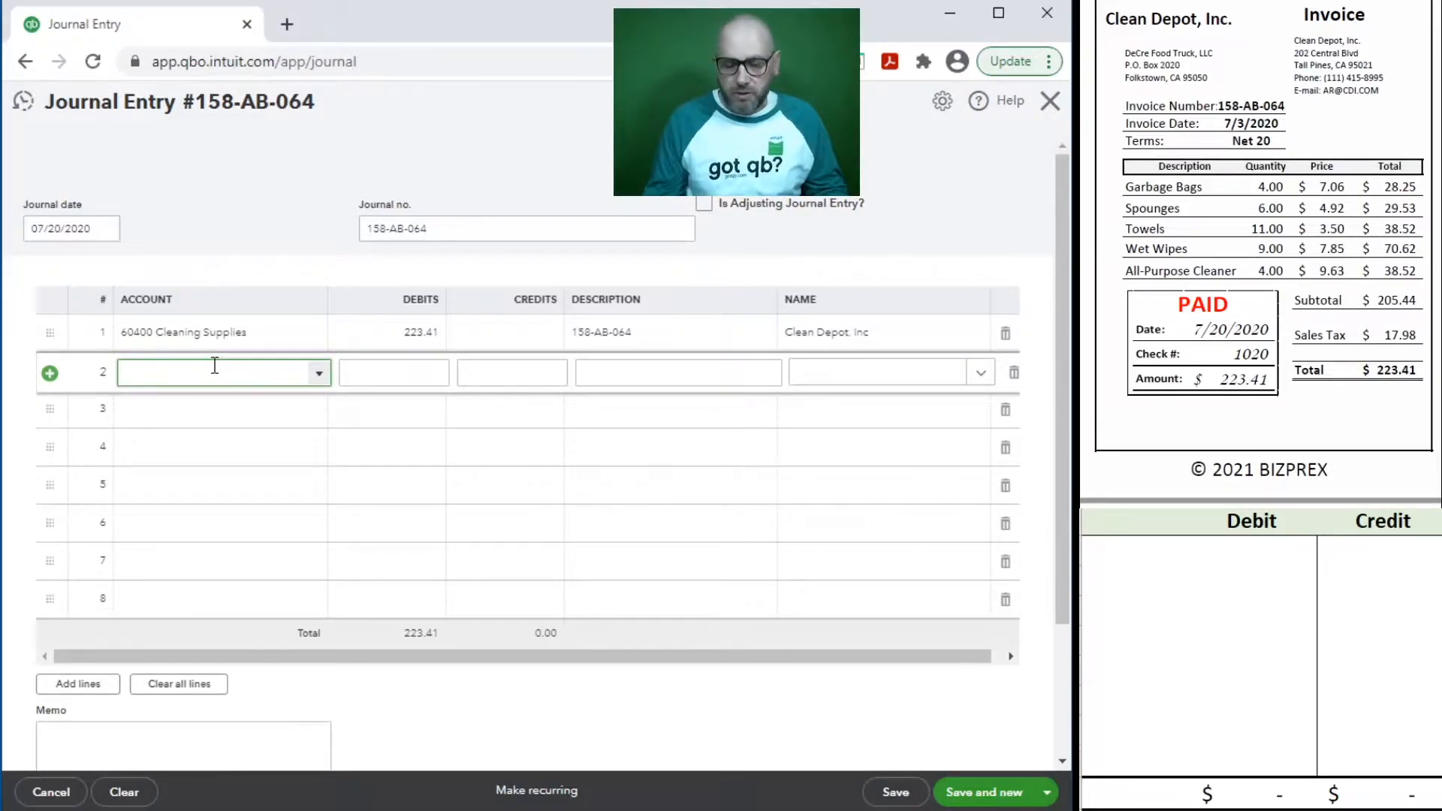
text(ank)
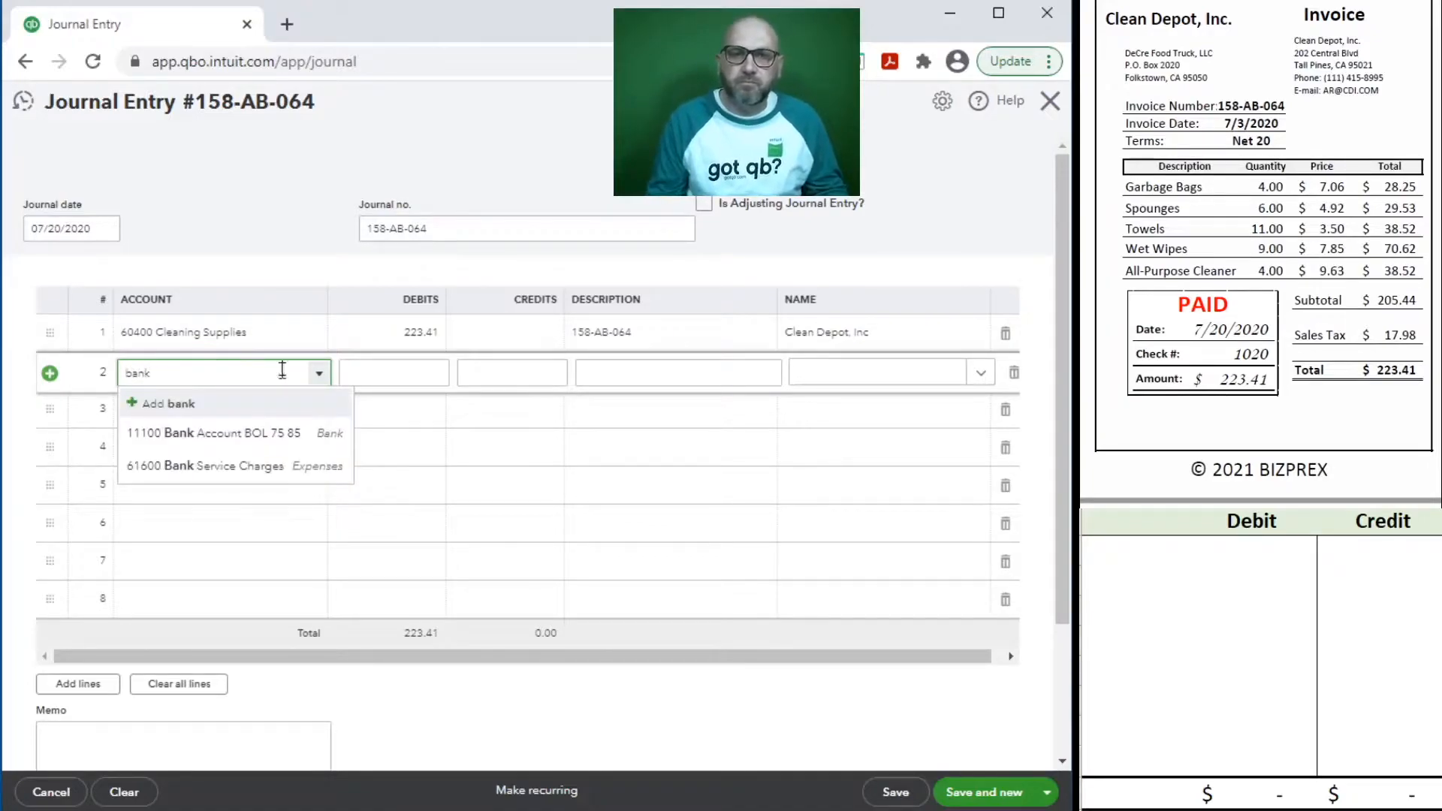
click(242, 437)
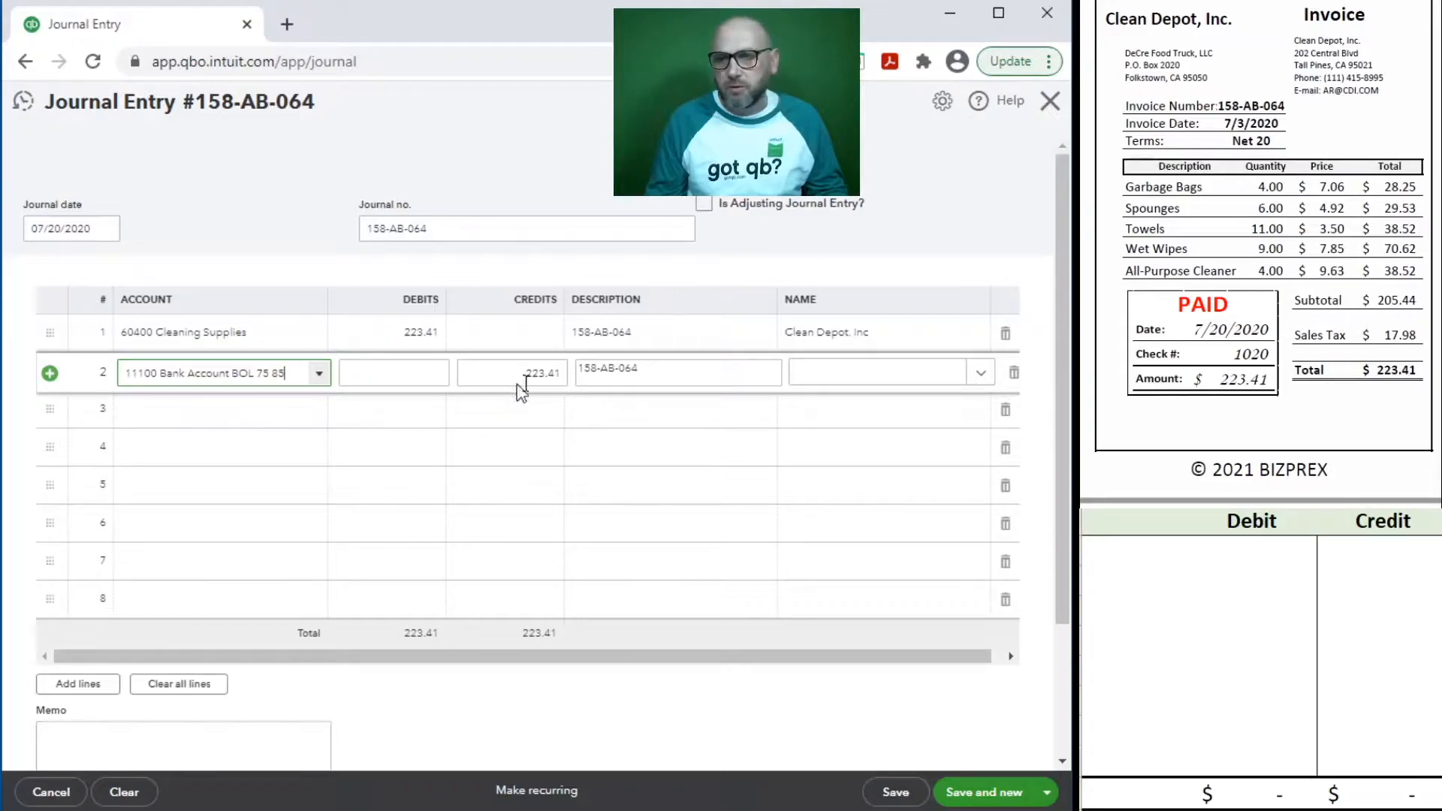
click(818, 373)
text(ce)
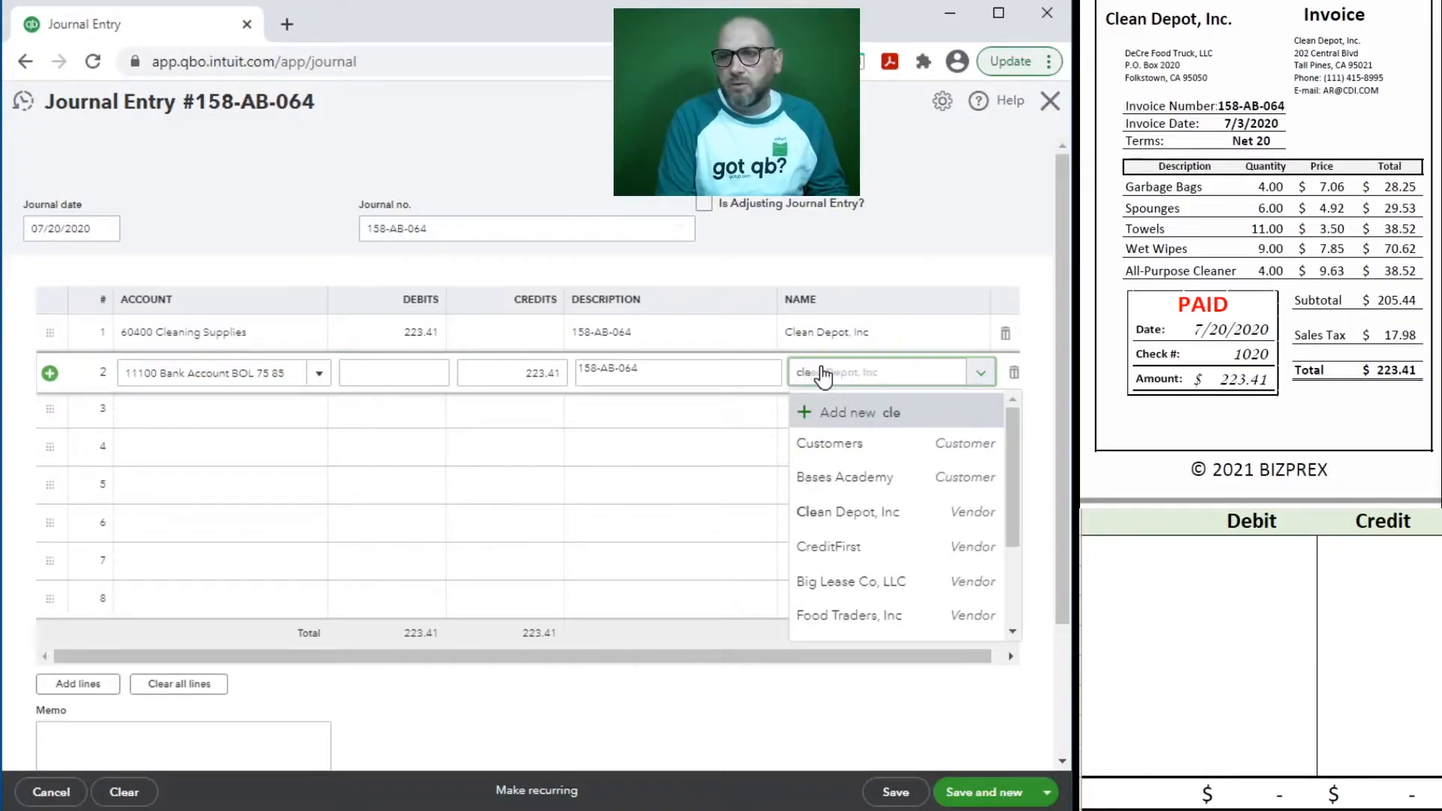
click(853, 444)
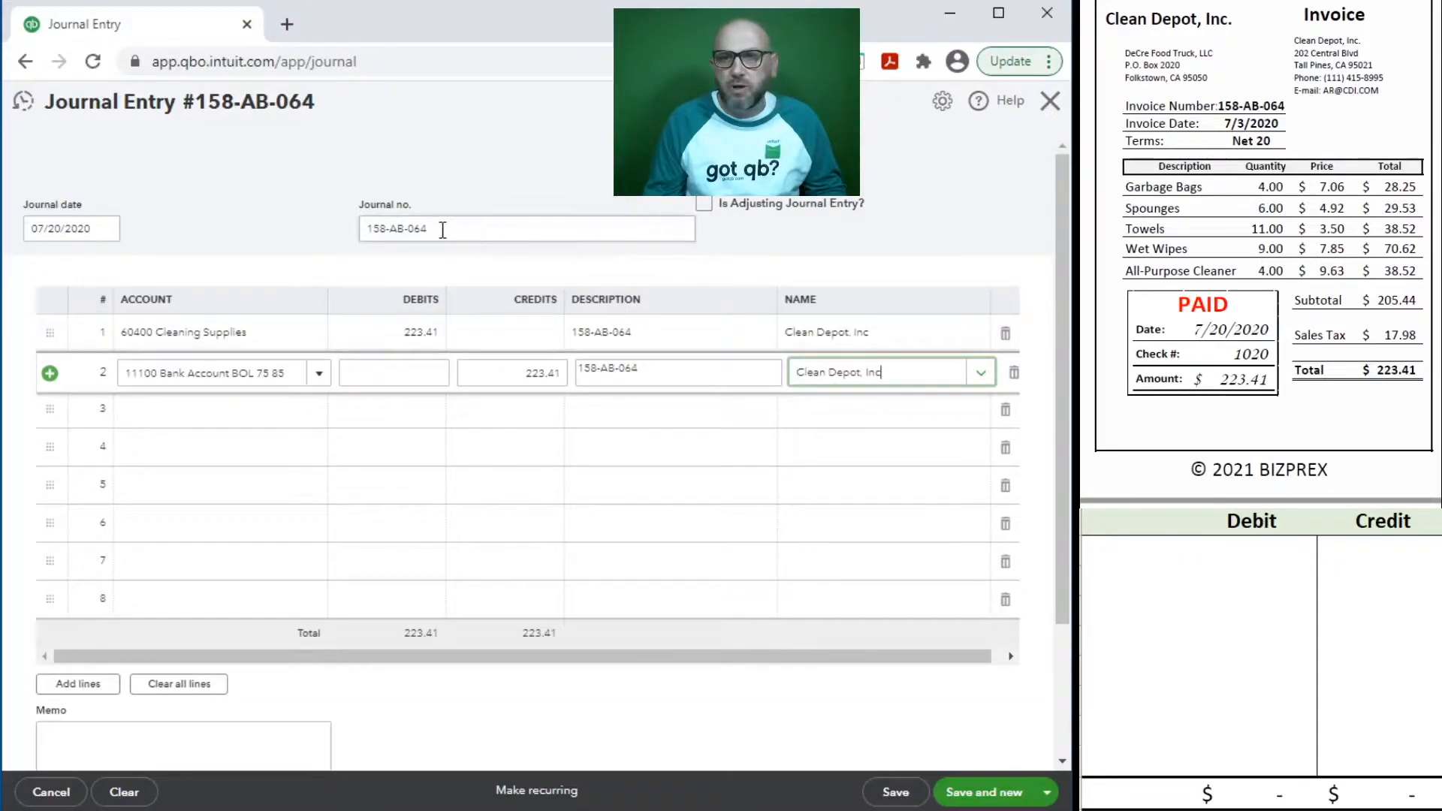
- Change the journal number to the check number 1020, save the Clean Depot entry and start a new one
click(383, 229)
text(1020)
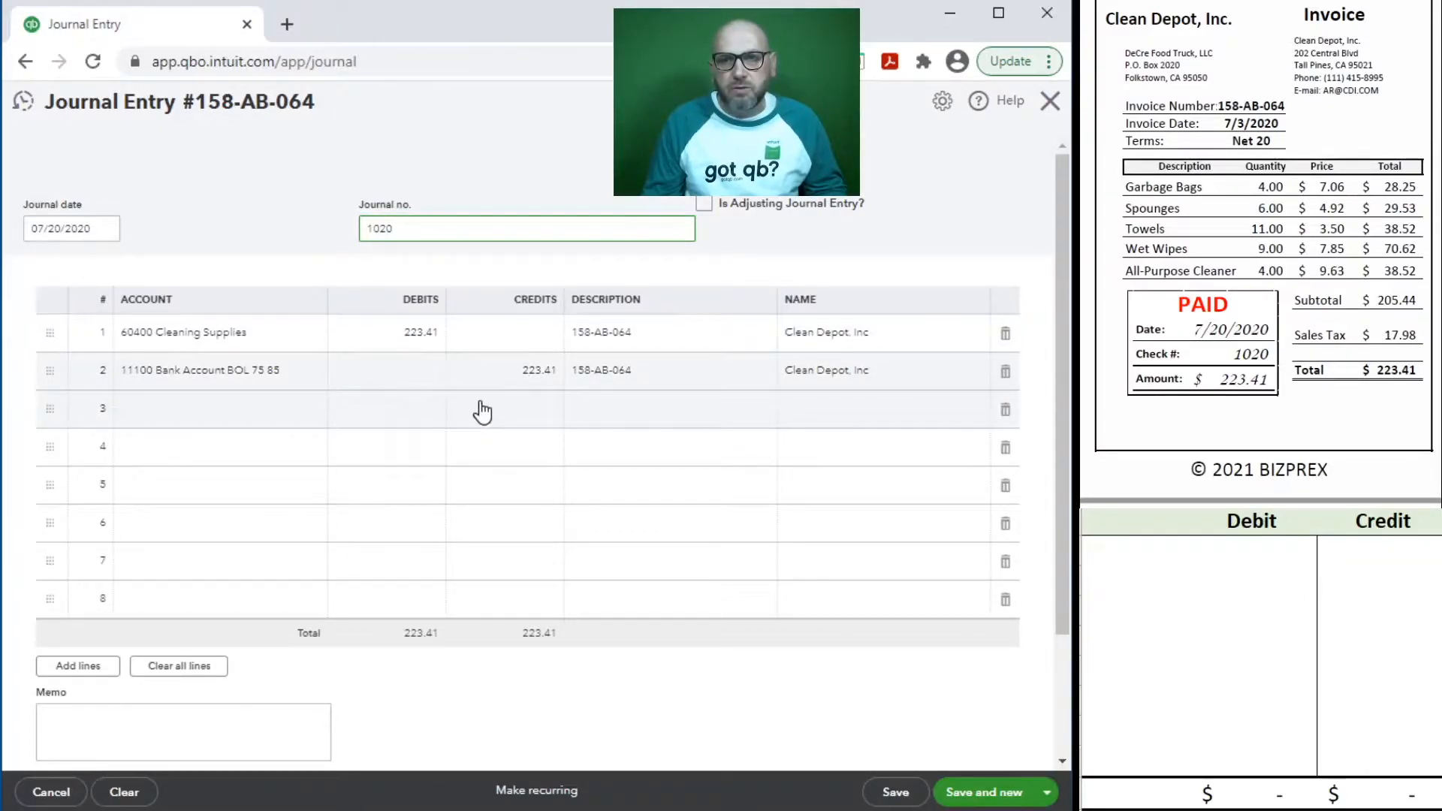
click(982, 793)
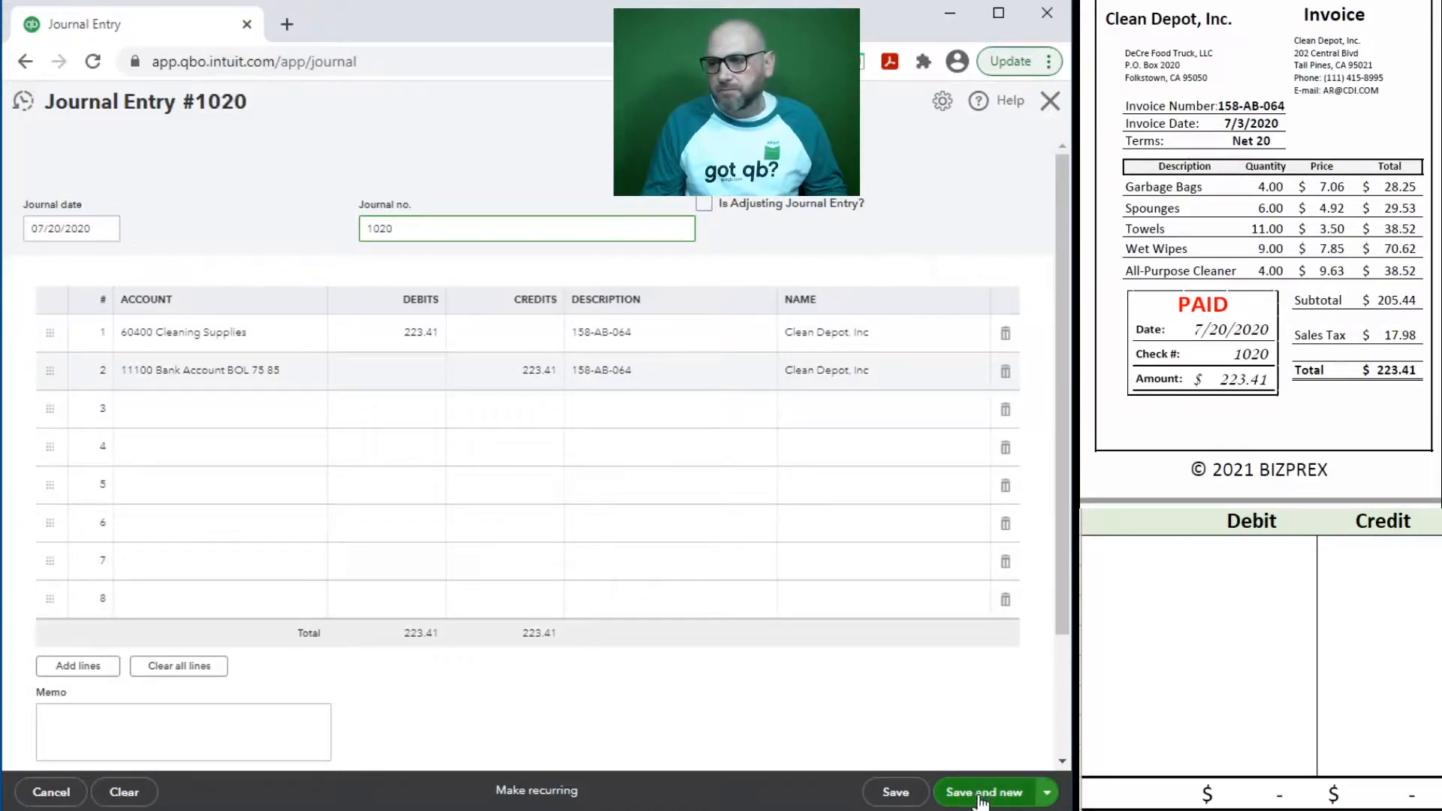
- Set the new entry's journal date to 07/07/2020 and its journal number to 478-412, following the Soft Drinks 2U invoice
scroll(1220, 310, down, 5)
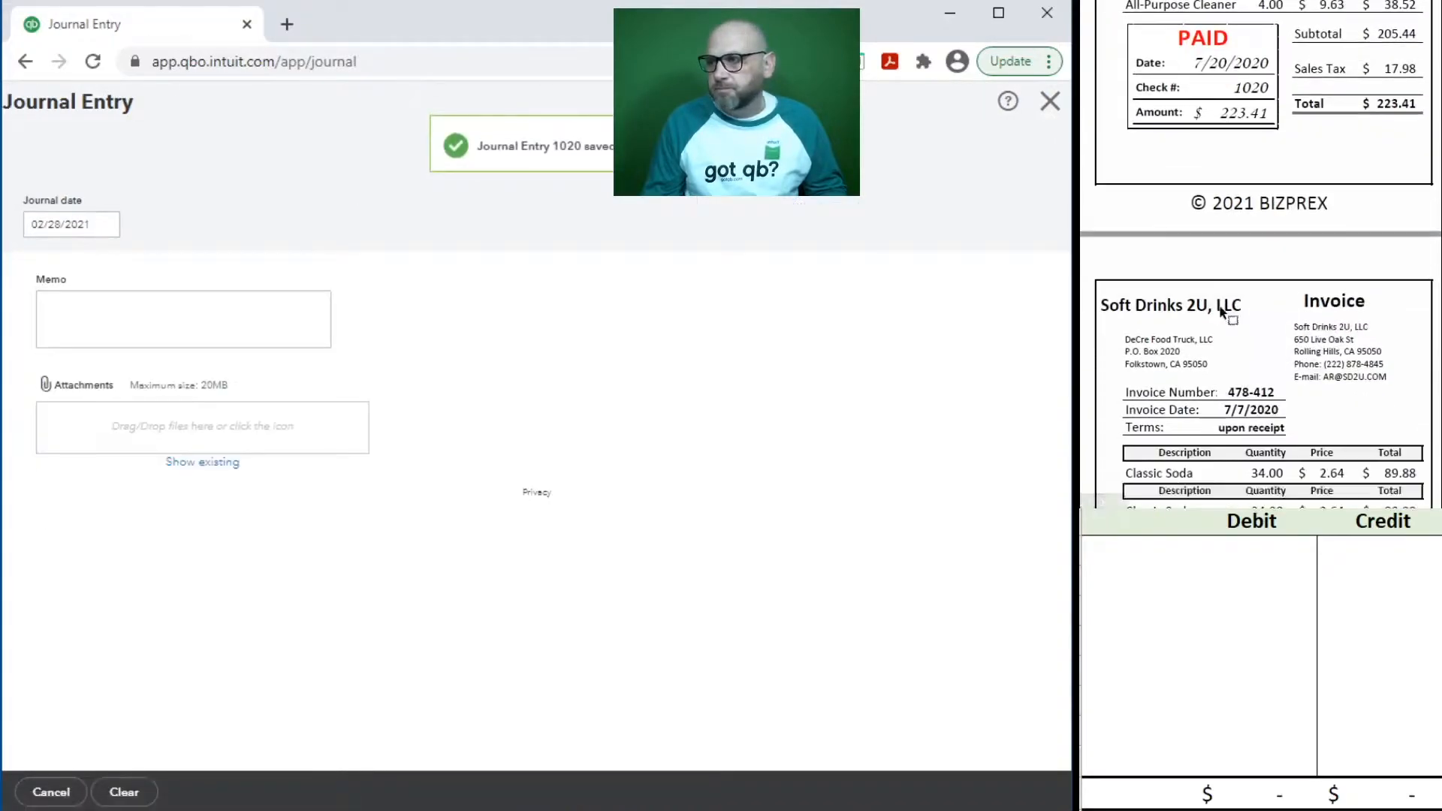
scroll(1222, 309, up, 1)
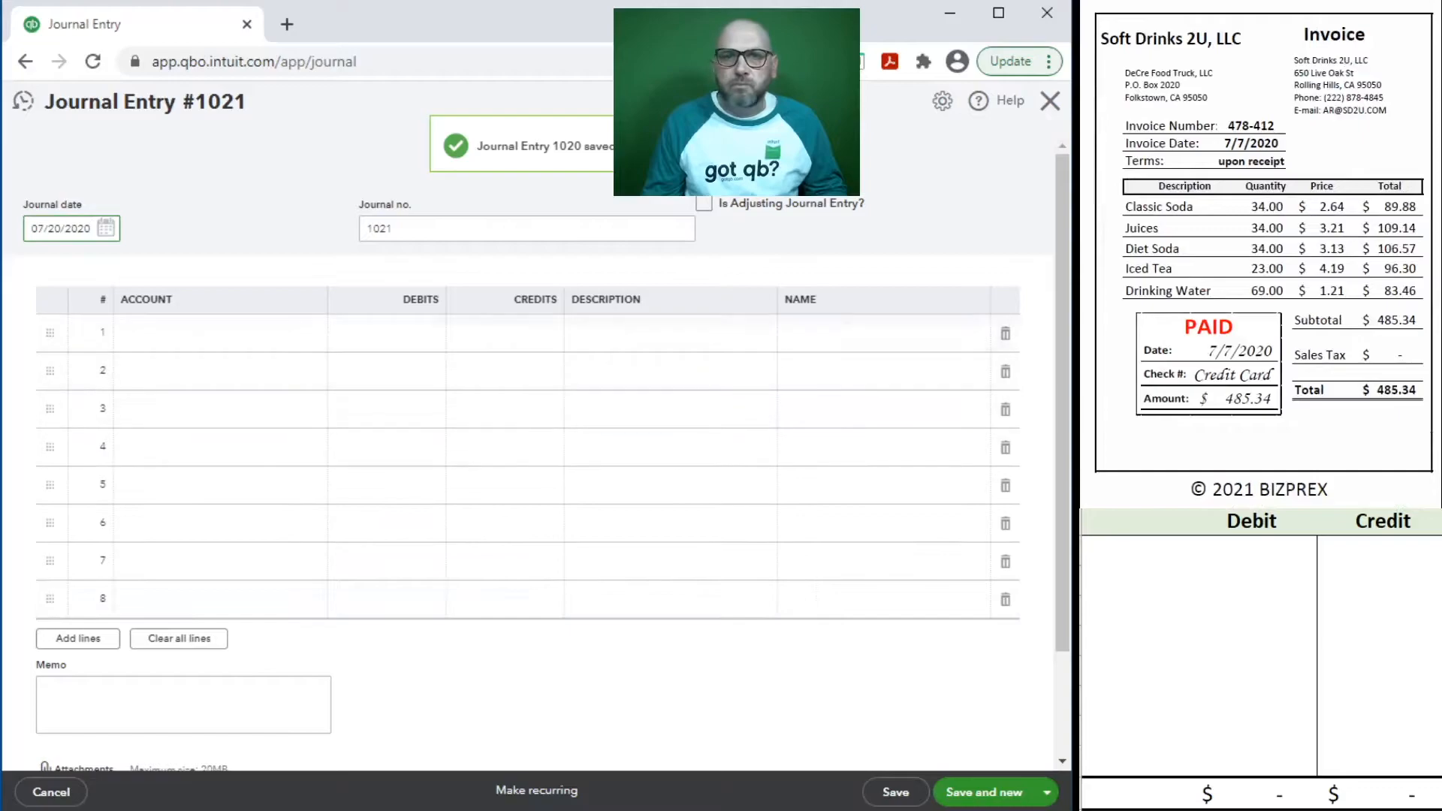
click(87, 228)
text(7)
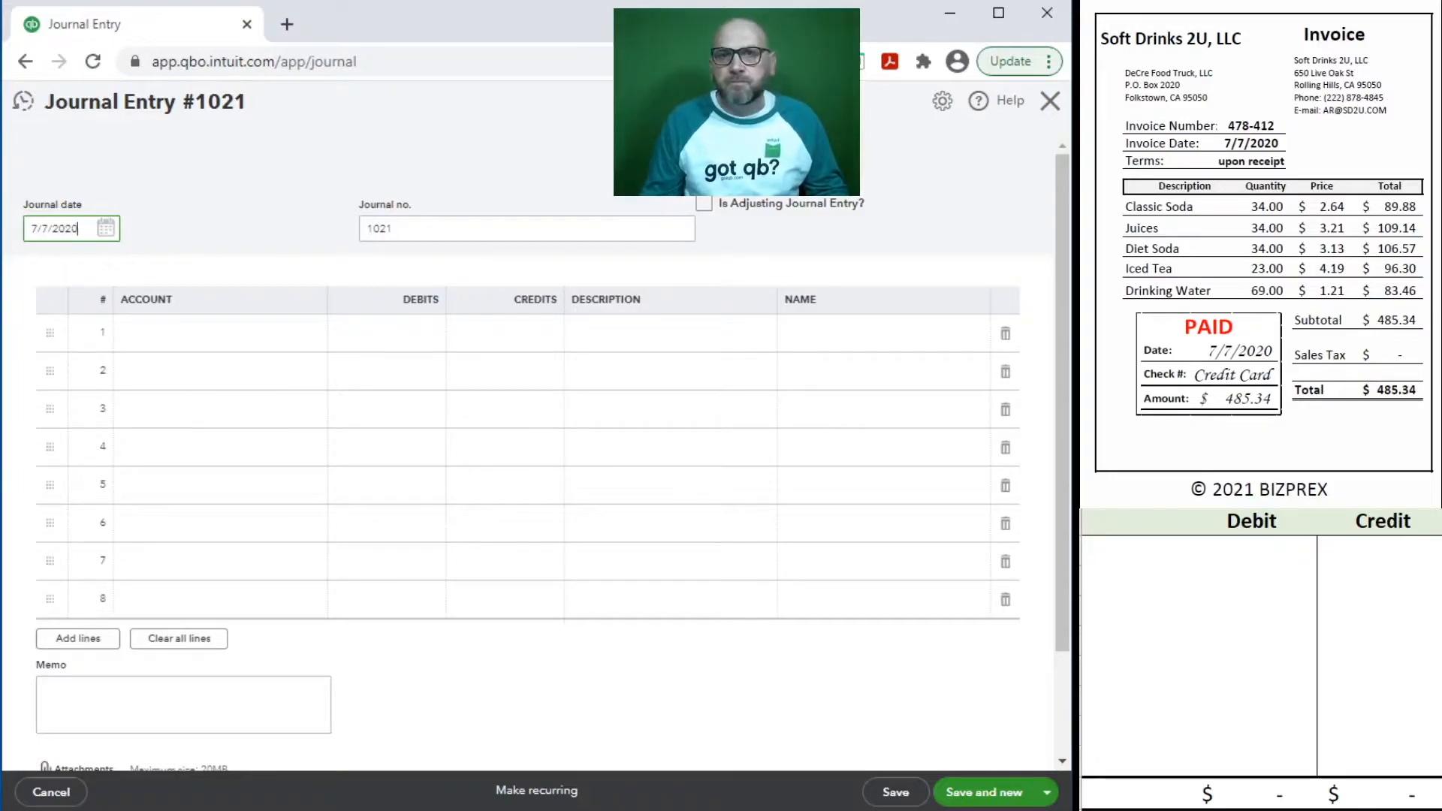
key(Tab)
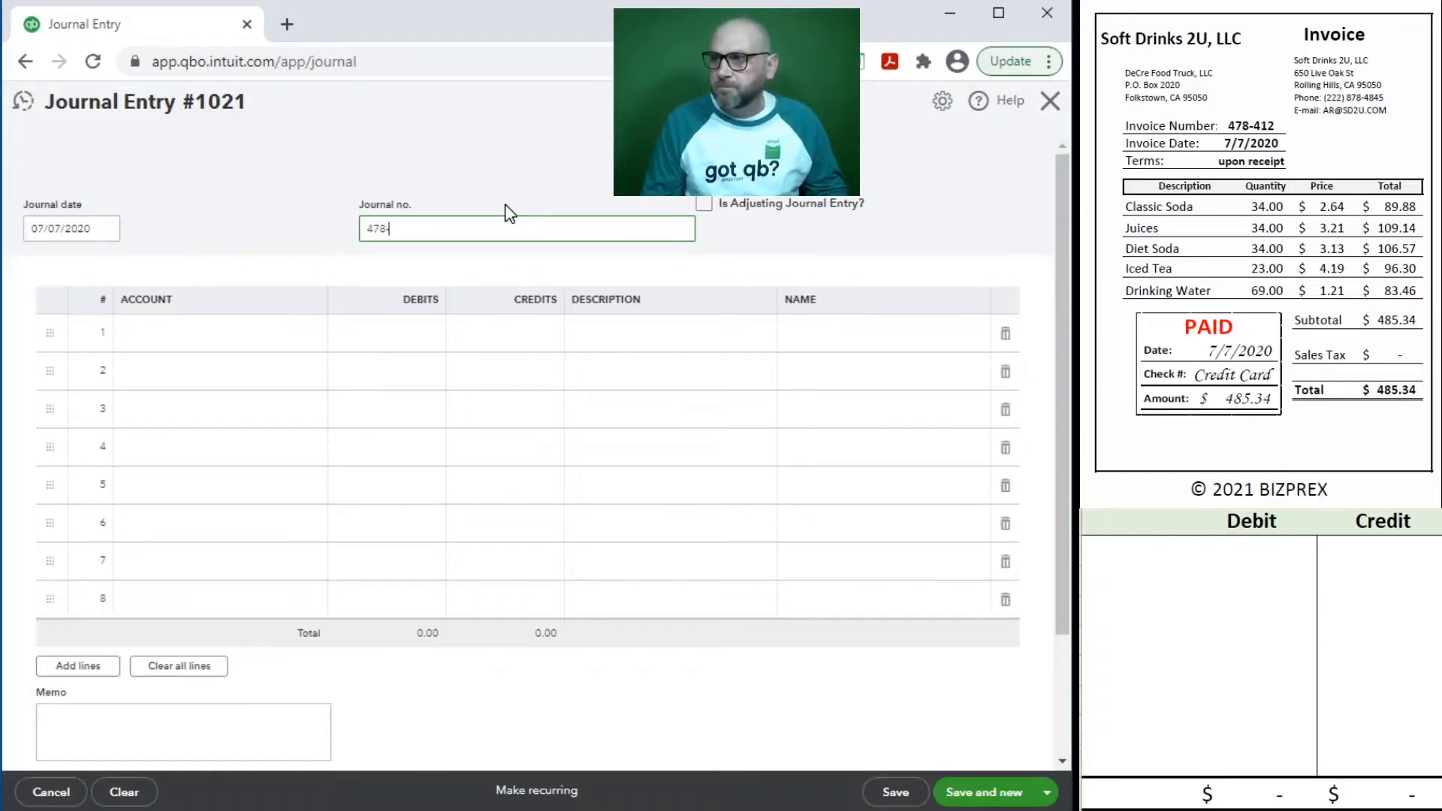
key(BackSpace)
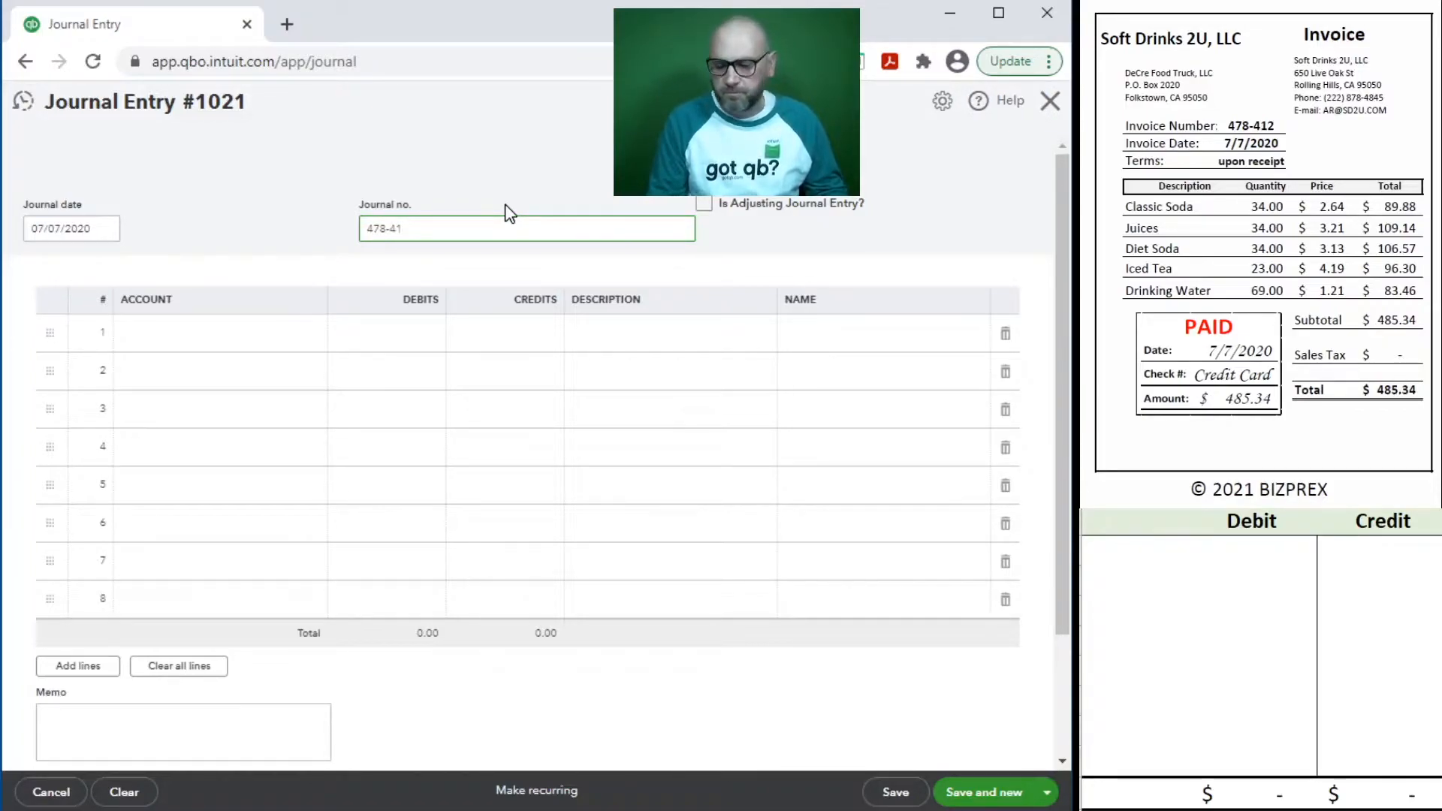
text(2)
key(Tab)
- Fill line 1 with the 60300 Drink Purchases / Supplies account and a debit of 485.34
click(190, 334)
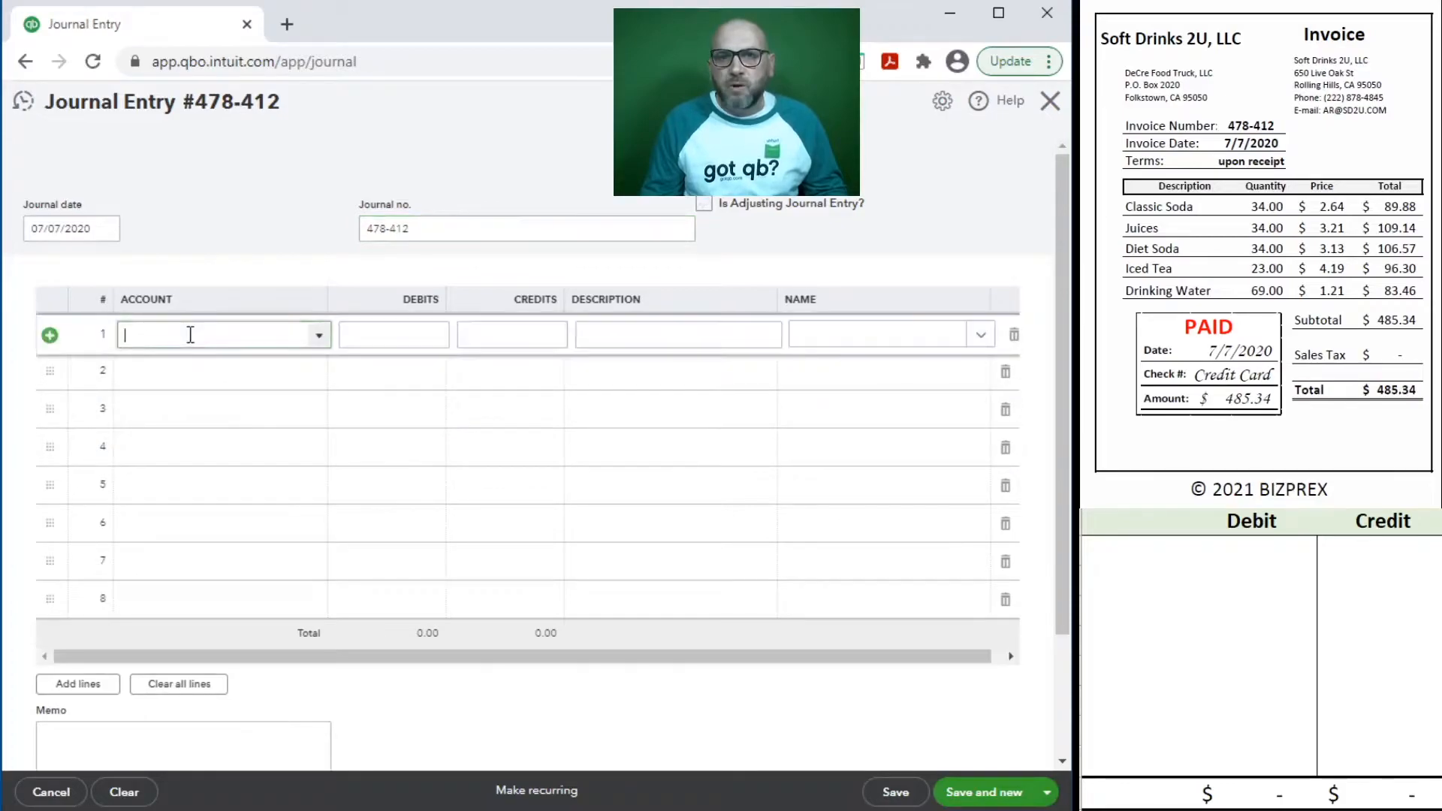
text(dr)
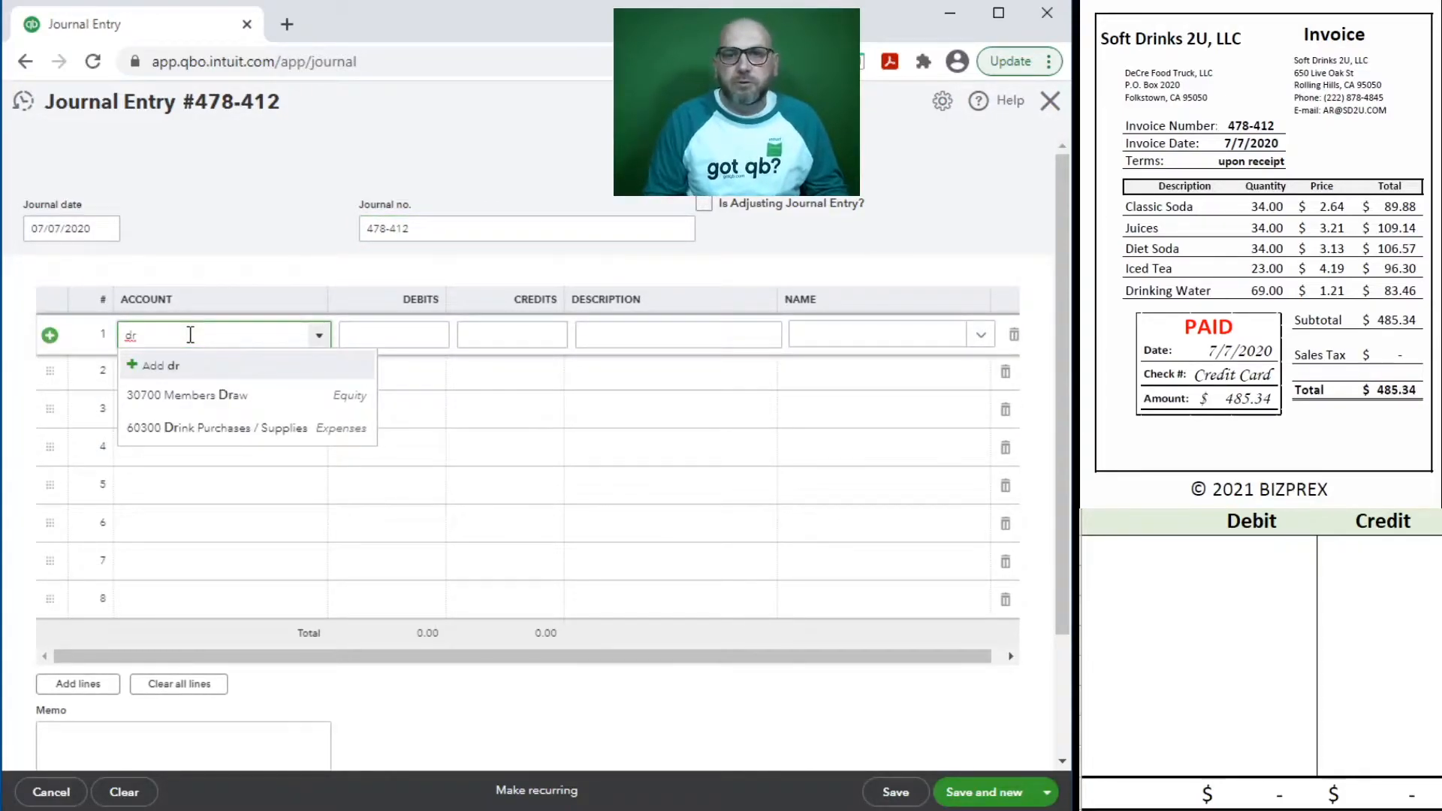
key(Down)
key(Down)
key(Tab)
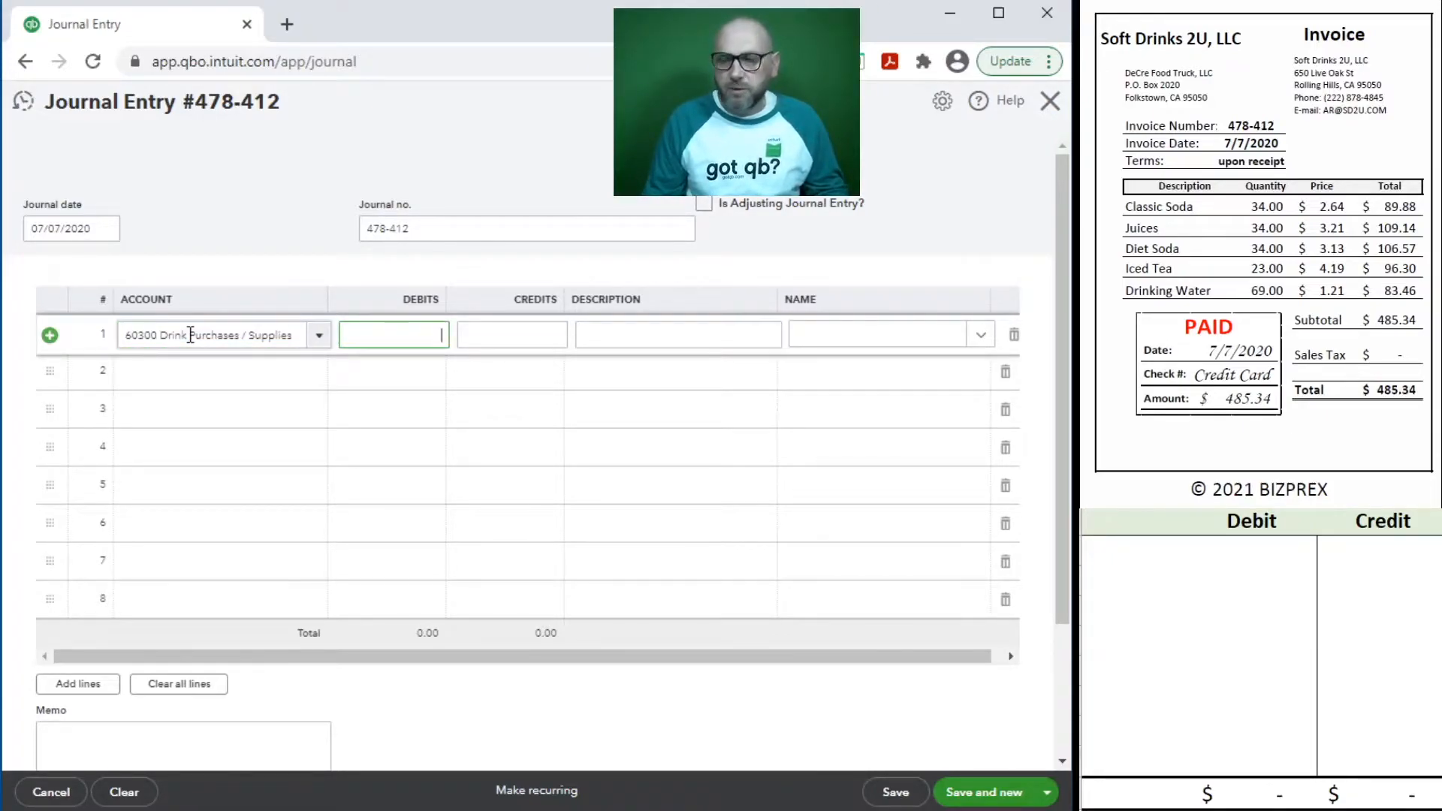
text(485.34)
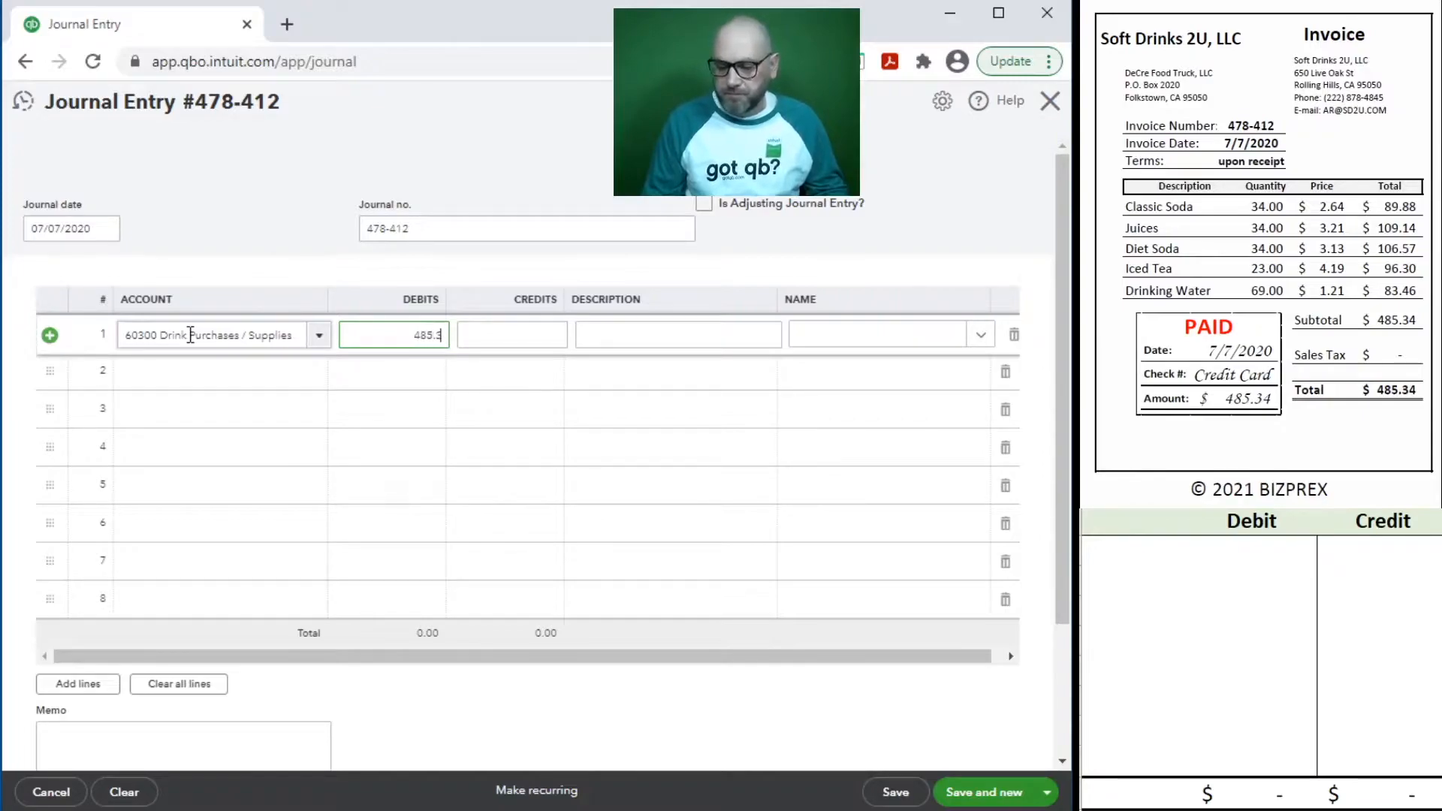
key(Tab)
key(Tab)
- Copy the journal number 478-412 into line 1's description and assign the vendor Soft Drinks 2U, LLC as its name
drag(455, 227, 325, 222)
key(ctrl+c)
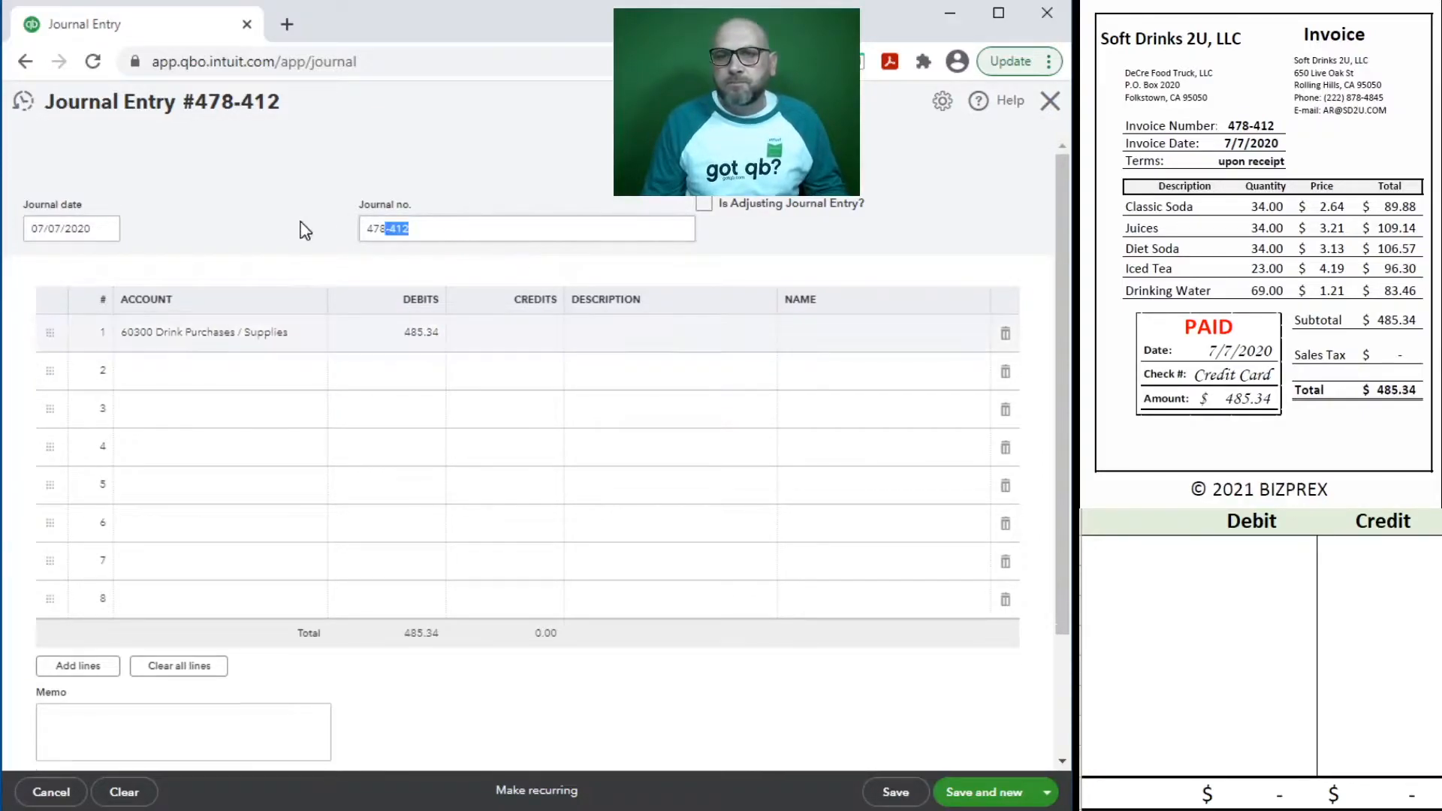
click(655, 337)
key(ctrl+v)
click(854, 335)
text(soft)
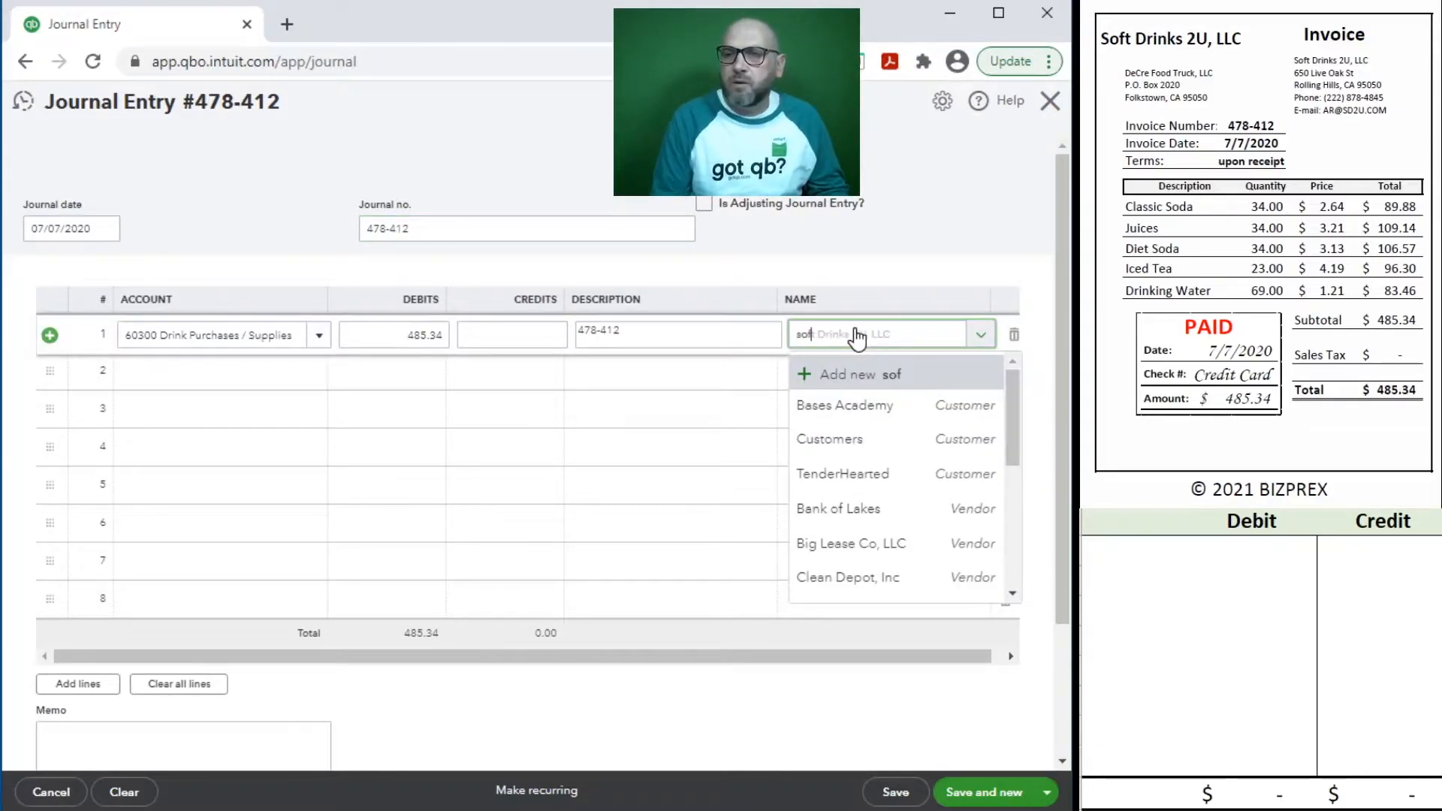
click(848, 412)
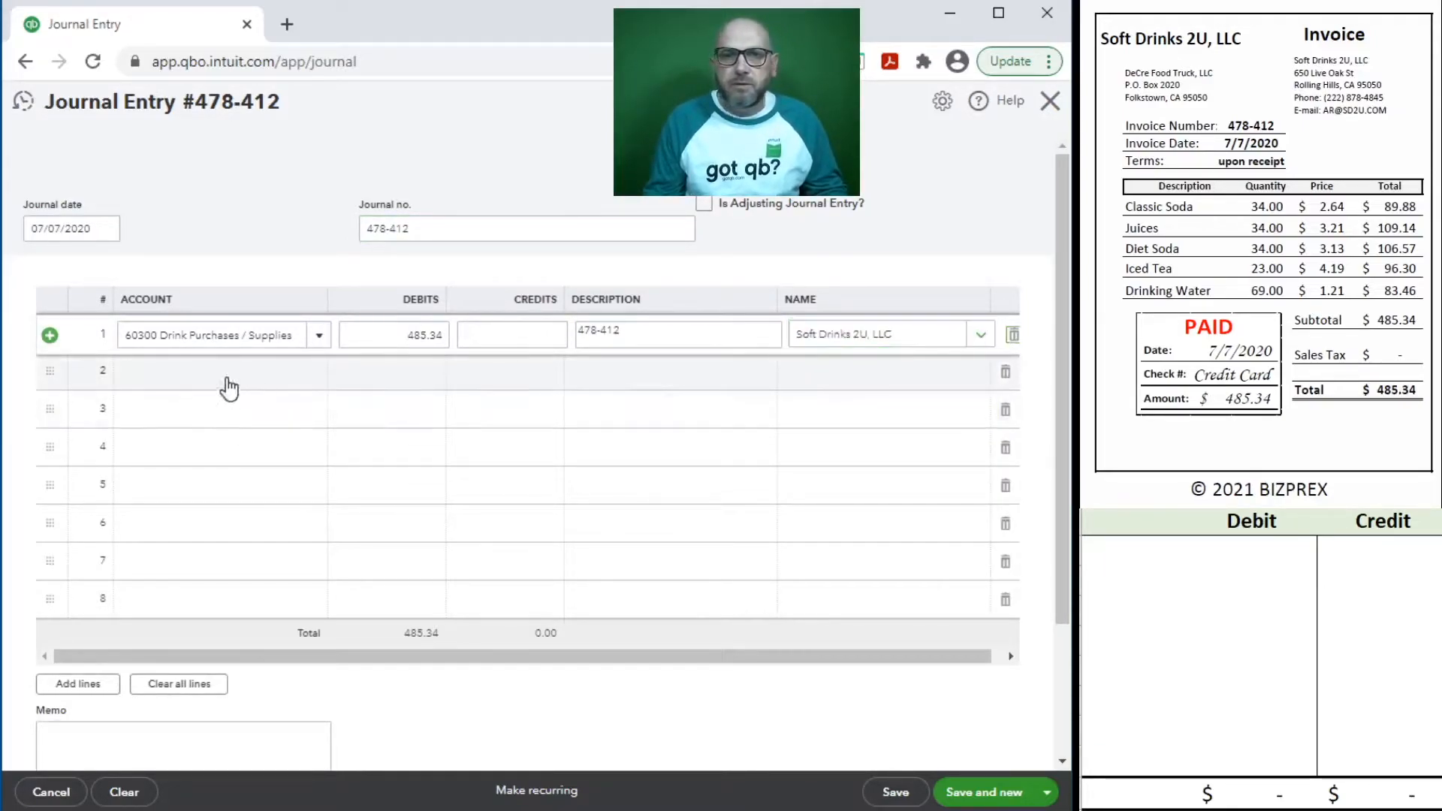
- Set line 2's account to the 21100 Credit Card account
click(191, 367)
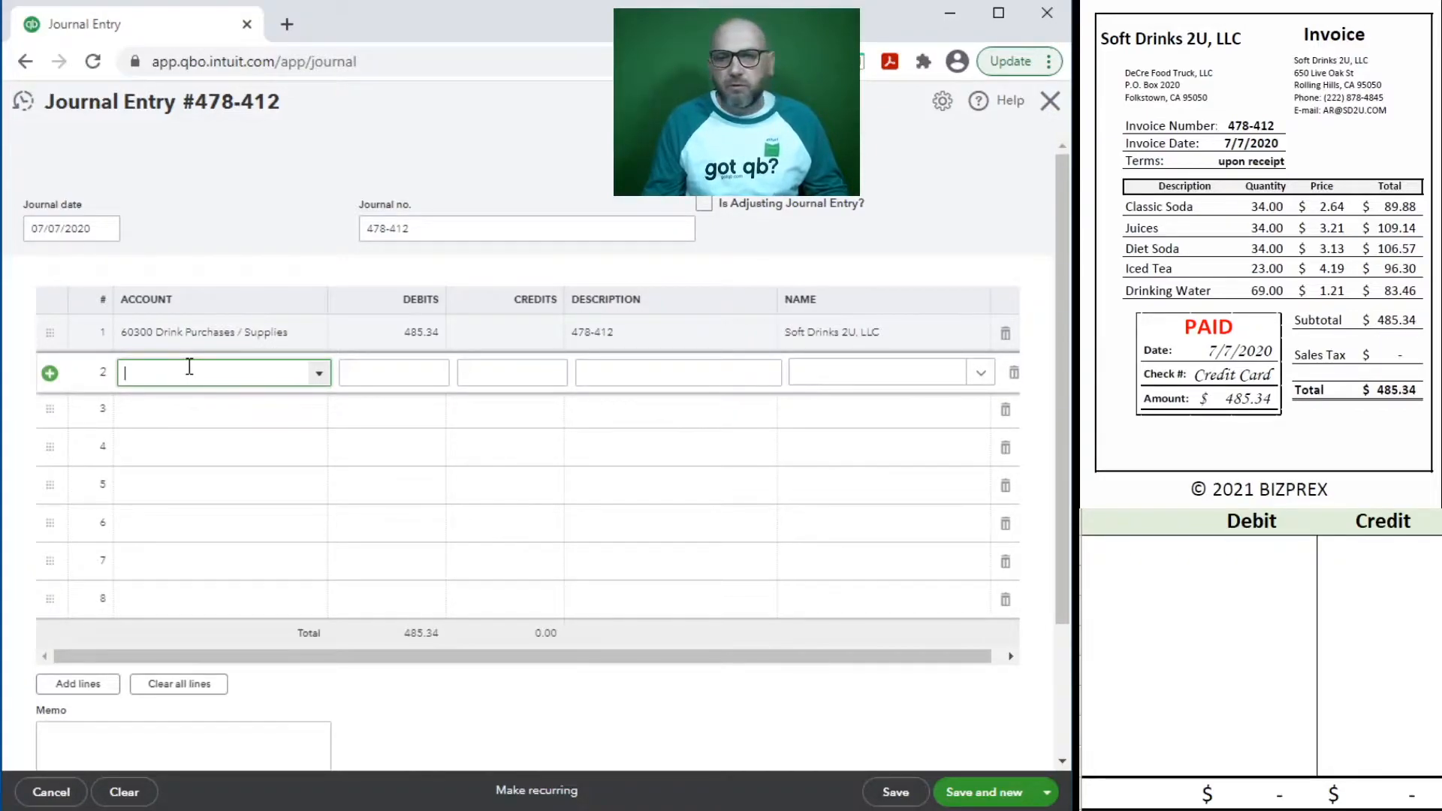
text(cr)
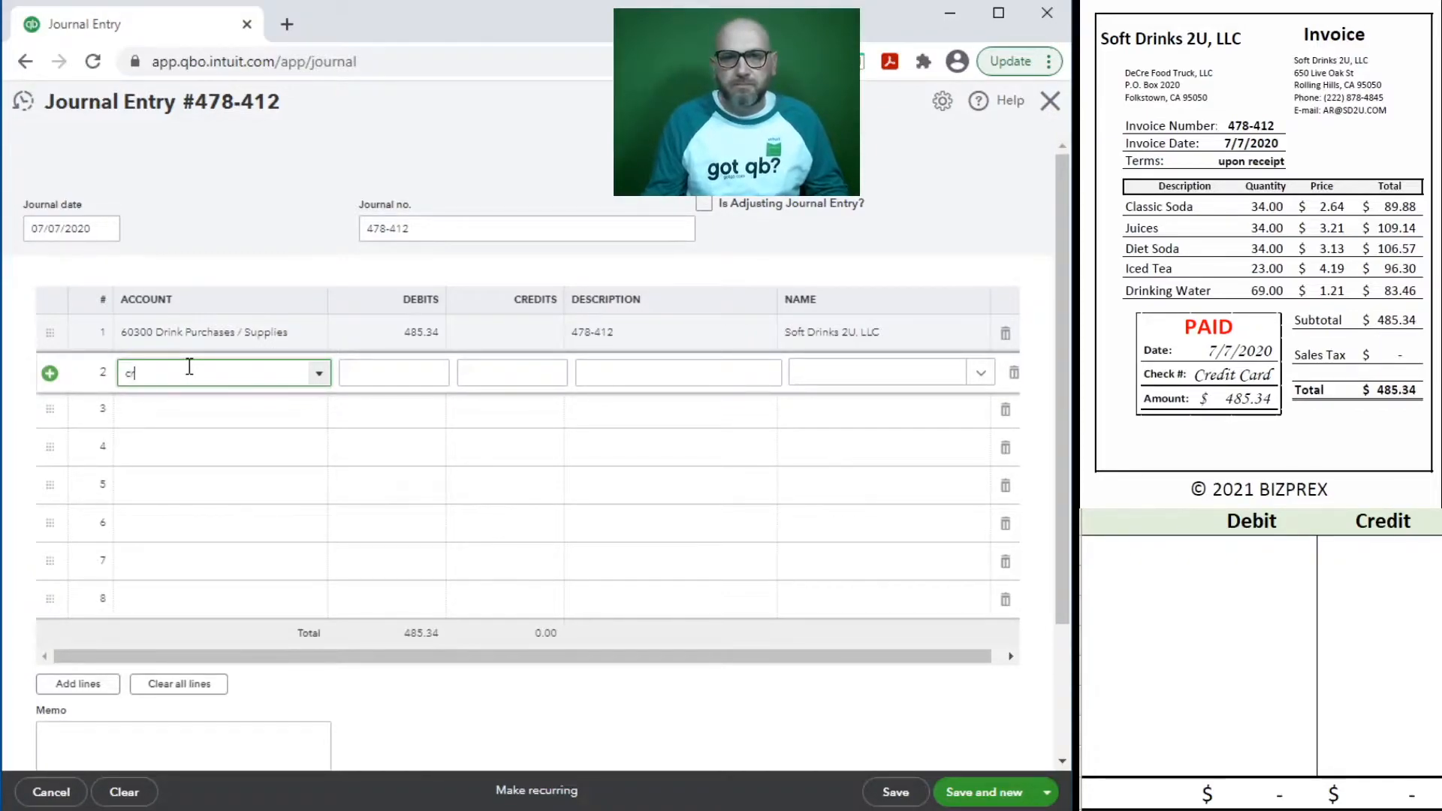
text(ed)
click(257, 434)
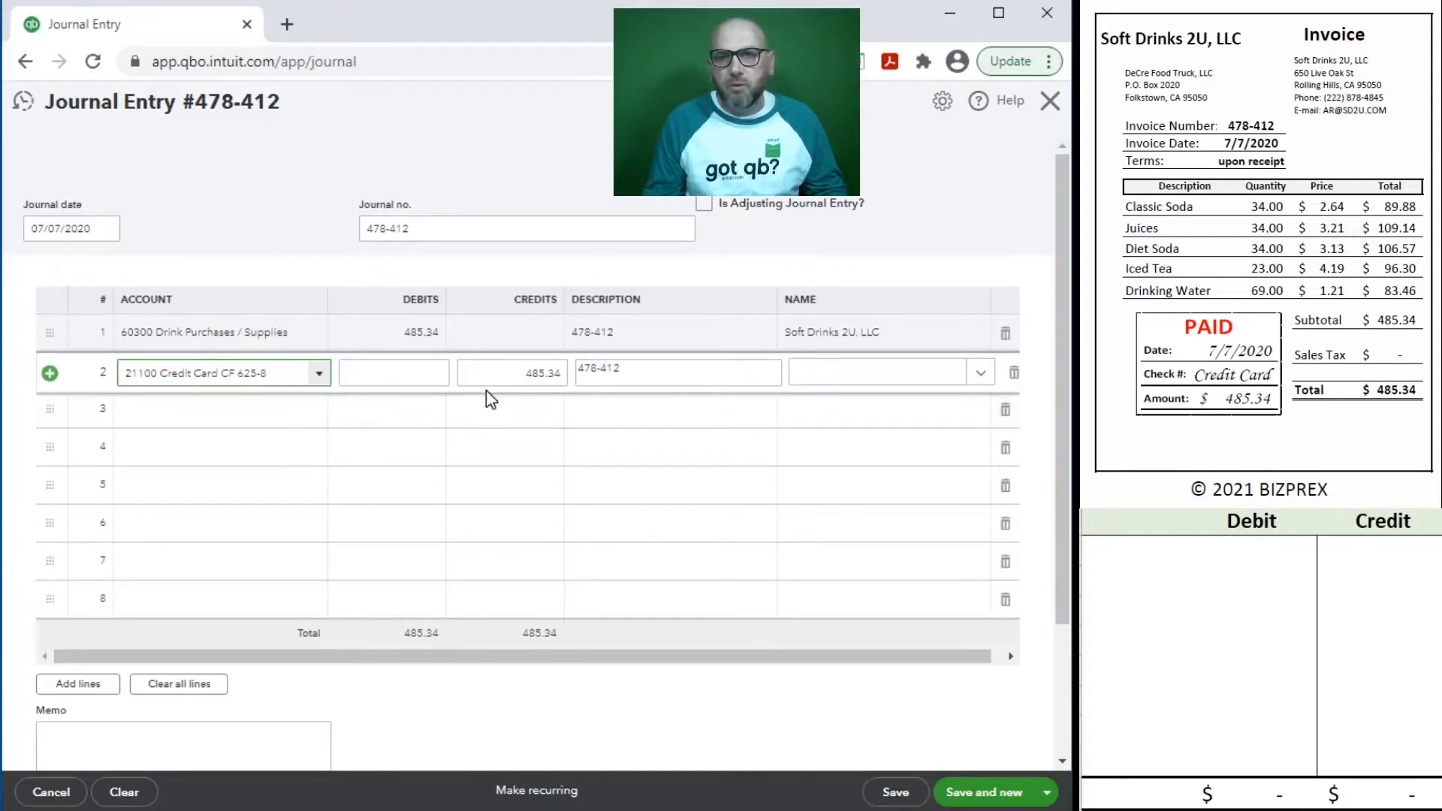
- Assign the vendor Soft Drinks 2U, LLC to line 2, then save the entry and start a new one
click(849, 370)
text(s)
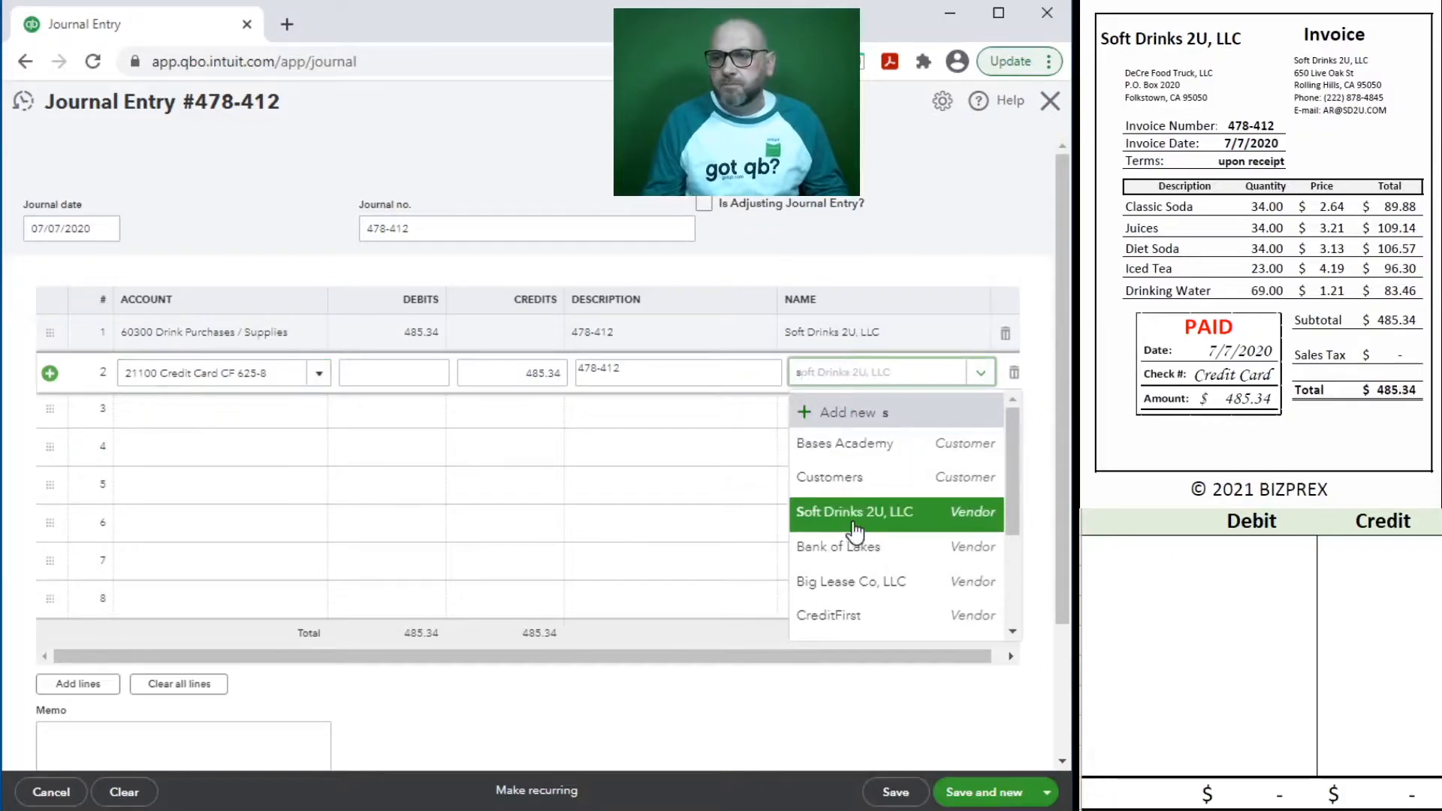
click(845, 509)
key(Tab)
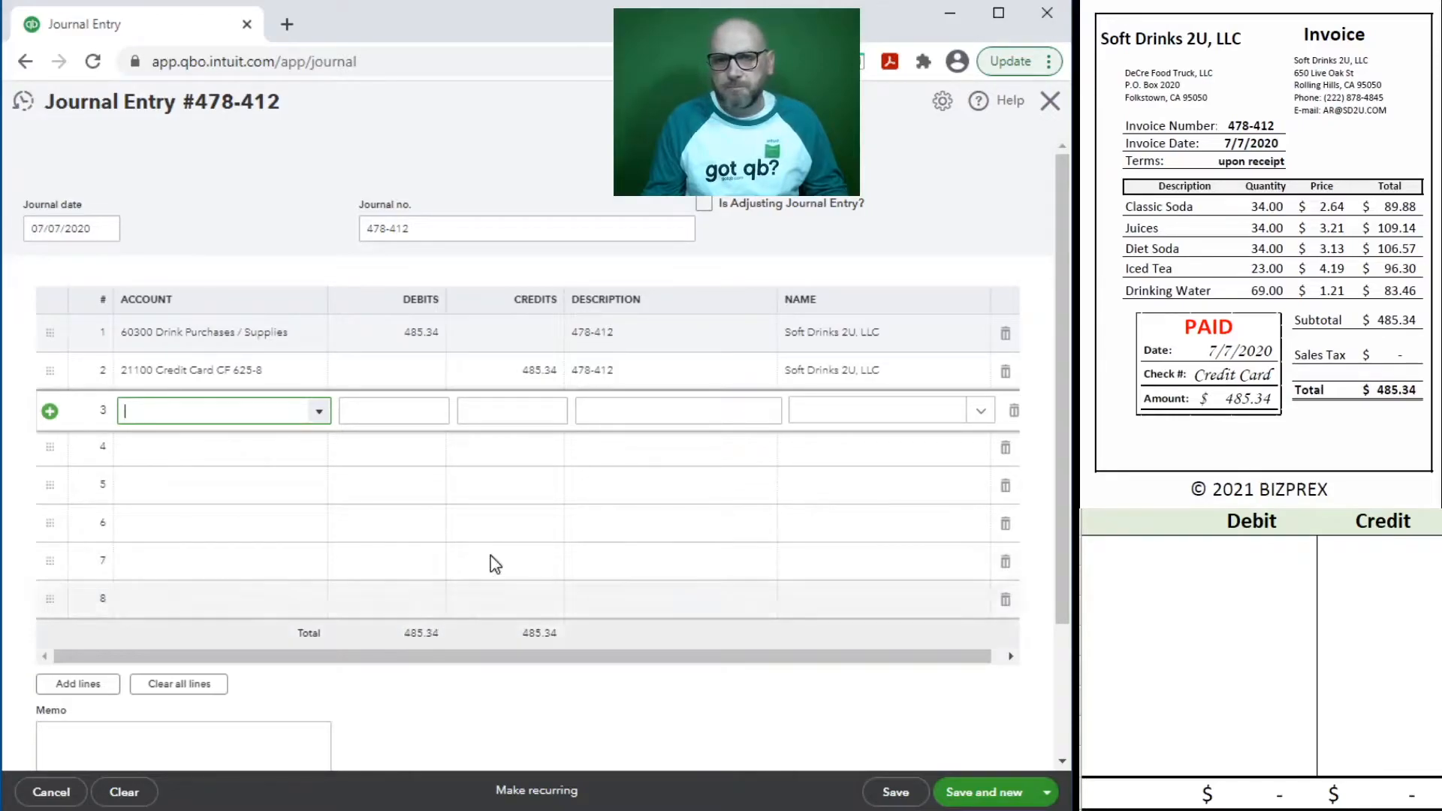
click(987, 799)
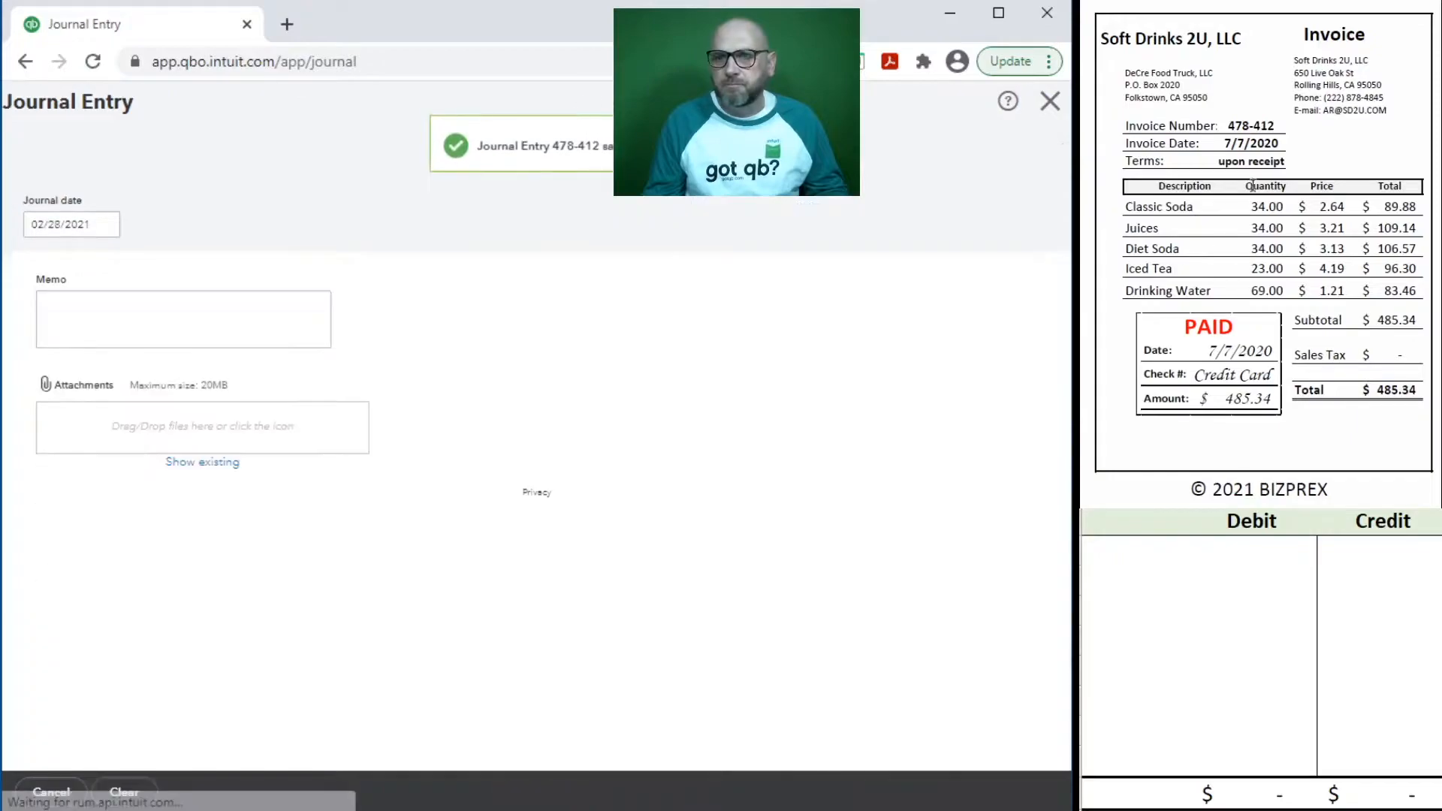
- Set the new entry's journal date to 07/09/2020 and its journal number to 10BX135, following the Utilites 2GO invoice
scroll(1195, 214, down, 8)
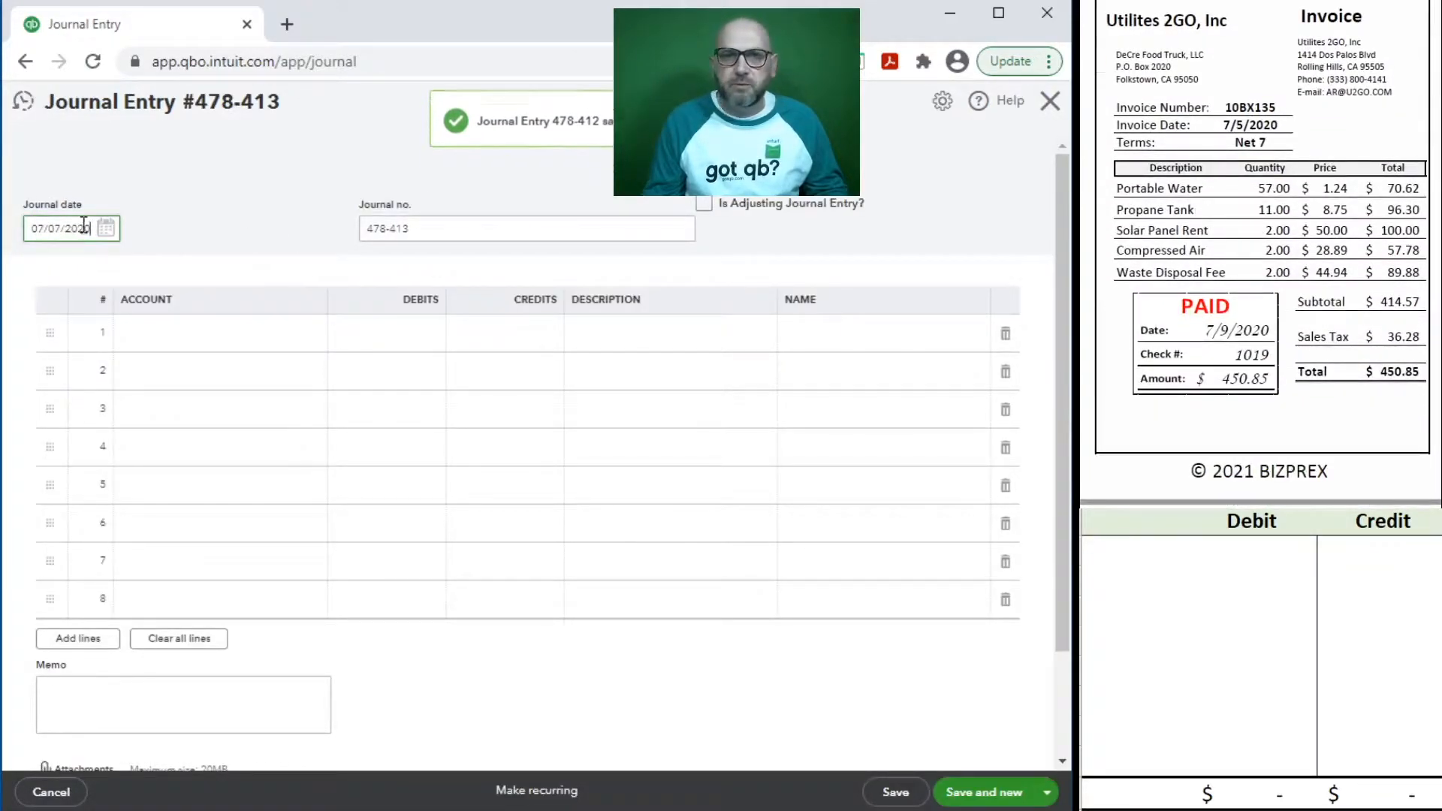
drag(92, 228, 30, 228)
text(7/9/)
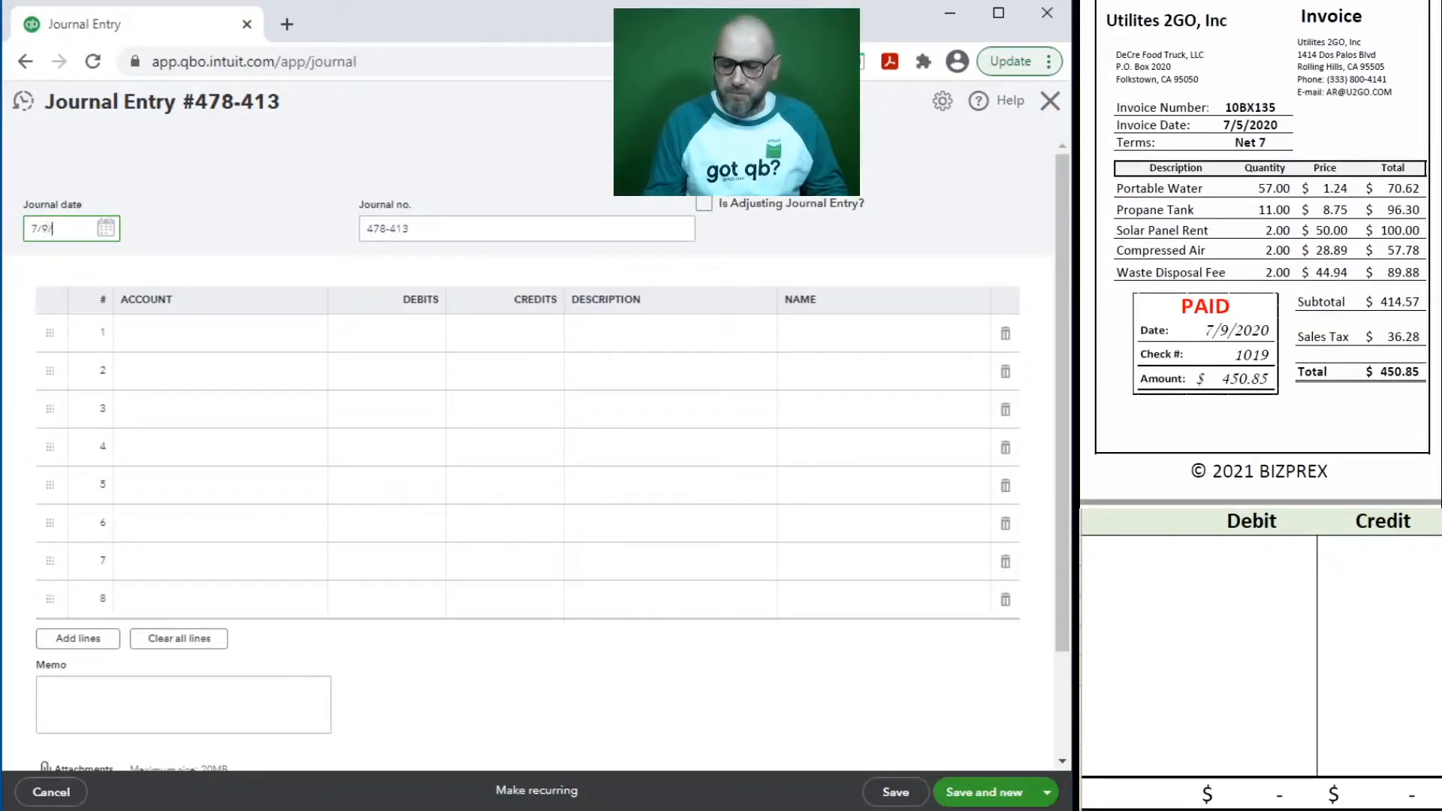
text(2020)
key(Tab)
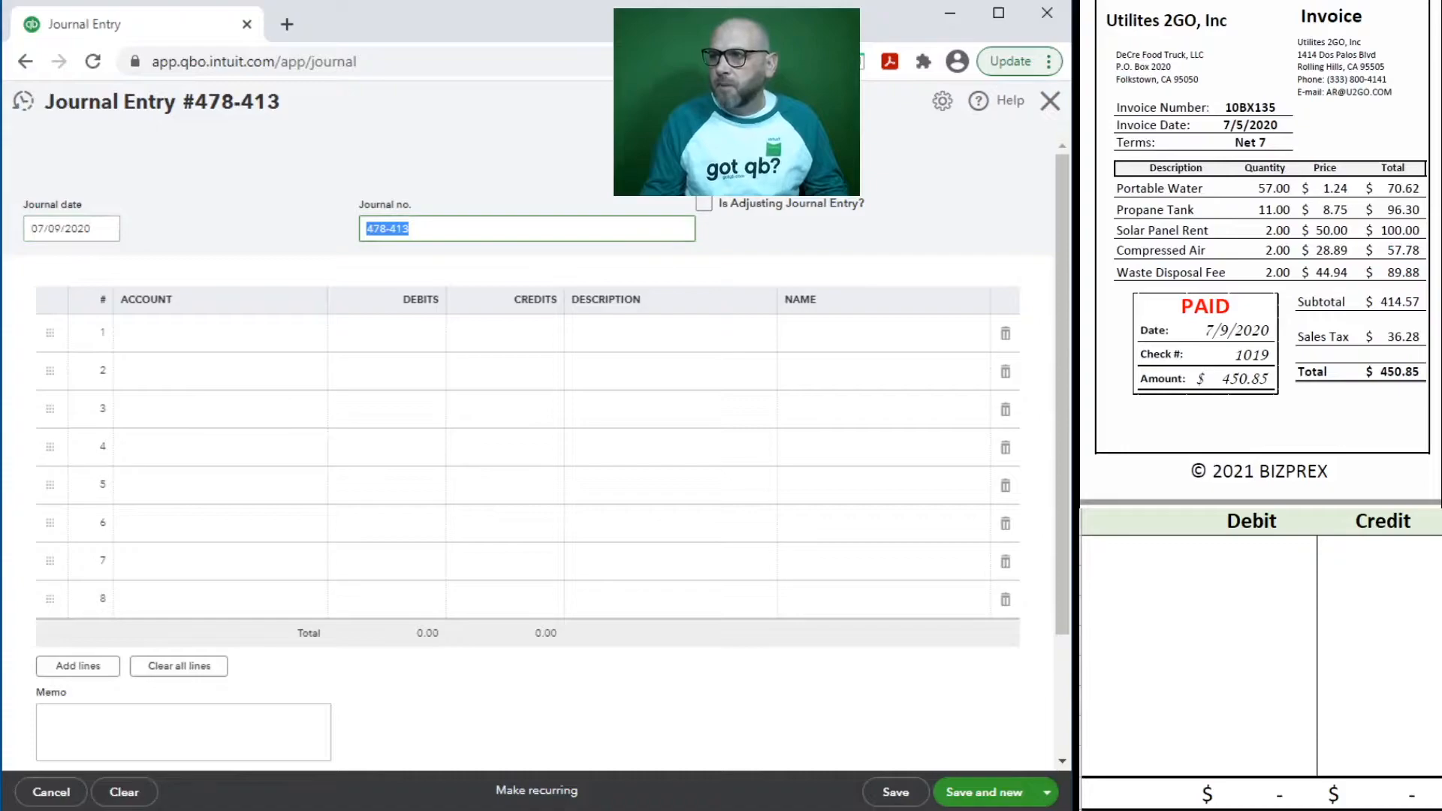
text(10BX1)
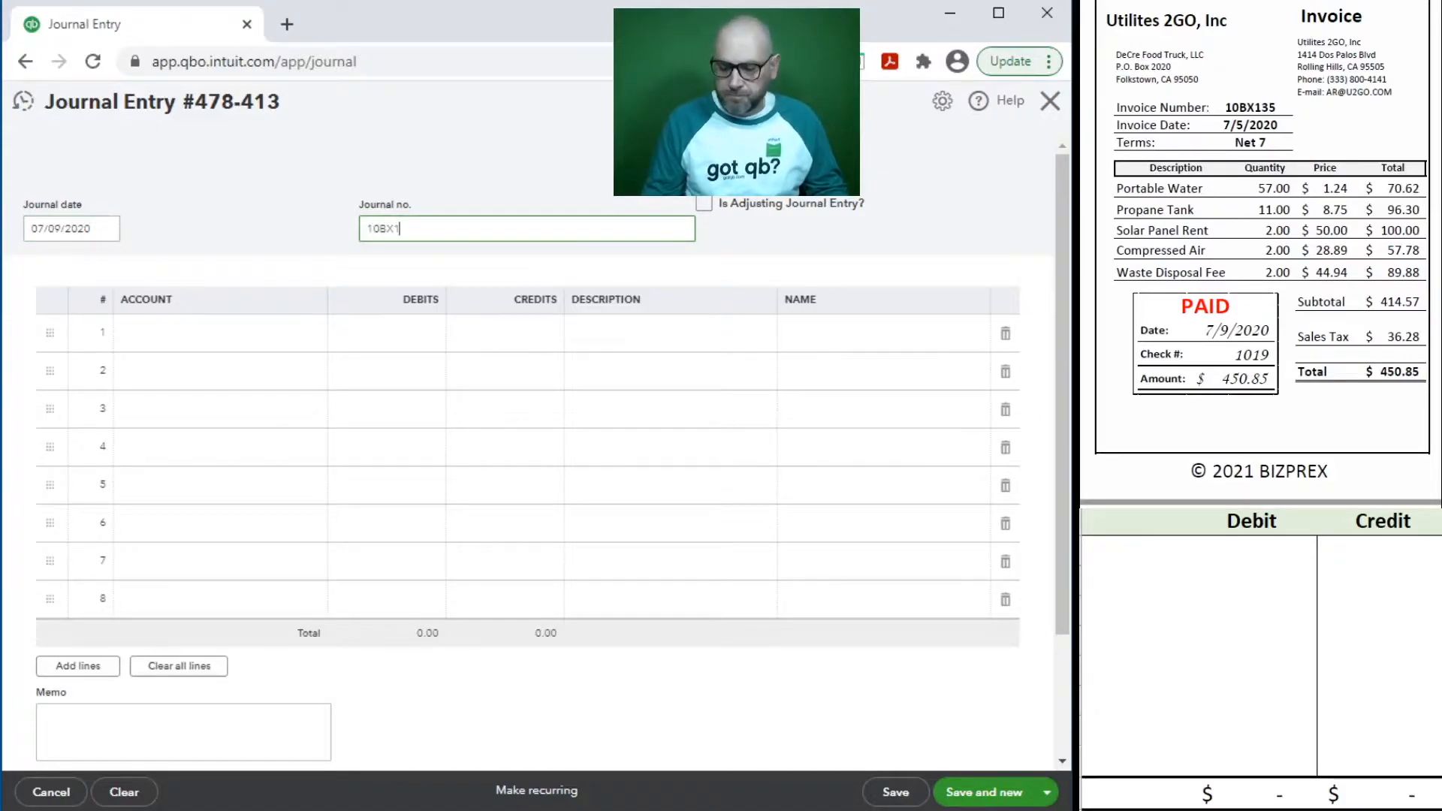
key(Tab)
key(Tab)
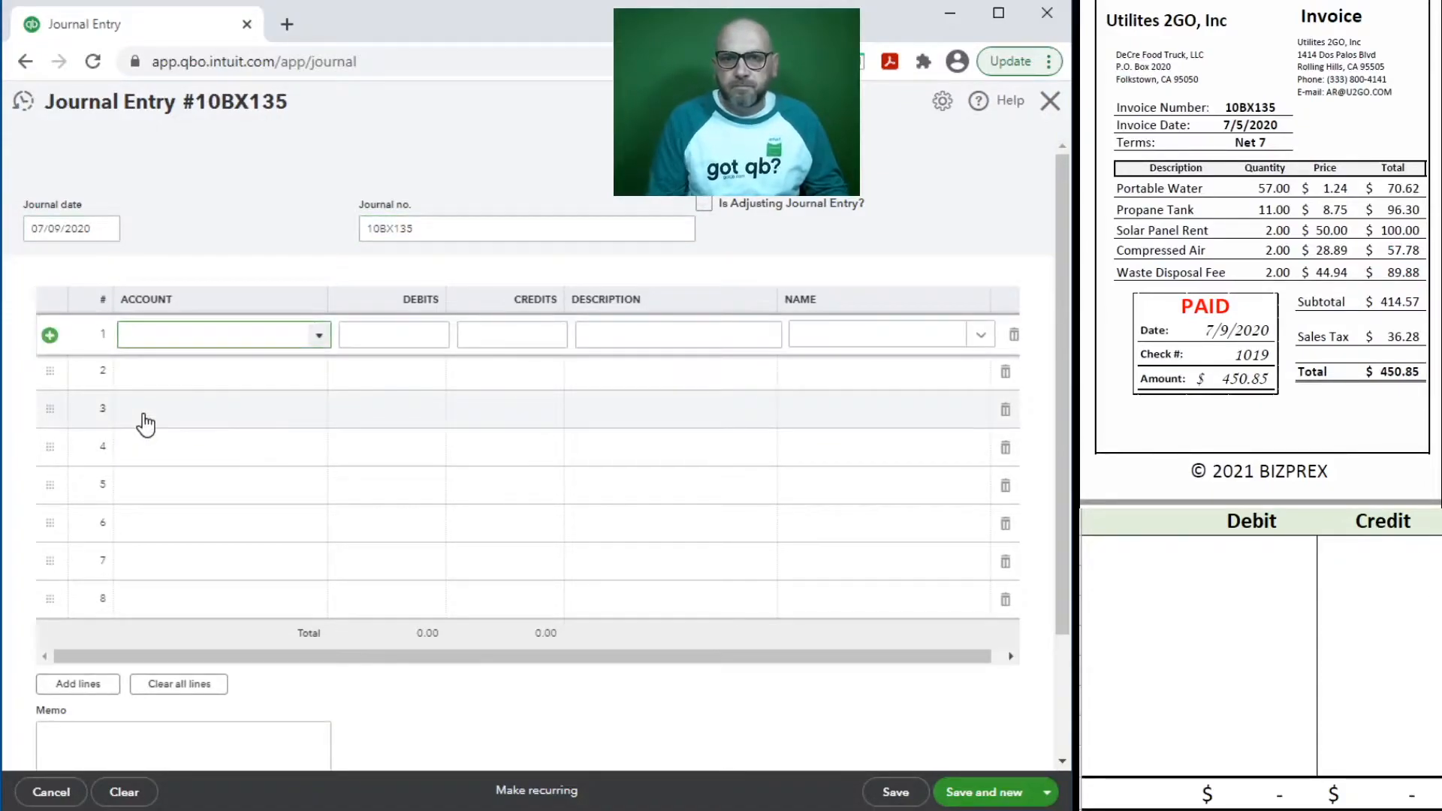
- Fill line 1 with the 63100 Utilities account and a debit of 450.85
text(uti)
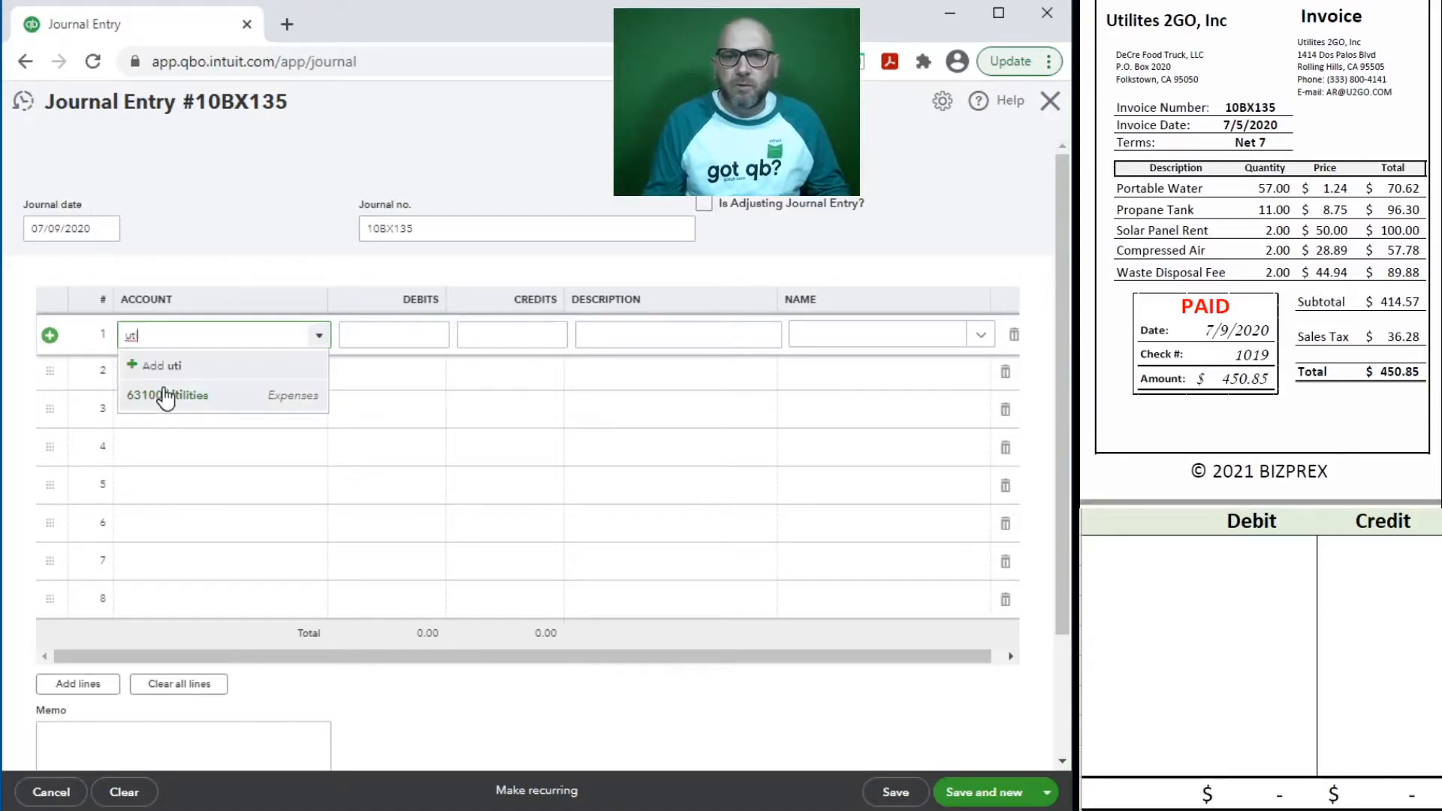
click(163, 393)
click(374, 331)
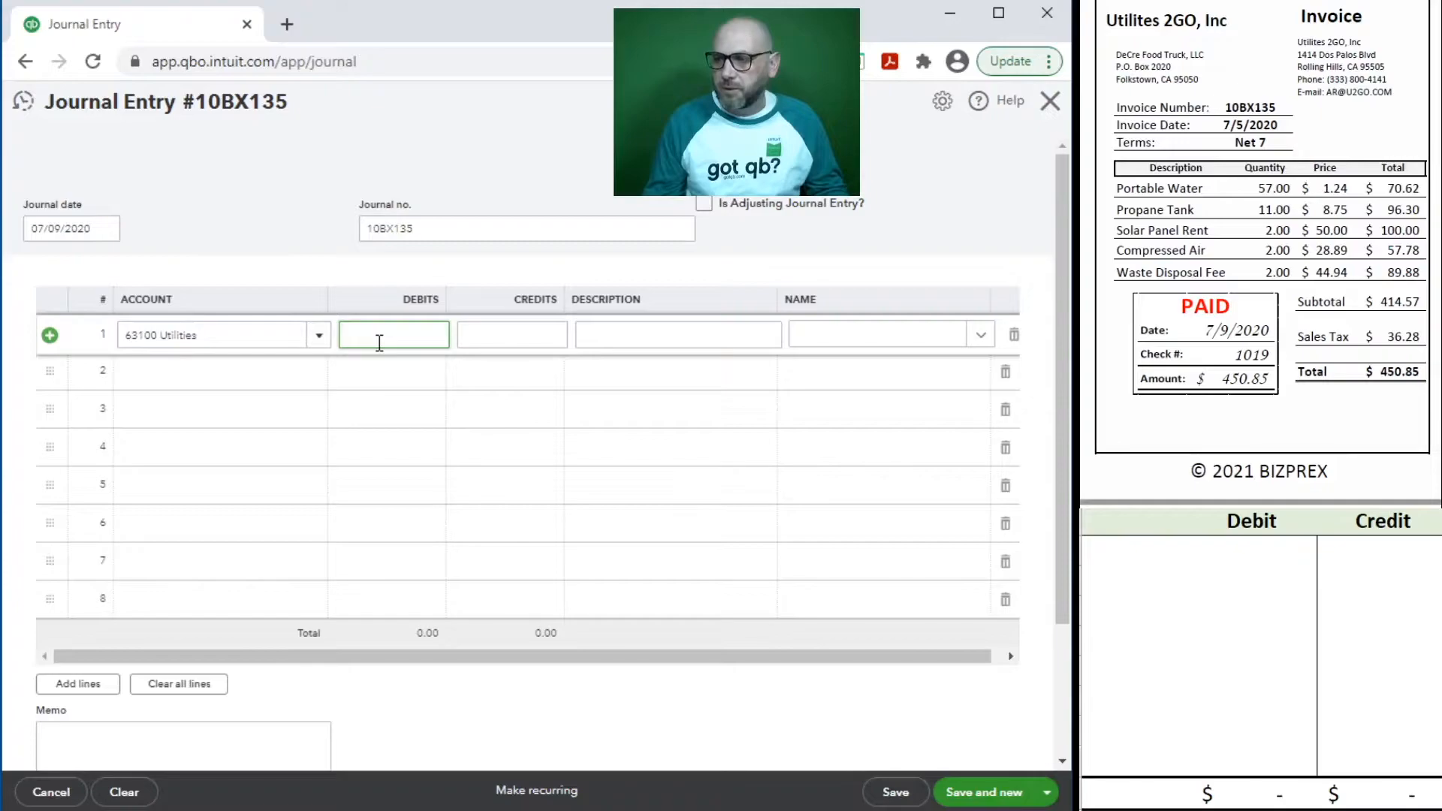
text(450.85)
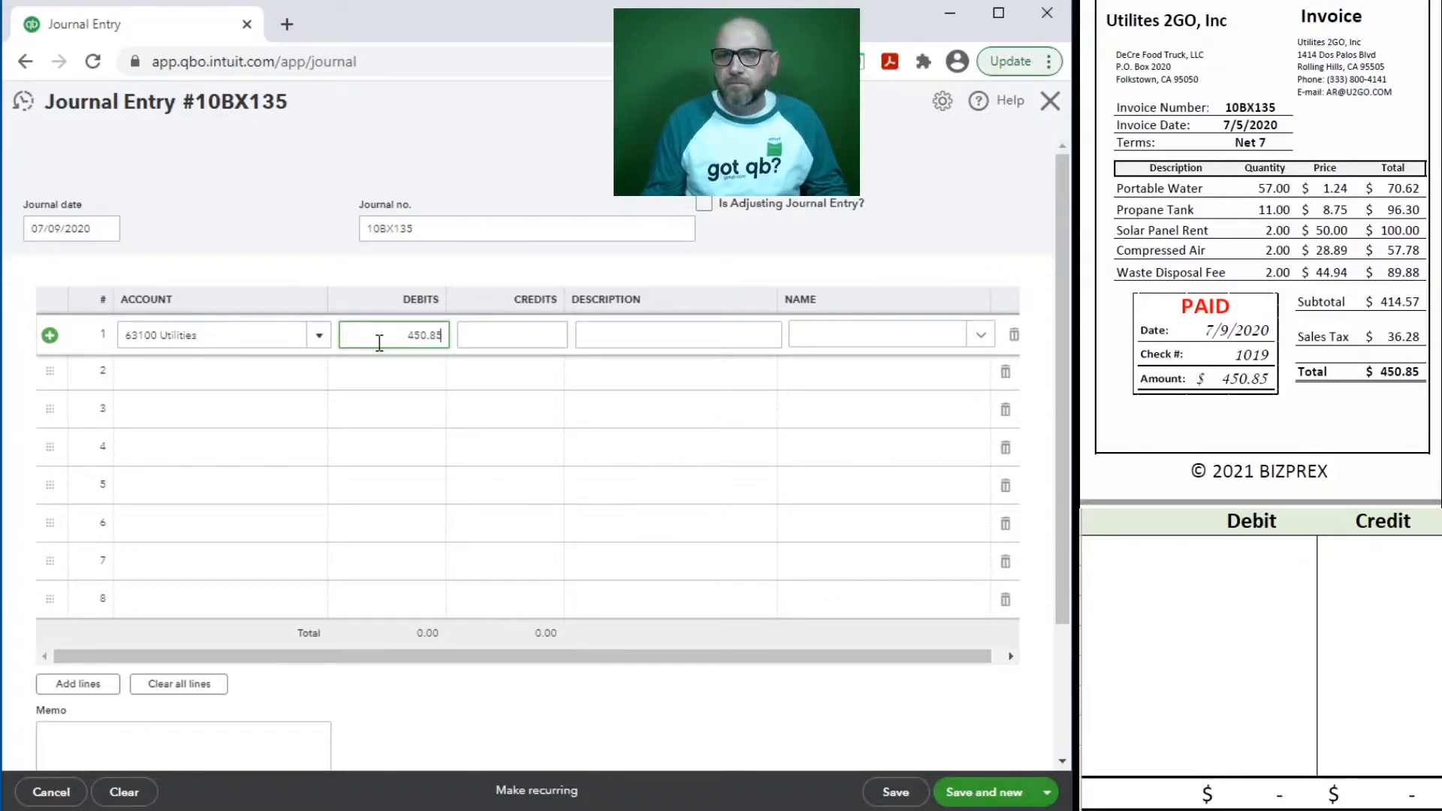
key(Tab)
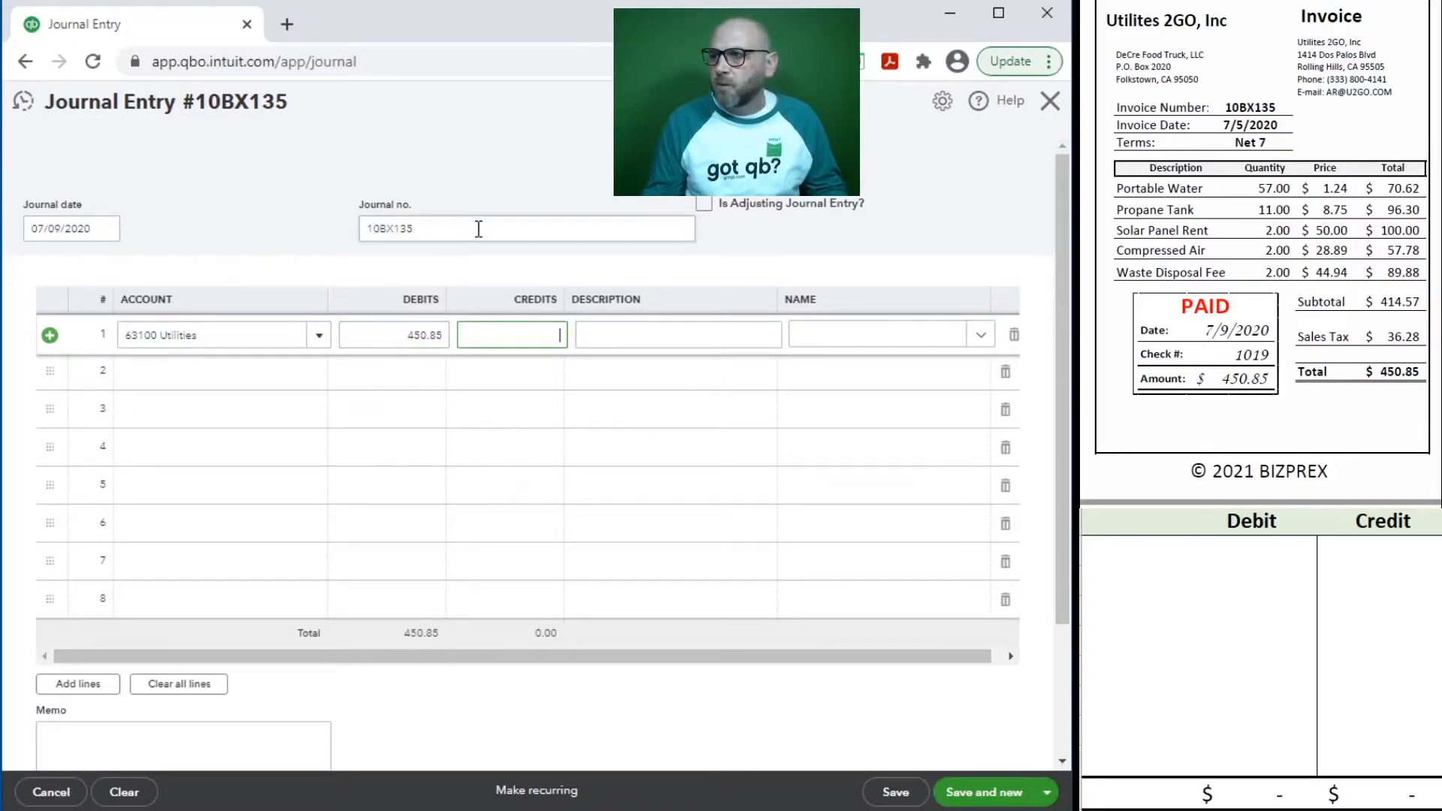
- Copy 10BX135 from the journal number into the descriptions of lines 1 and 2, and change the journal number to check number 1019
drag(476, 233, 324, 223)
key(ctrl+c)
click(644, 334)
key(ctrl+v)
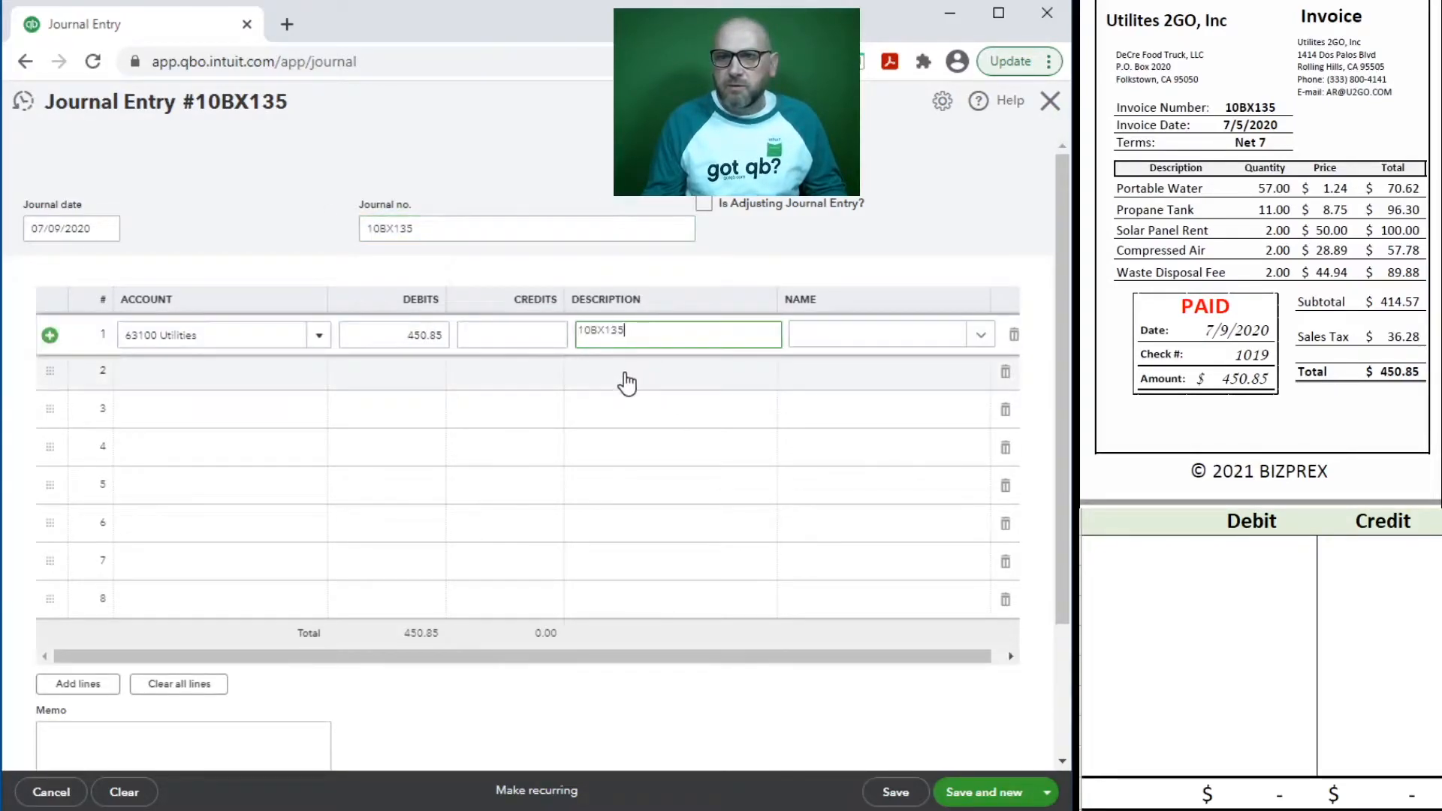
click(626, 372)
key(ctrl+v)
drag(489, 234, 268, 211)
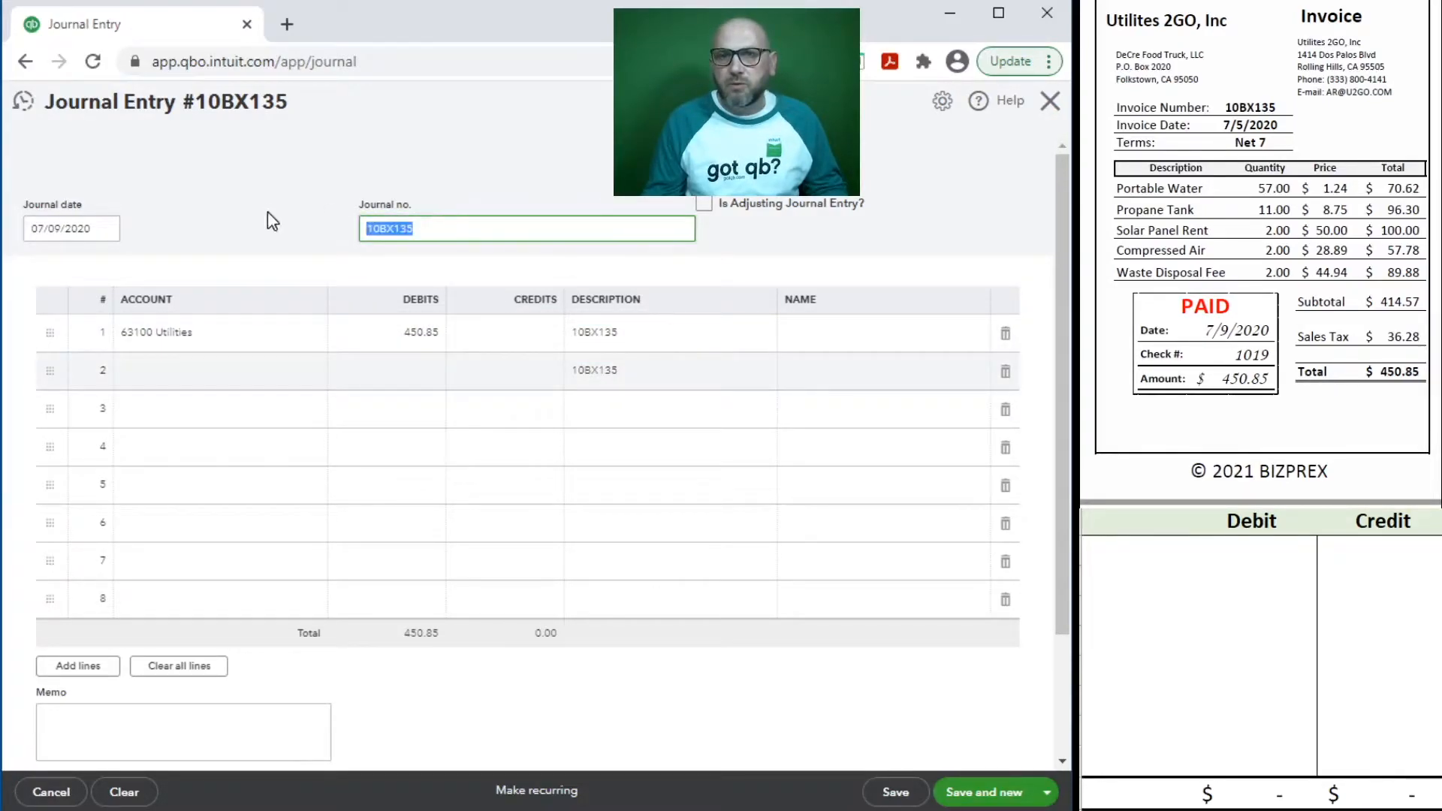
text(1019)
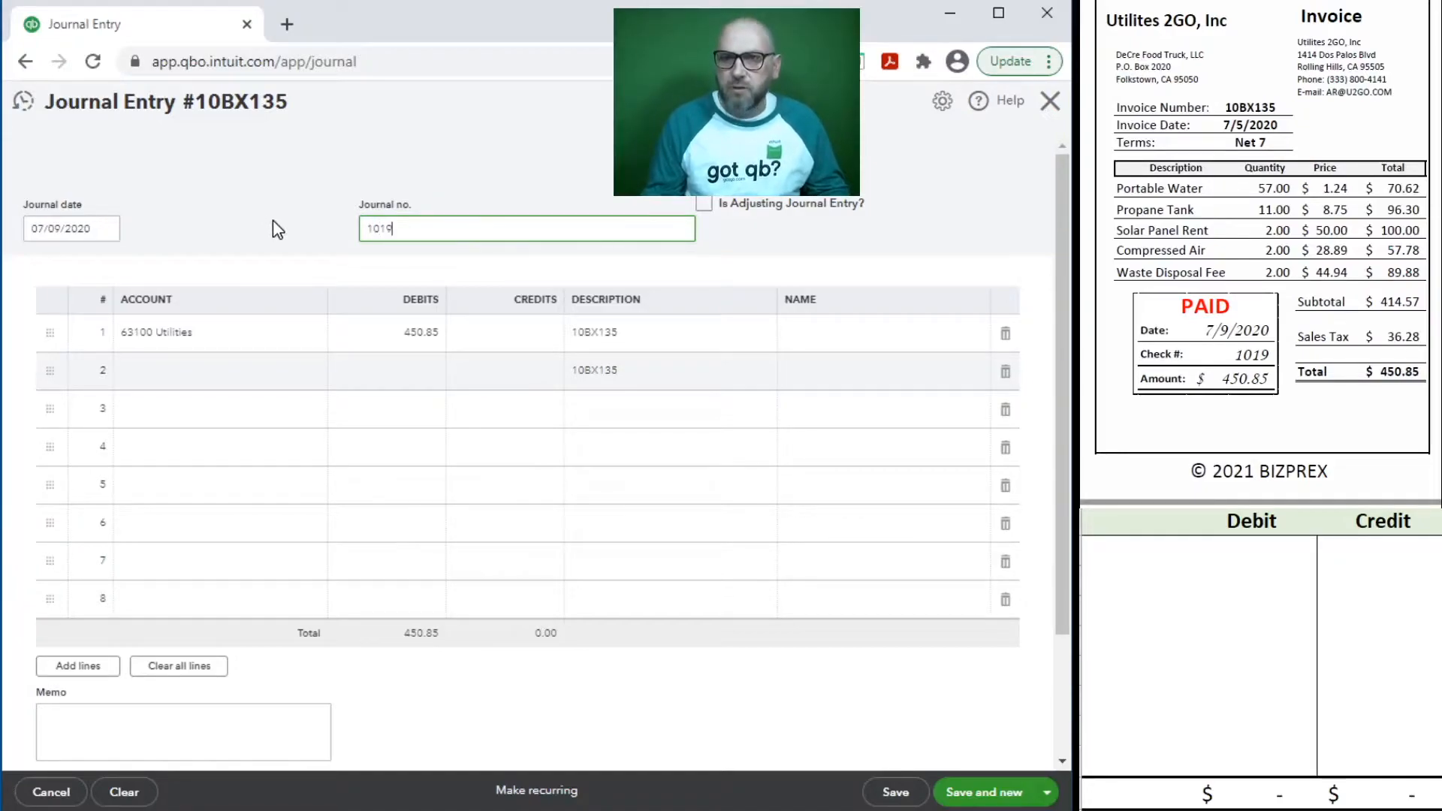
- Set line 2's account to the 11100 Bank Account with the balancing credit, then save the entry and start a new one
click(179, 373)
text(bank)
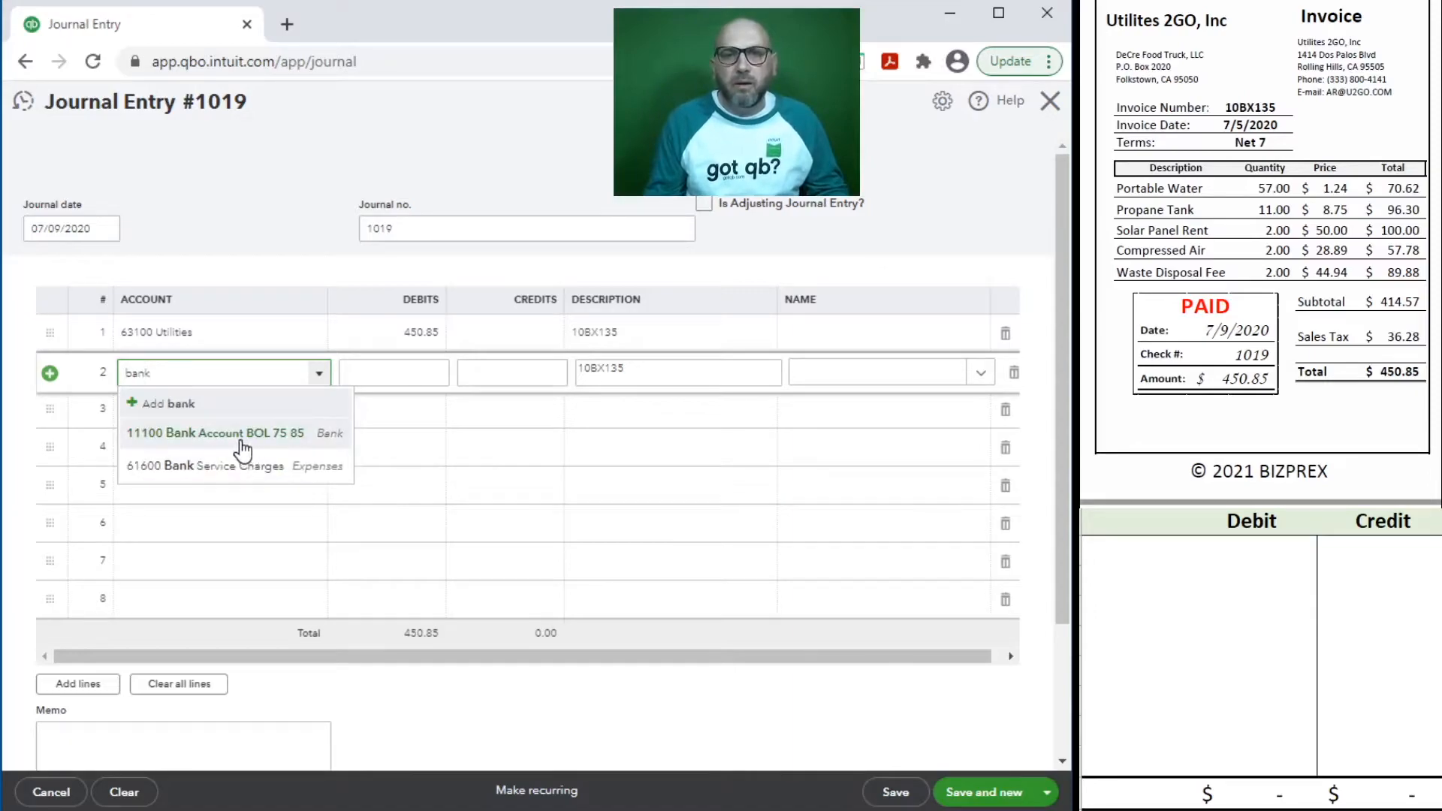
click(235, 443)
click(484, 372)
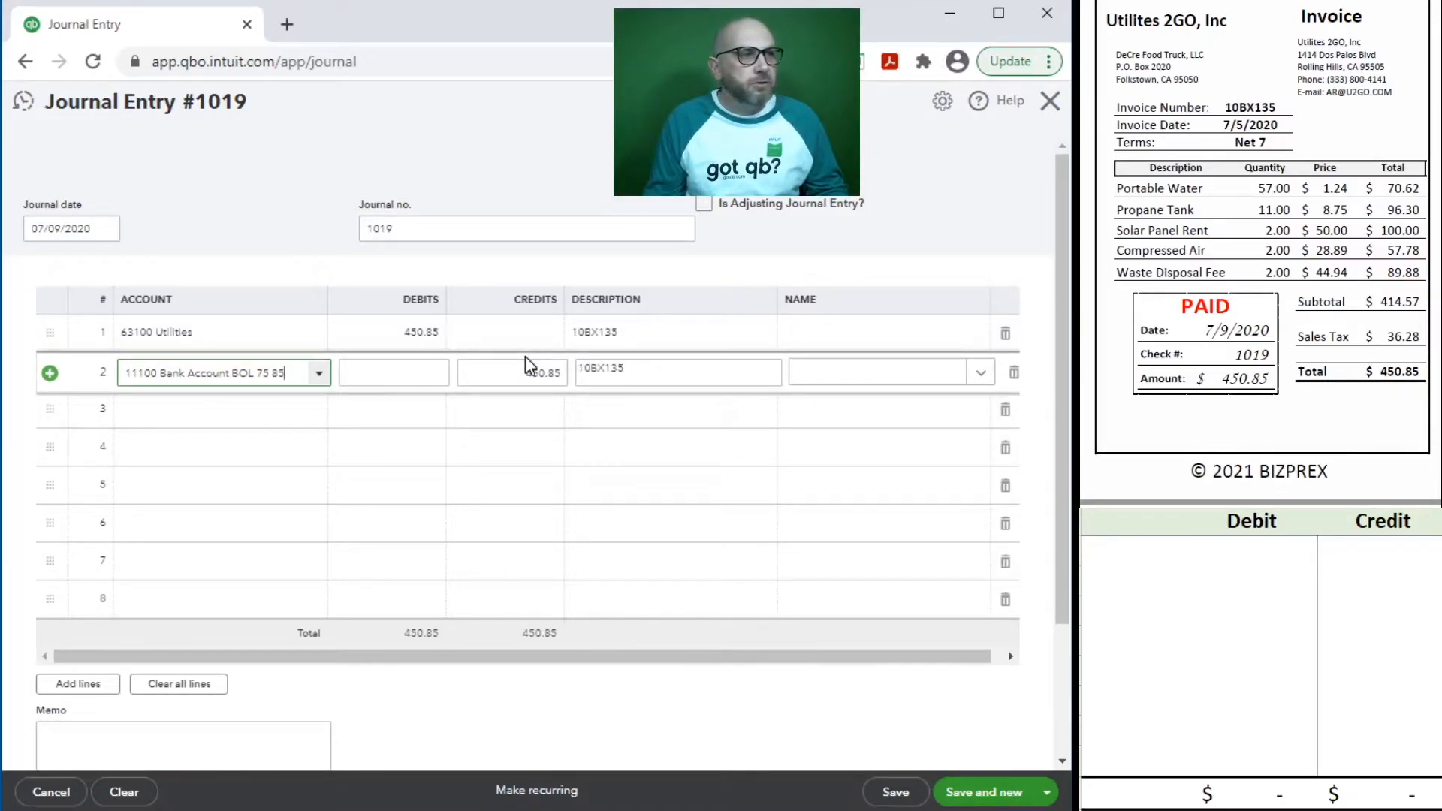
key(Tab)
key(Tab)
key(Tab)
key(Tab)
key(Tab)
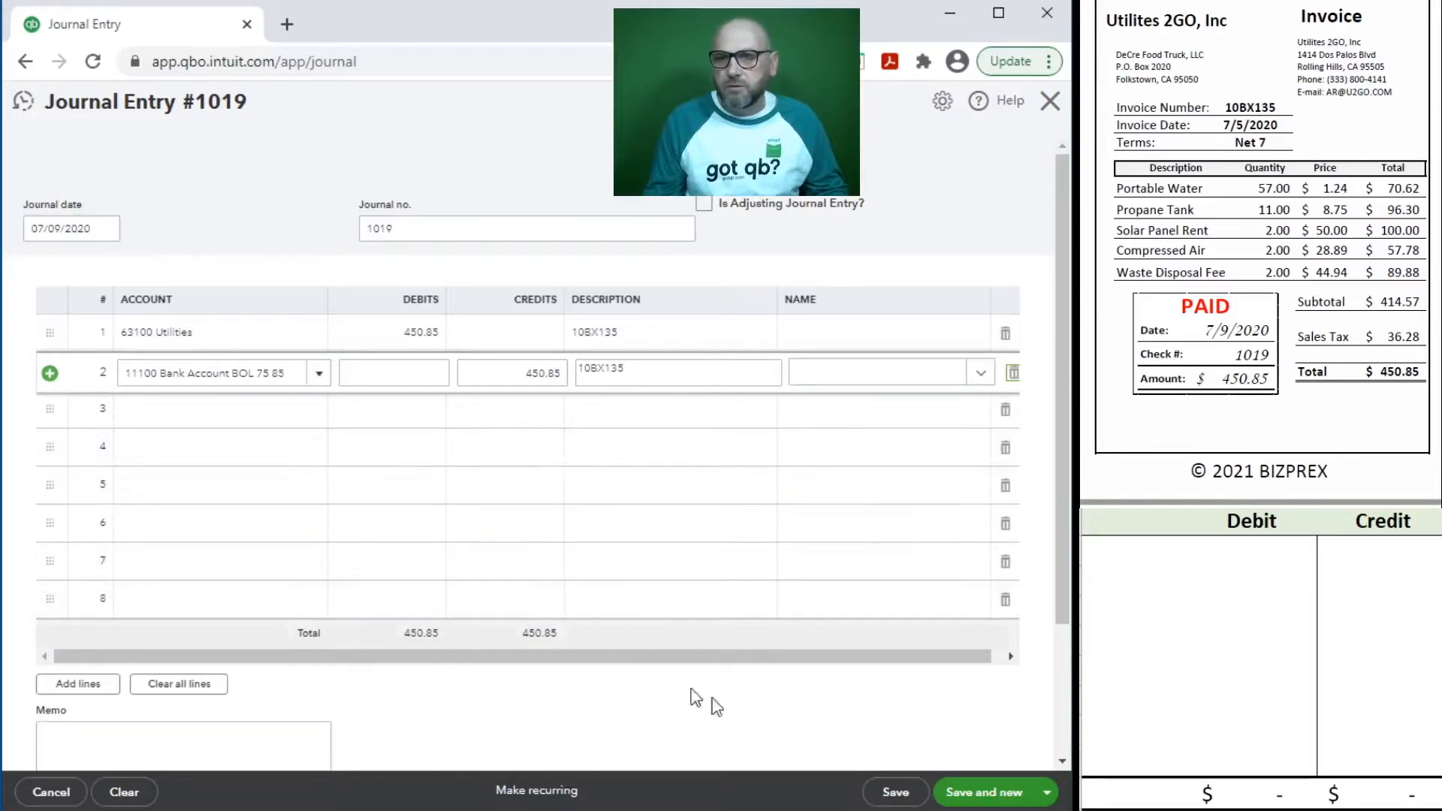
click(985, 790)
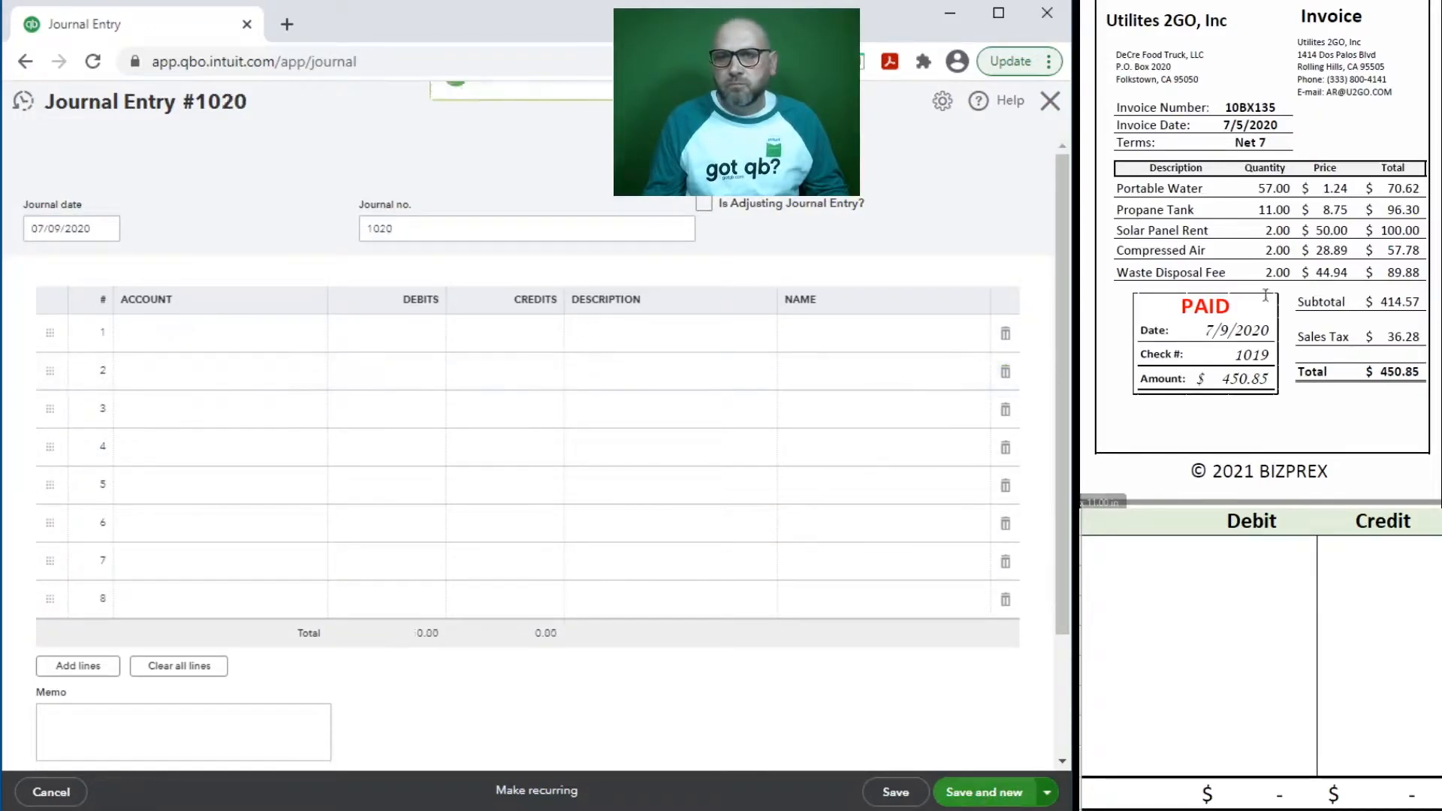
- Set the new entry's journal date to 07/24/2020 and its journal number to check number 1021, following the Big Lease Co invoice
scroll(1265, 296, down, 5)
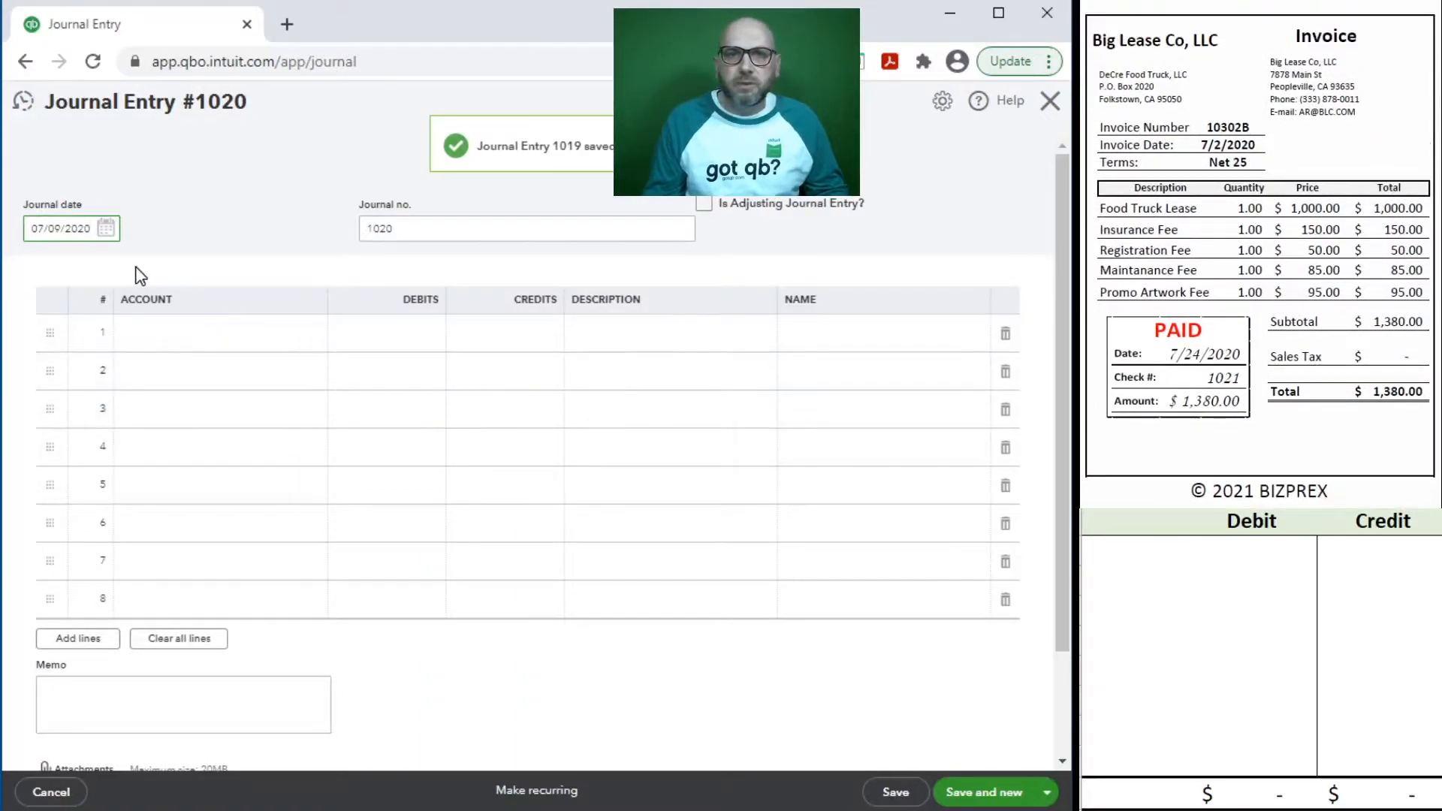
drag(93, 230, 6, 212)
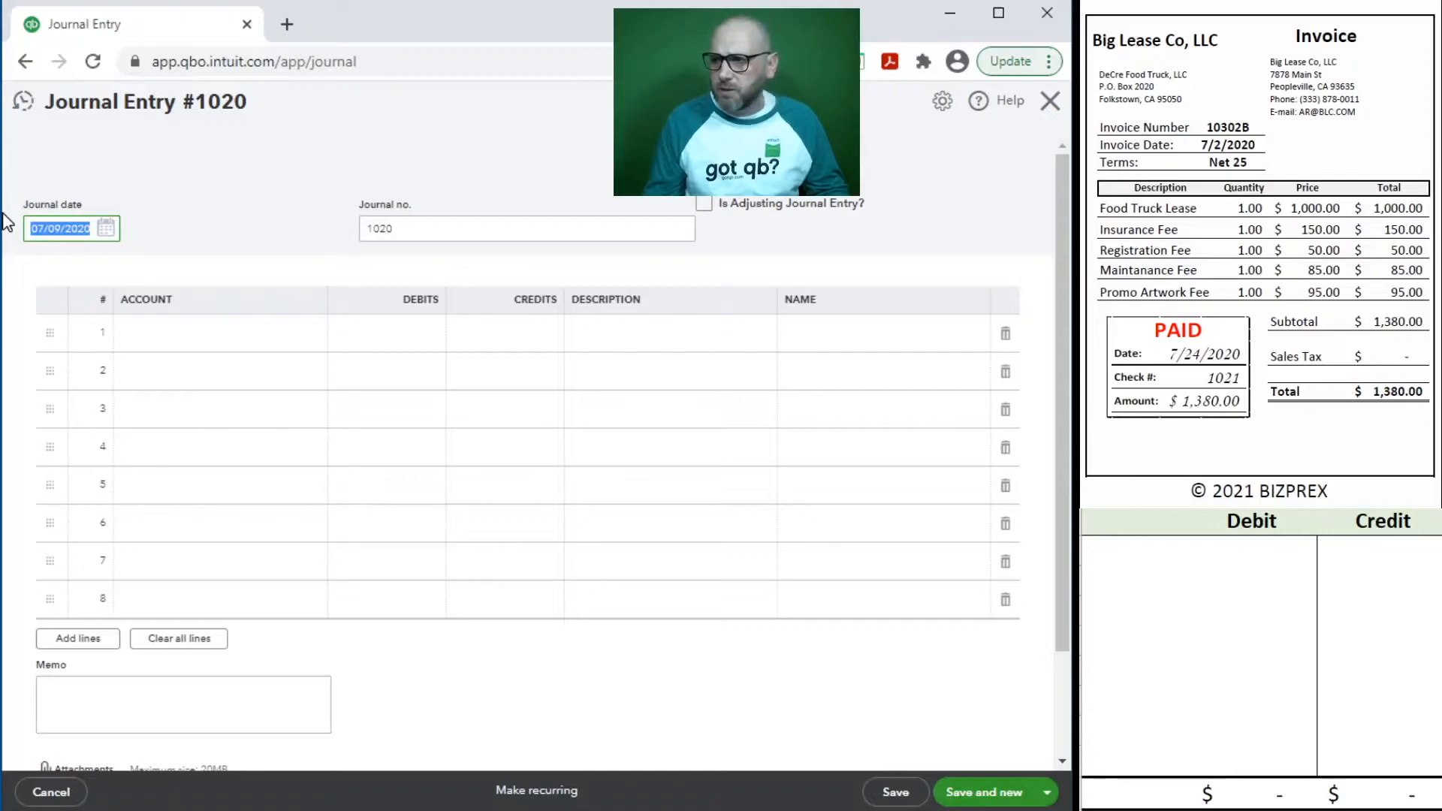
text(7/24/20)
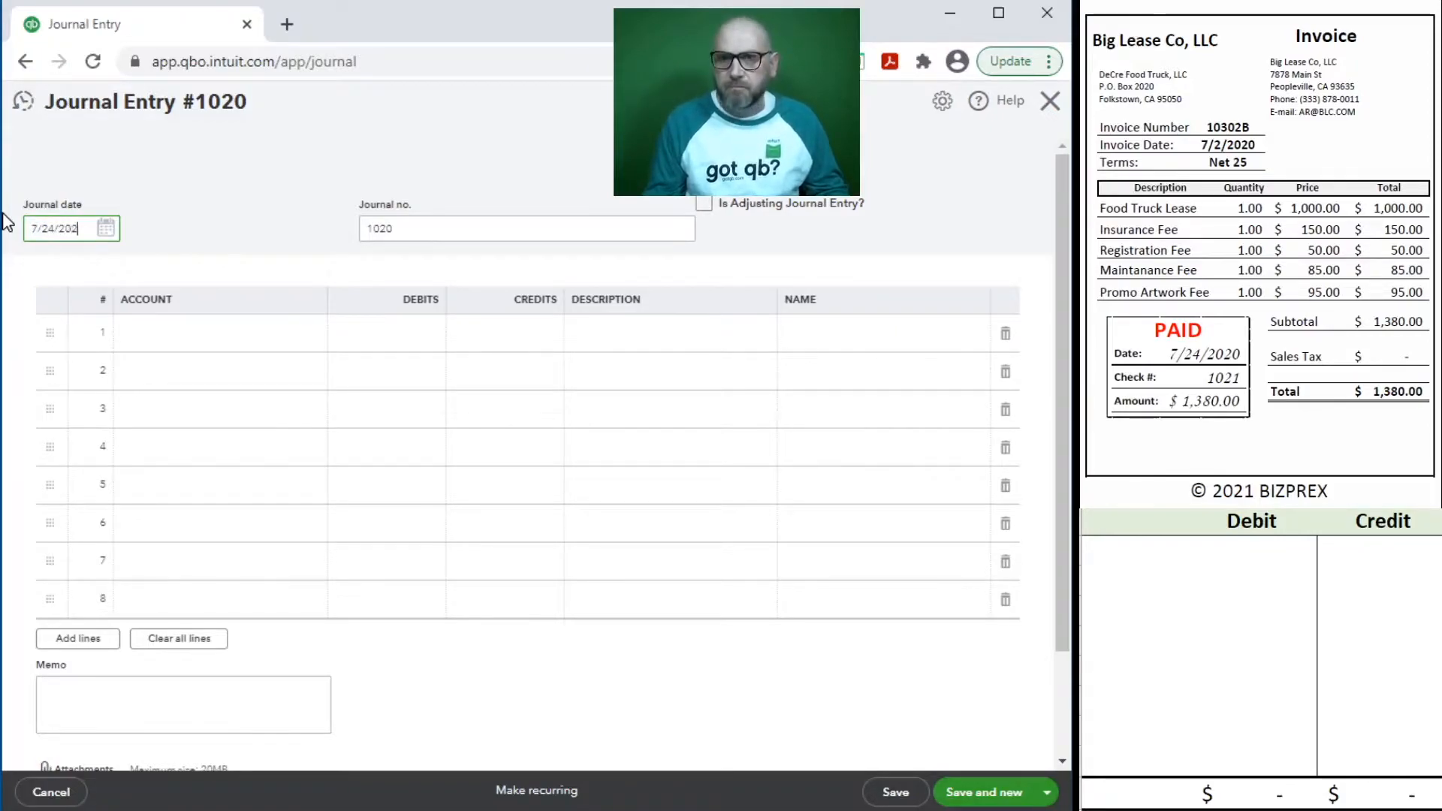
key(Tab)
text(1021)
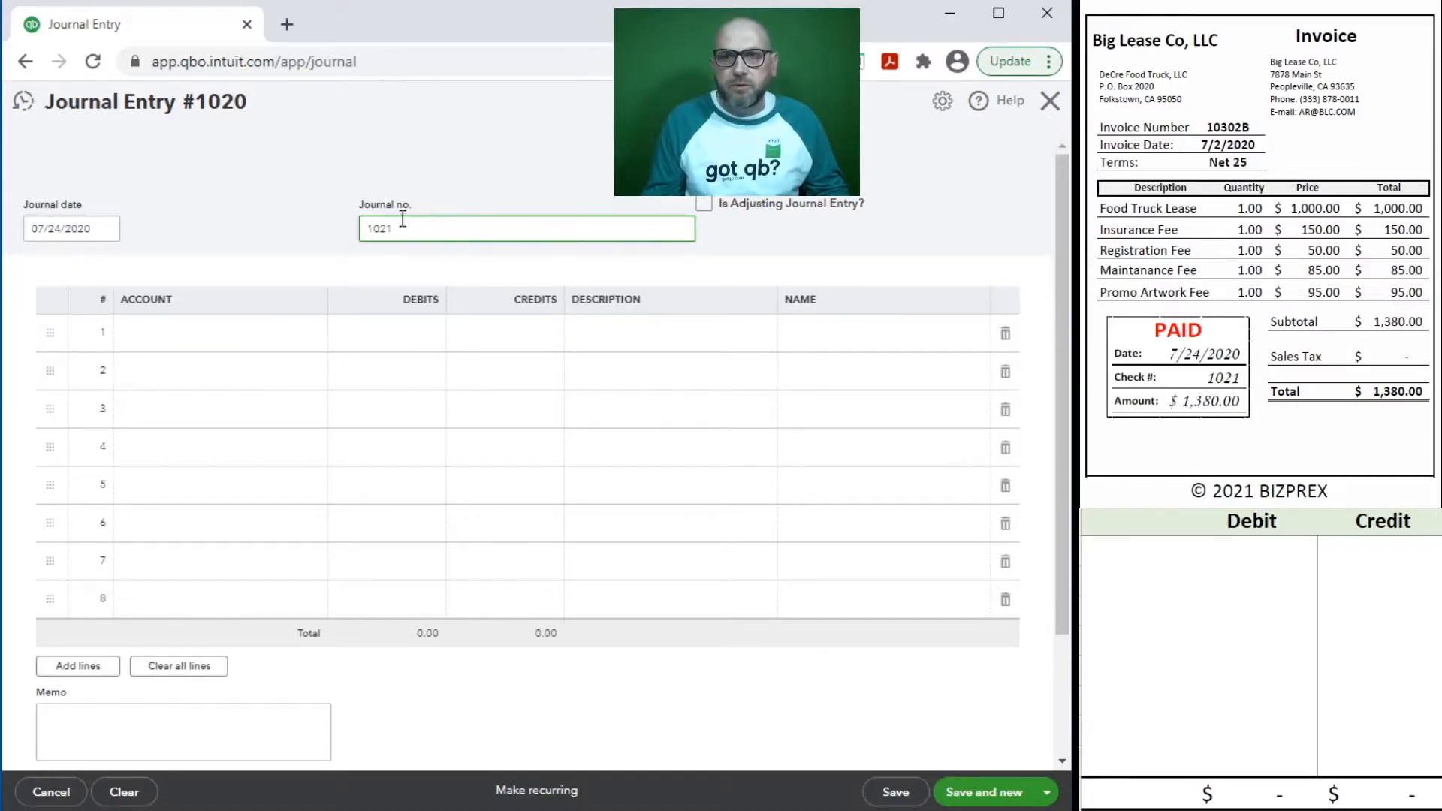
- Fill line 1 with the 11100 Bank Account and a credit of 1,380.00
click(161, 335)
text(bank)
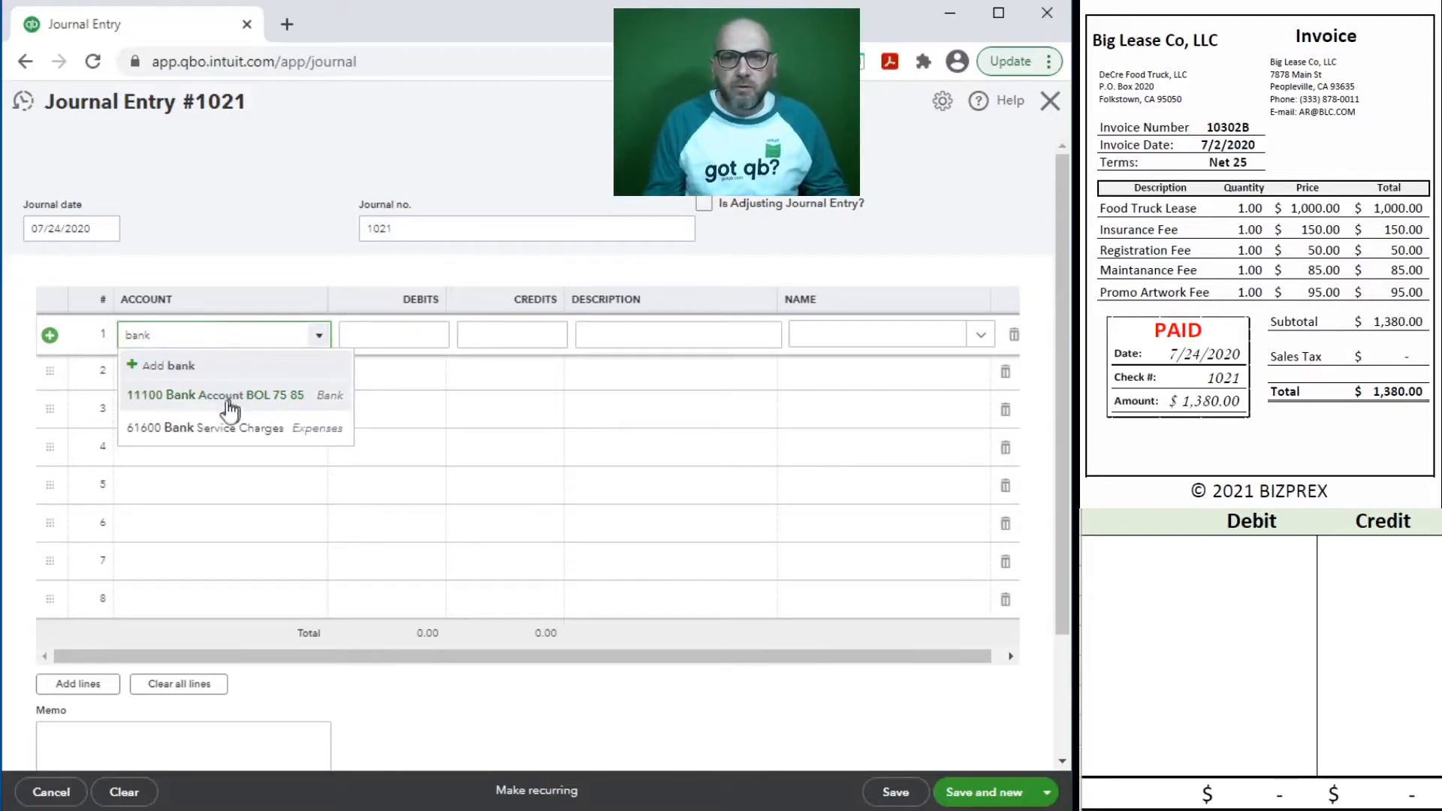
click(208, 410)
click(519, 332)
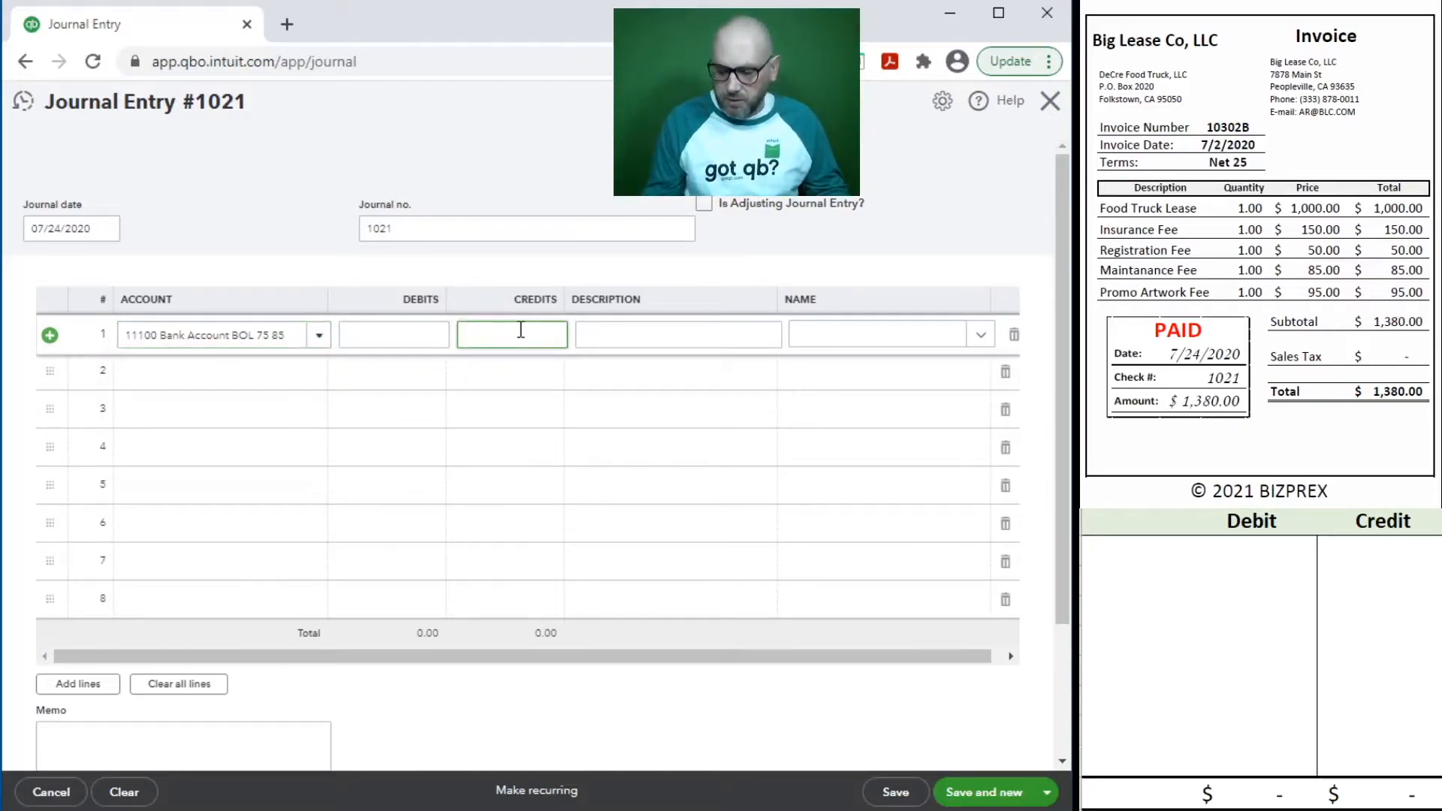
- Enter the invoice number 10302B as line 1's description and assign the vendor Big Lease Co, LLC as its name
click(645, 335)
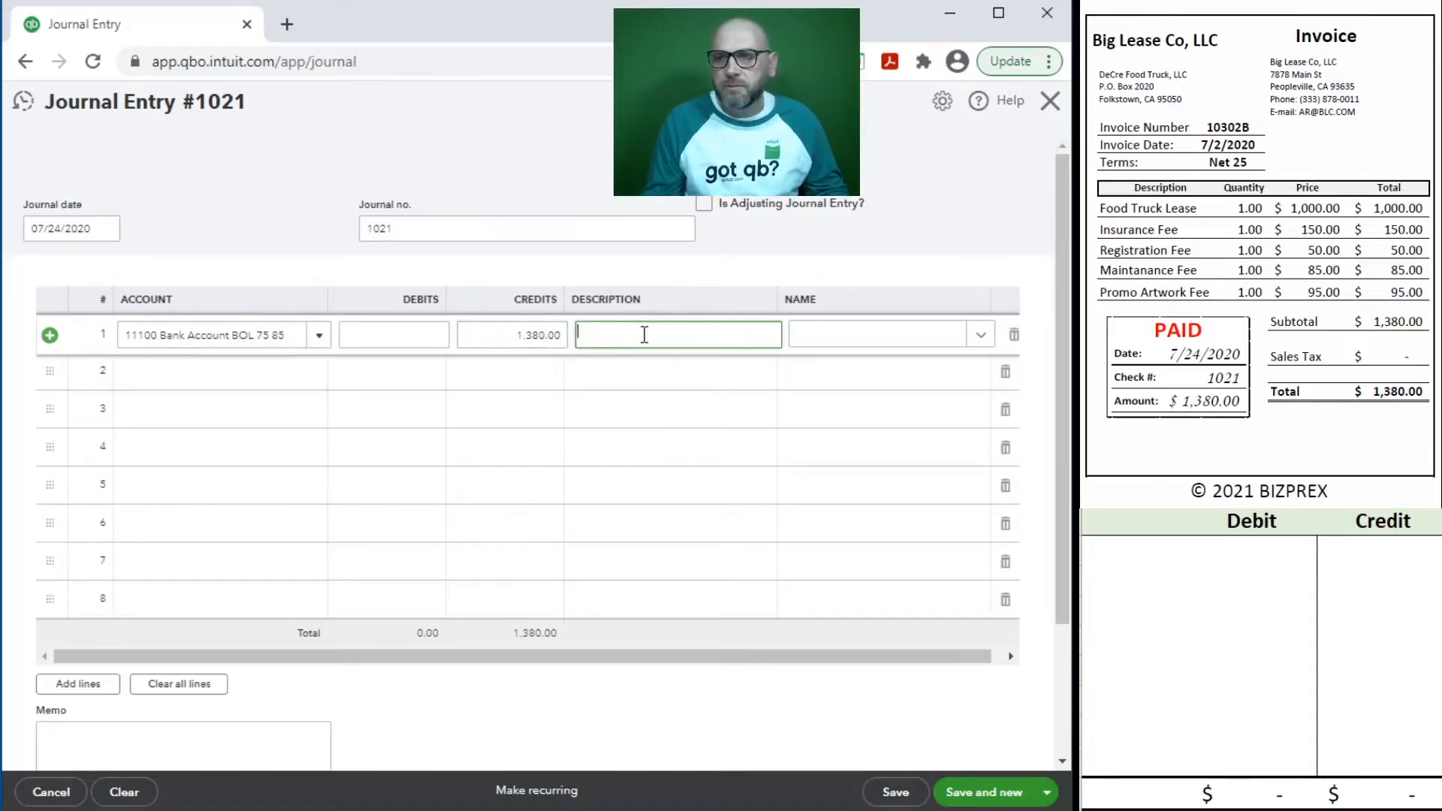
text(103)
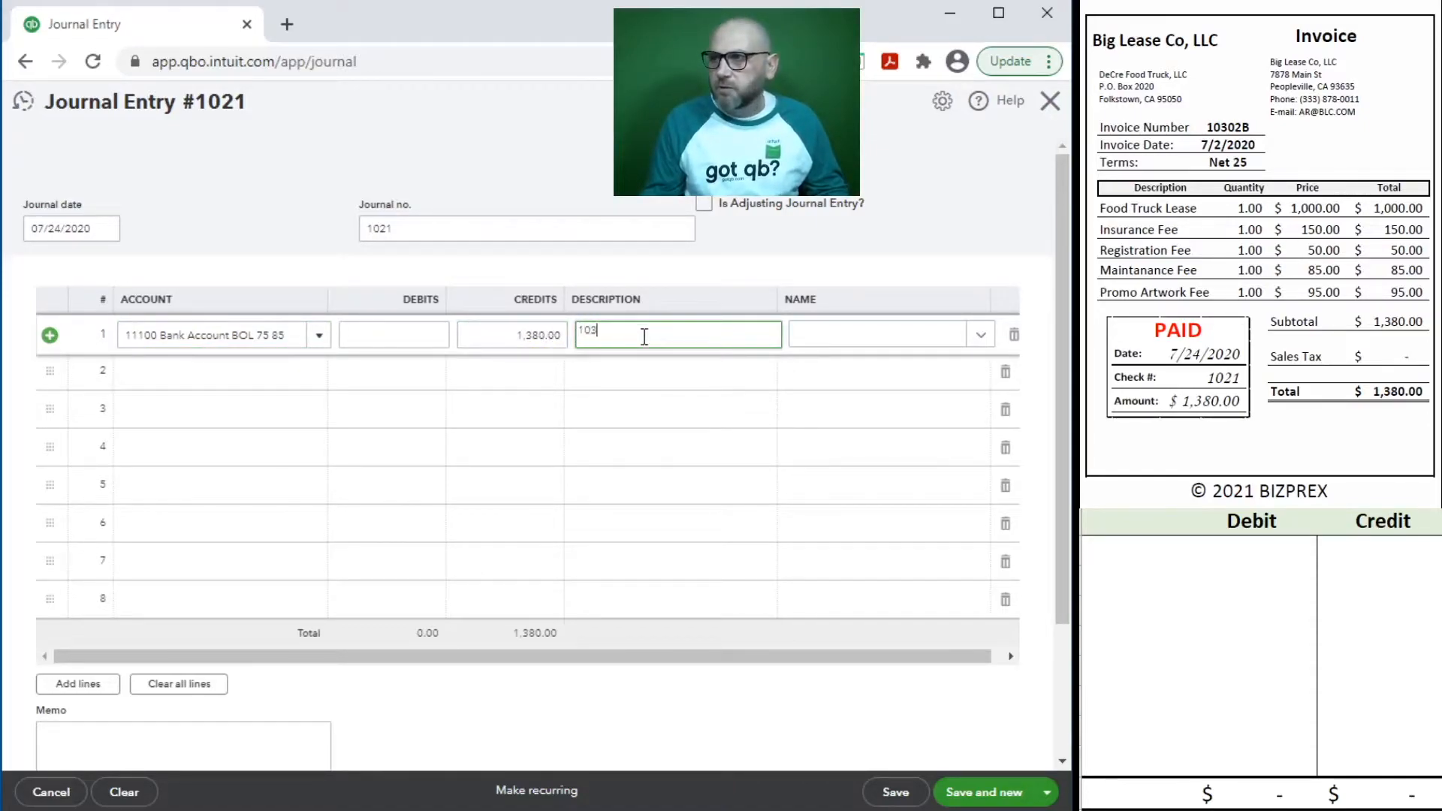
text(02B)
key(Tab)
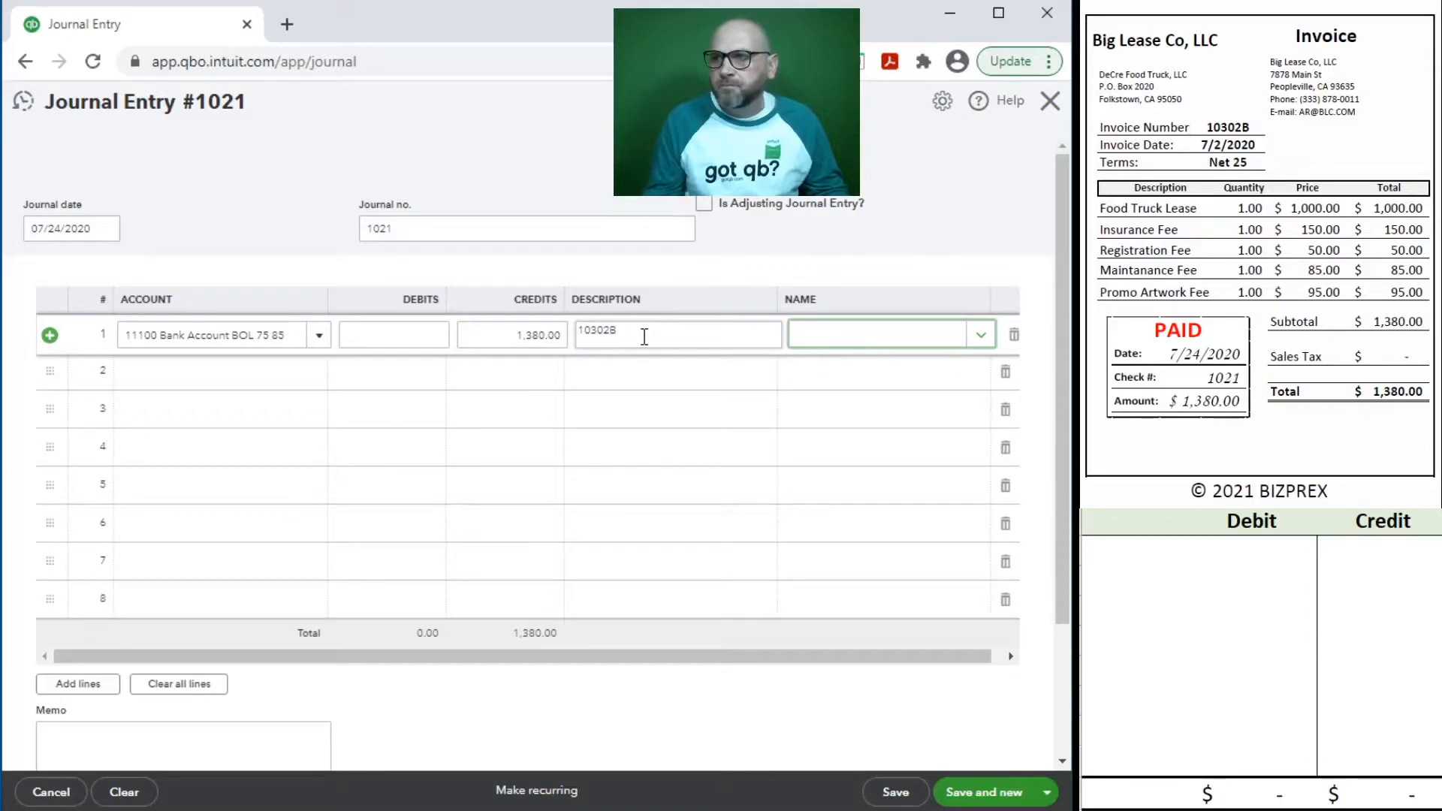
text(big)
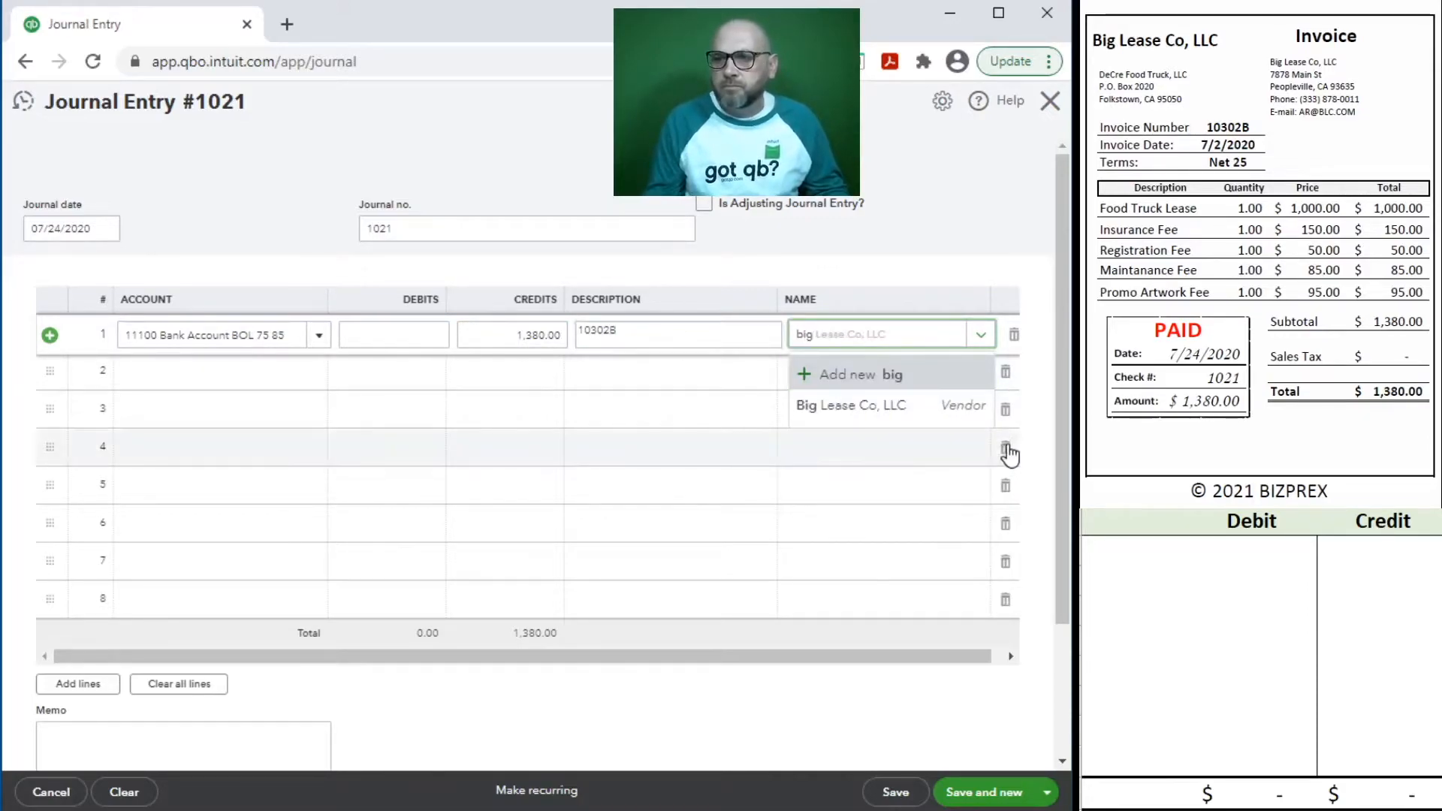
click(841, 409)
- Set line 2's account to 62300 Rent - Vehicles, machinery, etc with a debit of 1,000.00 for the food truck lease
click(144, 369)
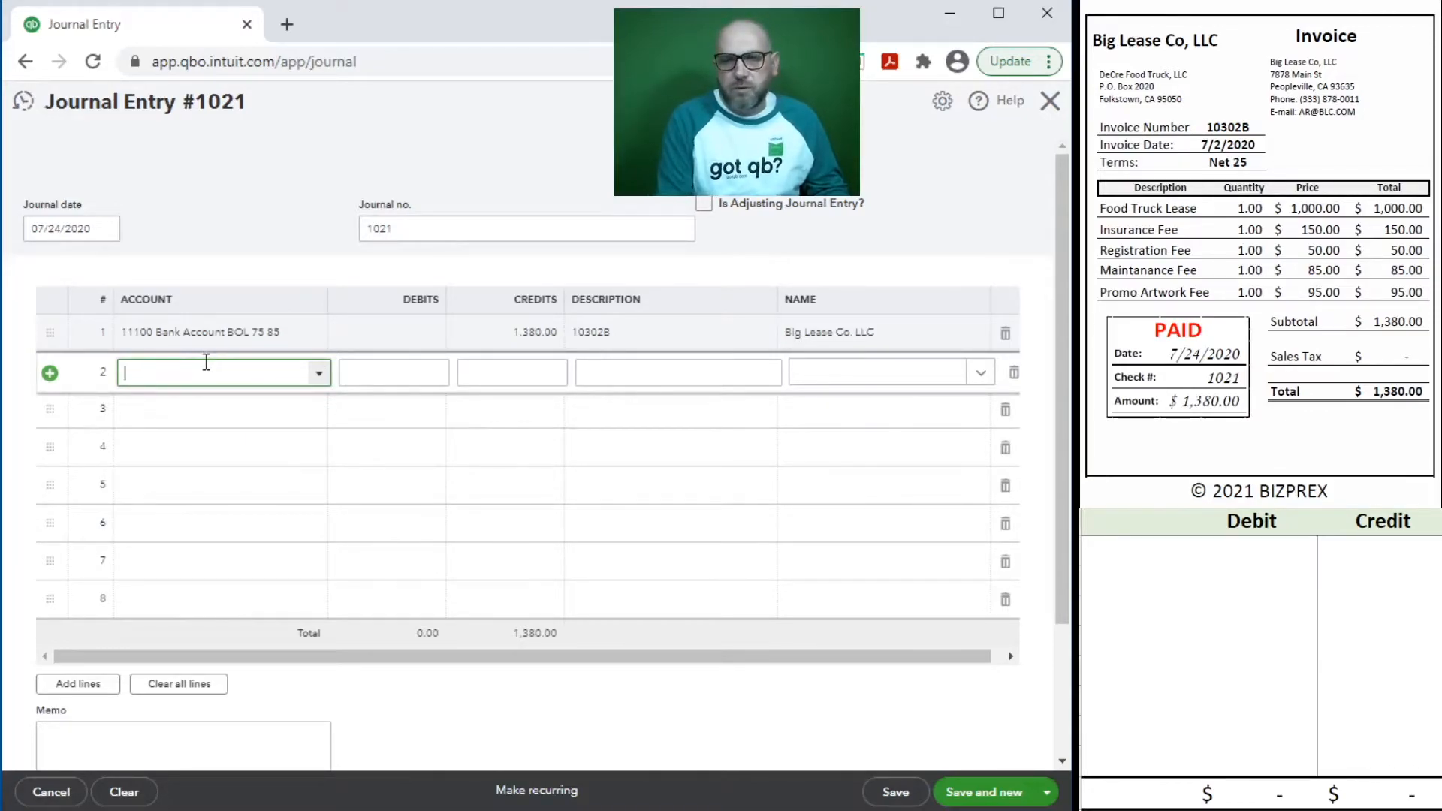
text(ren)
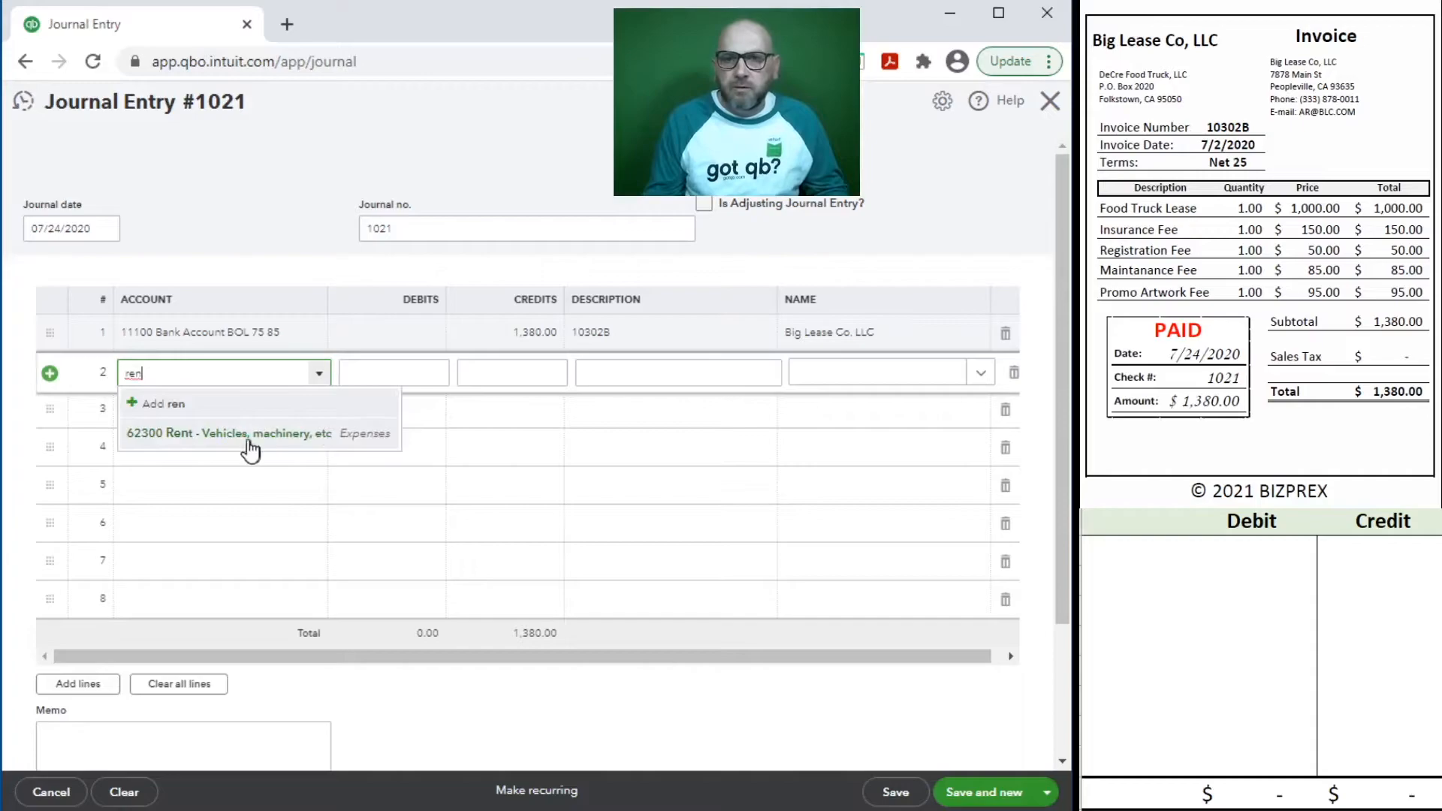
click(248, 429)
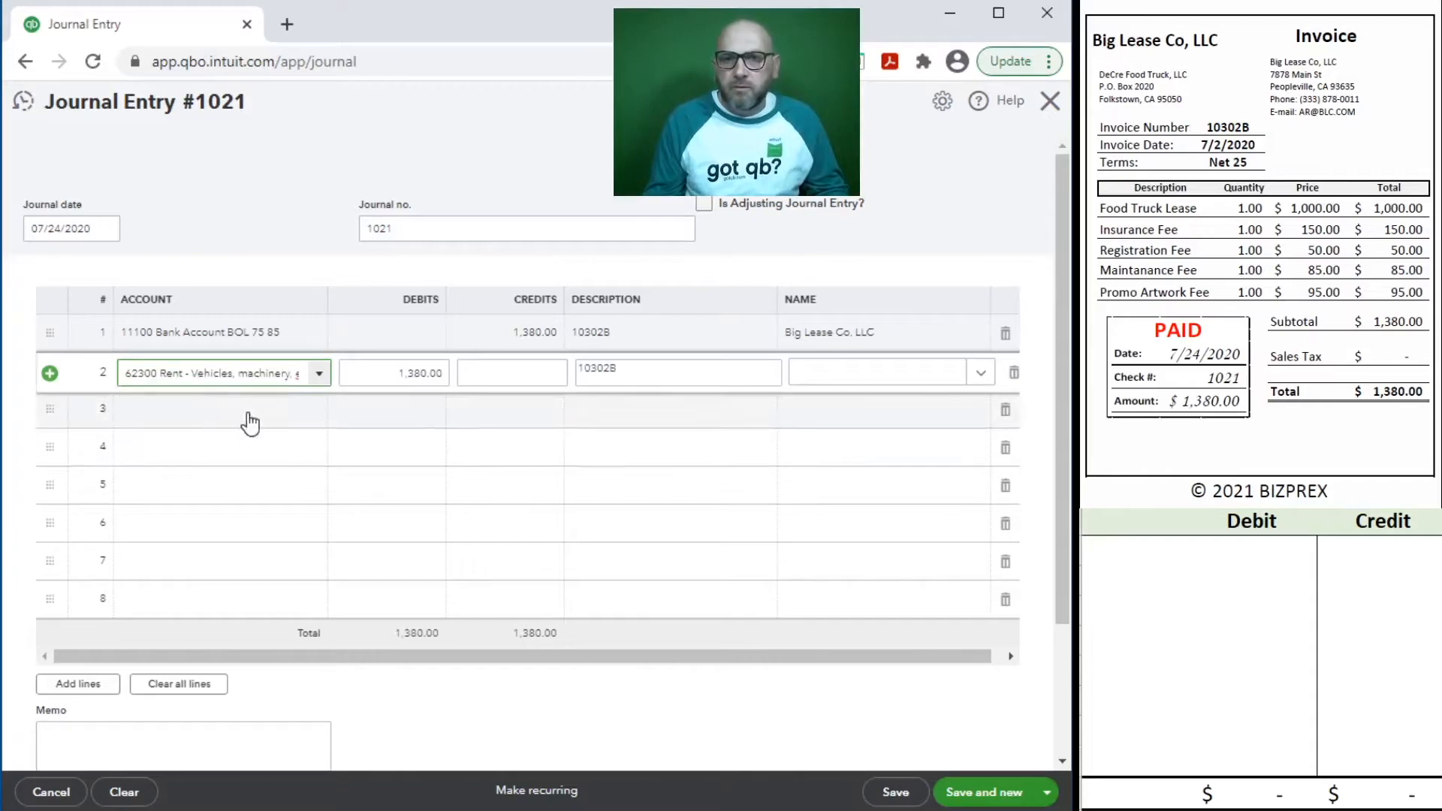
click(375, 373)
drag(376, 374, 513, 370)
key(BackSpace)
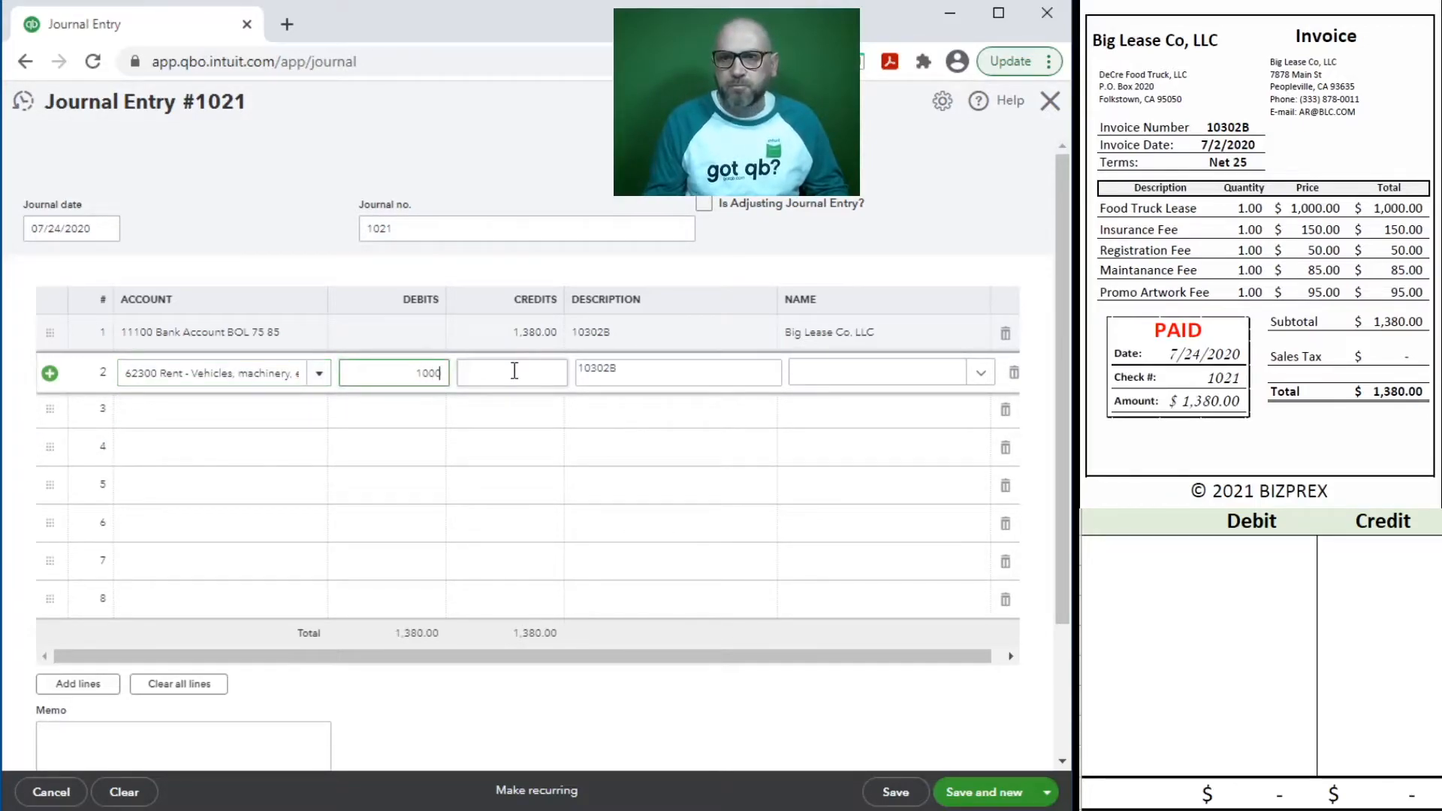
- Assign the vendor Big Lease Co, LLC as the name on line 2
key(Tab)
key(Tab)
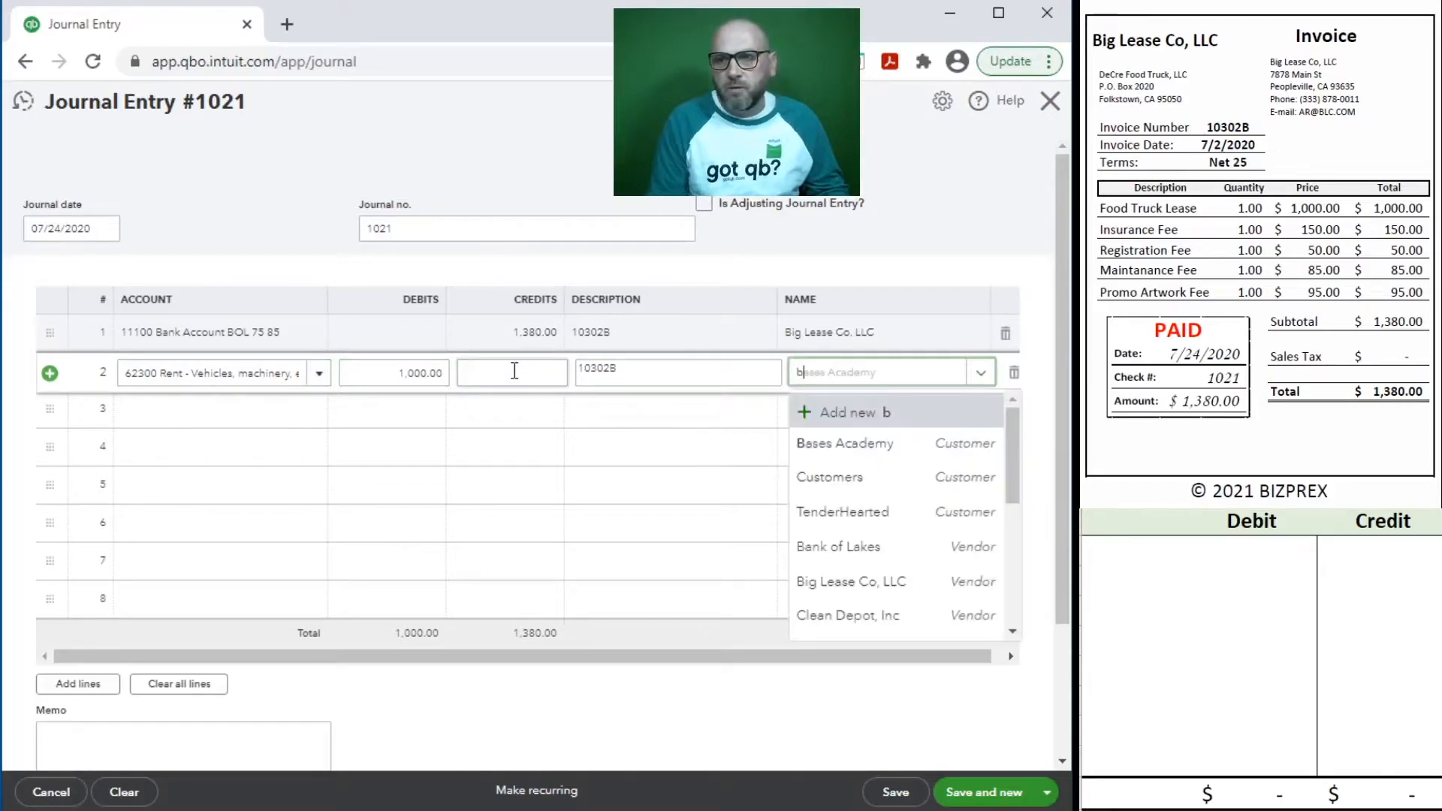
text(big)
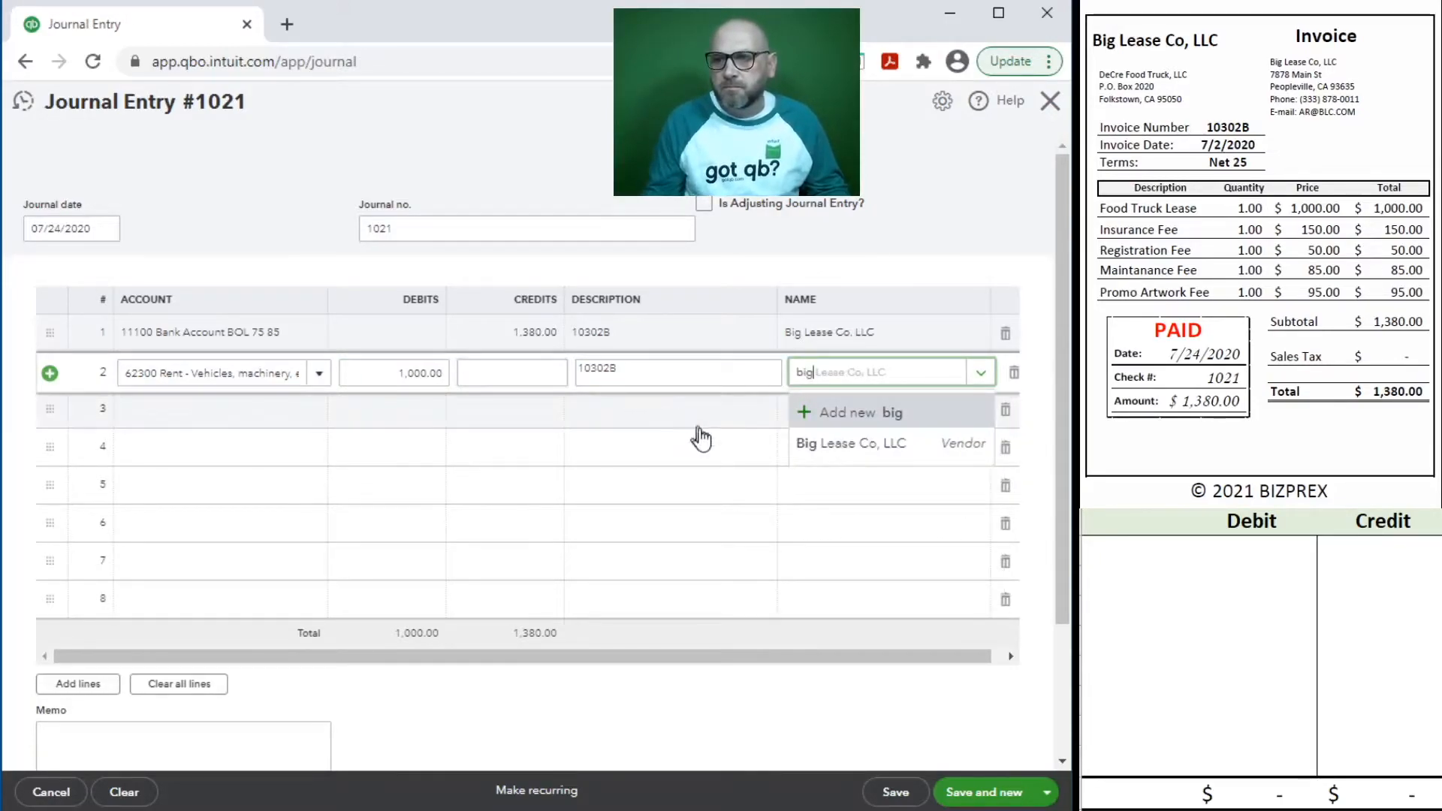
click(808, 445)
key(Tab)
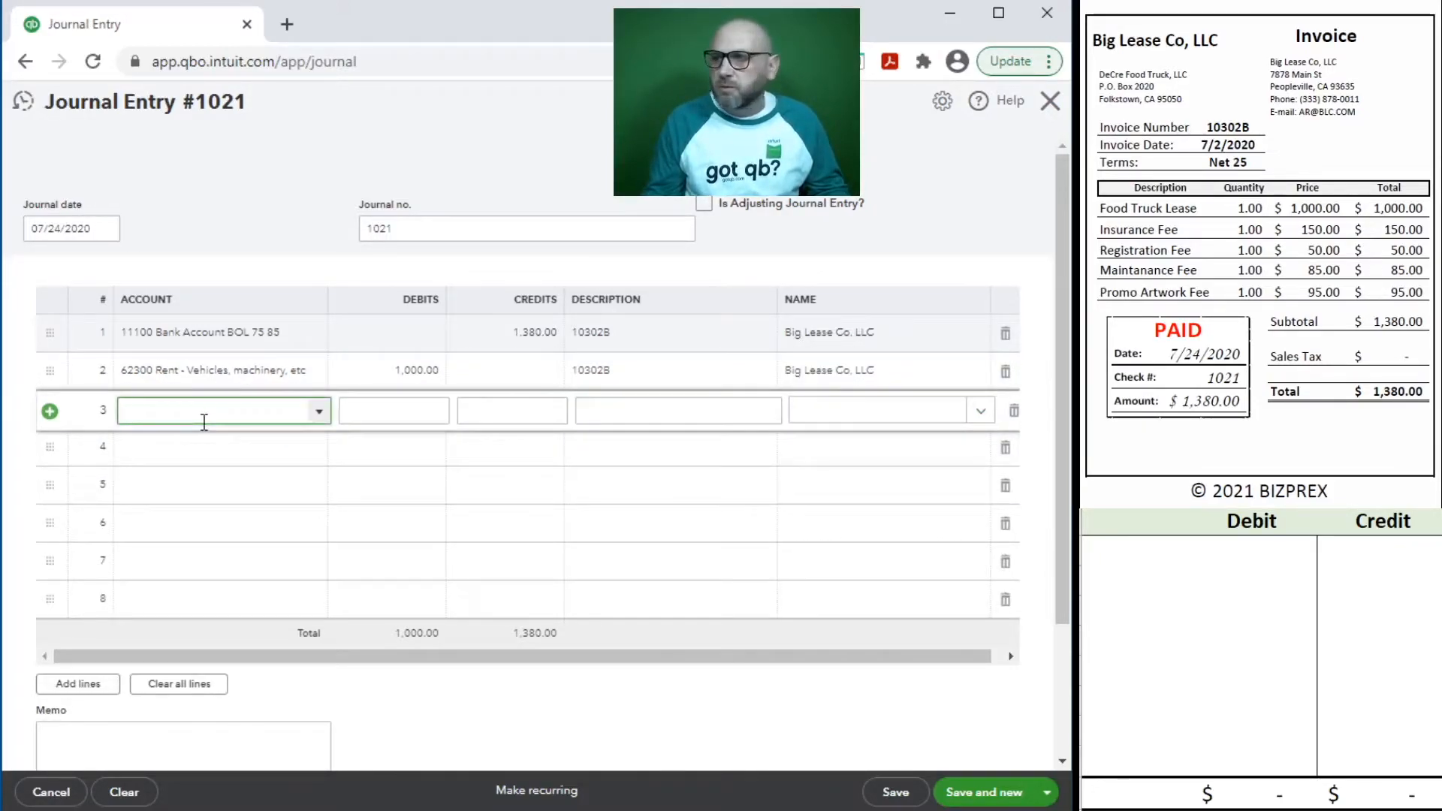
- Fill line 3 with the 63300 Insurance Expense account, a debit of 150.00 and the vendor Big Lease Co, LLC
text(ins)
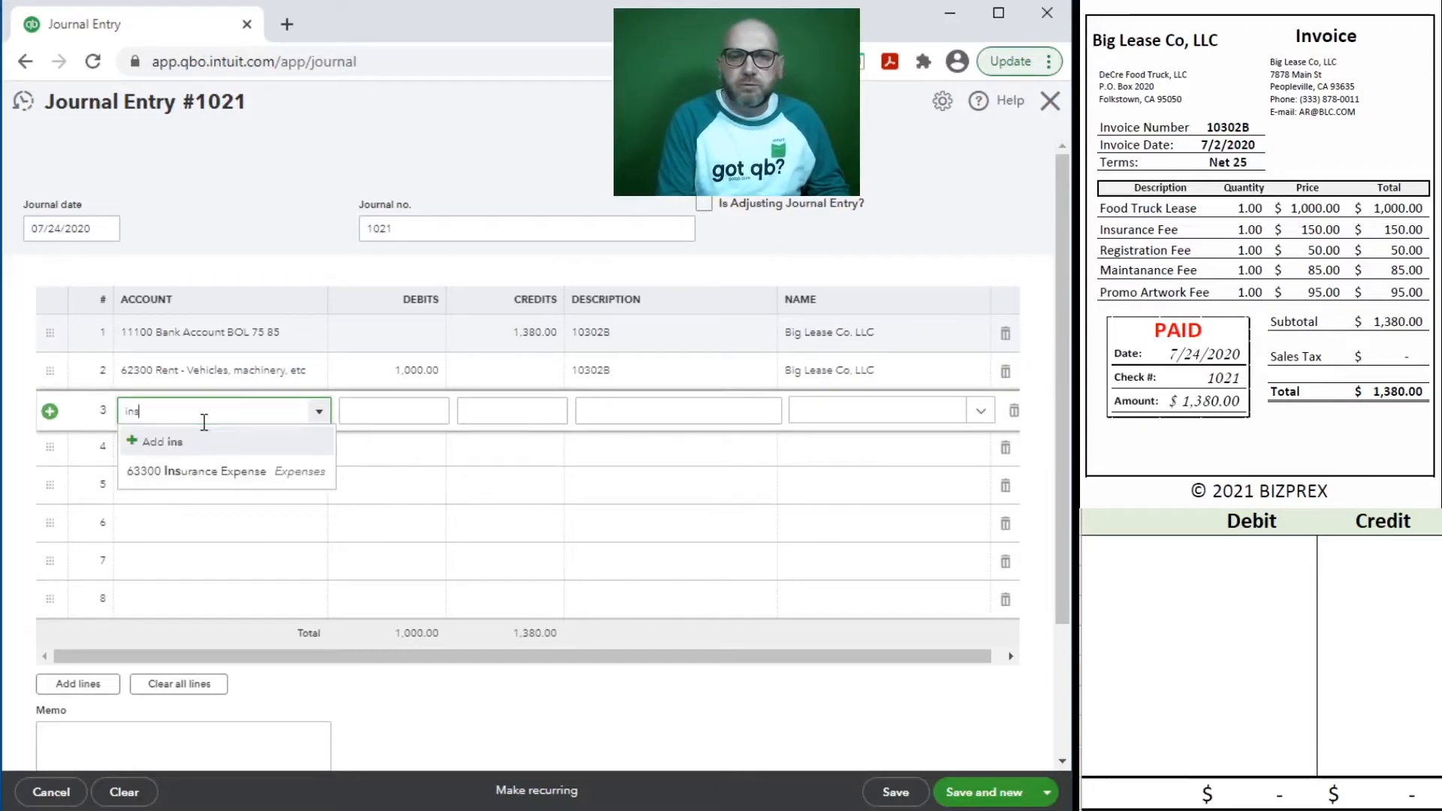
click(200, 472)
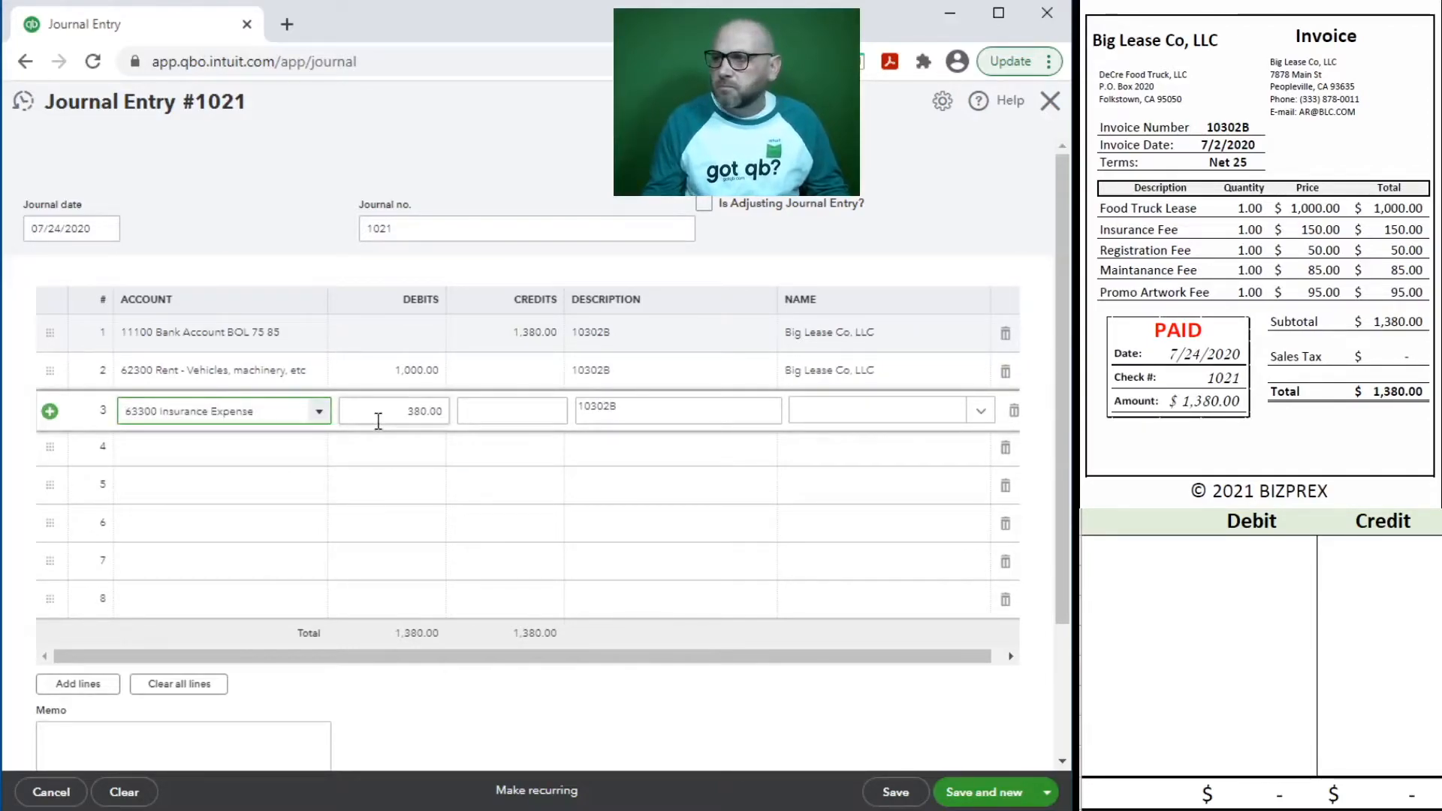
click(408, 415)
text(150)
click(486, 418)
key(Tab)
key(Tab)
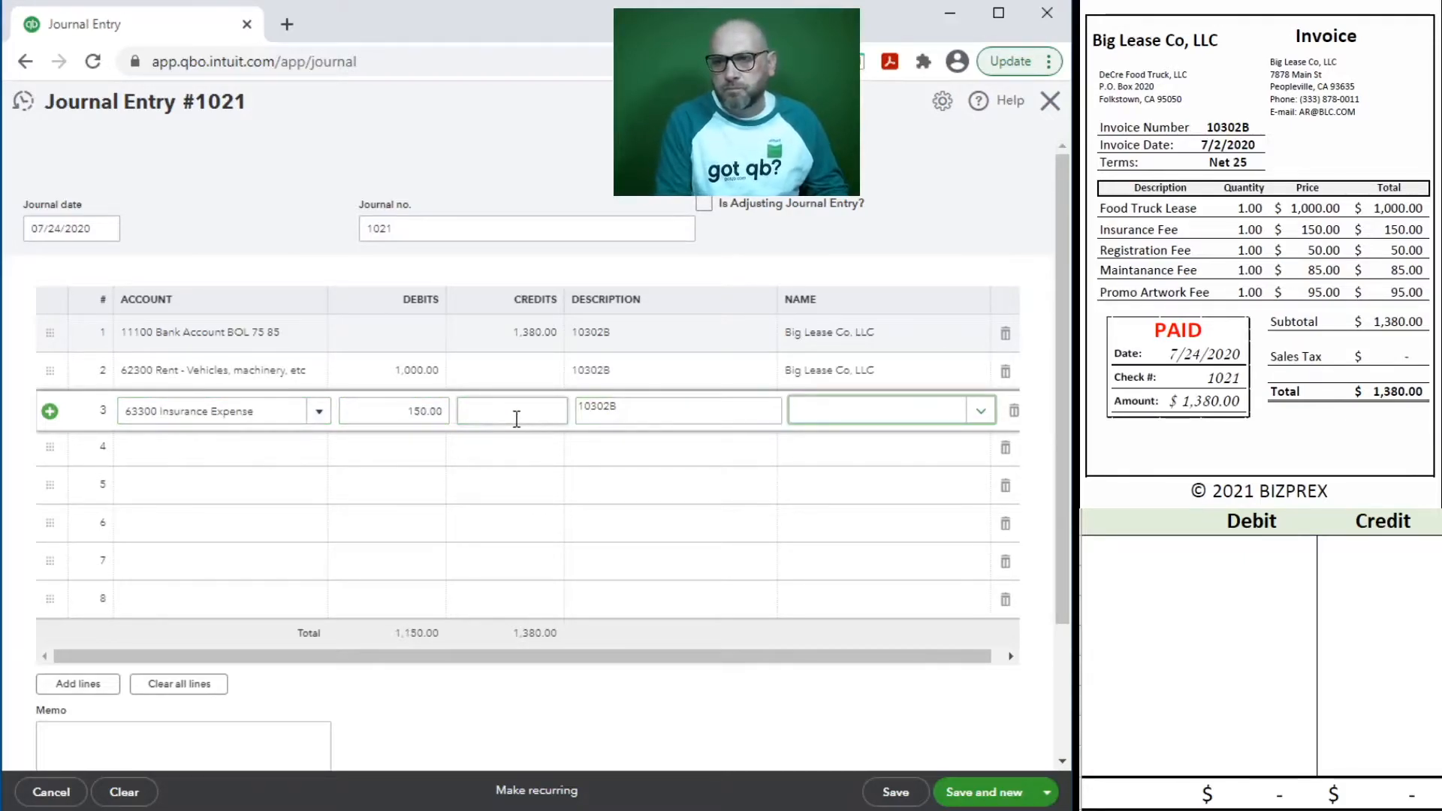
text(Big)
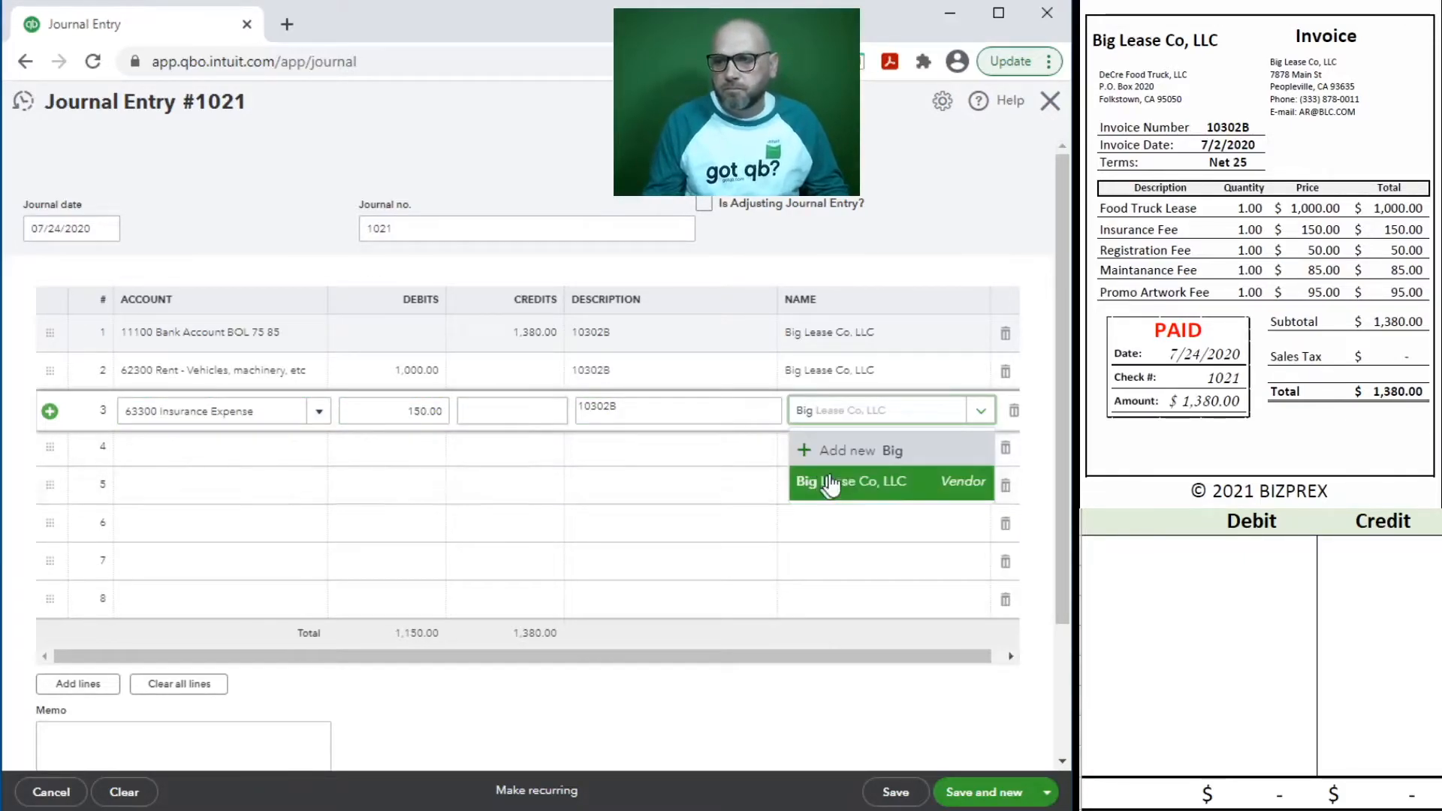
click(849, 486)
- Fill line 4 with the 62800 Dues and Subscriptions account, a 50.00 debit for the registration fee and the vendor Big Lease Co, LLC
click(289, 464)
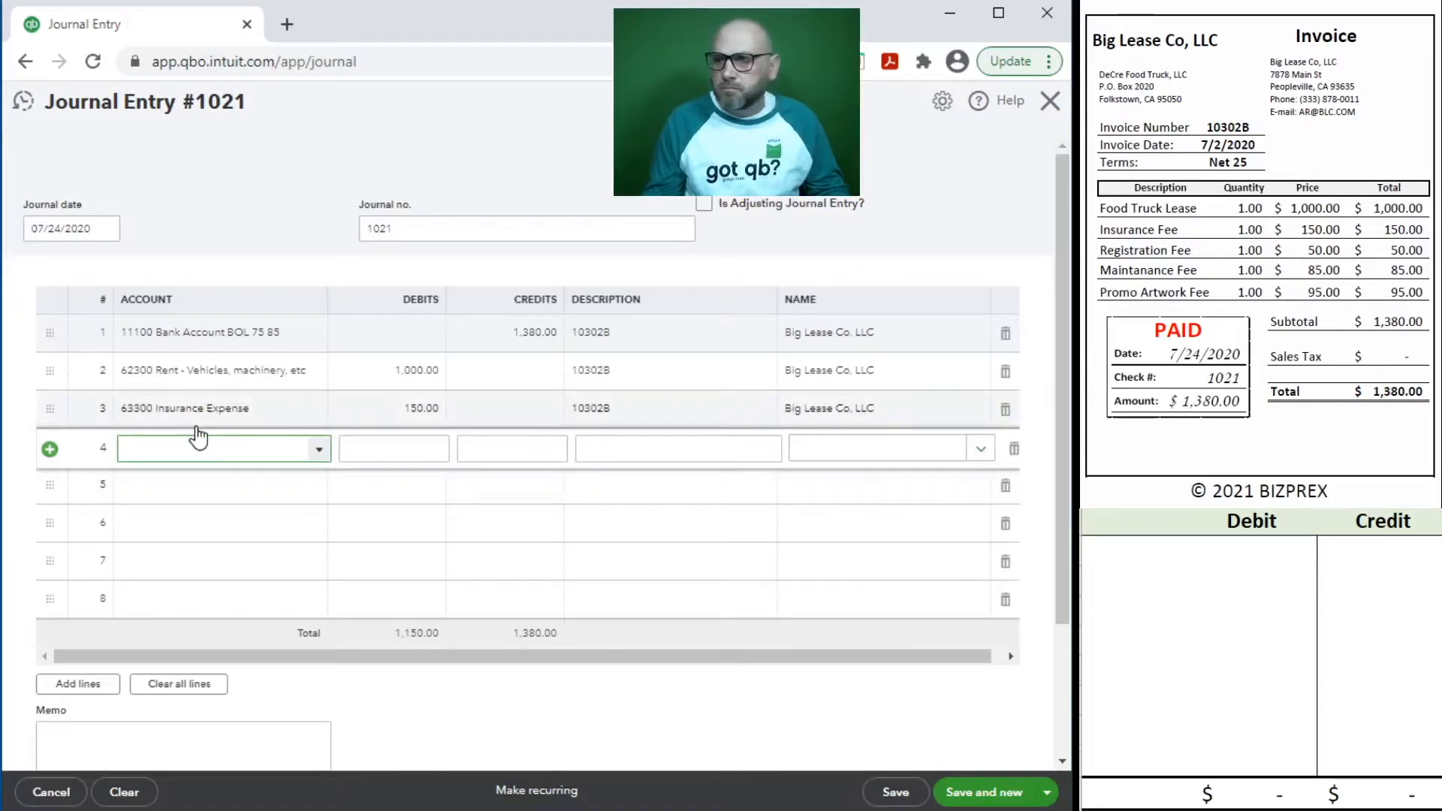
text(due)
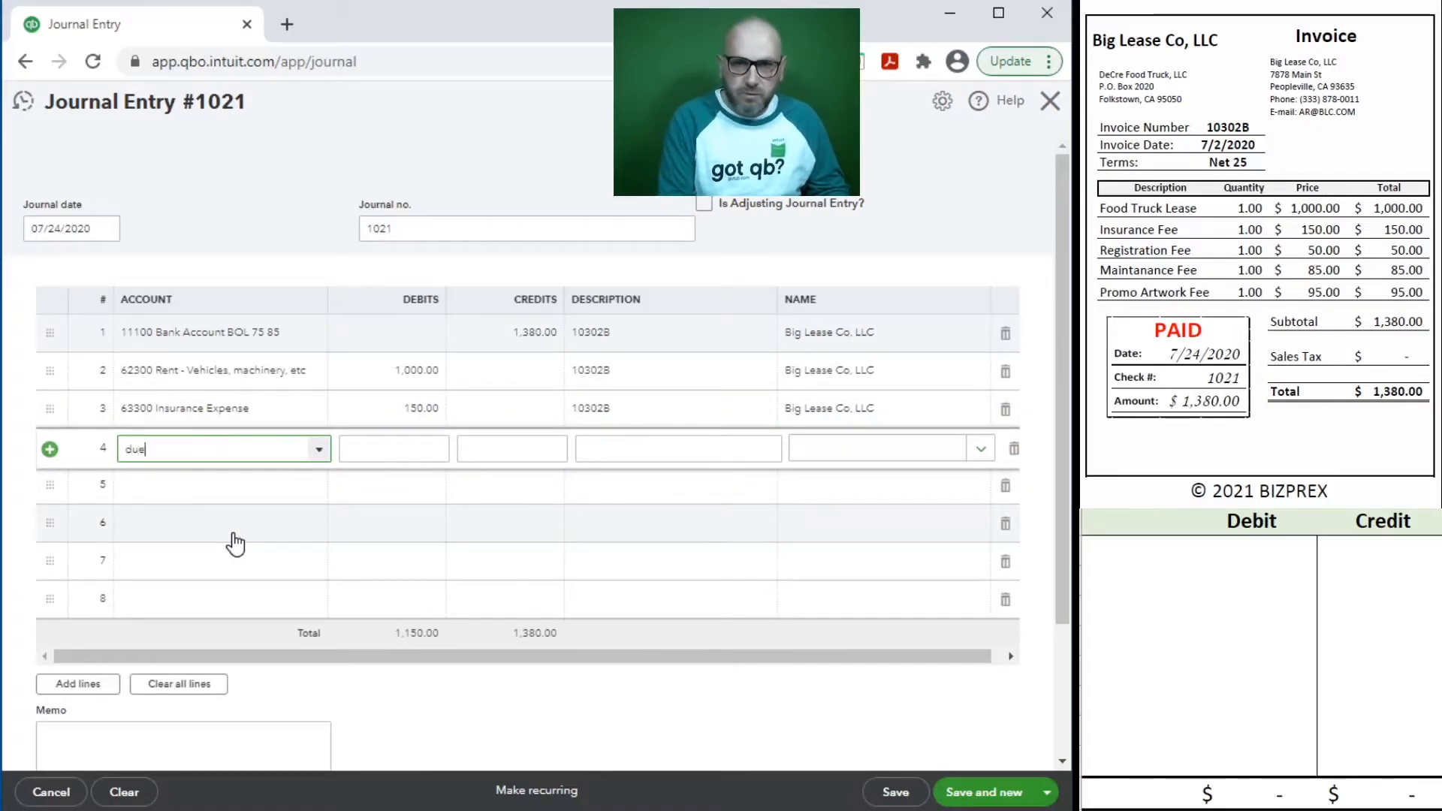
text(s)
click(245, 508)
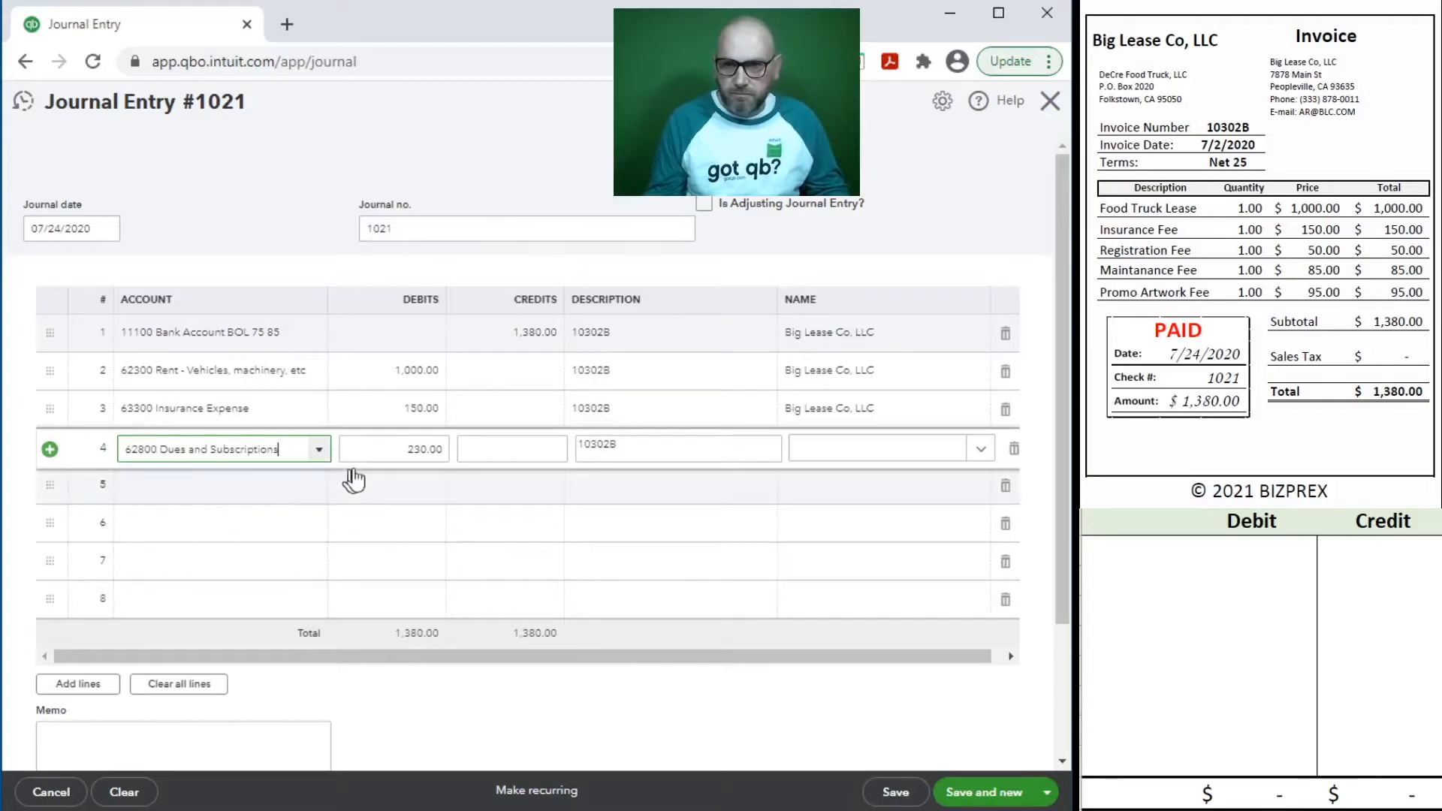
click(393, 455)
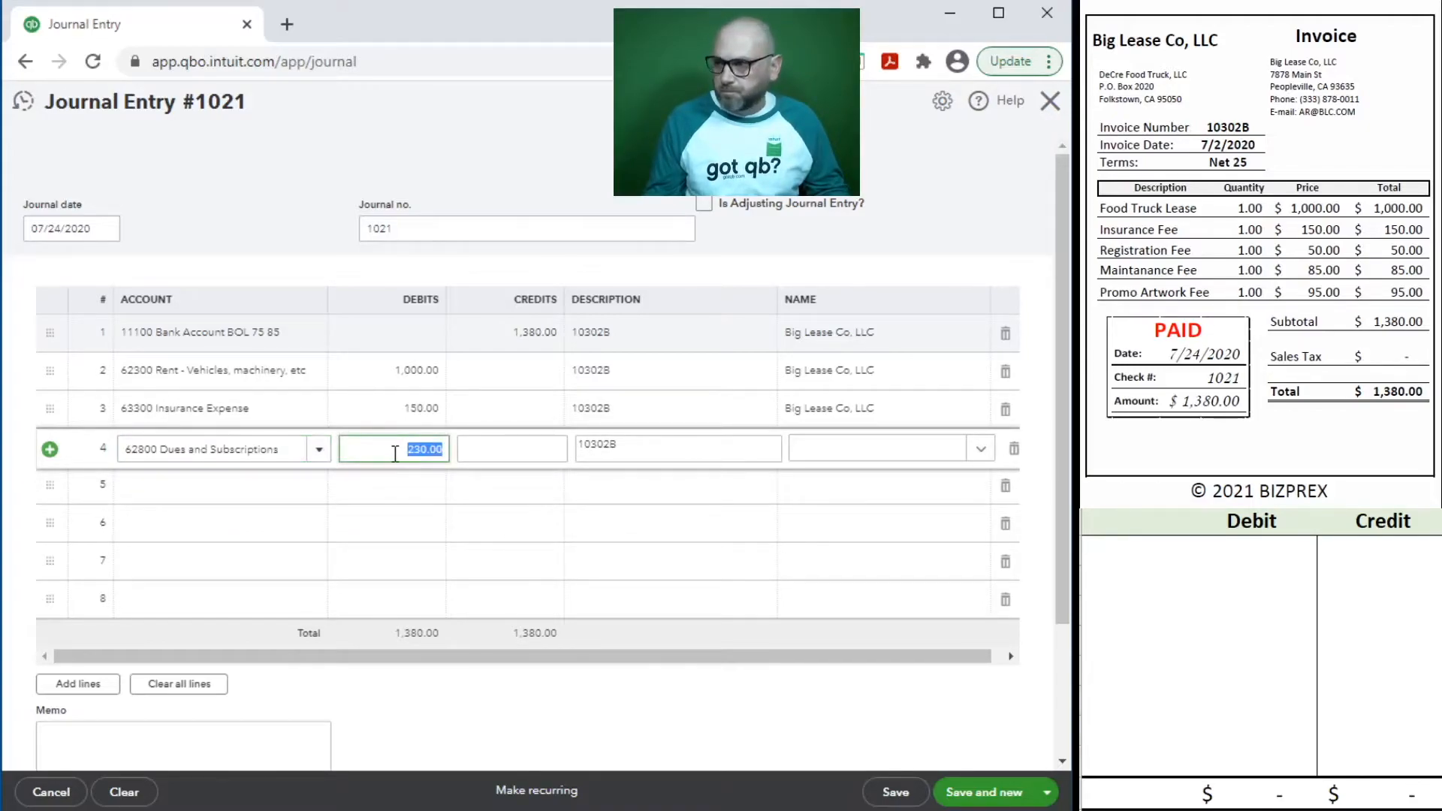
text(50)
key(Tab)
key(Tab)
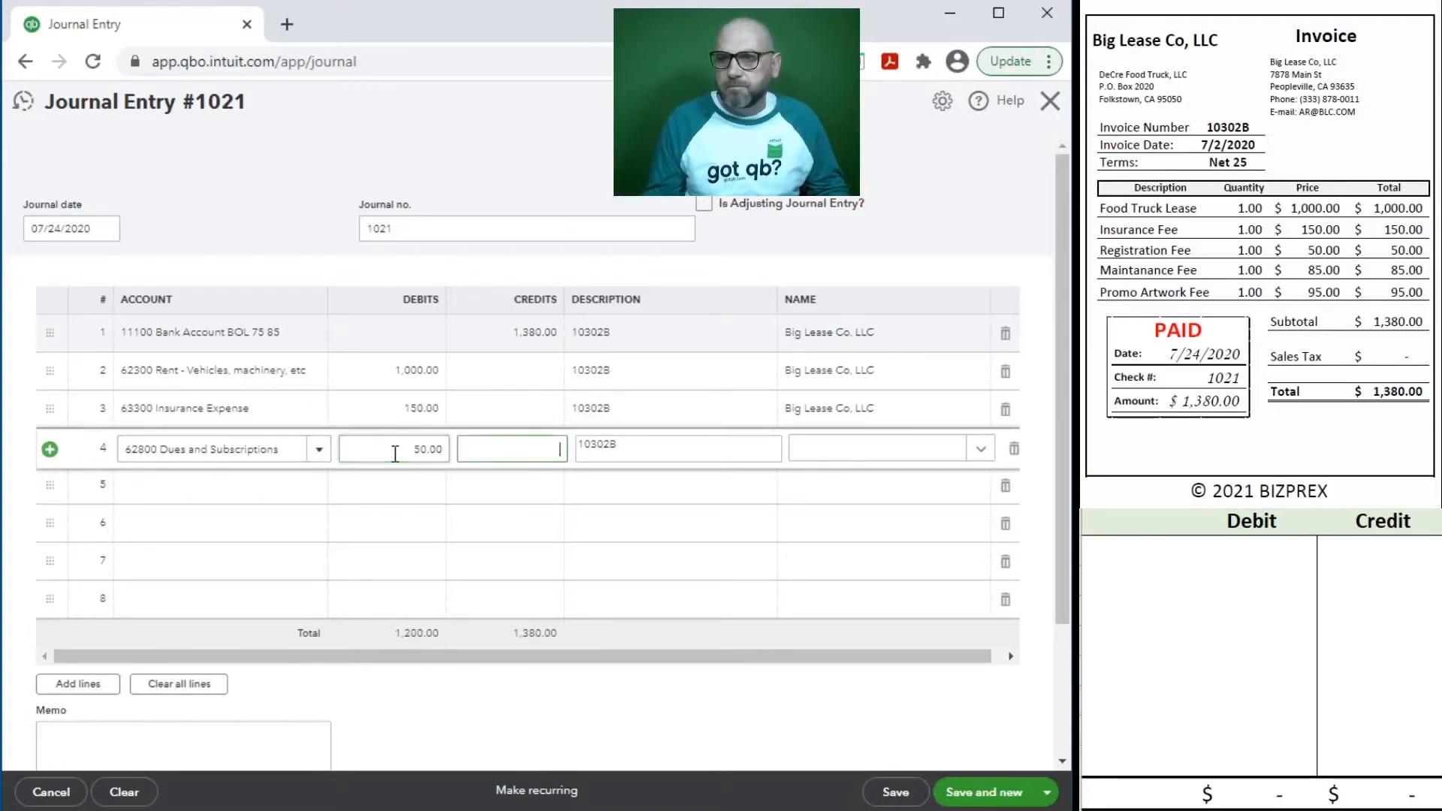
click(811, 449)
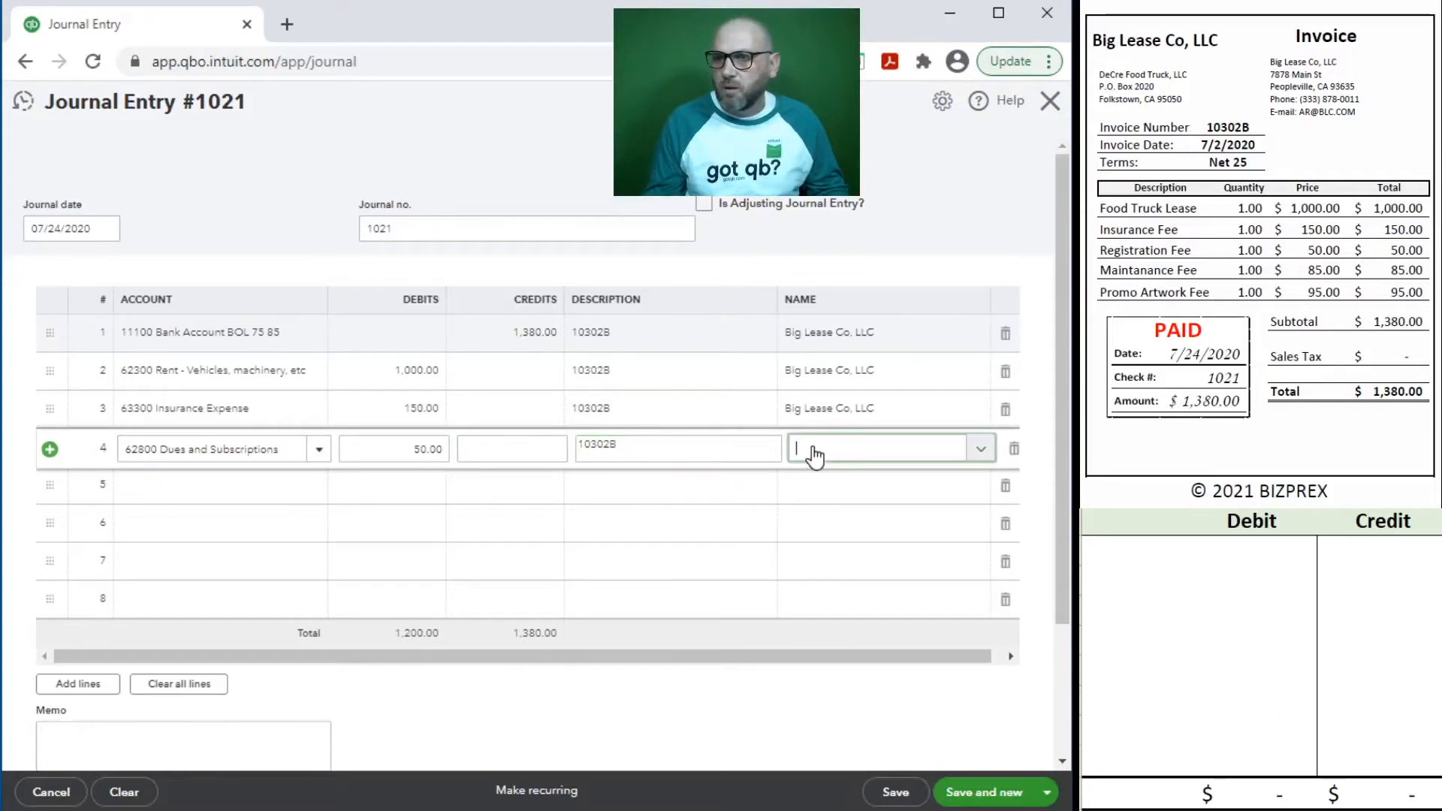
text(Big)
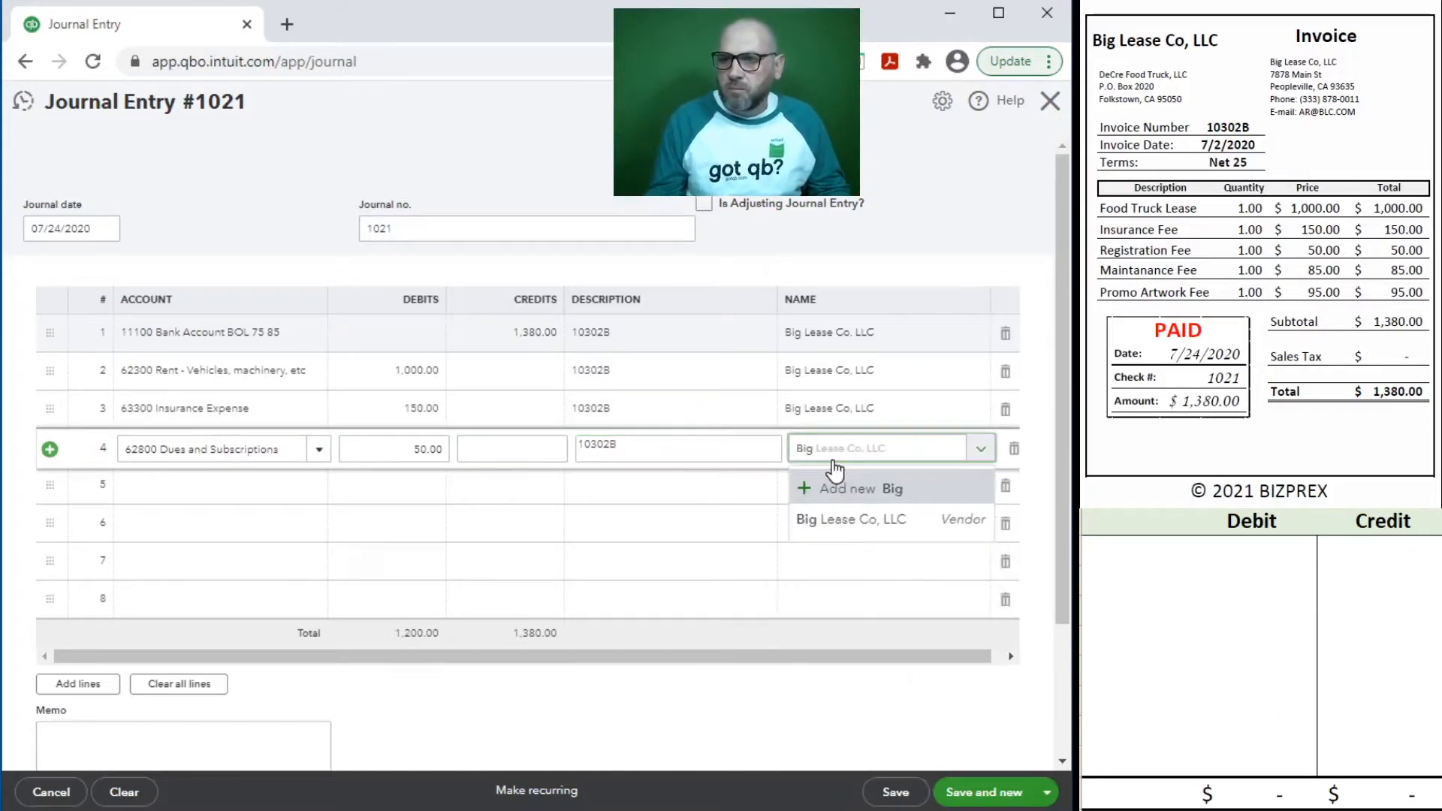
click(863, 523)
key(Tab)
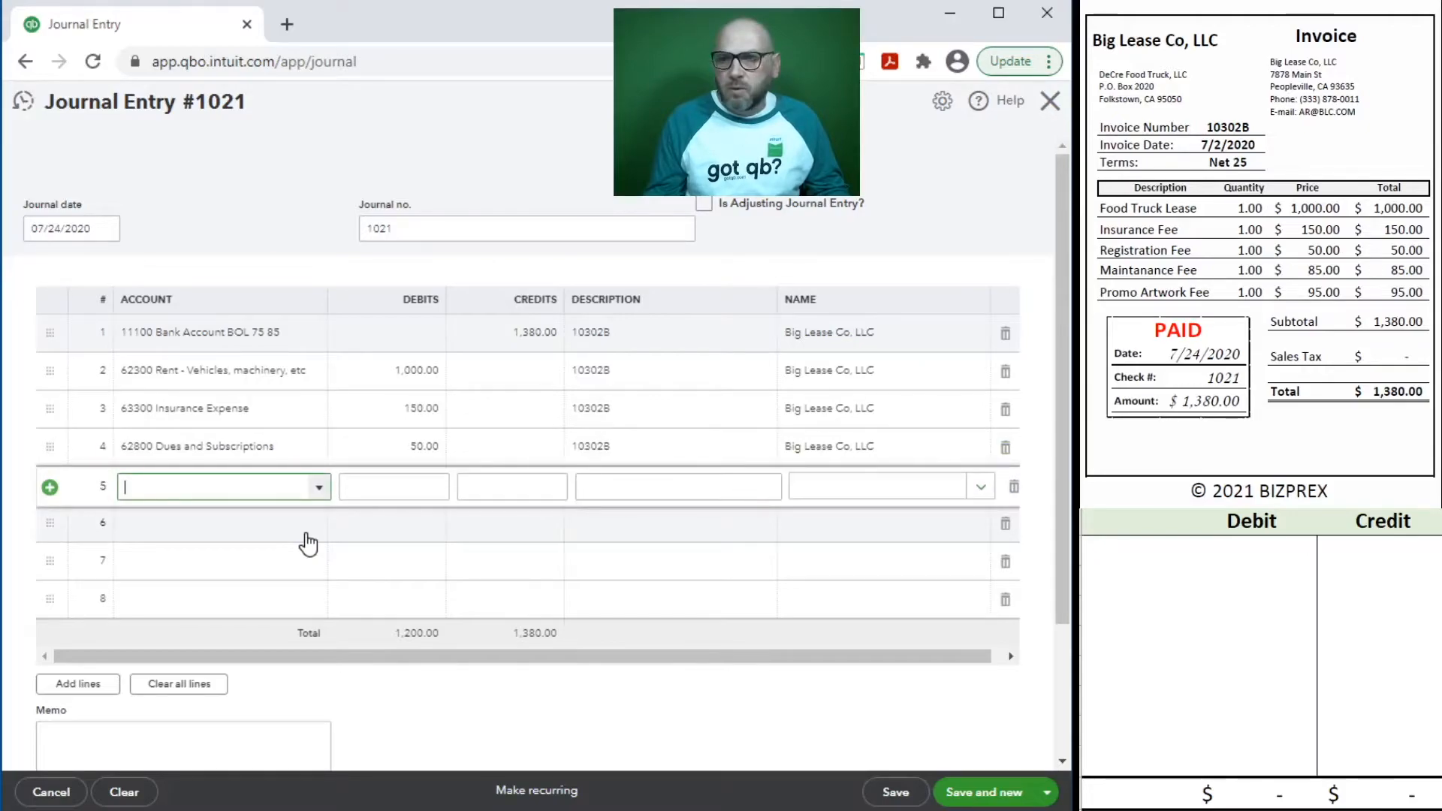
- Fill line 5 with the 62400 Repairs & Maintenance account, a debit of 85.00 and the vendor Big Lease Co, LLC
text(ma)
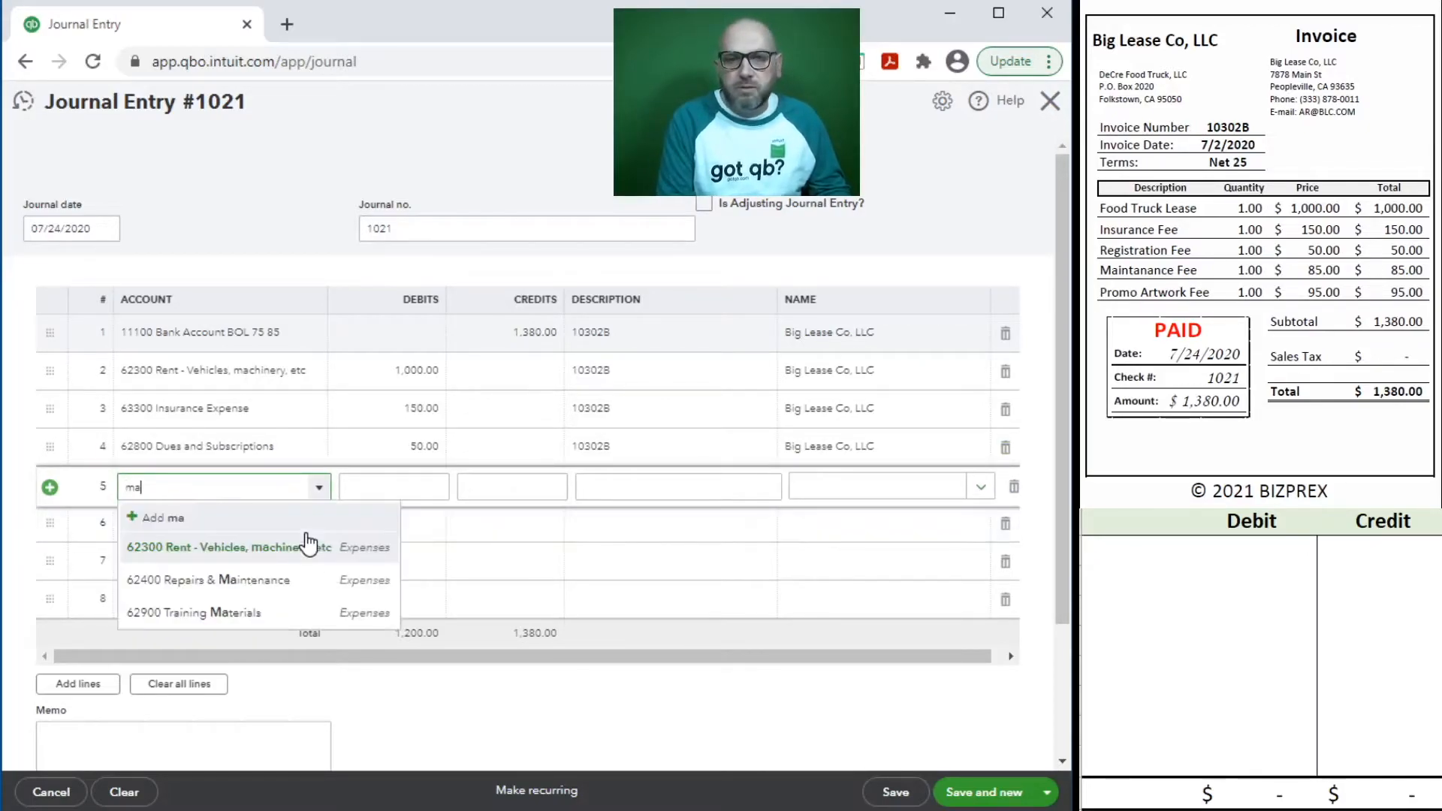
text(in)
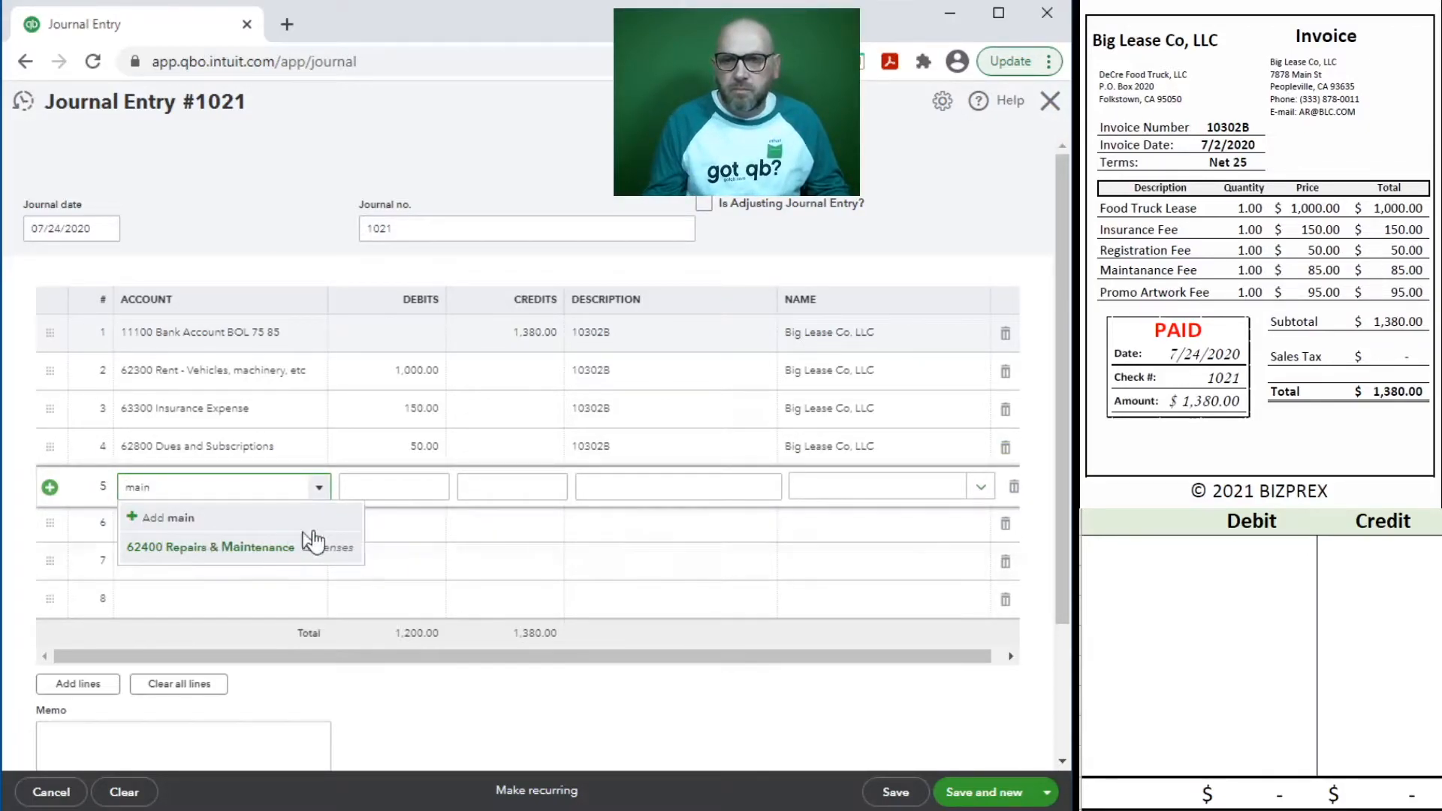
click(223, 547)
click(400, 491)
text(8)
key(Tab)
key(Tab)
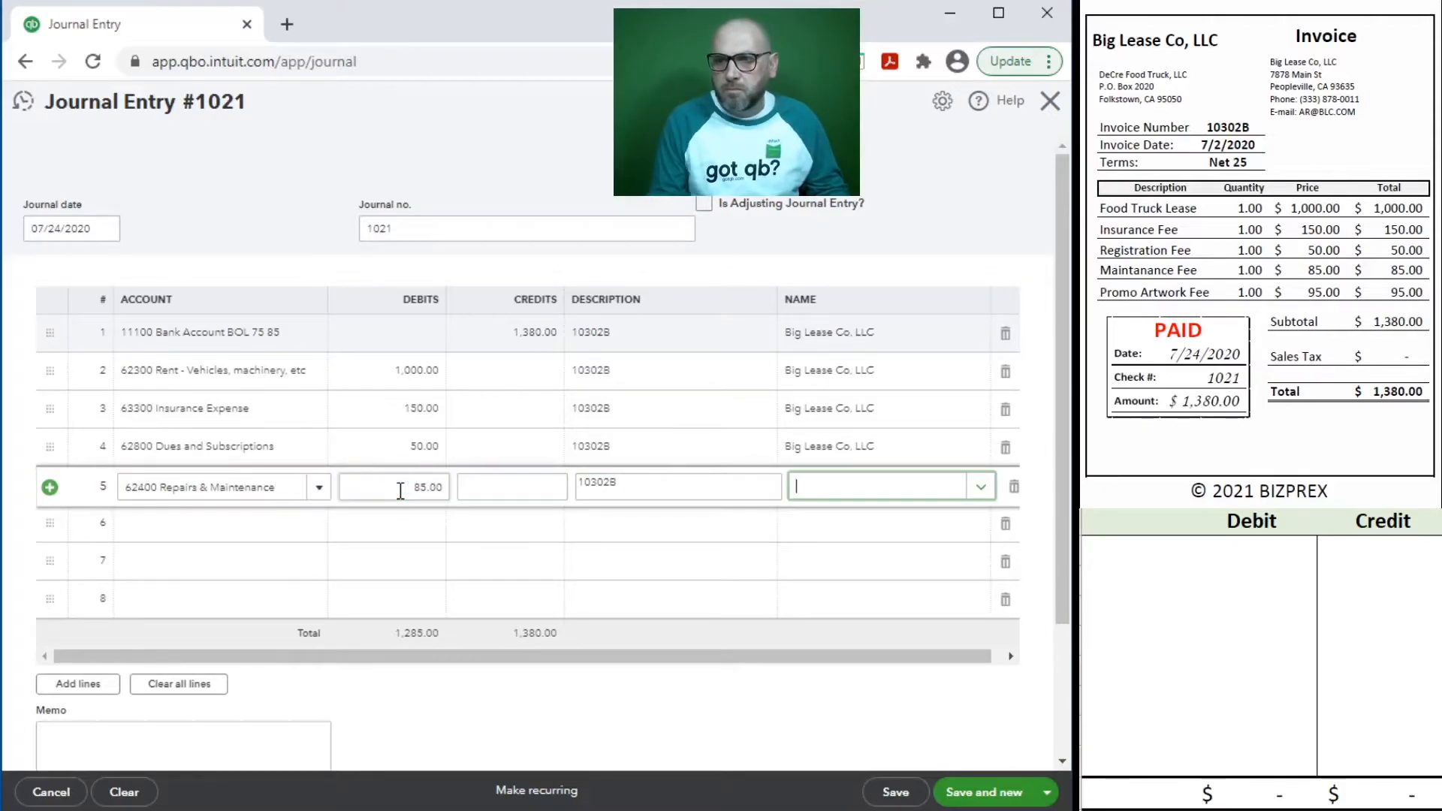
text(Big)
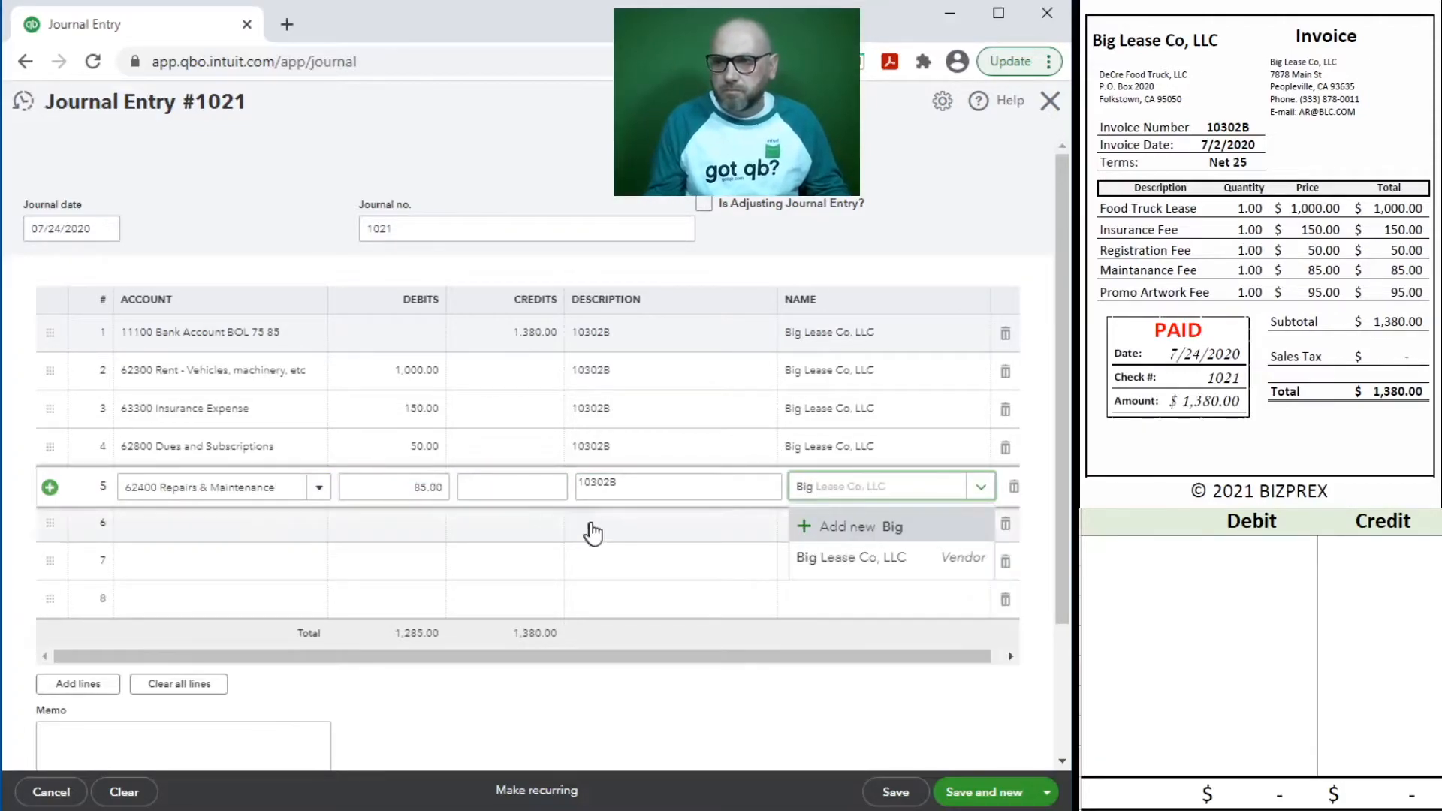
click(810, 560)
- Fill line 6 with 62100 Advertising and Promotion for the 95.00 promo artwork fee and the vendor Big Lease Co, LLC
click(396, 541)
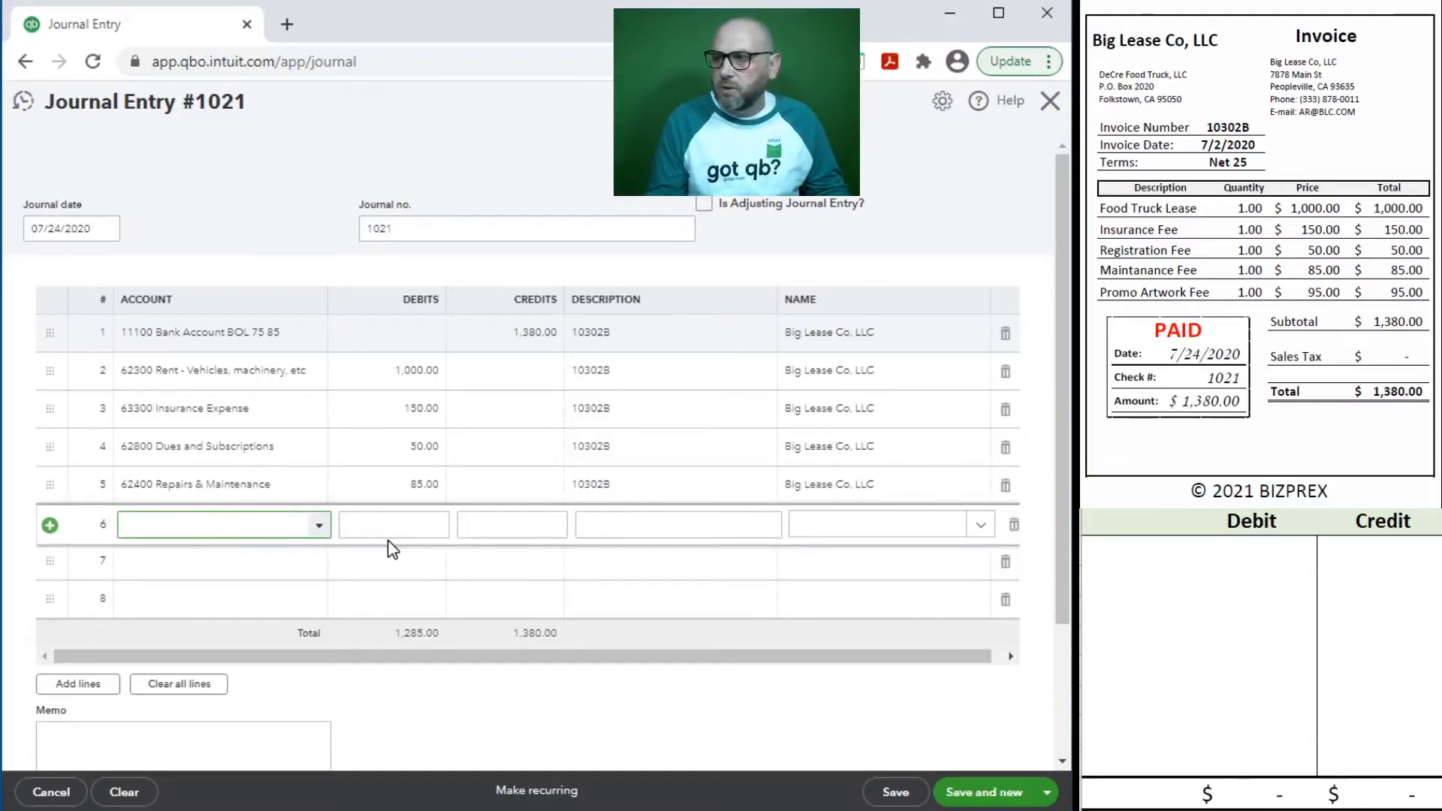
text(and)
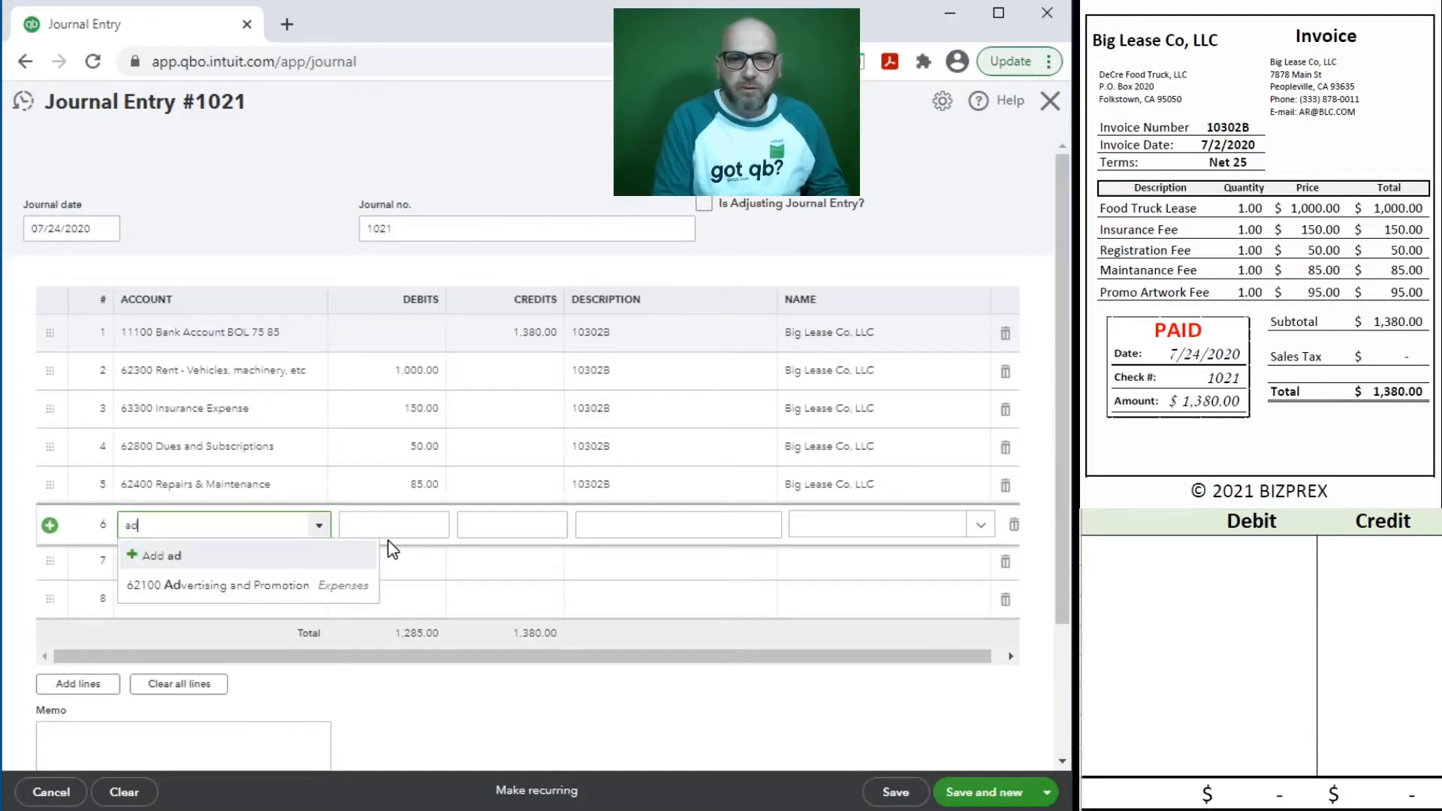
click(214, 585)
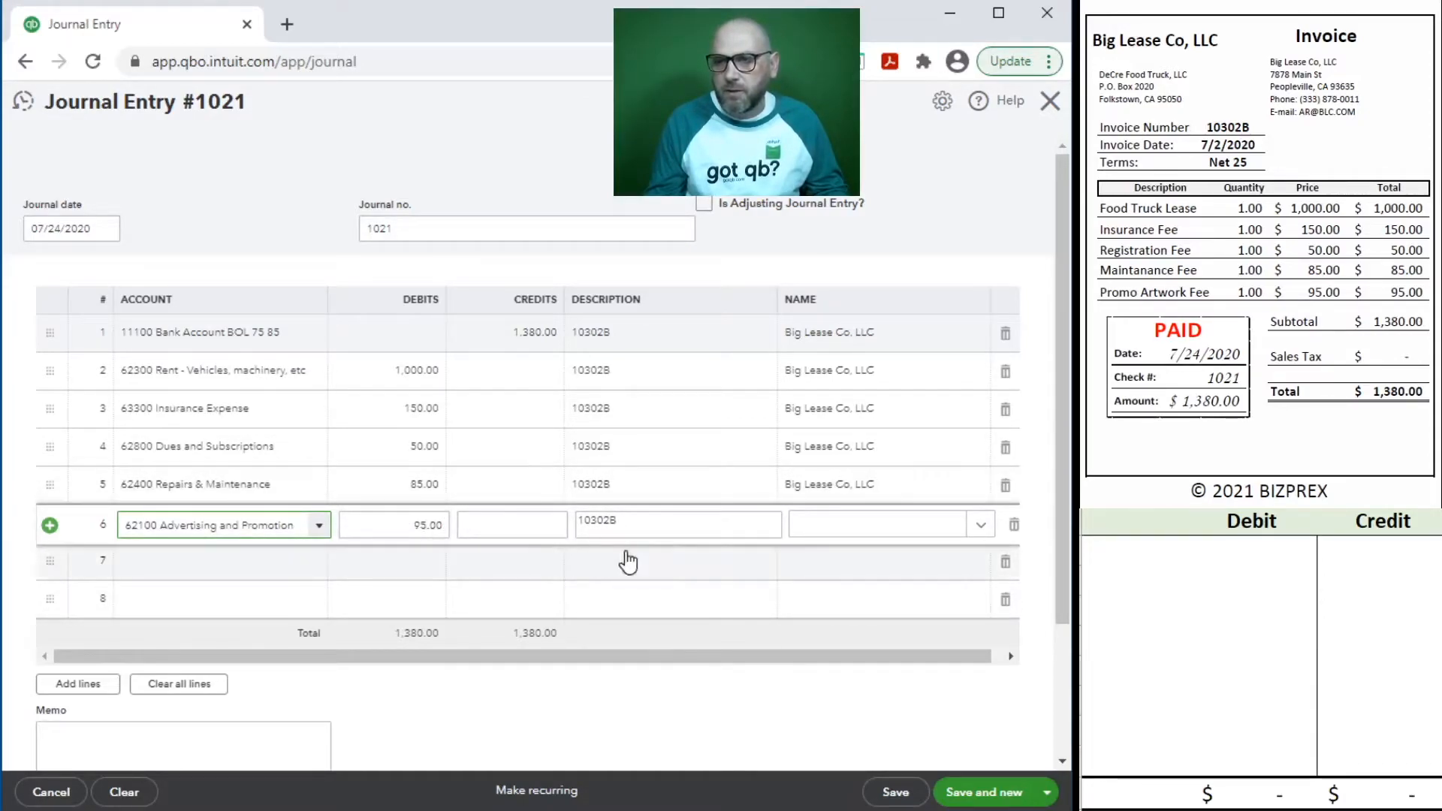
click(869, 535)
text(Big)
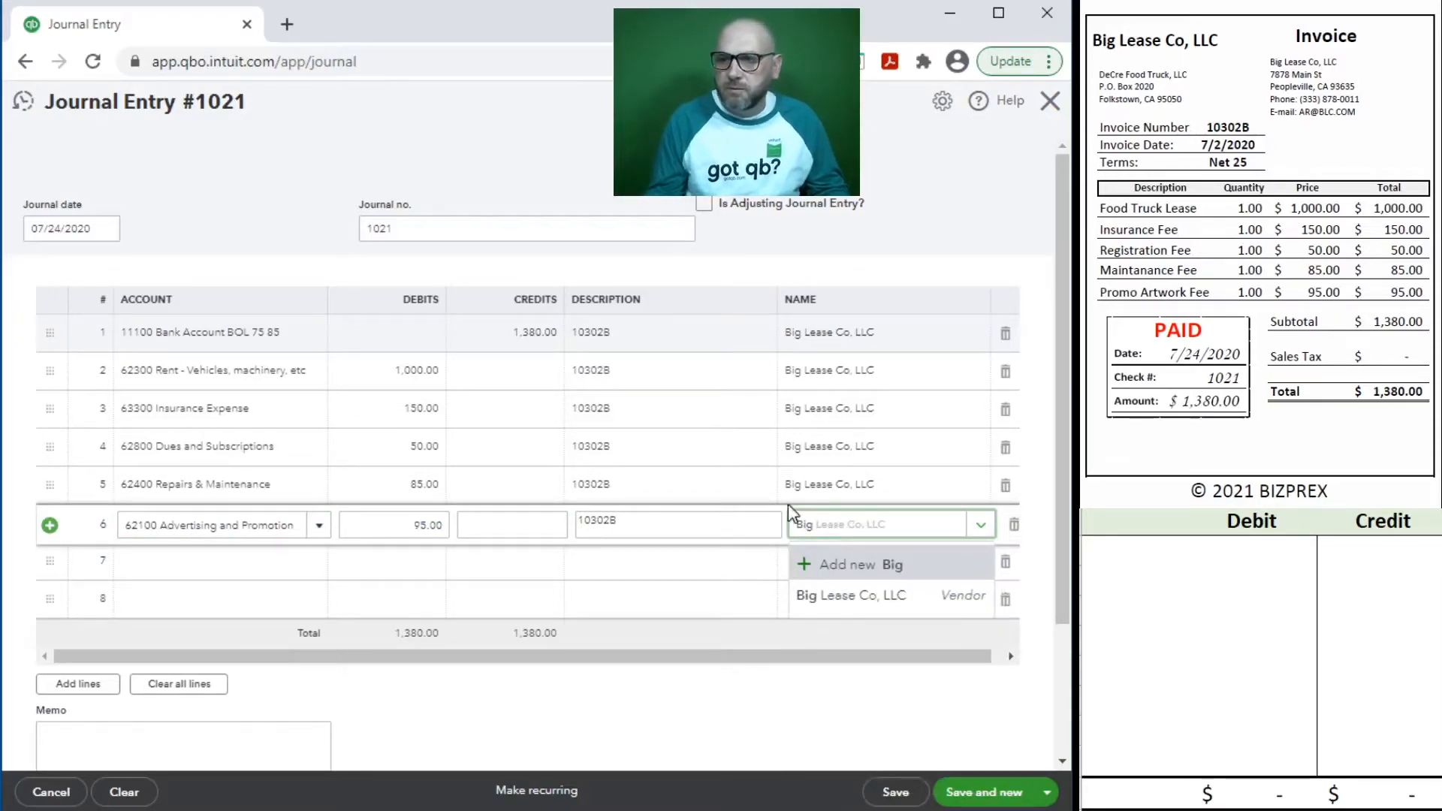
click(853, 610)
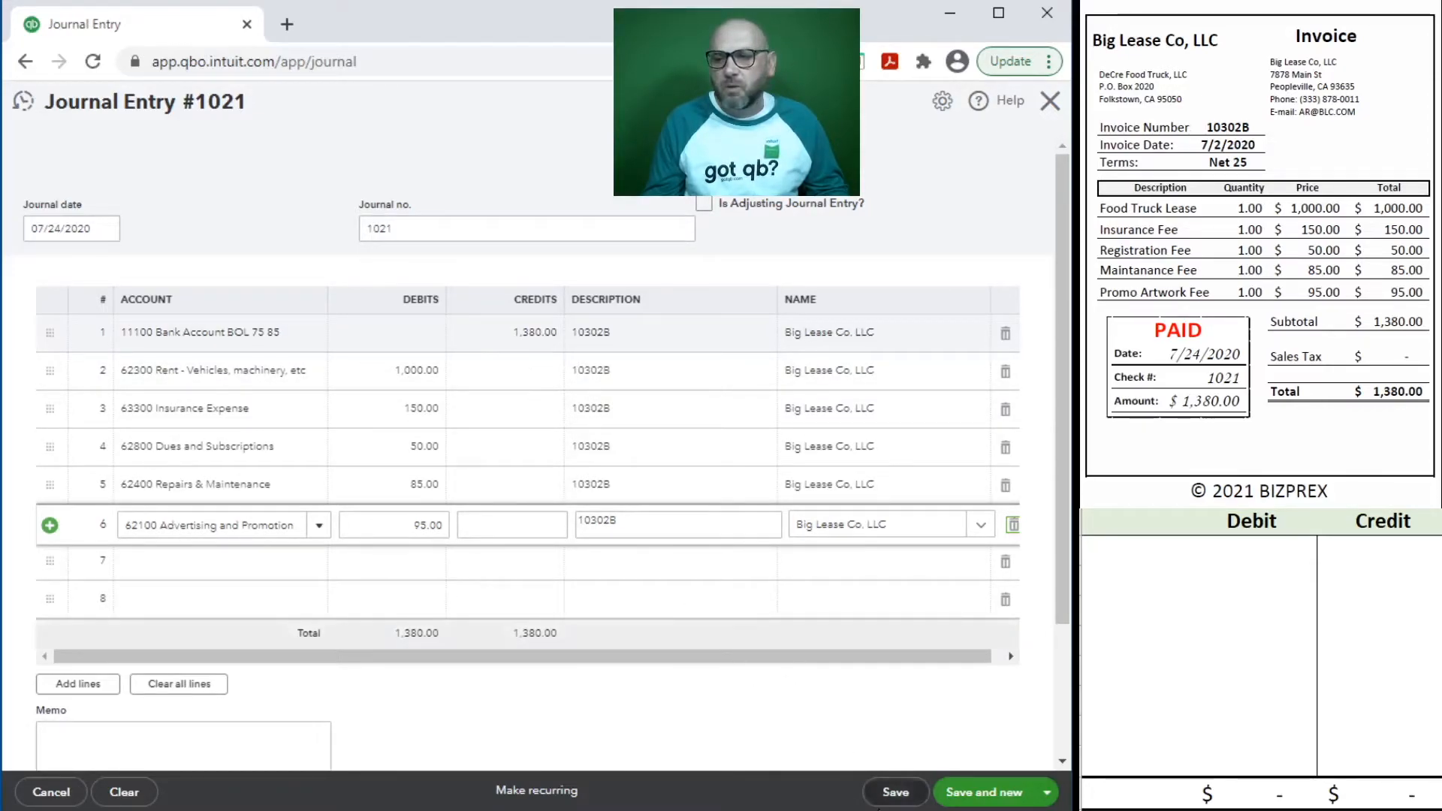
- Save the completed Big Lease Co journal entry and close it
click(892, 795)
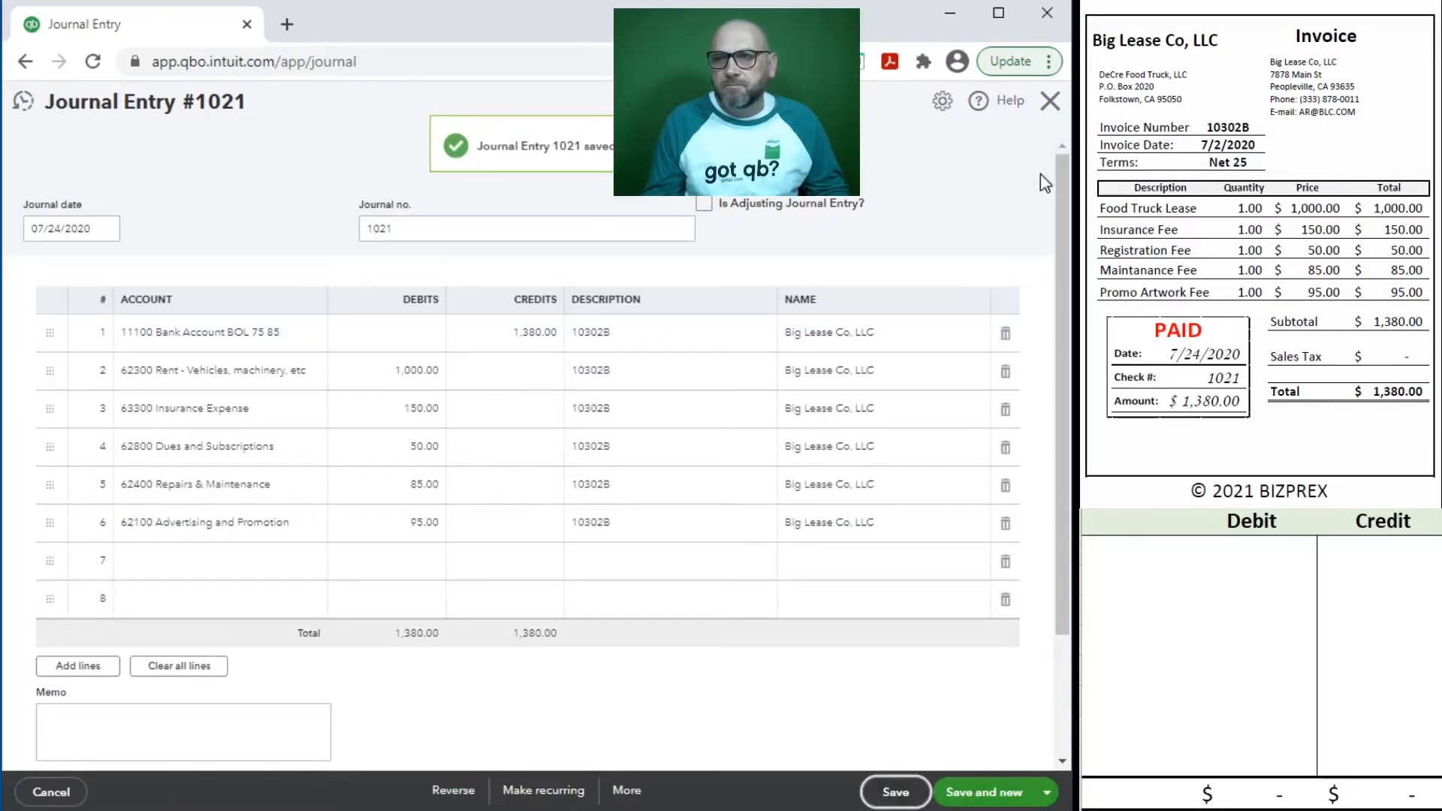
click(1049, 102)
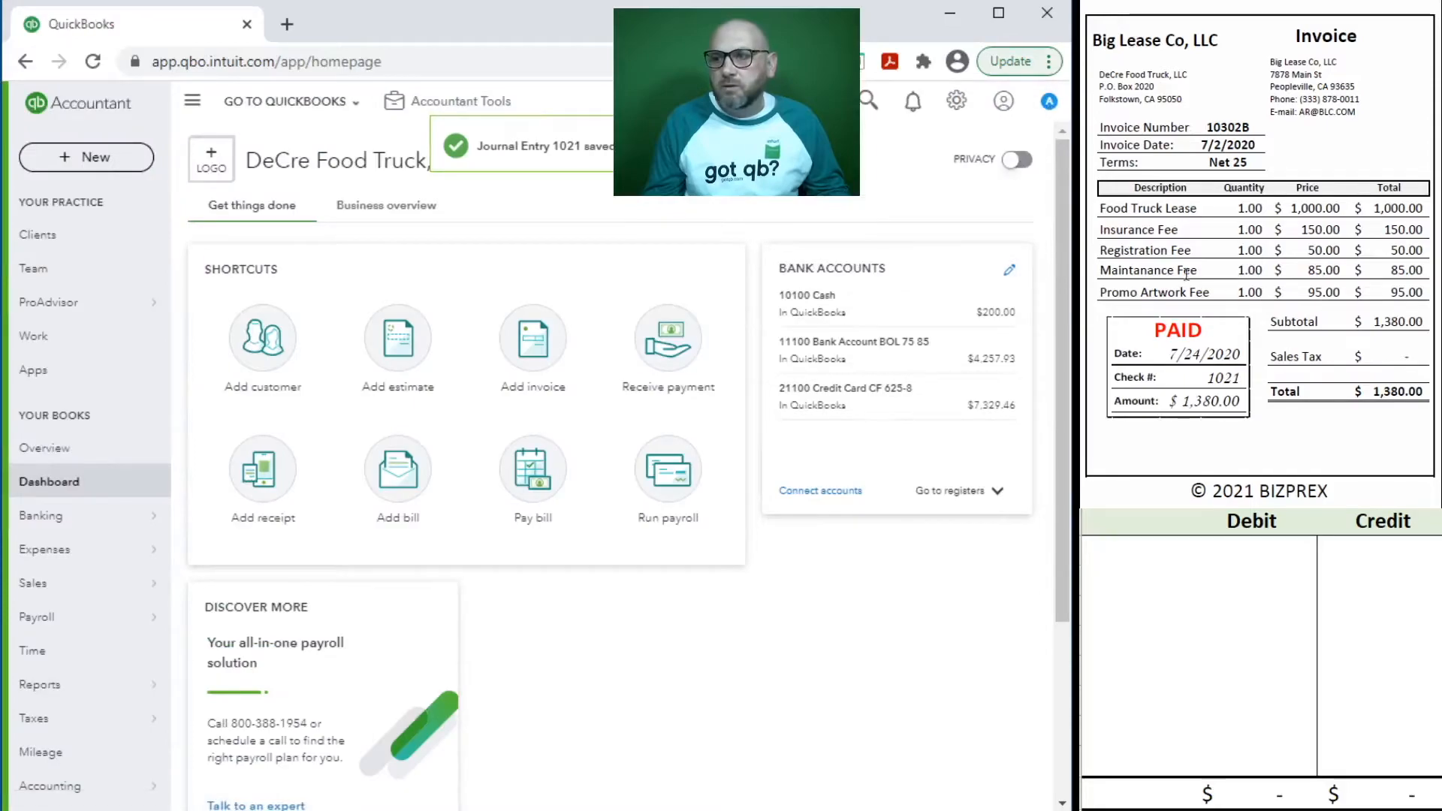
- Bring up the Gas Station on Main St sale receipt and open a new blank journal entry for it
scroll(1193, 273, down, 6)
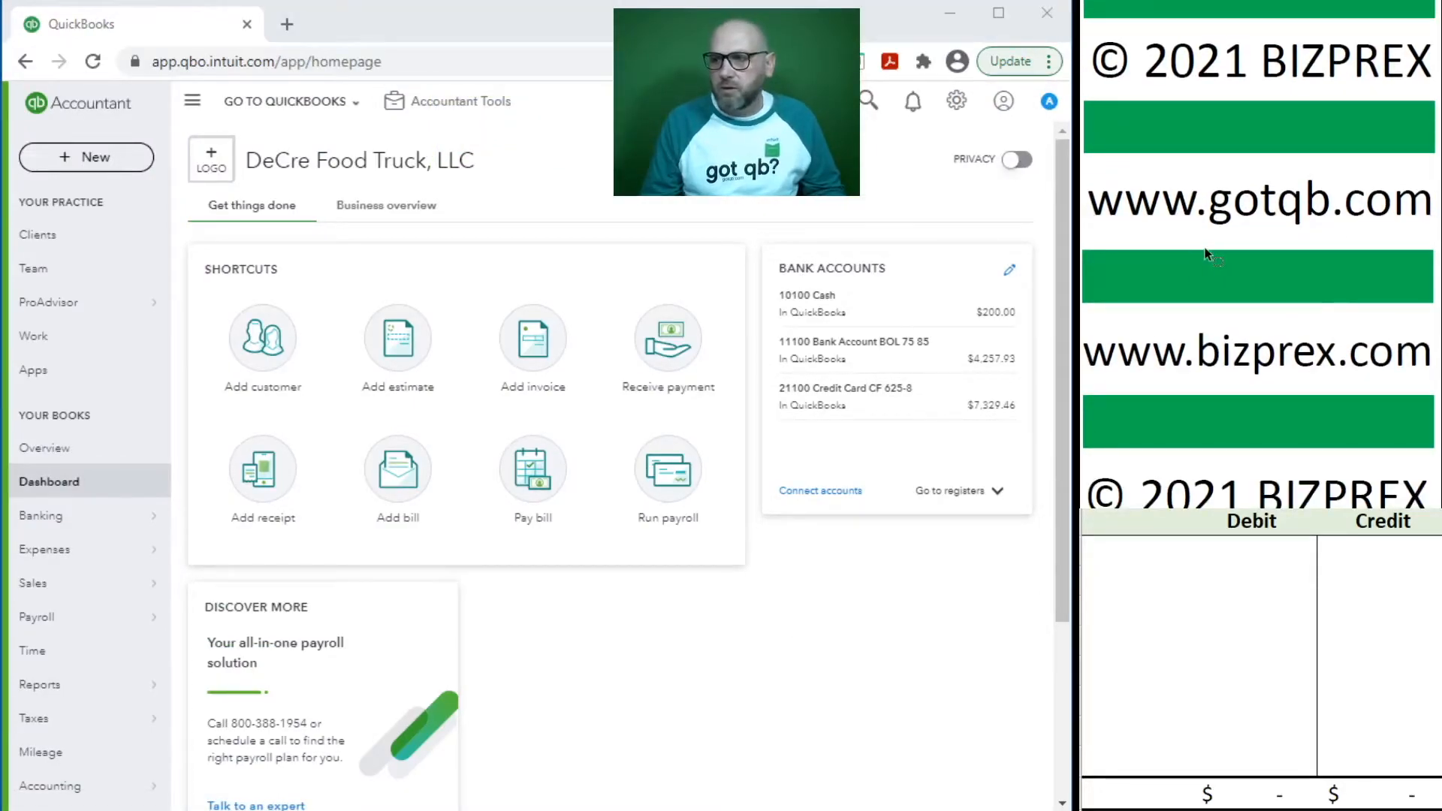
scroll(1208, 250, down, 8)
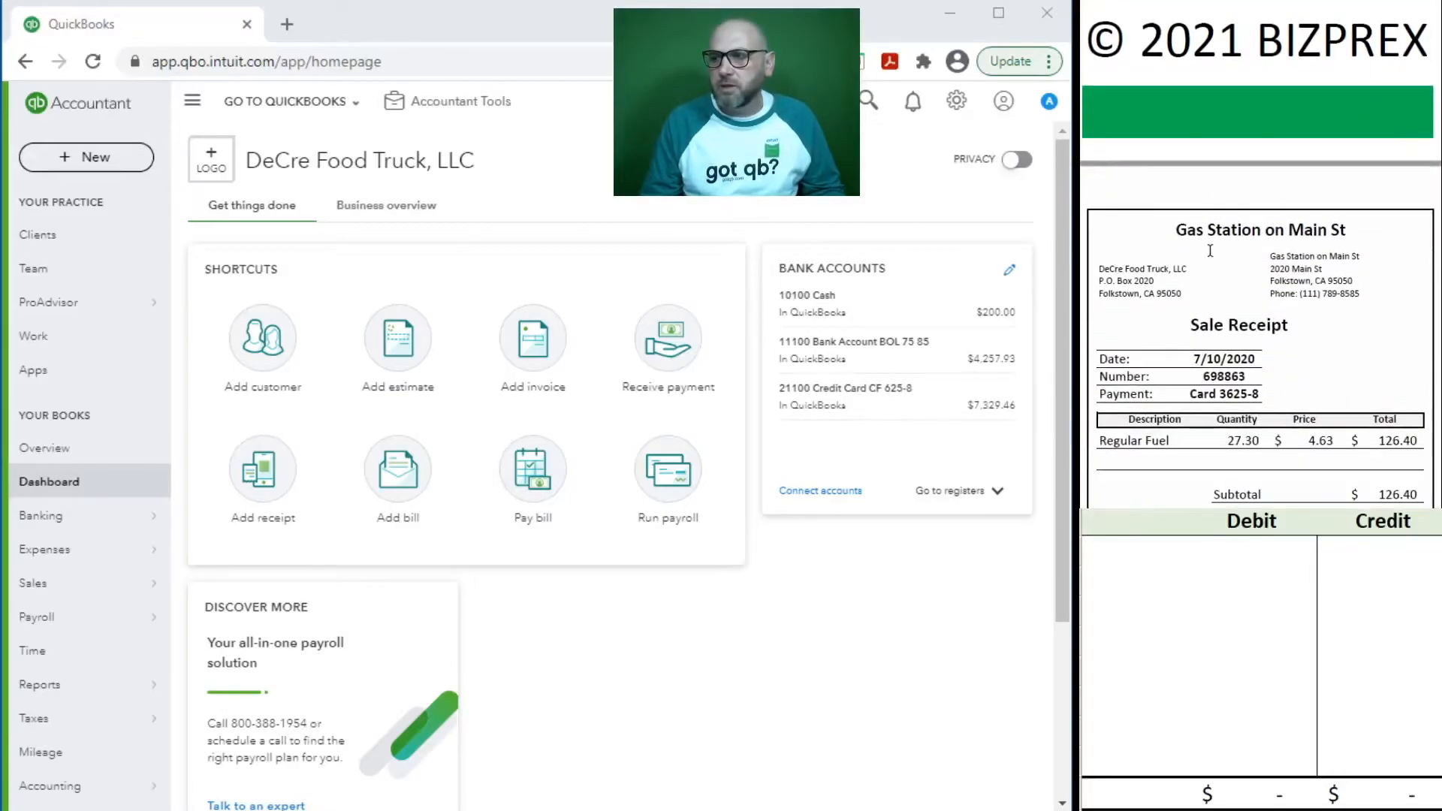
scroll(1209, 249, down, 3)
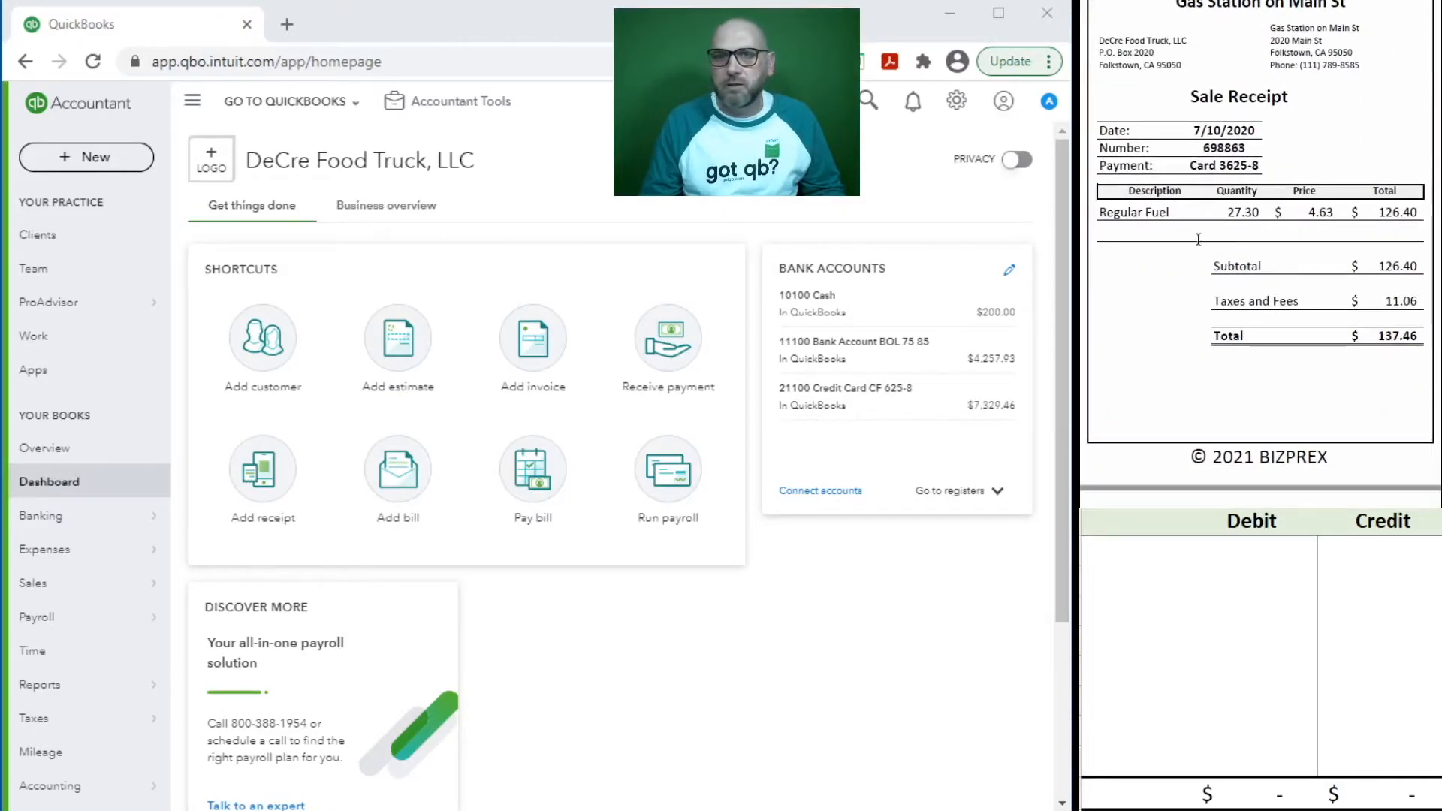
click(447, 103)
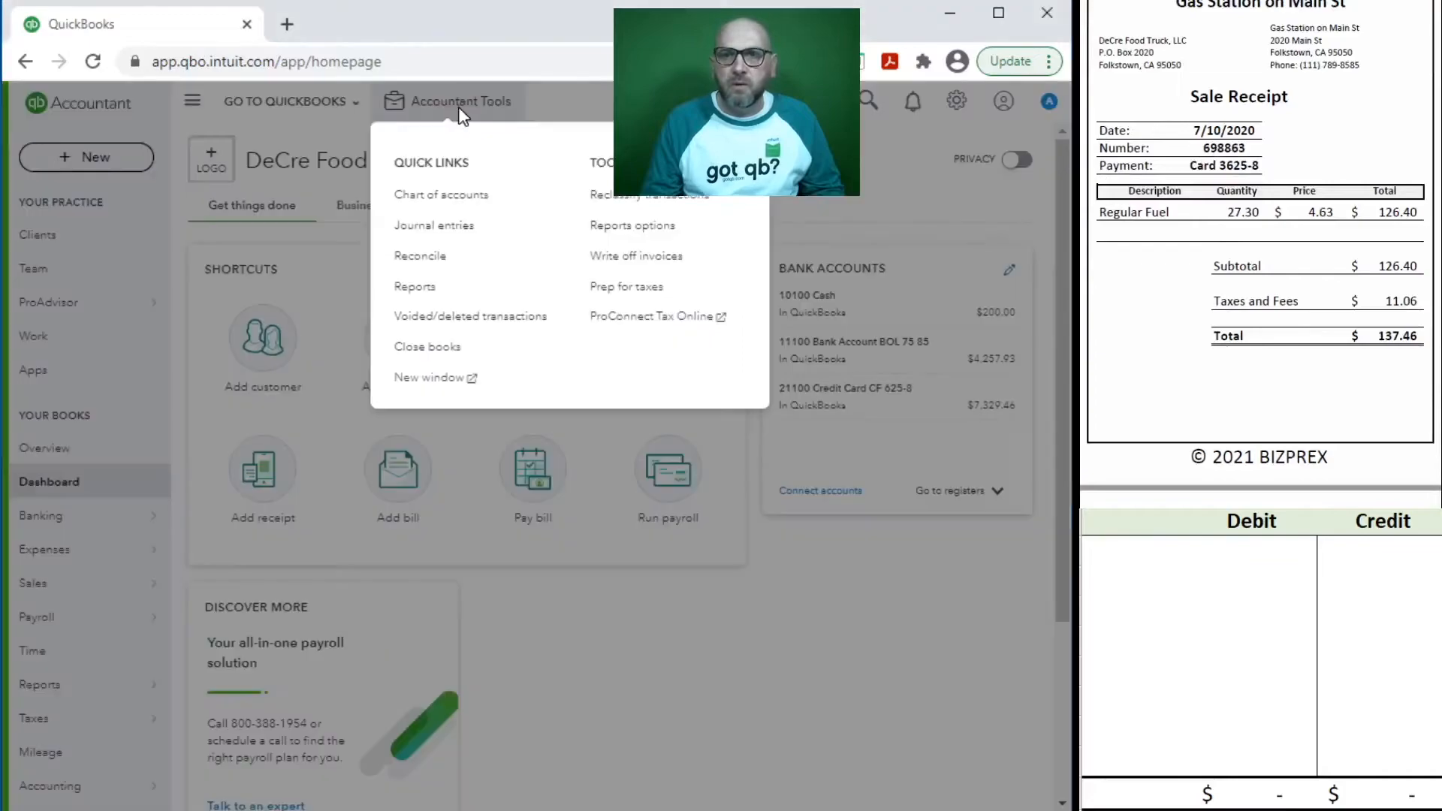
click(465, 225)
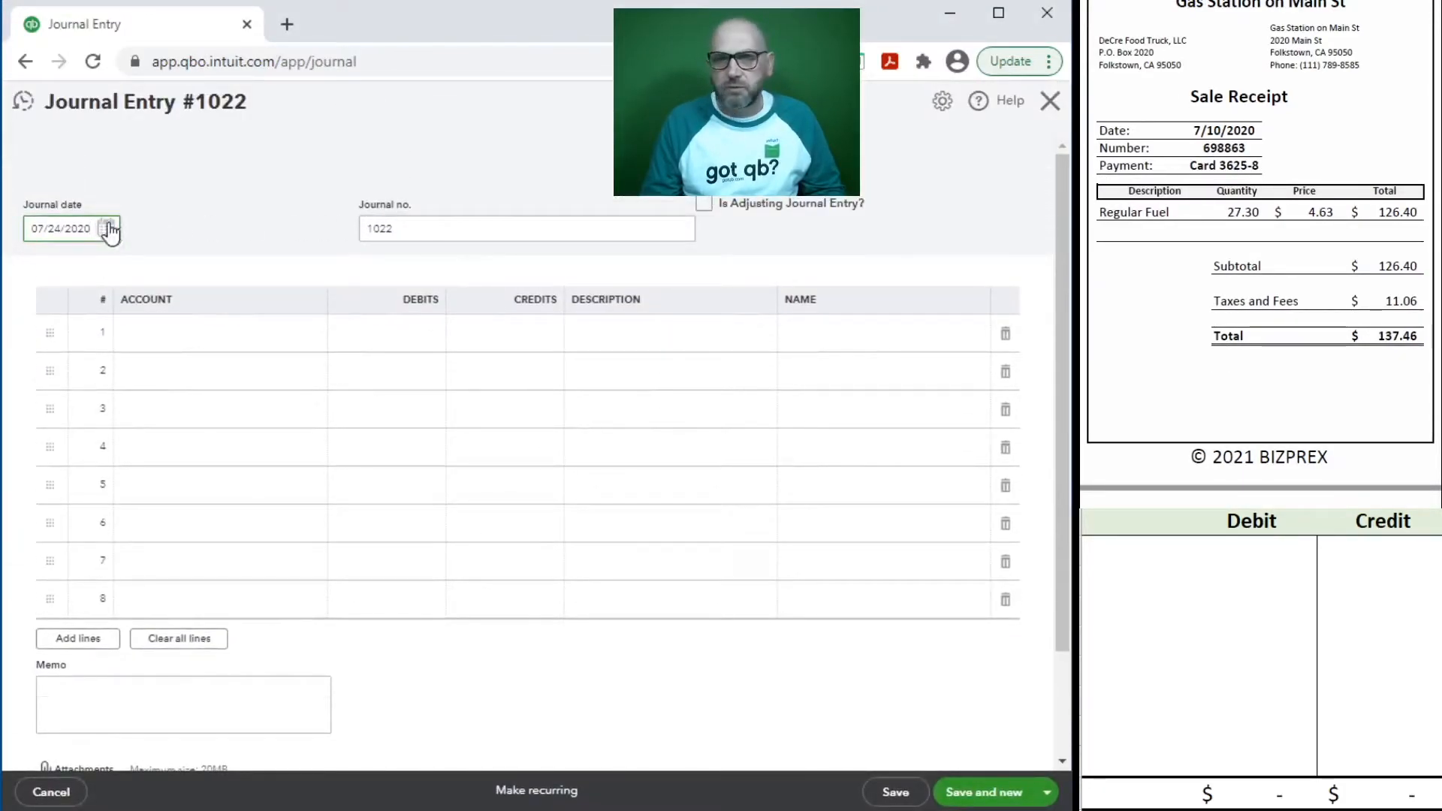
- Set the journal date to 07/10/2020 and the journal number to the receipt number 698863
drag(89, 229, 35, 227)
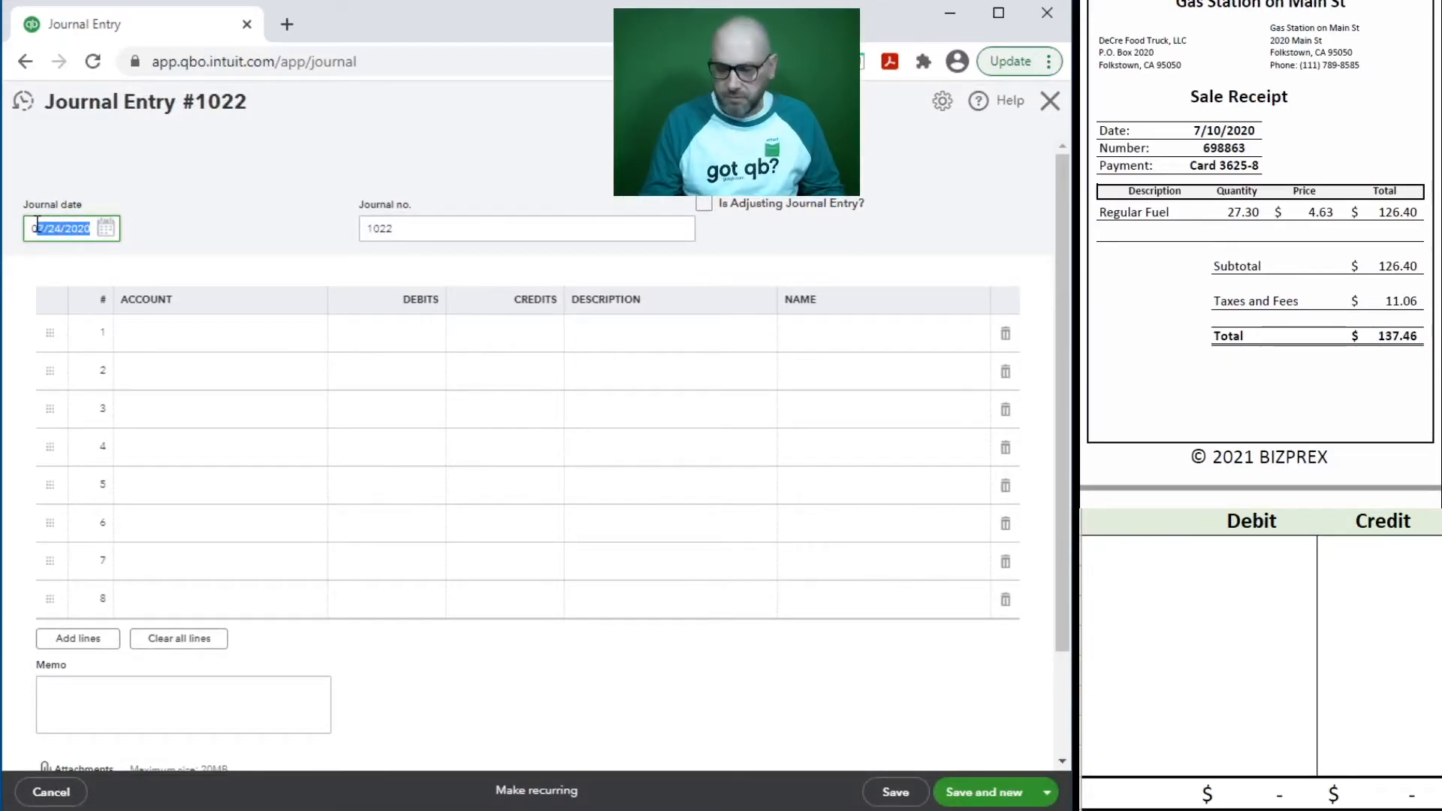
text(07/10)
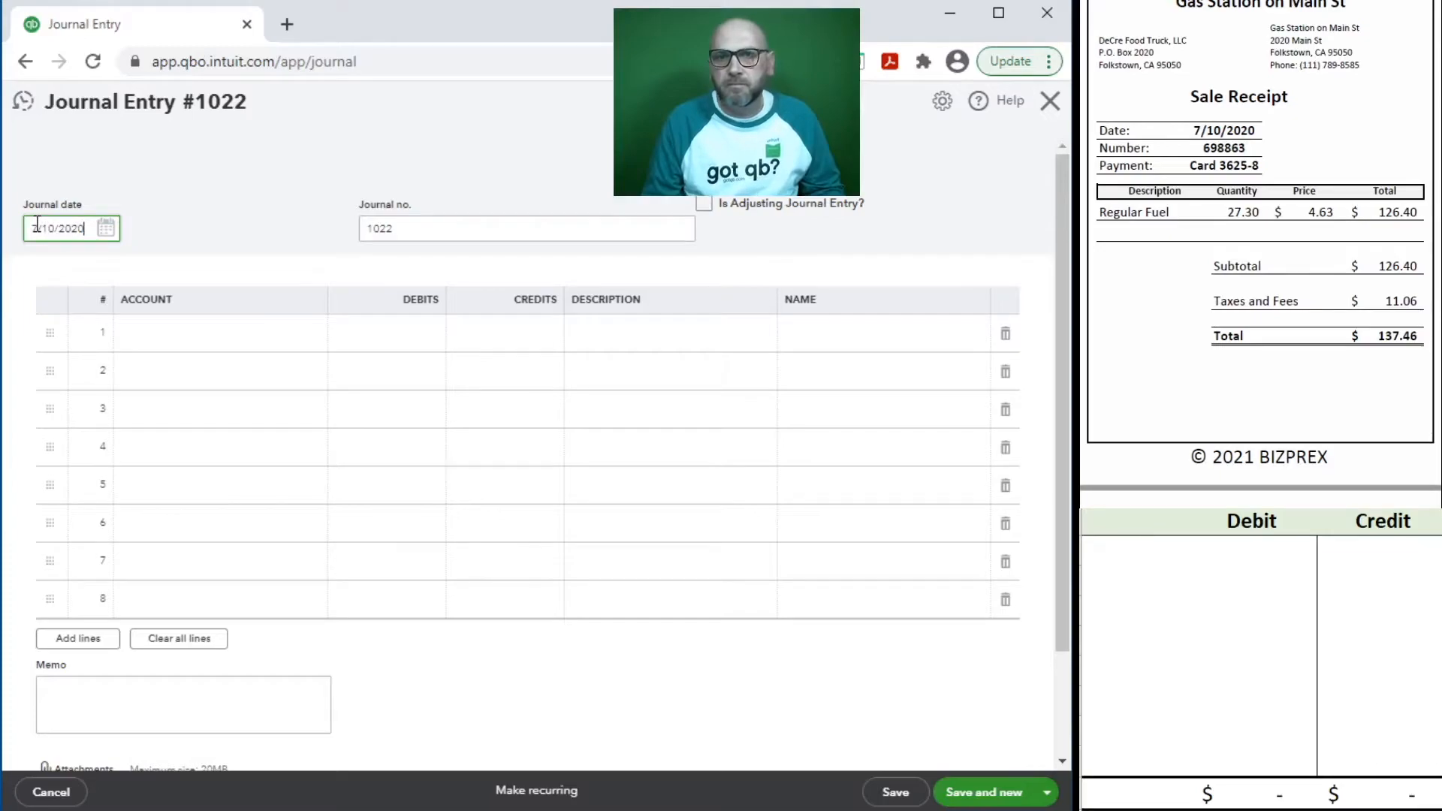
text(/2020)
key(Tab)
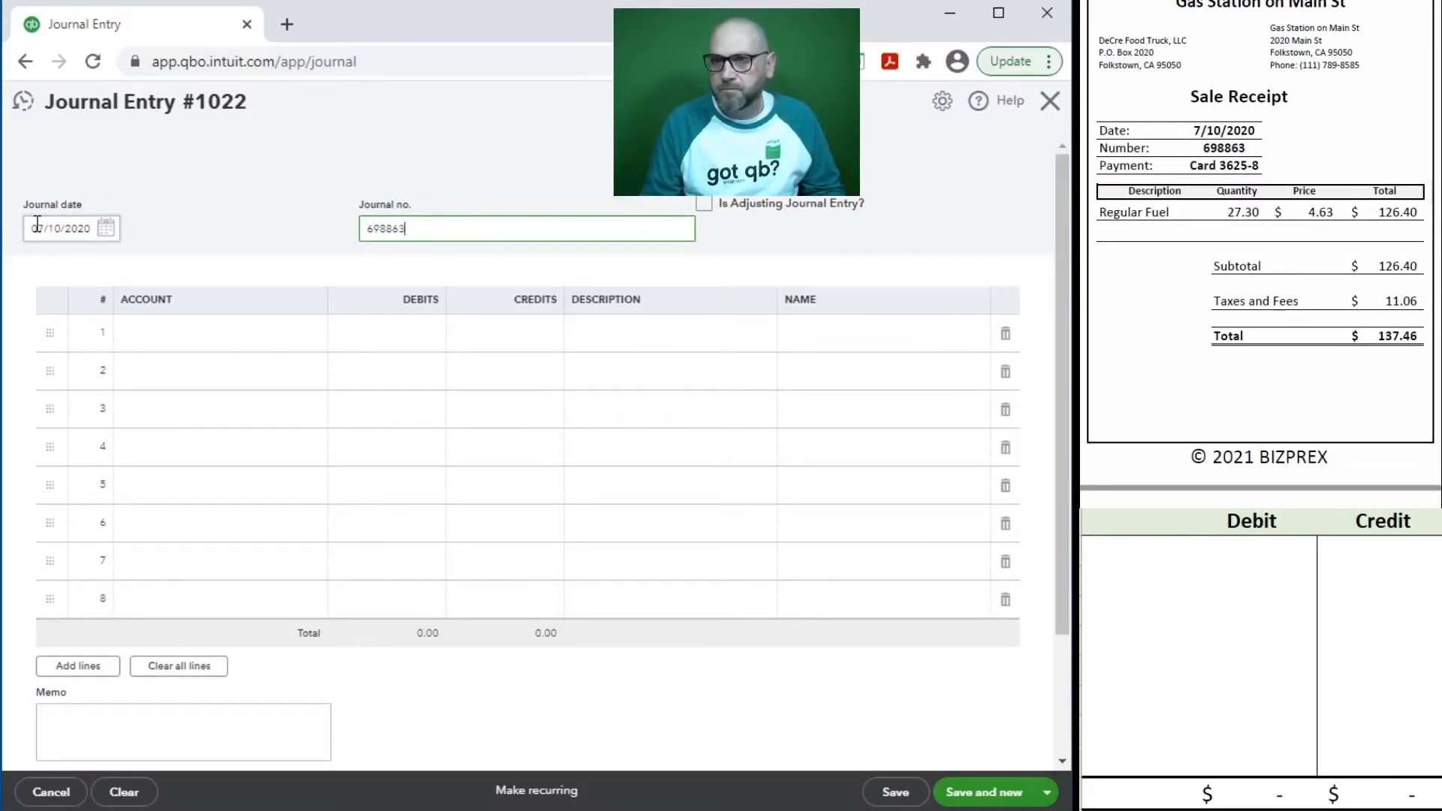
text(698863)
click(148, 338)
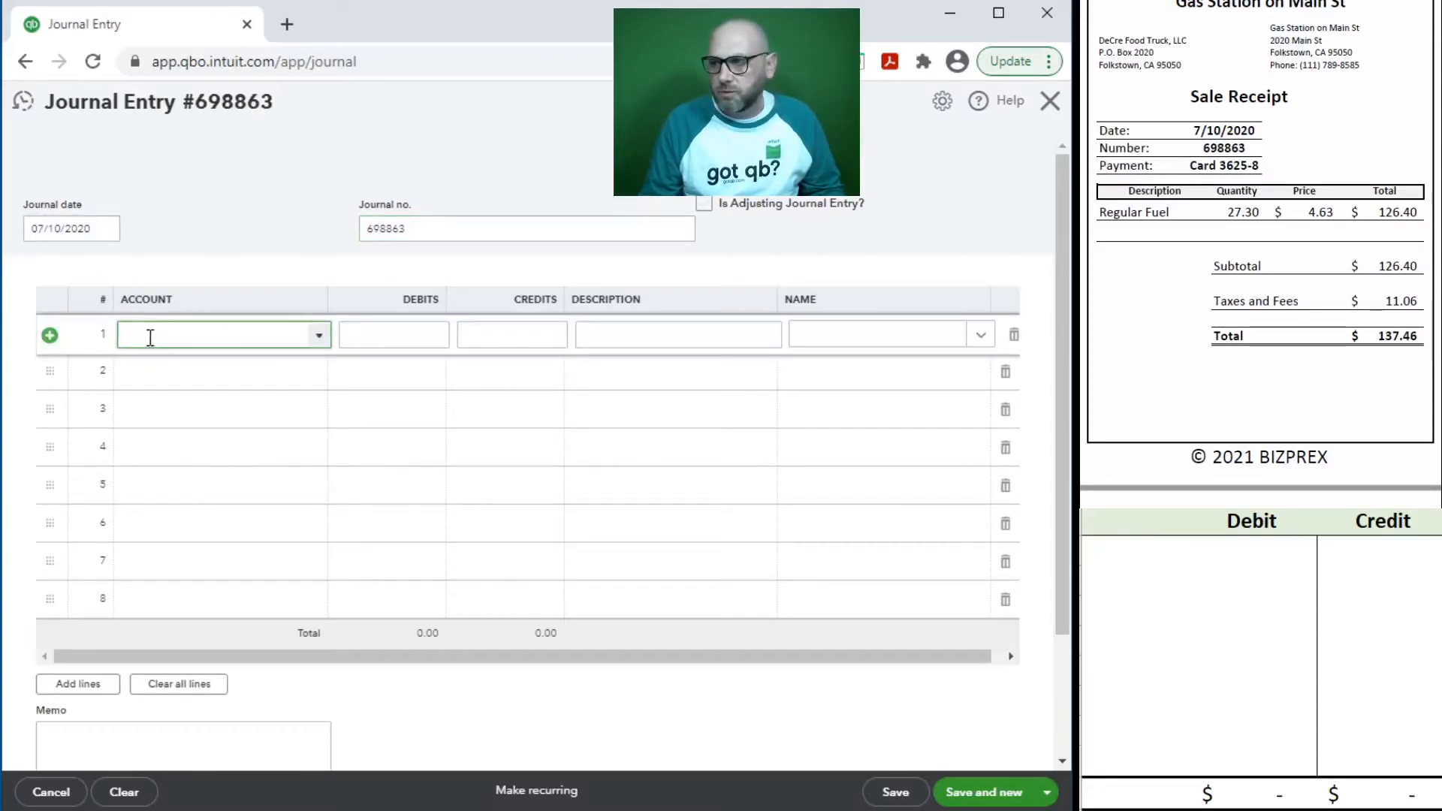
- Assign line 1 to the 63200 Truck Expense - Fuel account with a debit of 137.46
text(fu)
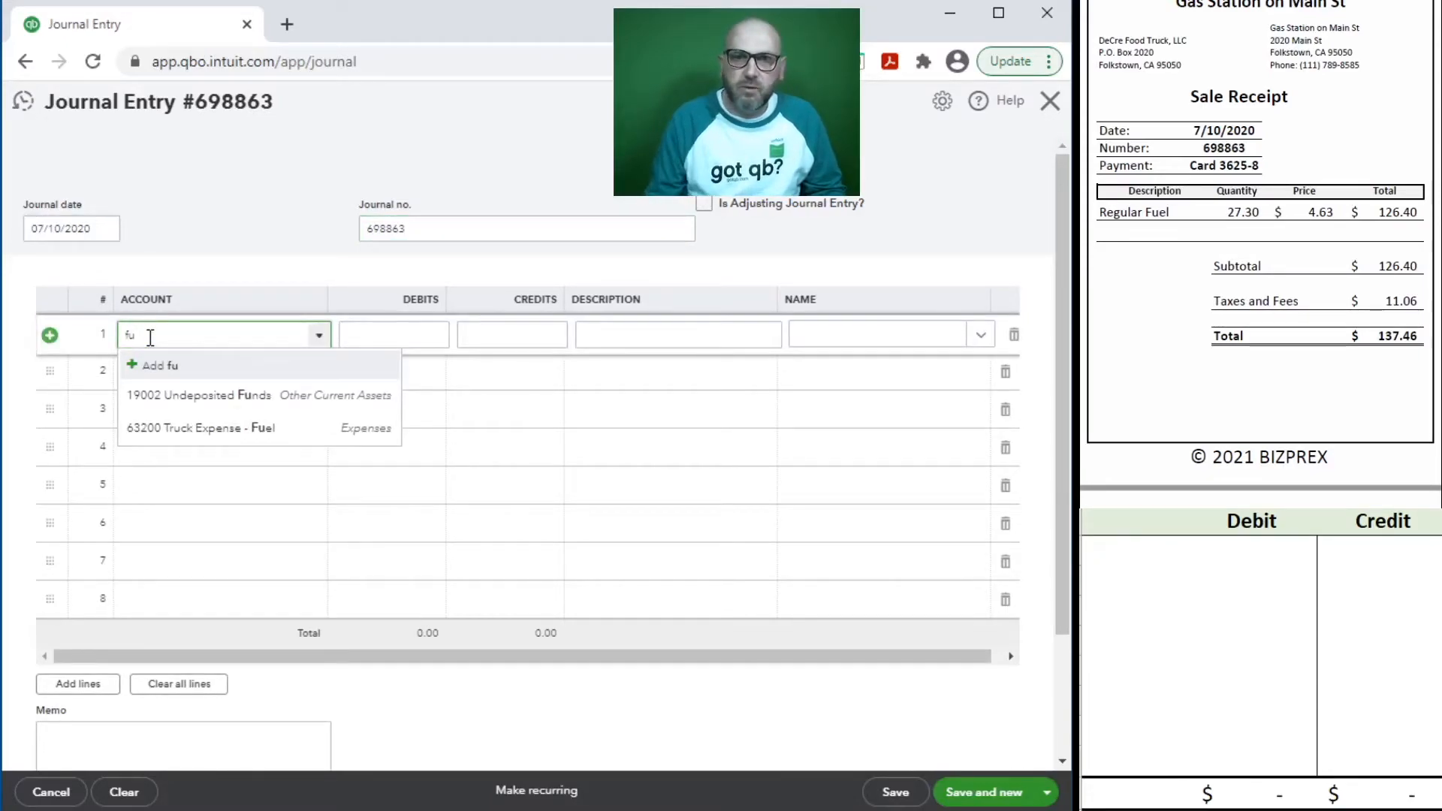
click(233, 428)
click(387, 333)
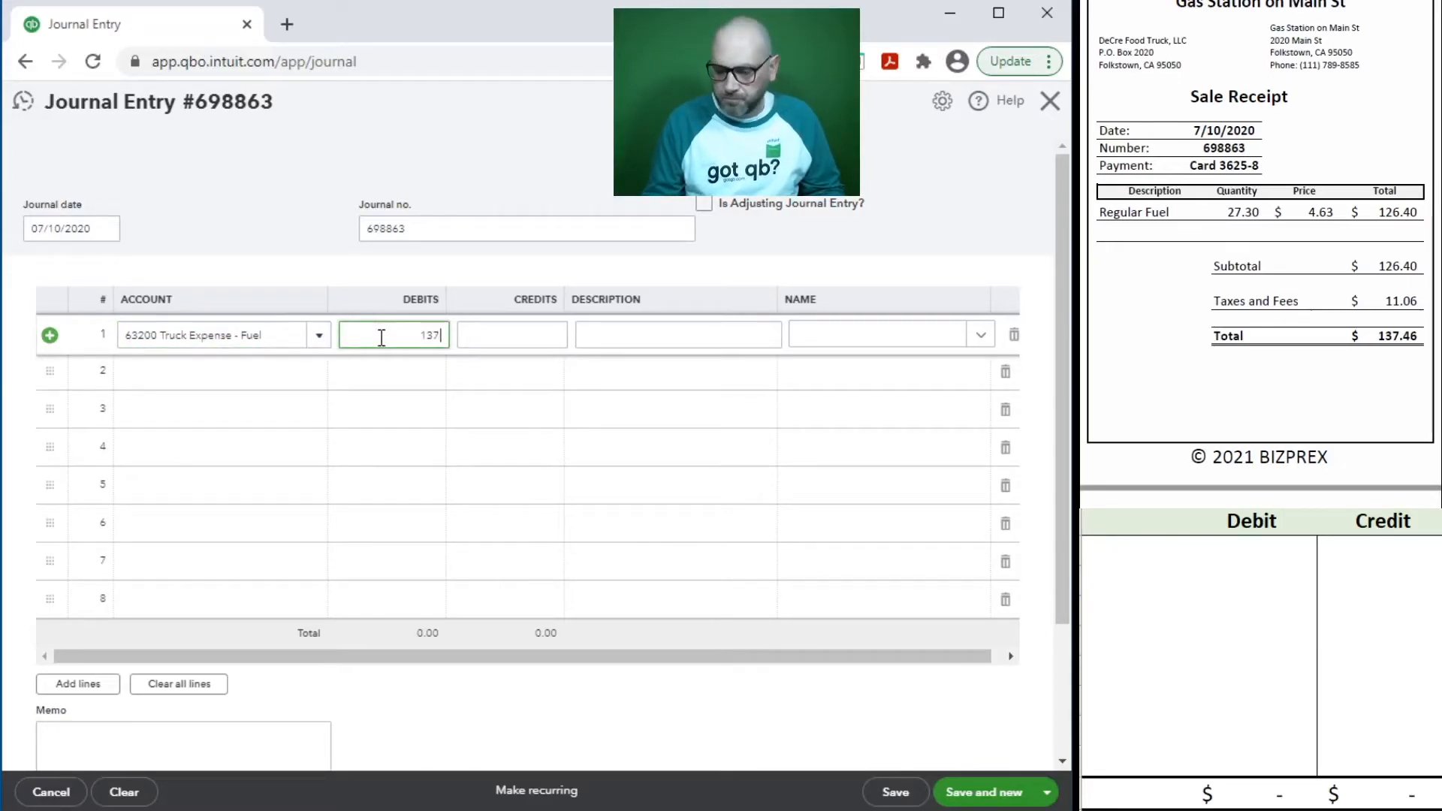
key(Tab)
key(Tab)
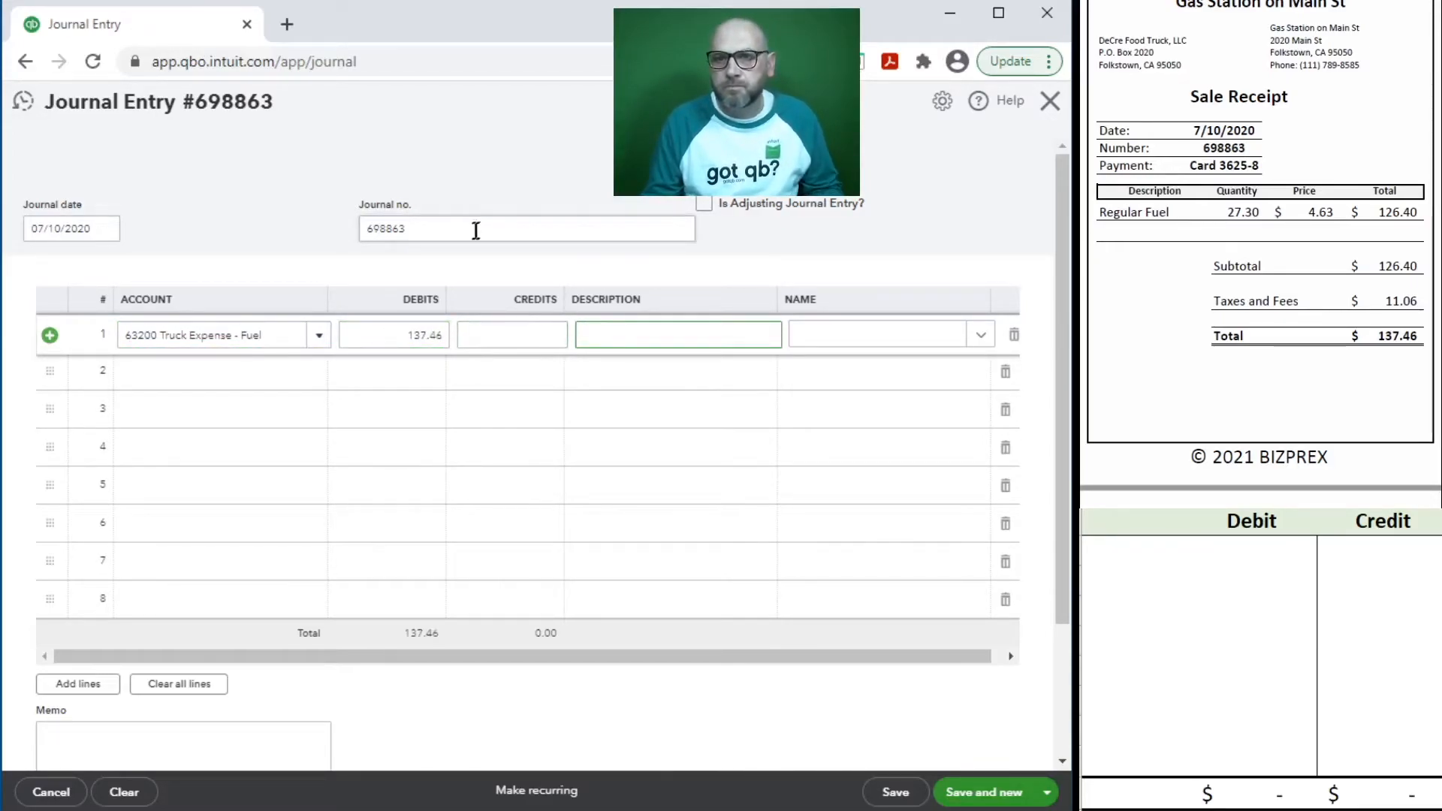
- Copy the journal number 698863 into line 1's description and set its name to Gas Station on Main St
click(366, 230)
key(ctrl+c)
click(646, 334)
key(ctrl+v)
click(832, 333)
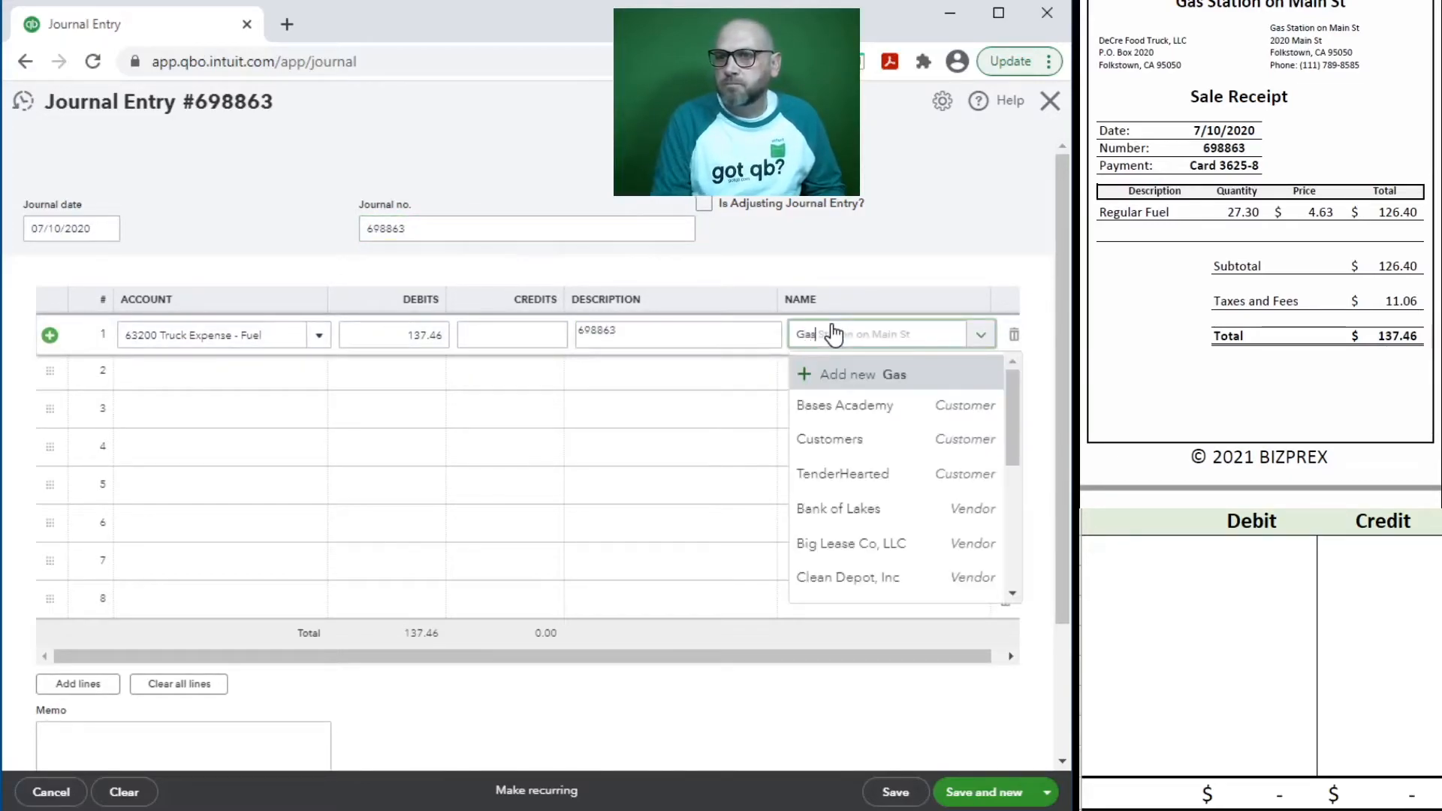
click(838, 406)
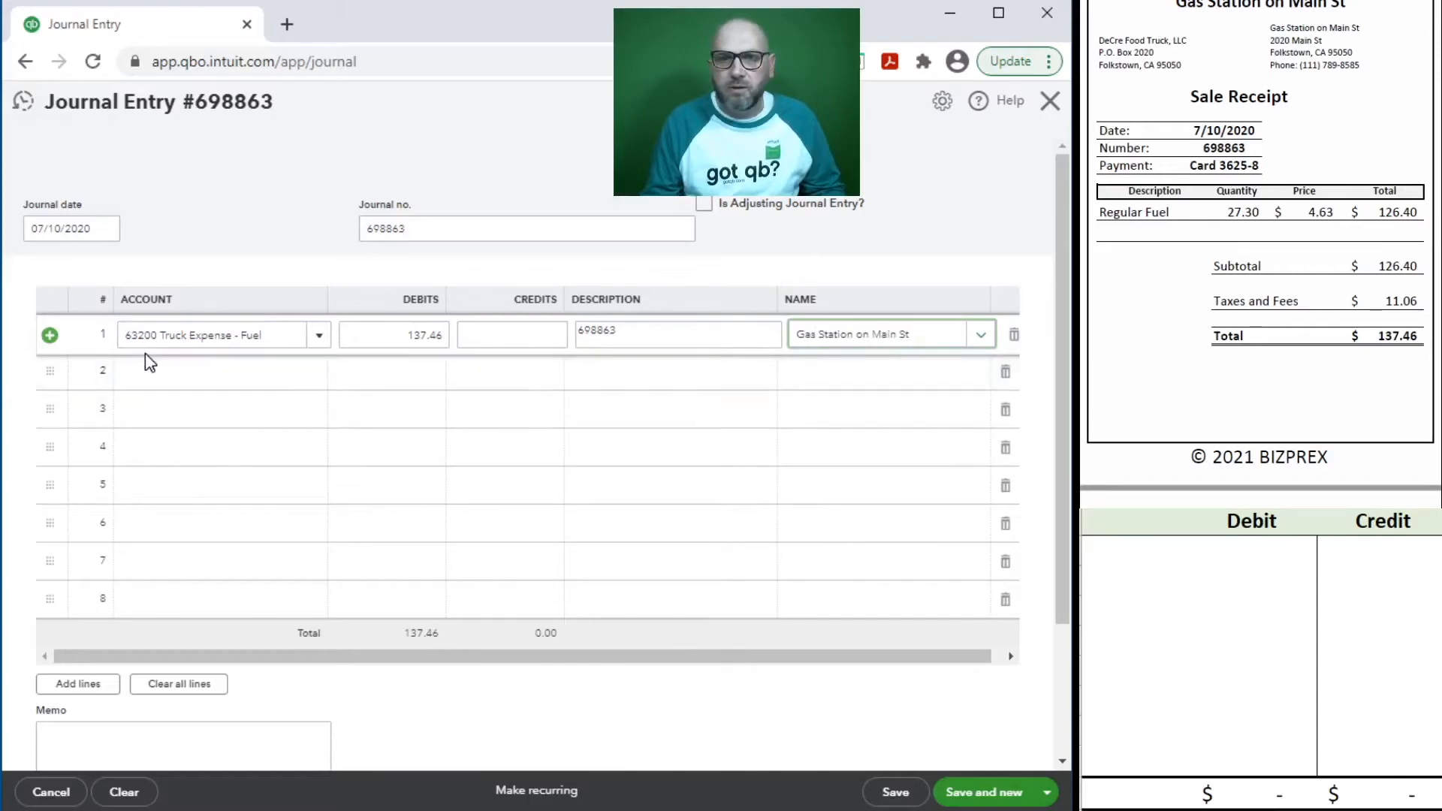
- Fill line 2 with the 21100 Credit Card account for the 137.46 credit and the vendor Gas Station on Main St
click(154, 371)
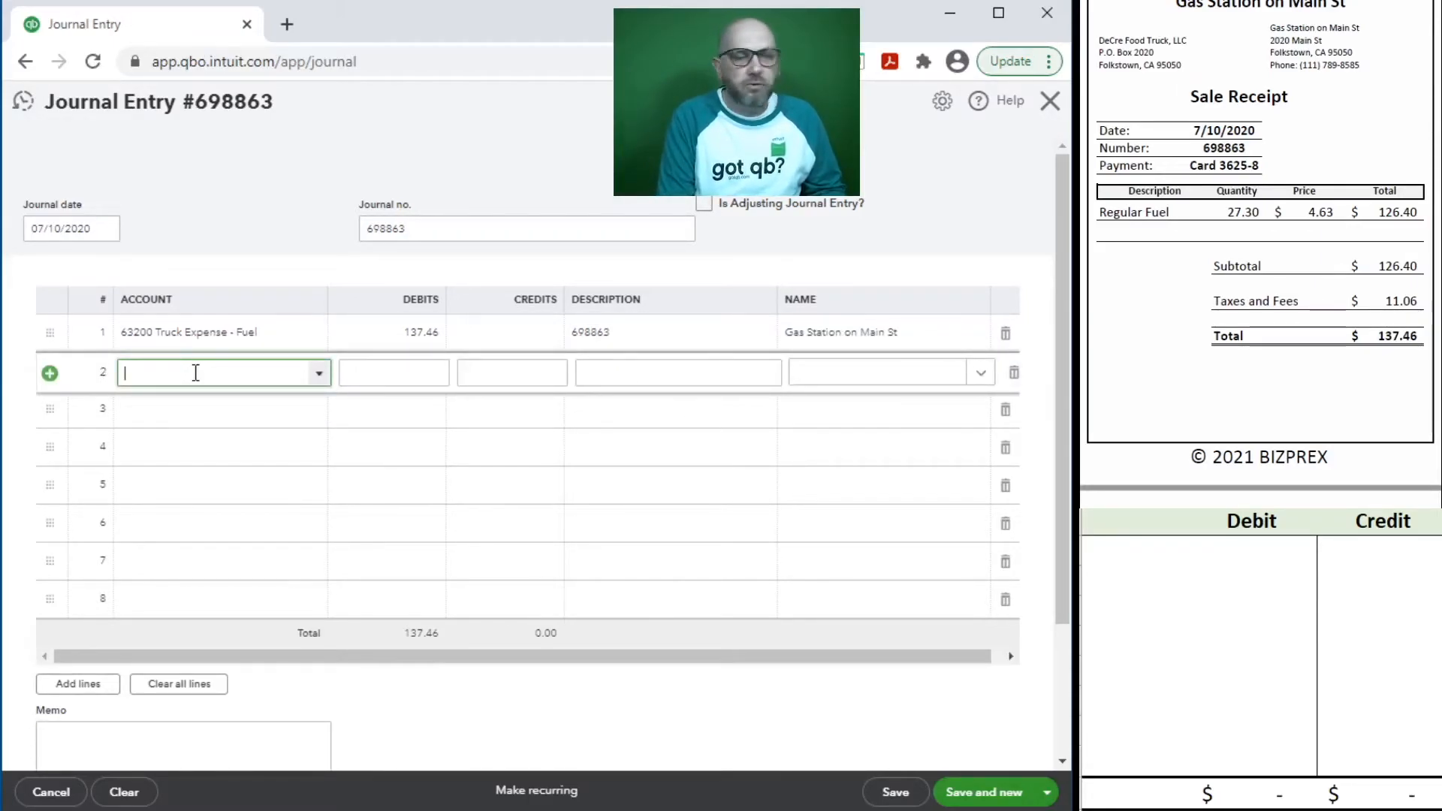
text(cred)
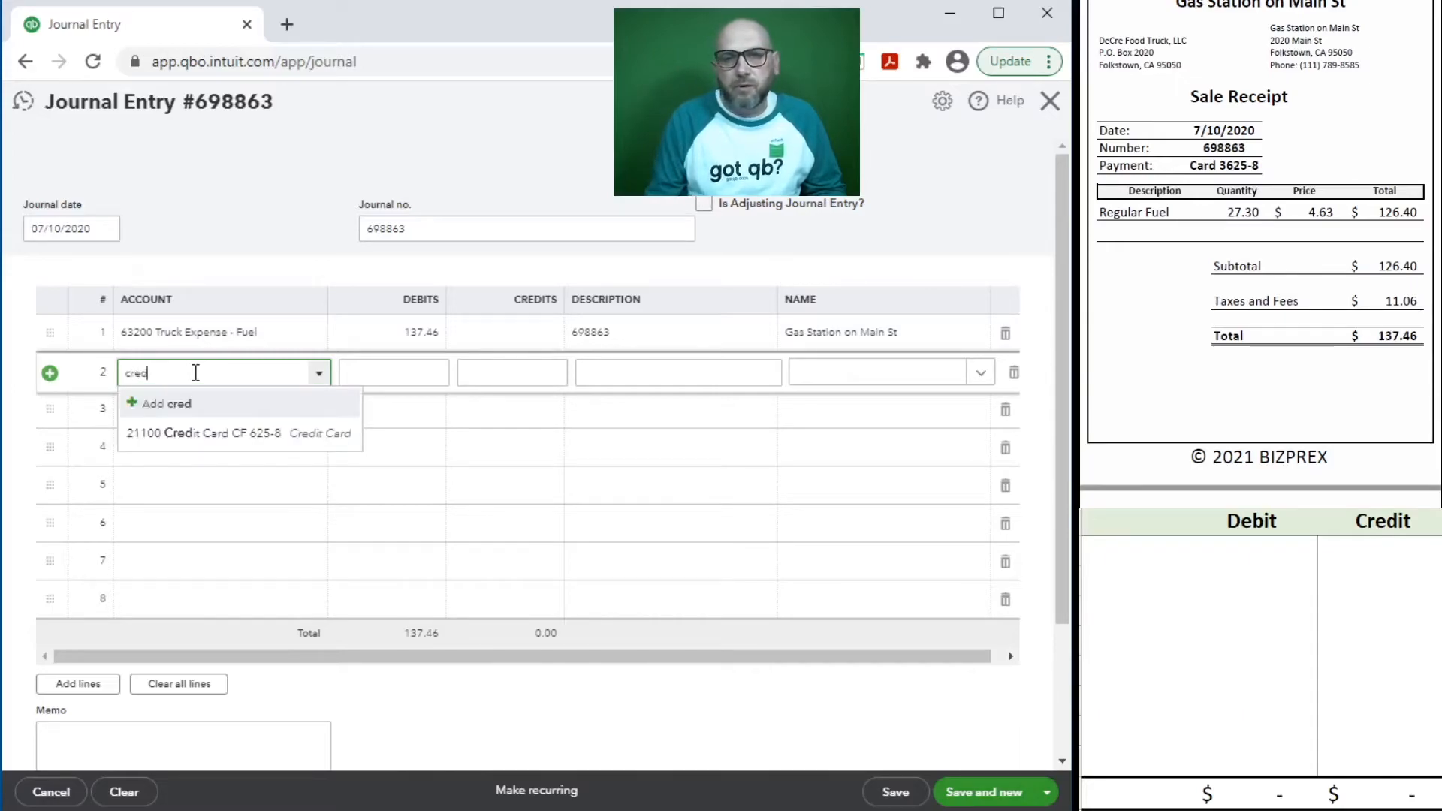
click(197, 433)
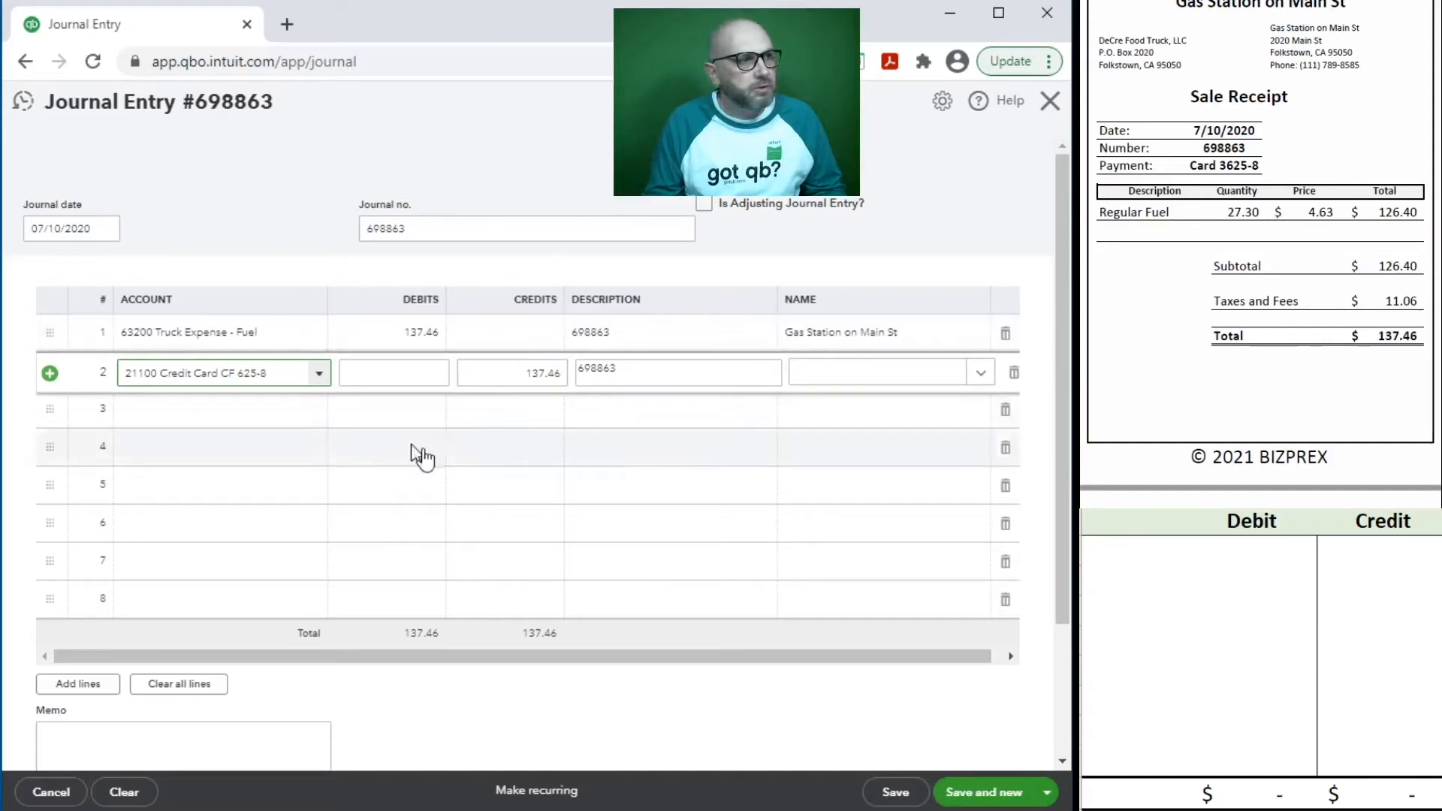
click(871, 376)
text(Gas)
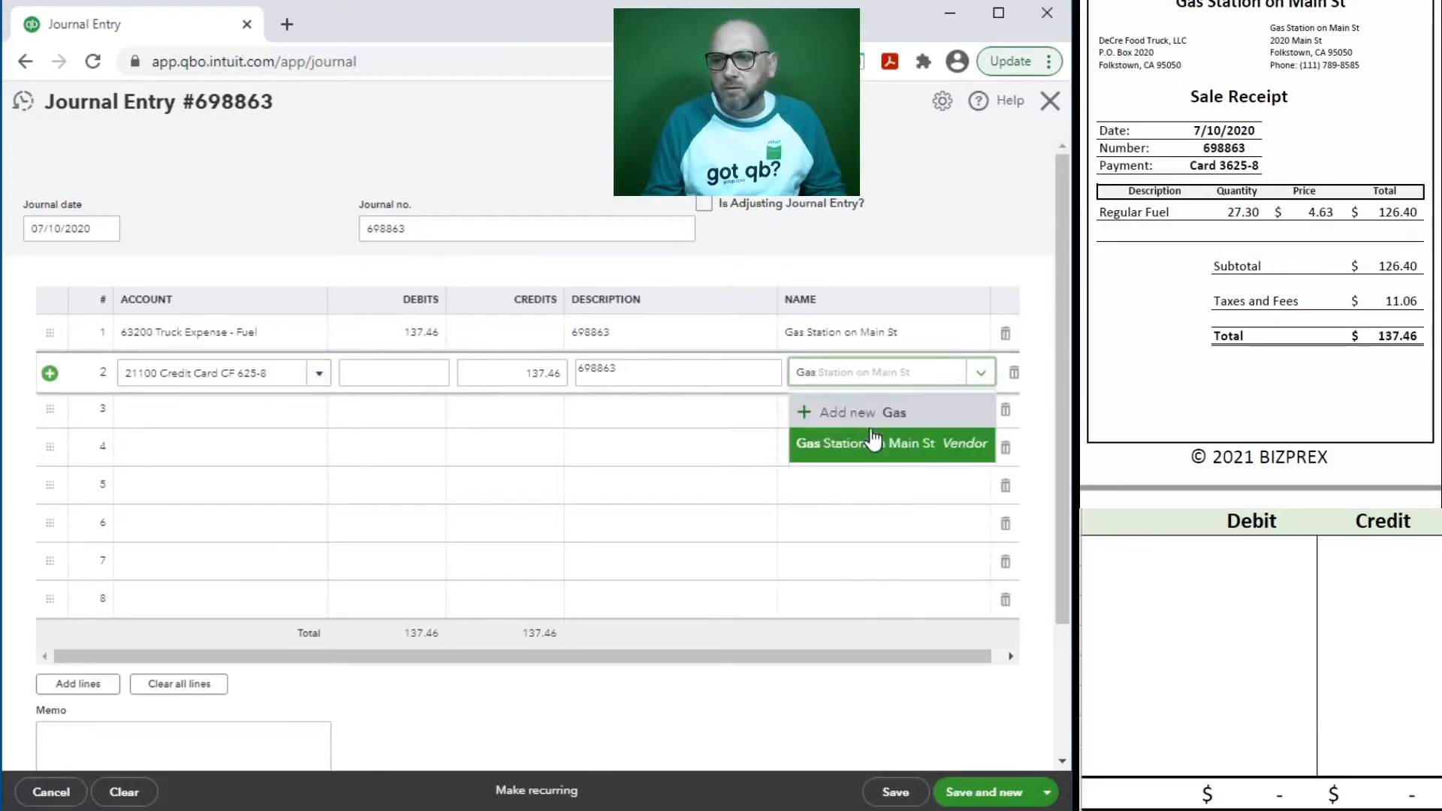
click(856, 443)
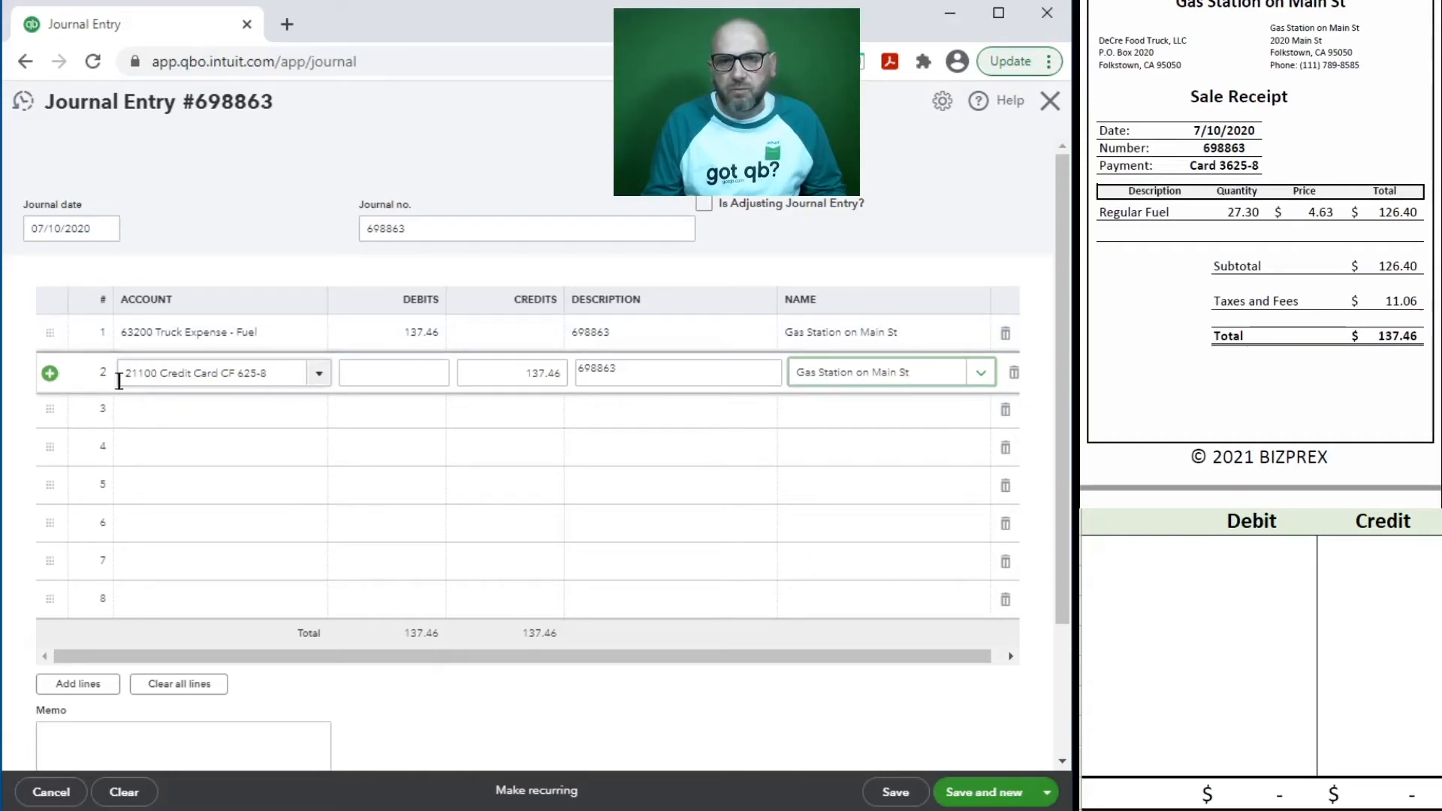
- Save the fuel journal entry, start a new one, and bring up the 7/25/2020 Gas Station on Main St receipt
click(1001, 795)
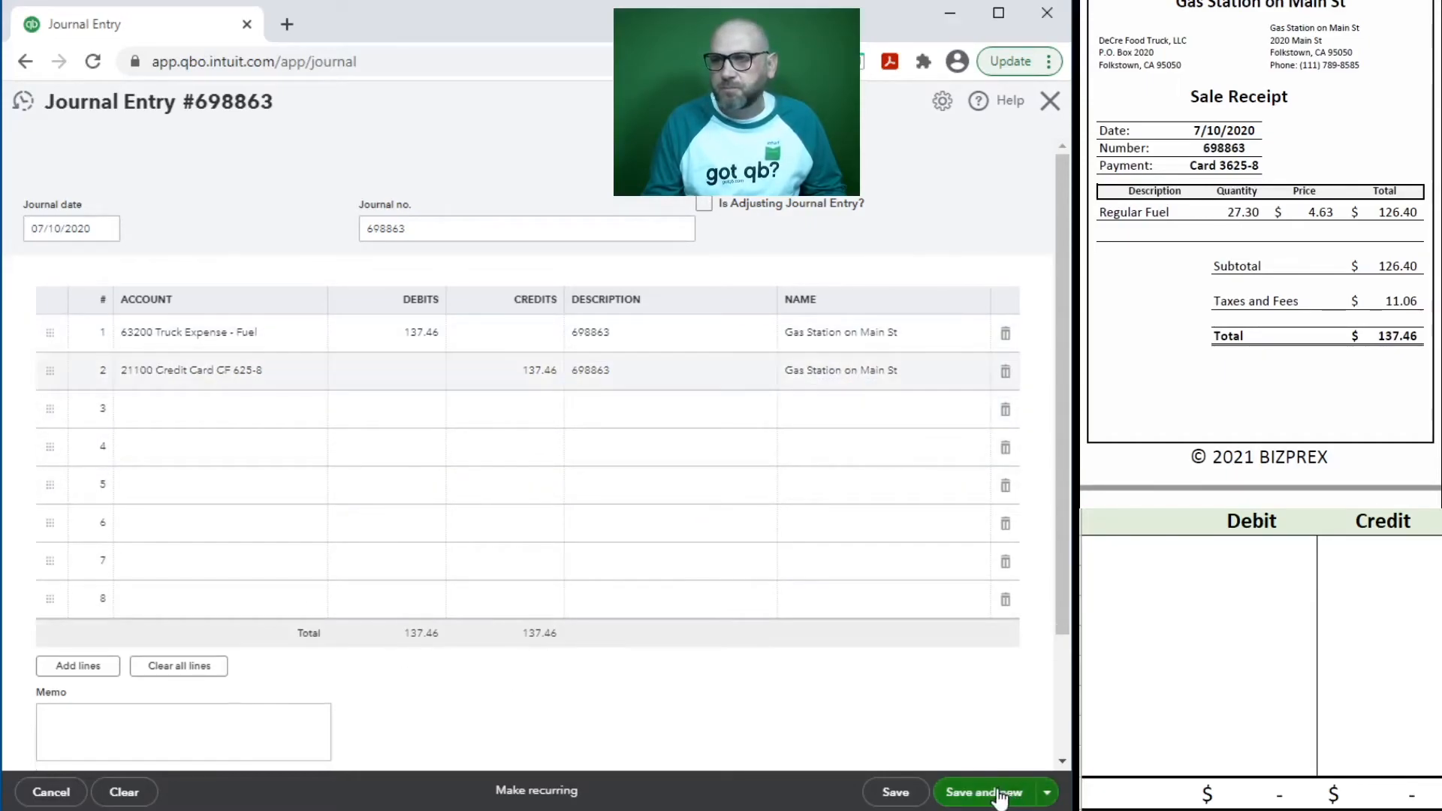
click(994, 794)
scroll(1149, 278, down, 5)
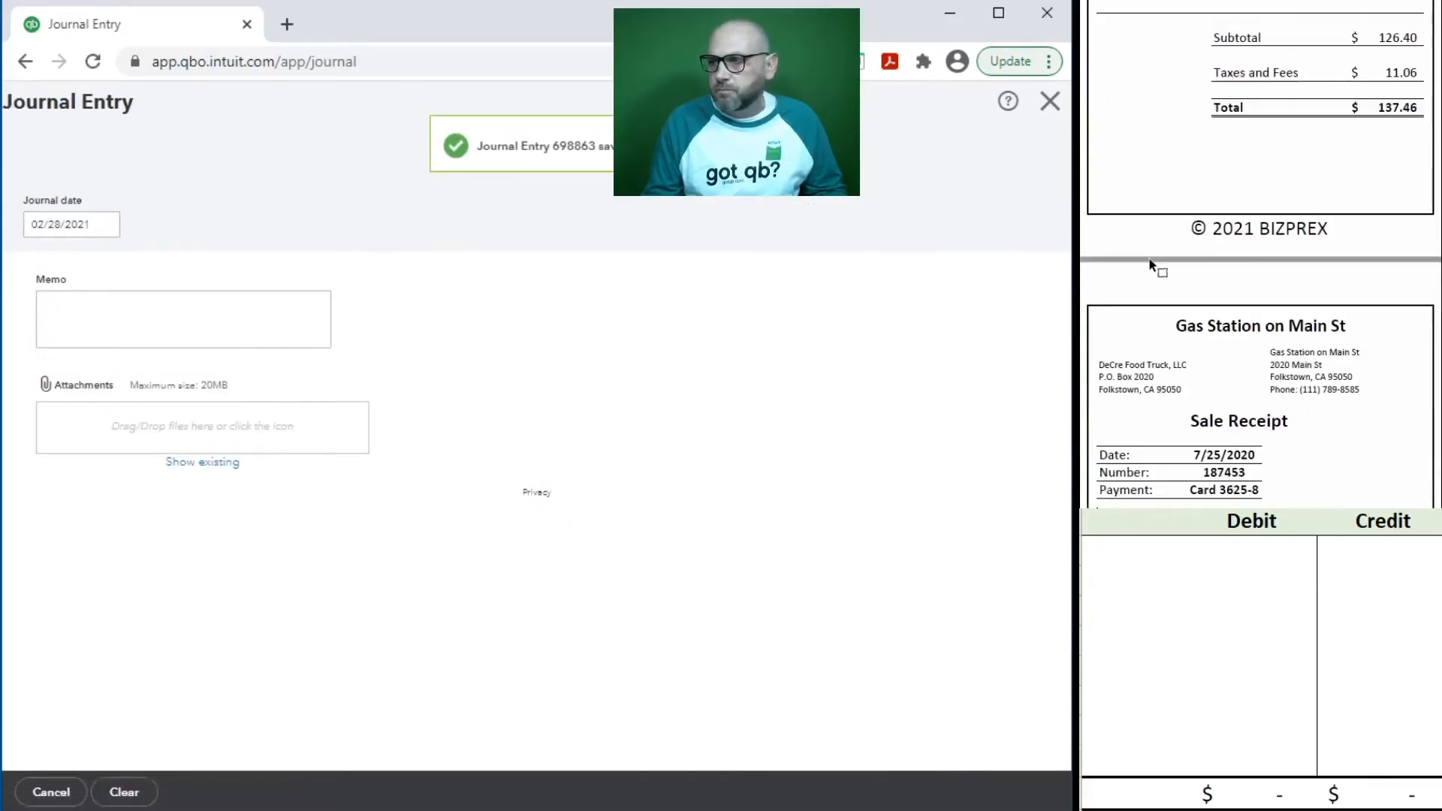
scroll(1147, 283, down, 1)
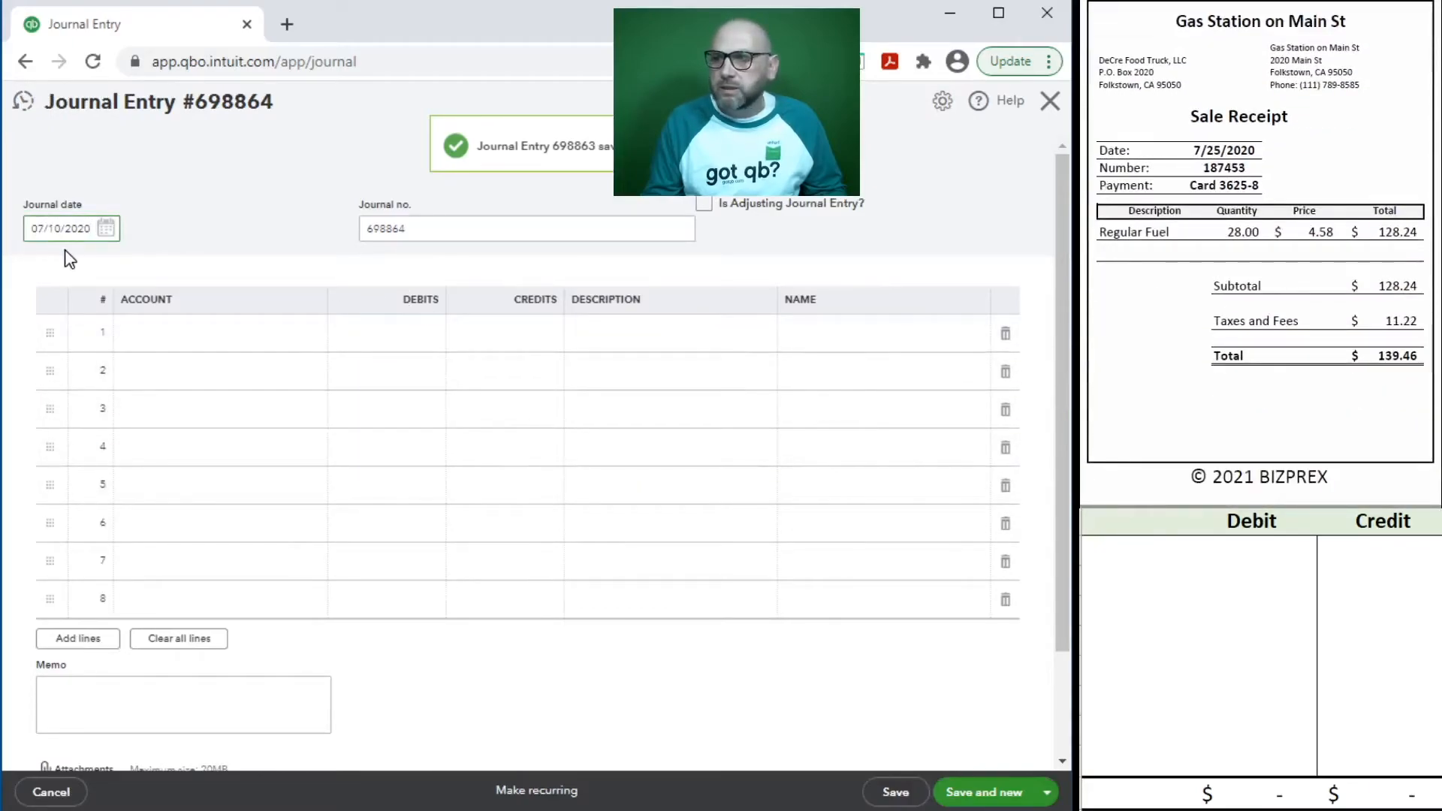
- Set the journal date to 07/25/2020 and the journal number to the receipt number 187453
key(BackSpace)
key(BackSpace)
key(BackSpace)
key(BackSpace)
key(BackSpace)
key(BackSpace)
key(BackSpace)
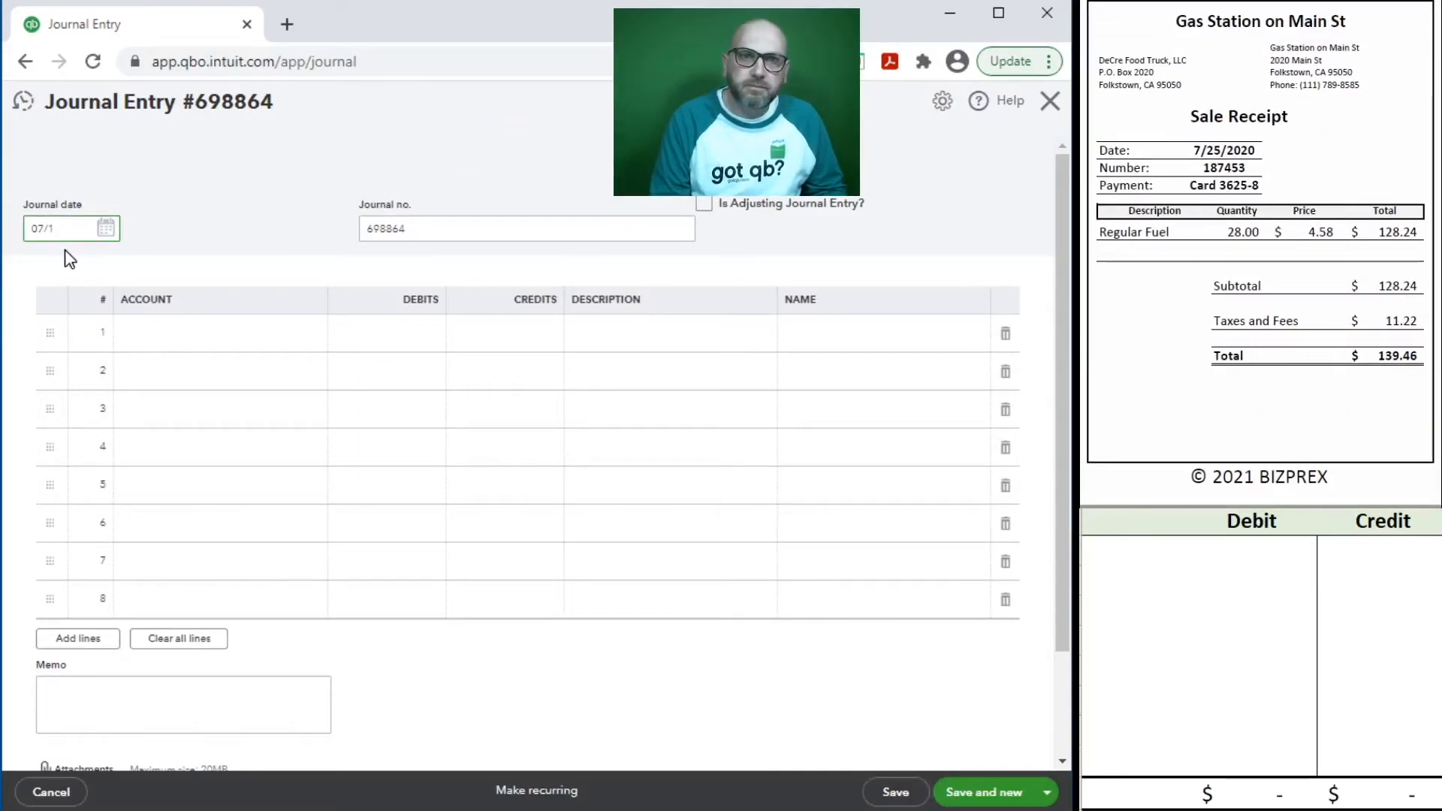
text(25/20)
key(Tab)
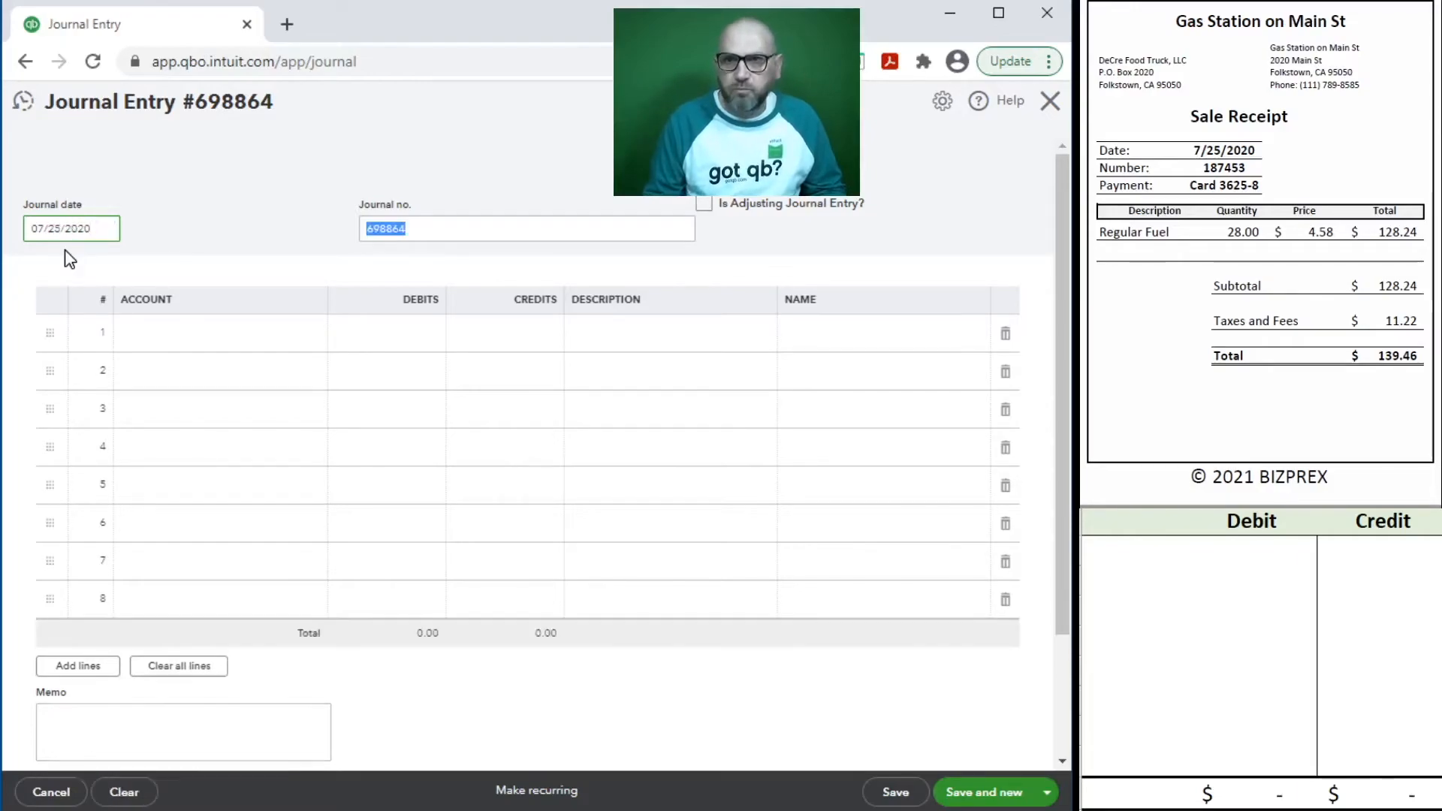
text(18)
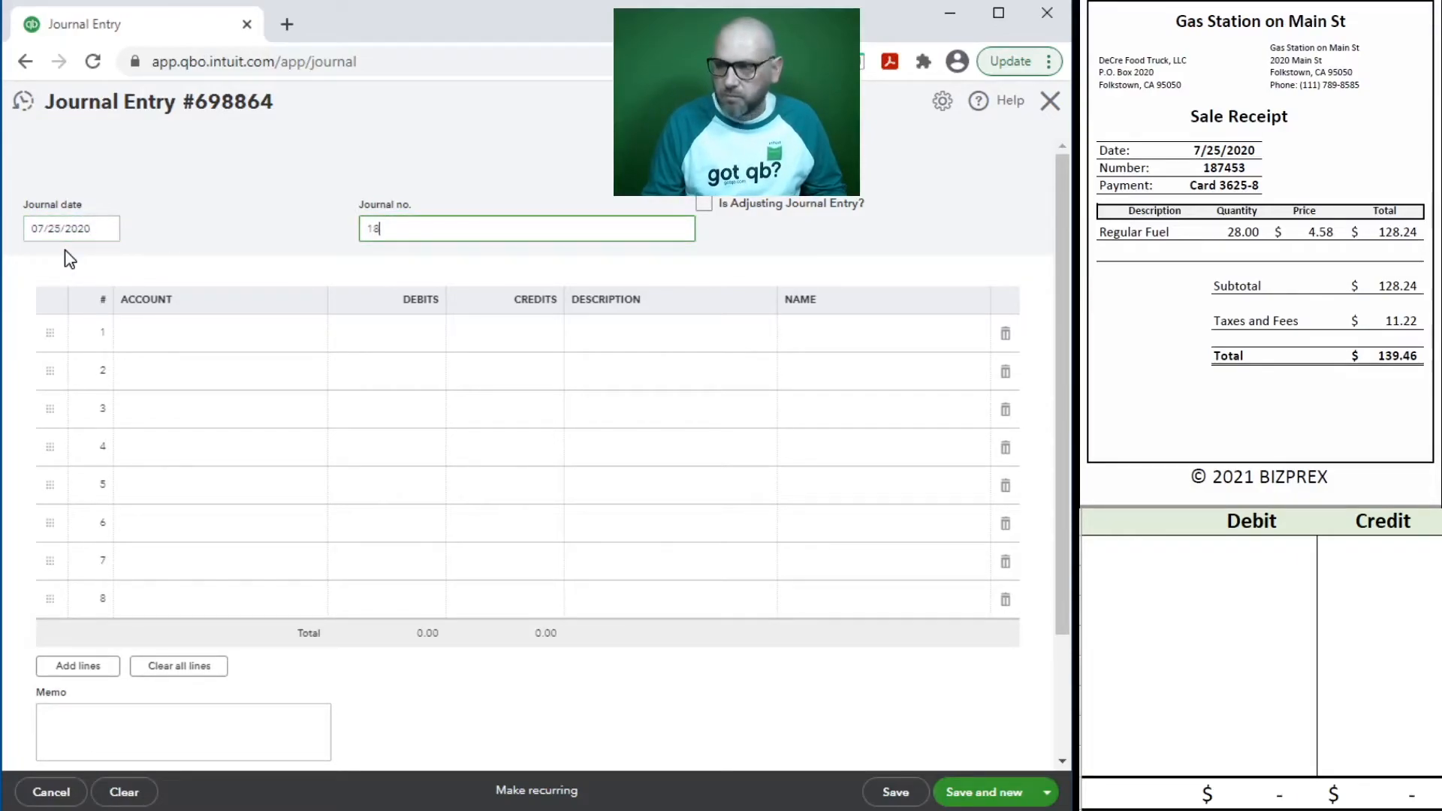
text(7453)
- Assign line 1 to the 63200 Truck Expense - Fuel account with a debit of 139.46
click(167, 336)
text(fue)
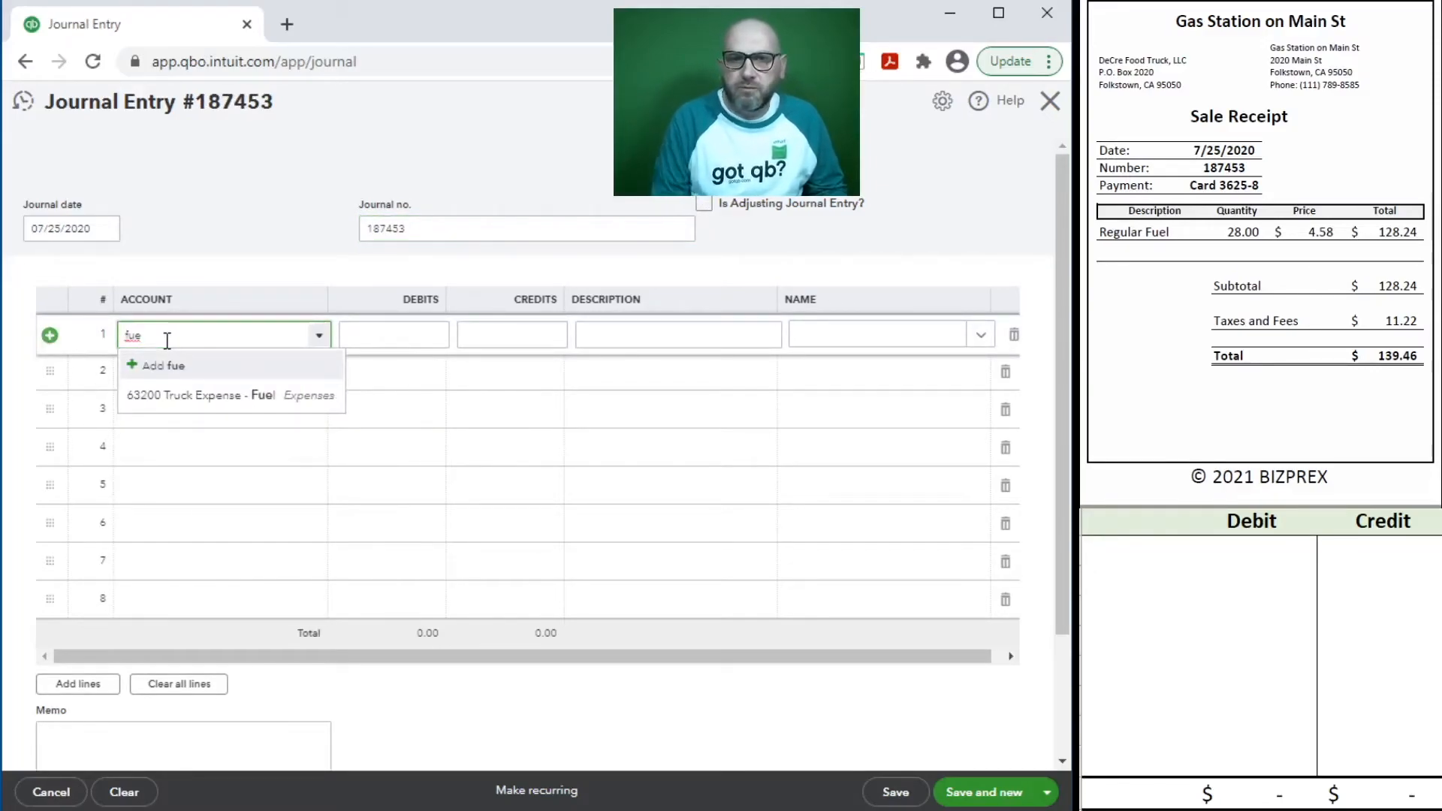
click(196, 395)
click(354, 341)
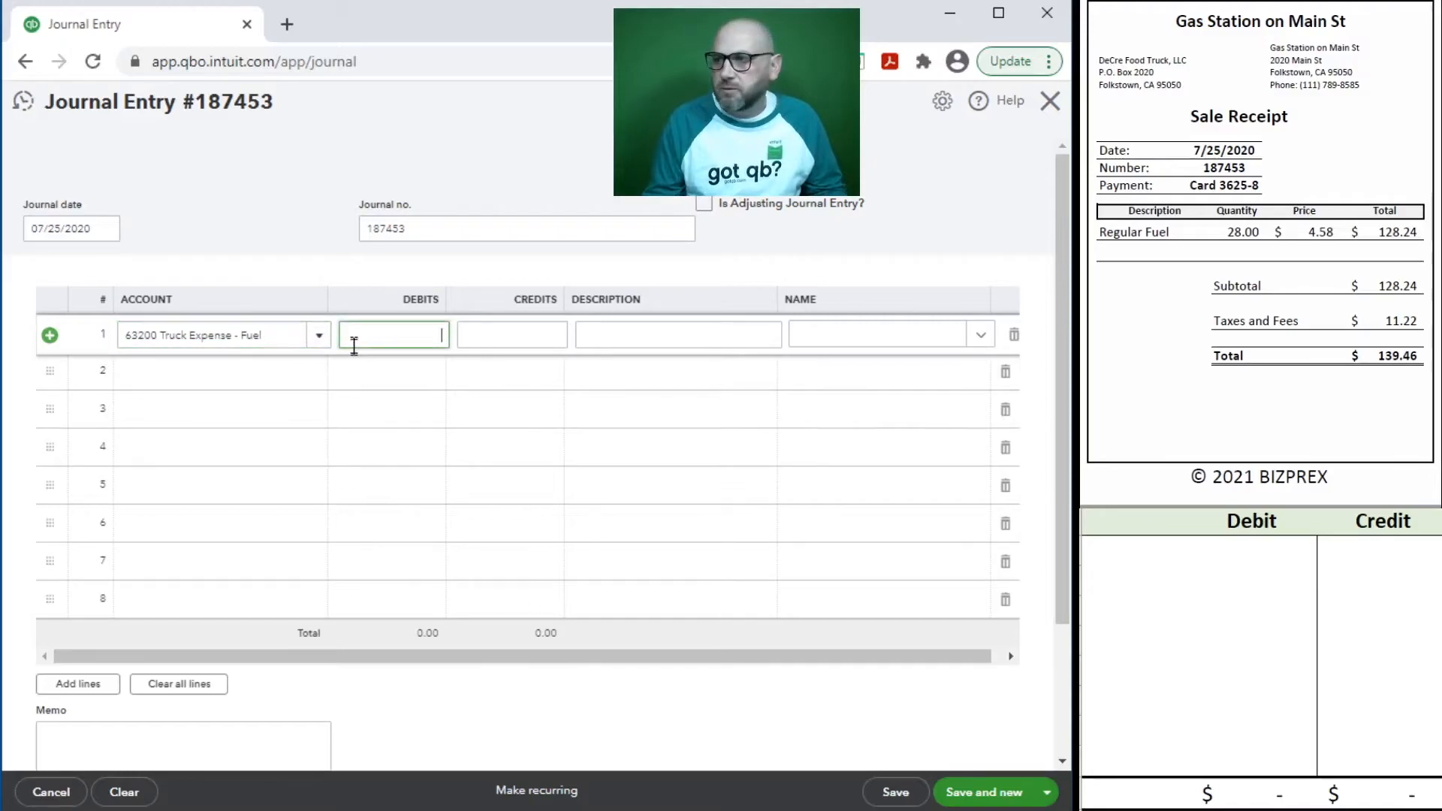
text(139.46)
key(Tab)
key(Tab)
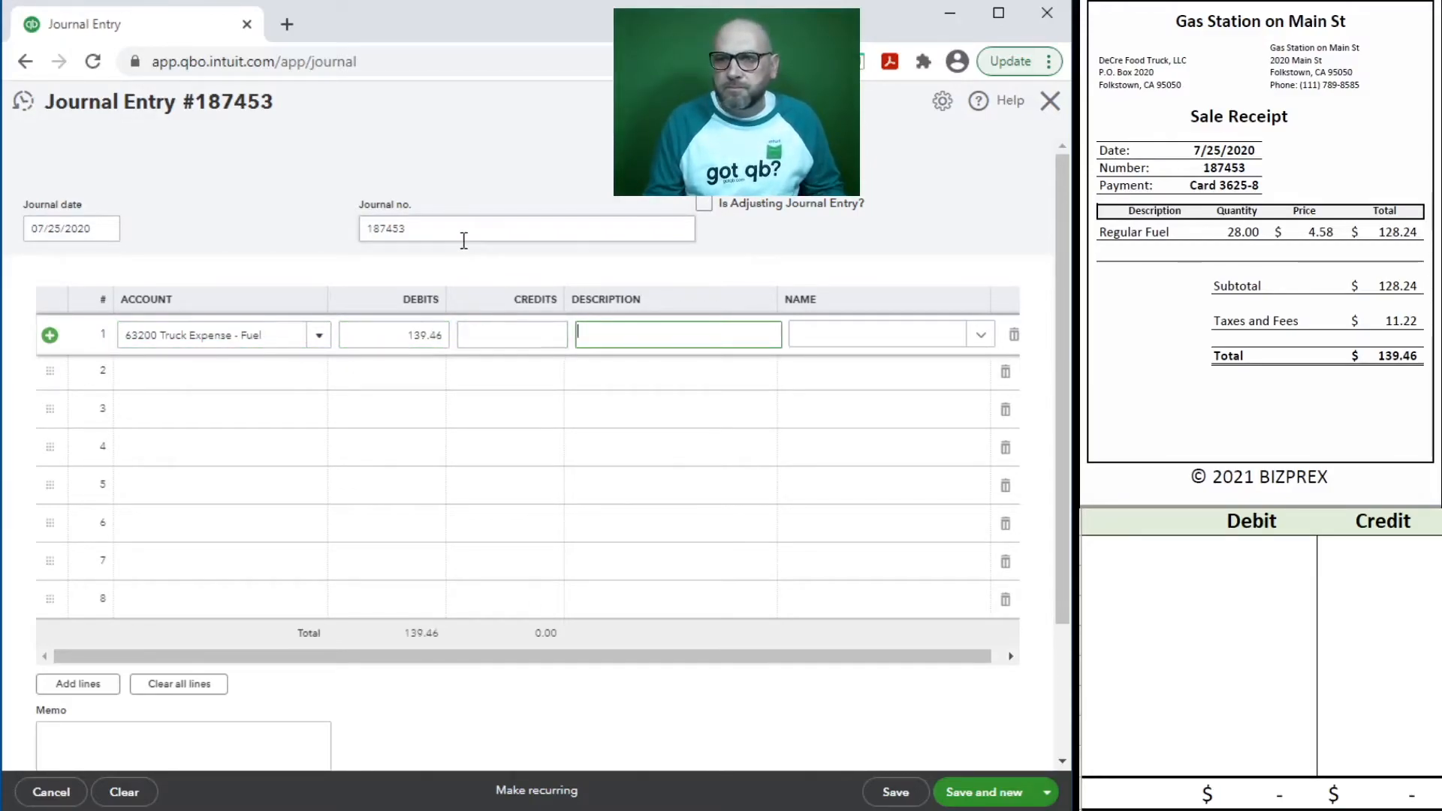
- Copy the journal number 187453 into line 1's description and set its name to Gas Station on Main St
drag(463, 240, 325, 225)
key(ctrl+c)
click(749, 331)
key(ctrl+v)
click(851, 338)
text(Ga)
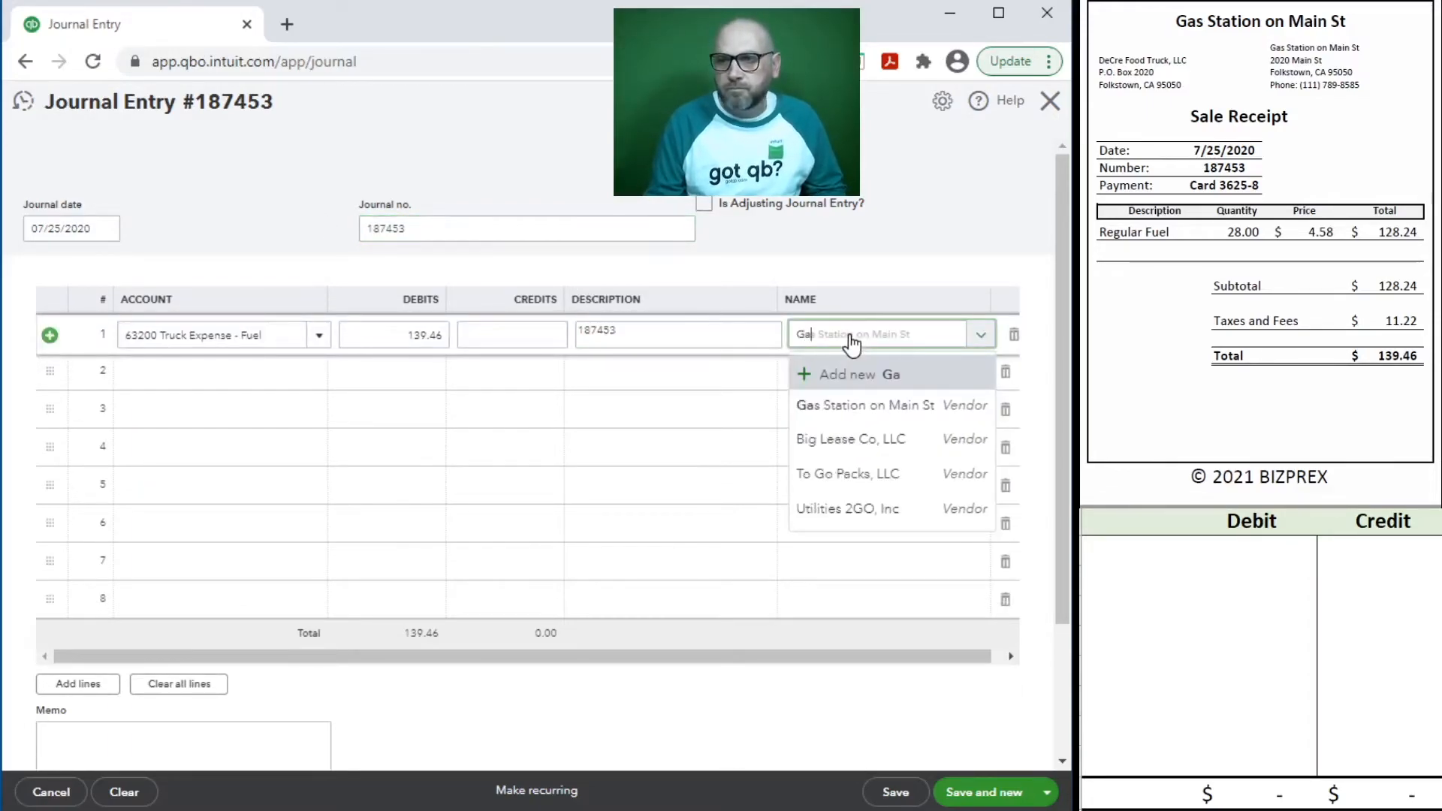
click(864, 407)
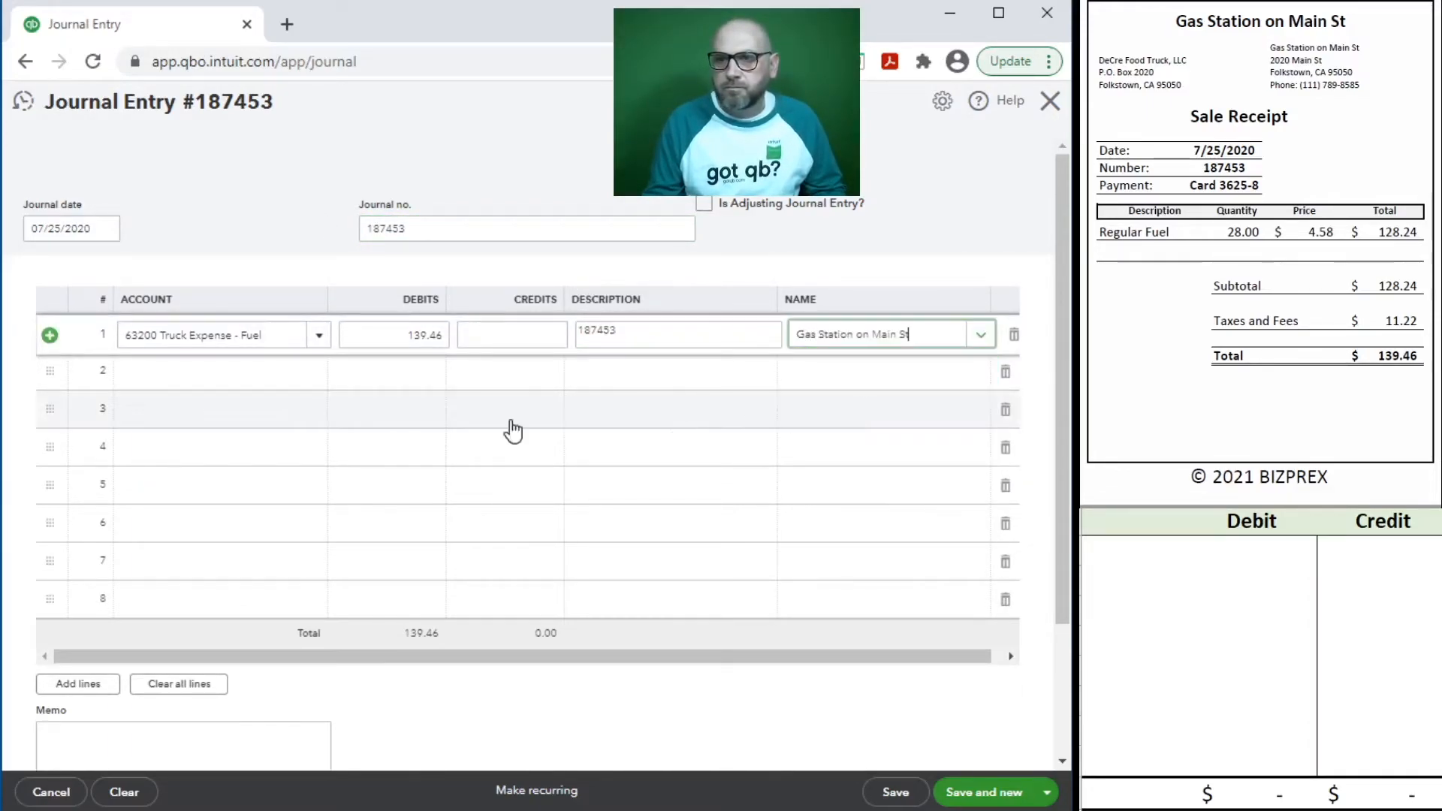
- Fill line 2 with 21100 Credit Card for the 139.46 credit and vendor Gas Station on Main St, and save into a new entry
click(203, 370)
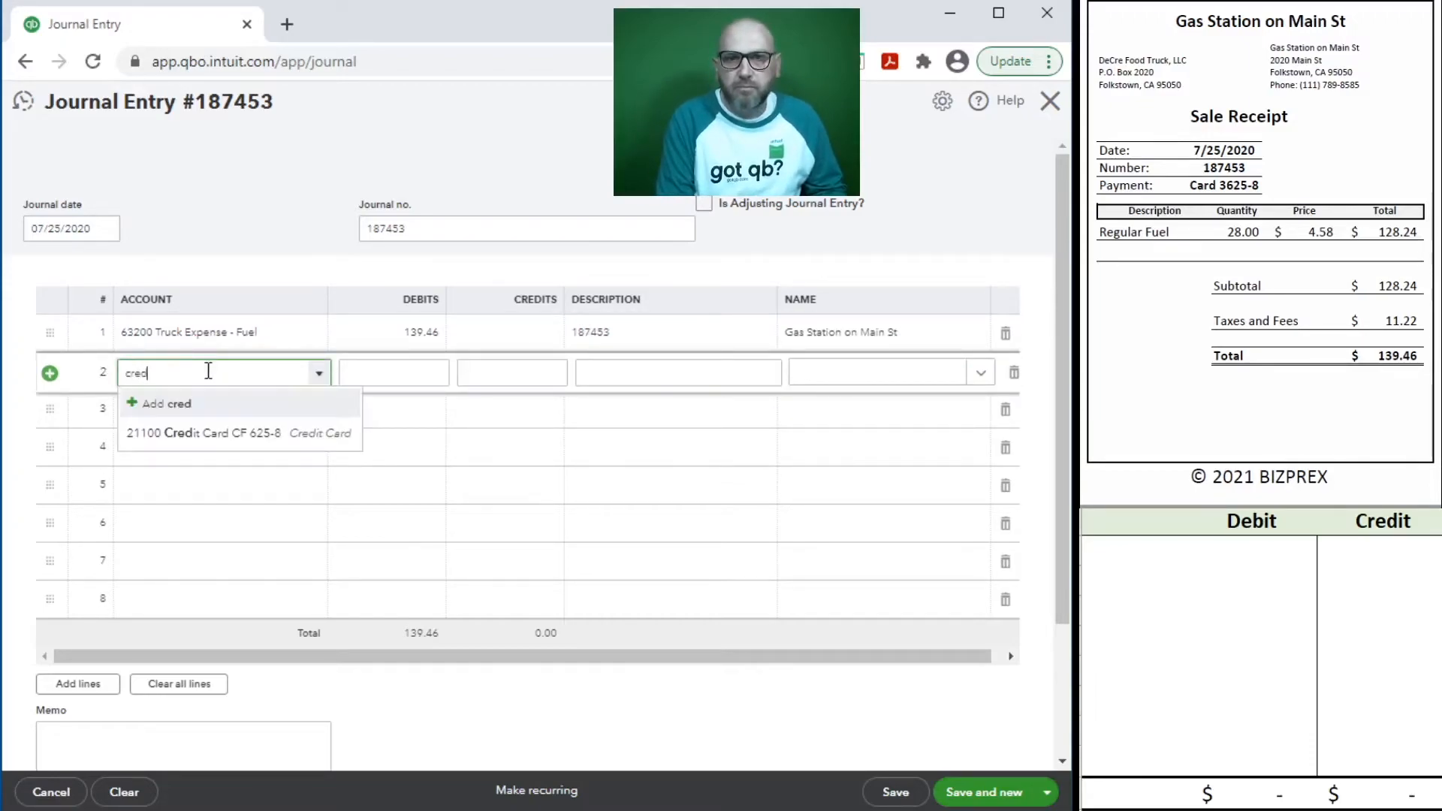
click(180, 435)
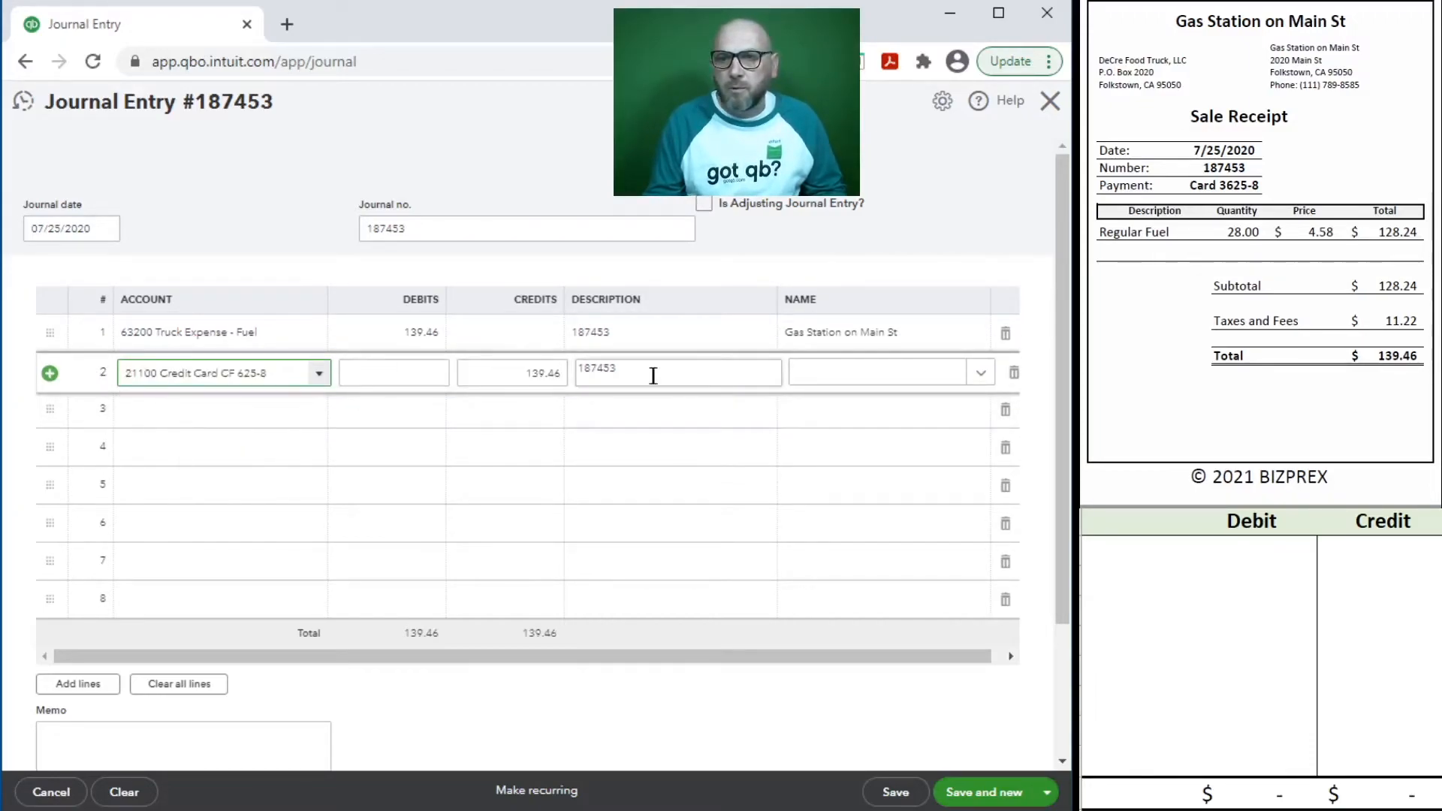
click(856, 370)
text(Gas)
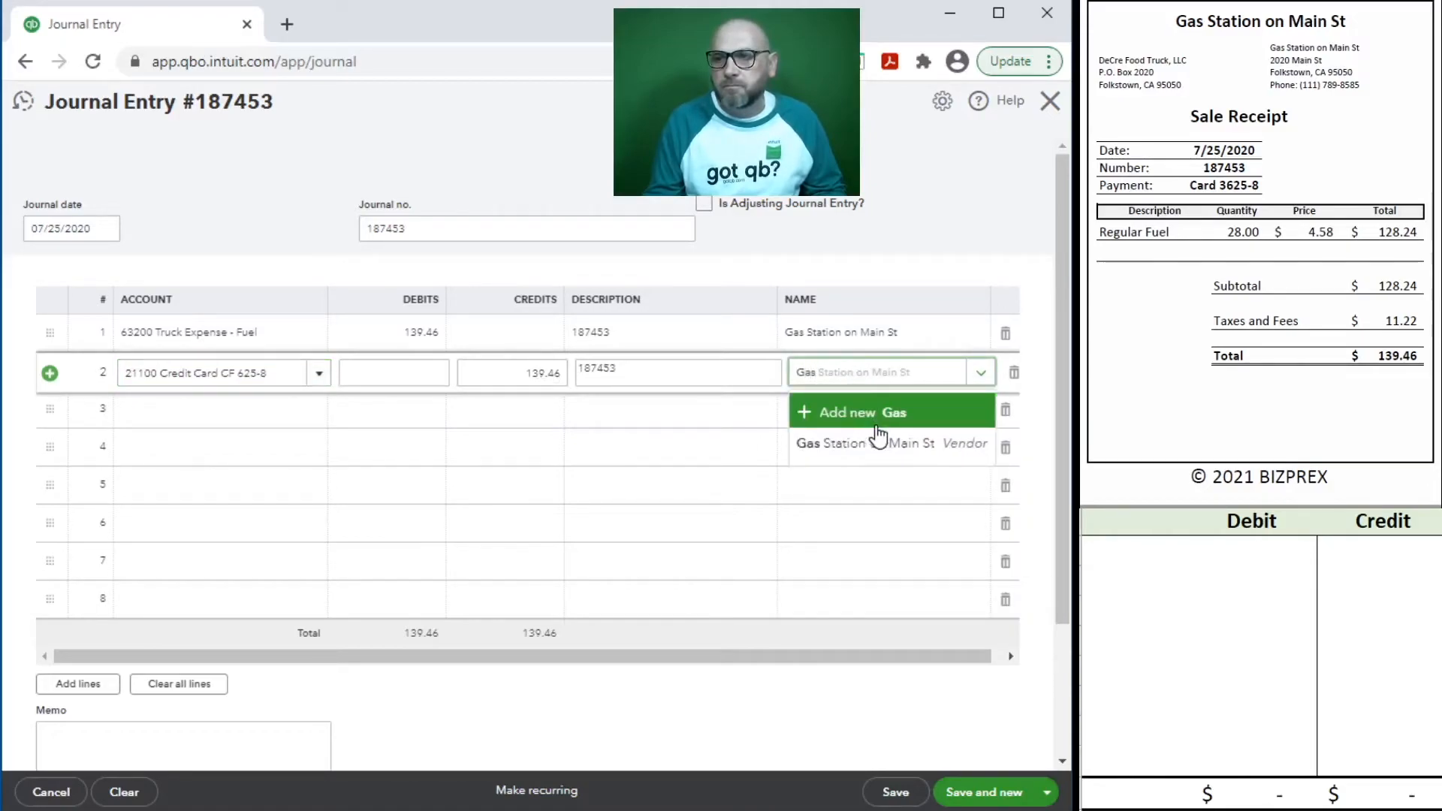
click(864, 443)
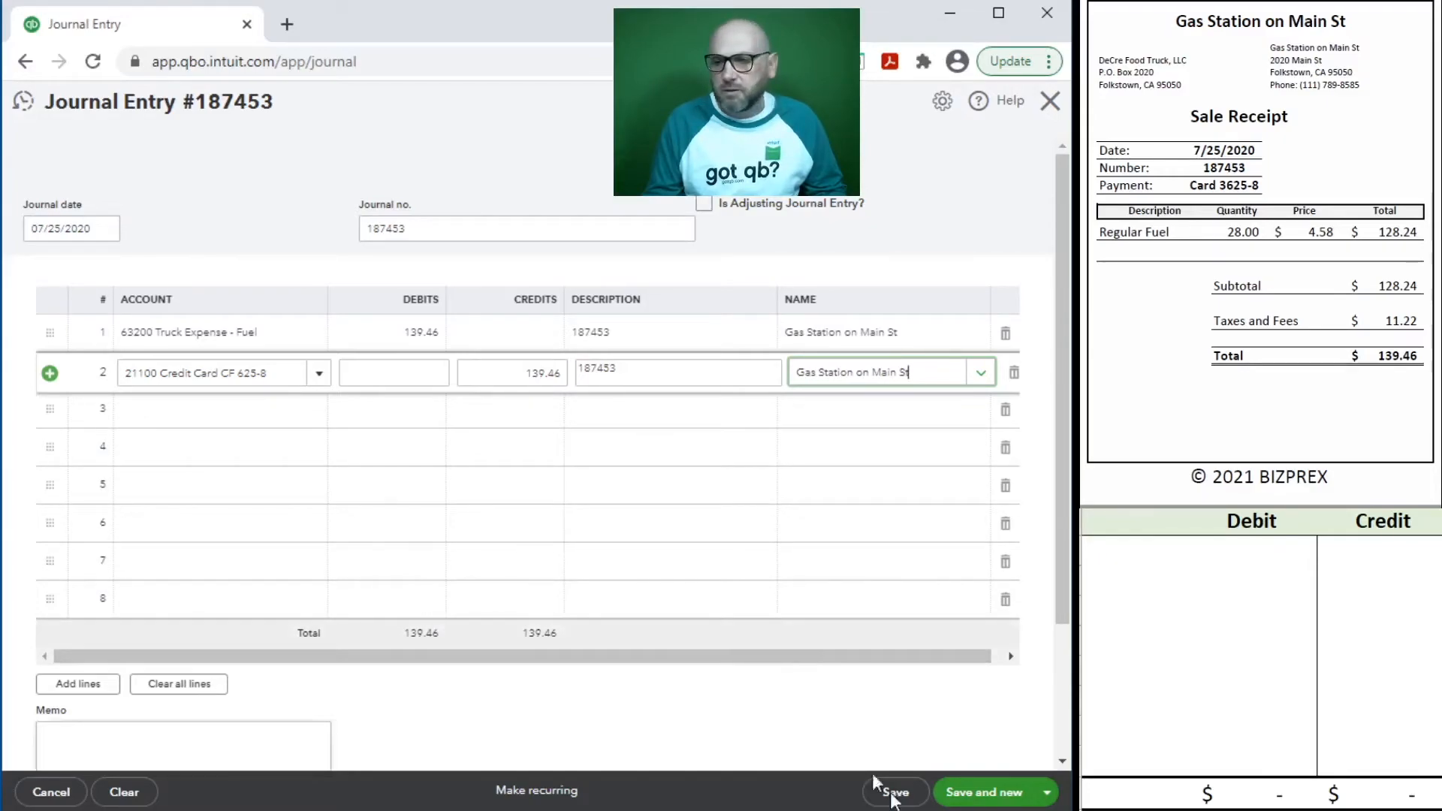
click(982, 792)
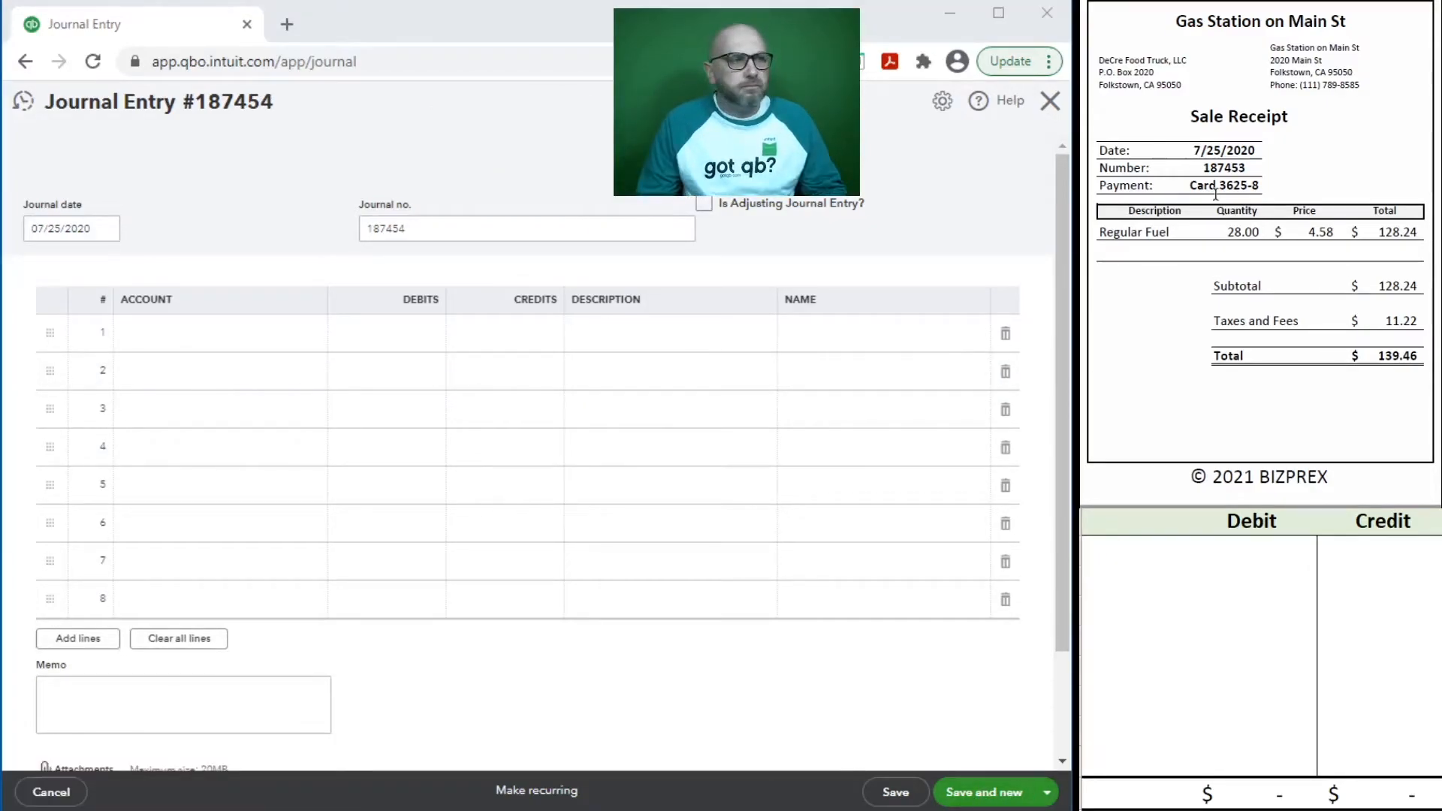
- Bring up the Online Market order receipt and set the journal date to 07/10/2020 and the journal number to 748-ZW-49
scroll(1216, 196, down, 7)
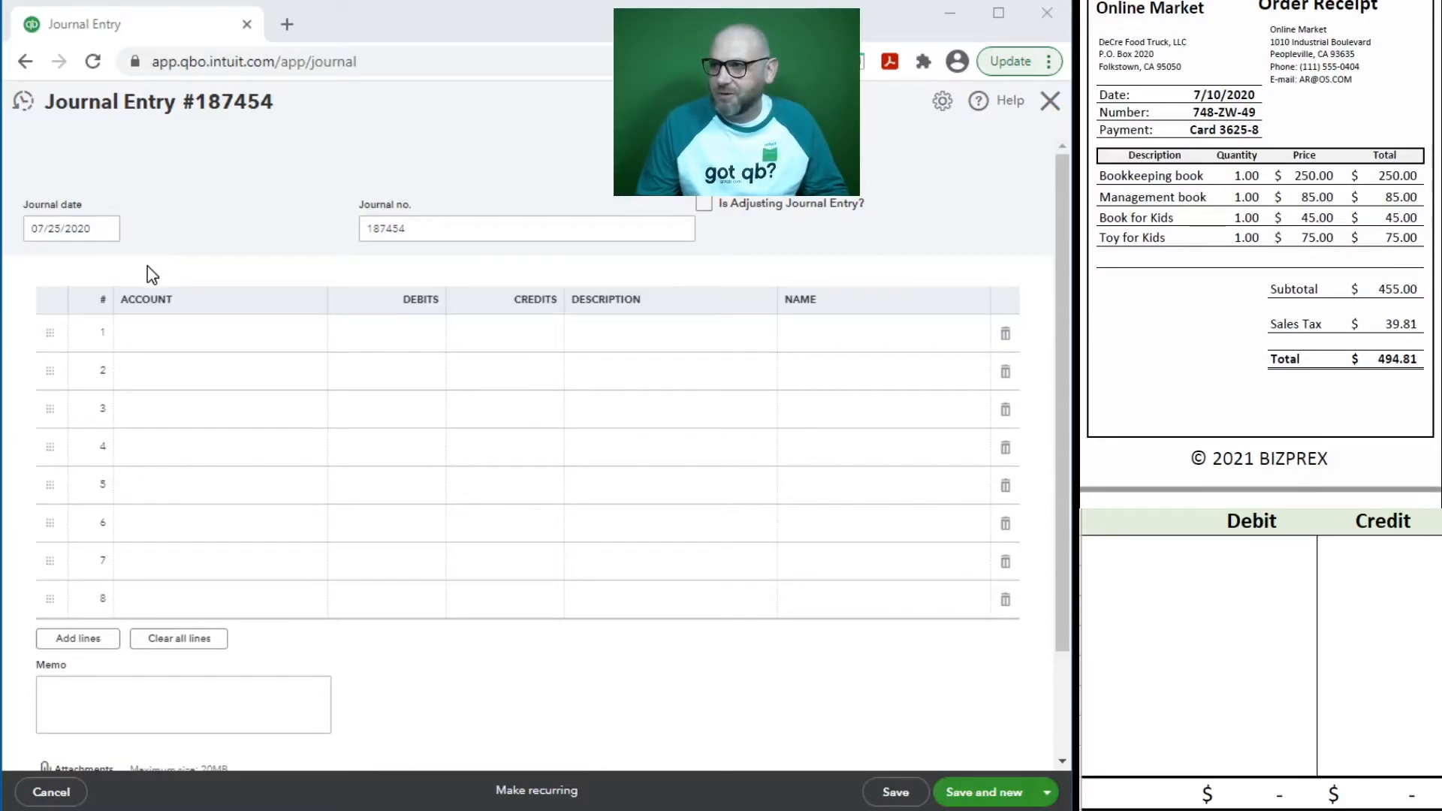
click(90, 229)
text(7/)
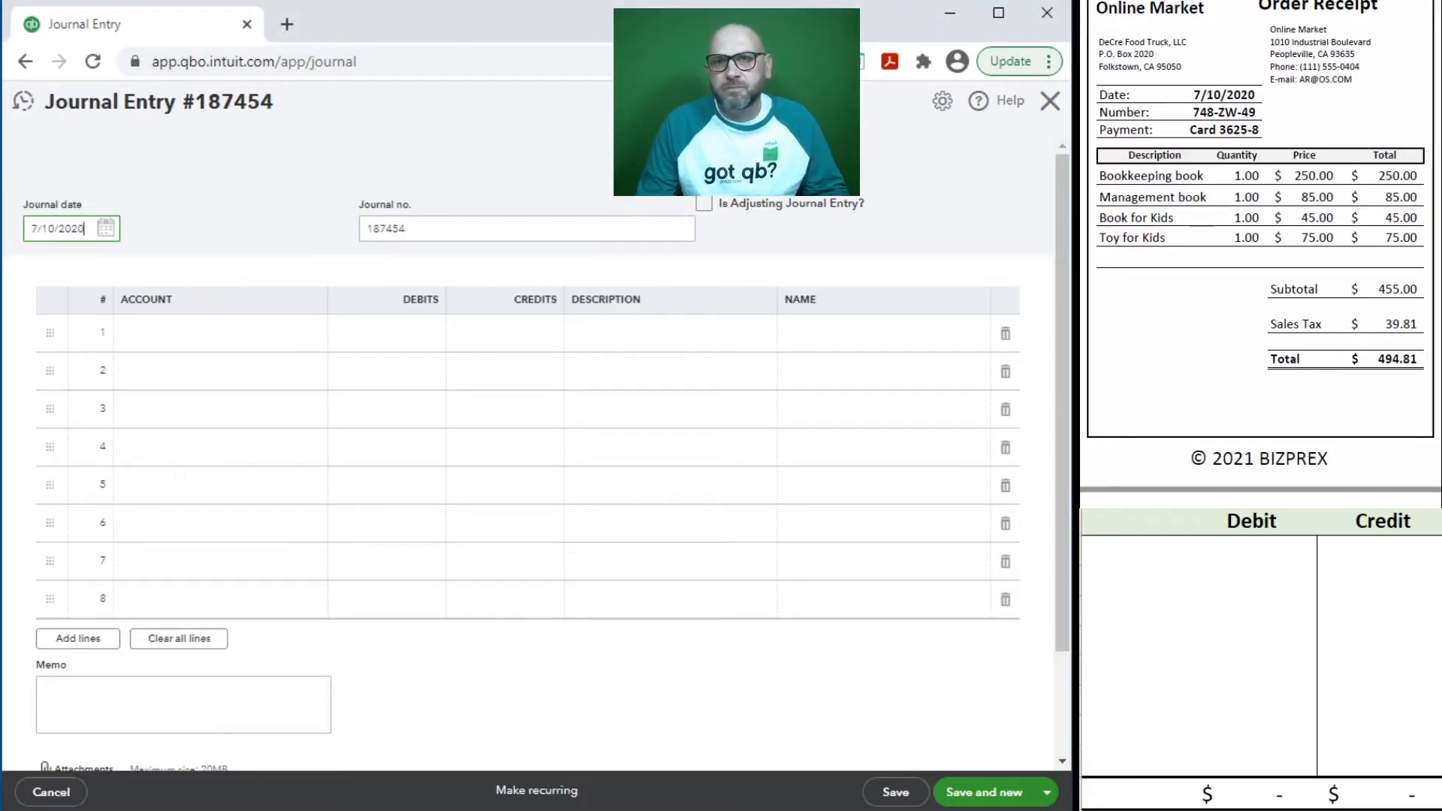
key(Tab)
text(748-)
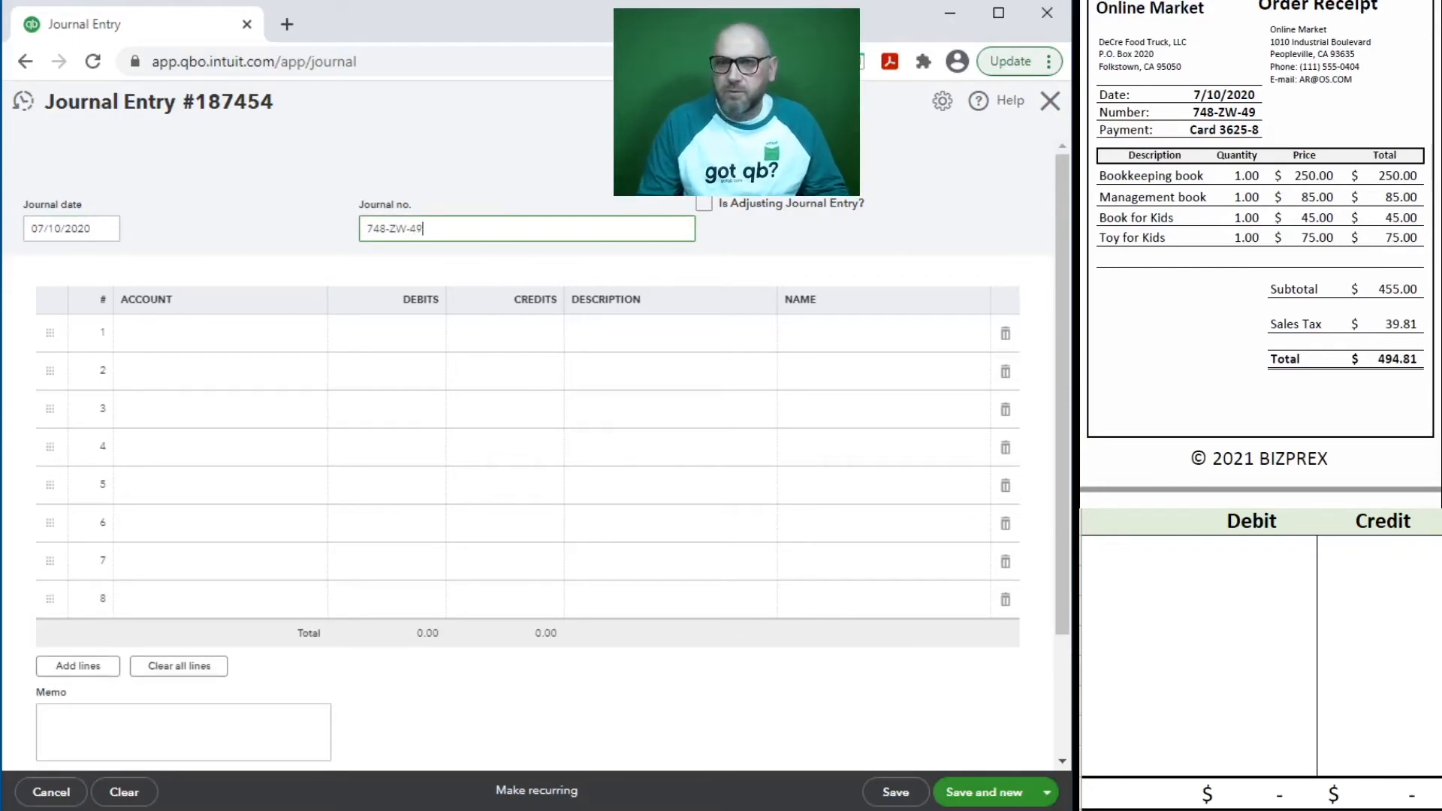
- Assign line 1 to the 21100 Credit Card account with a credit of 494.81
click(197, 338)
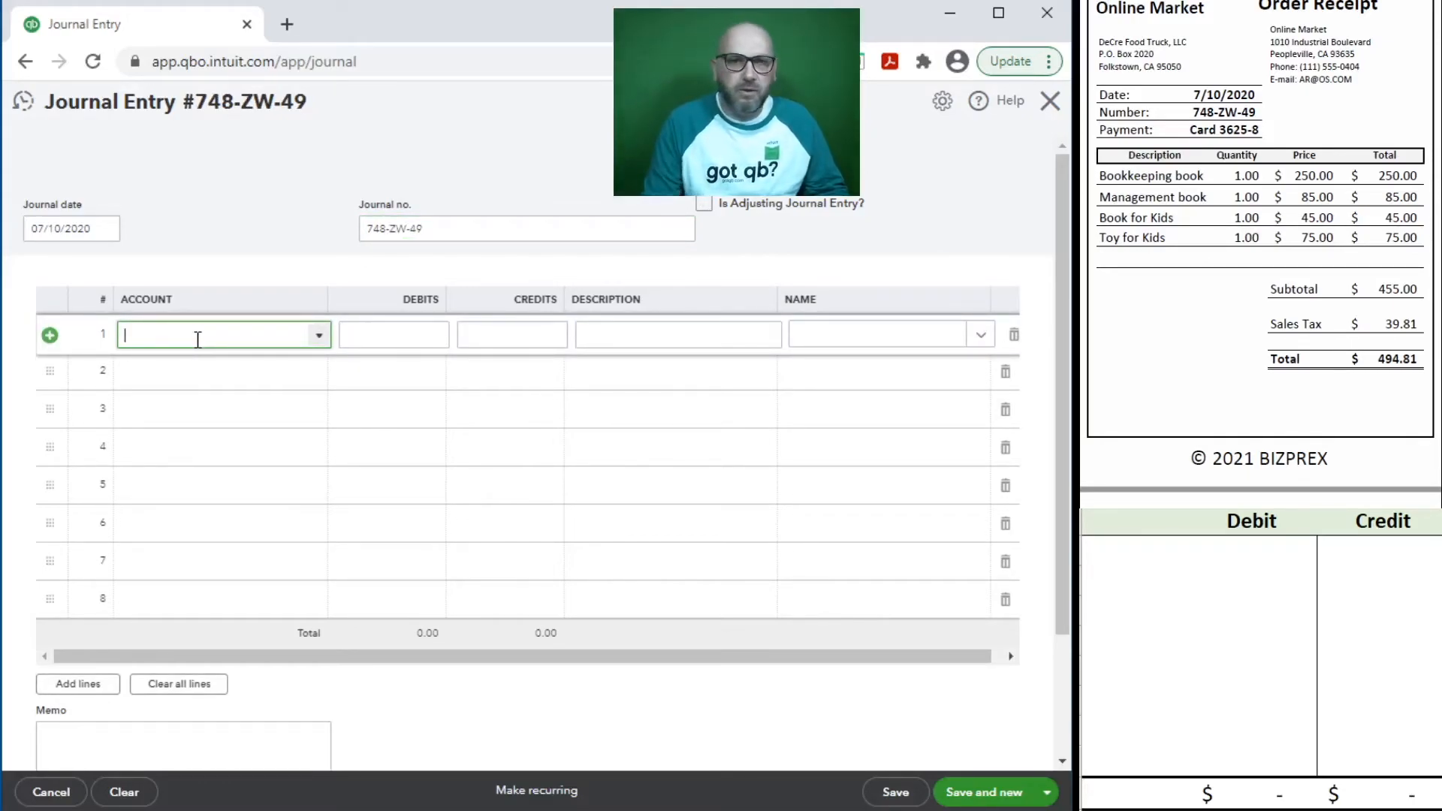
text(cred)
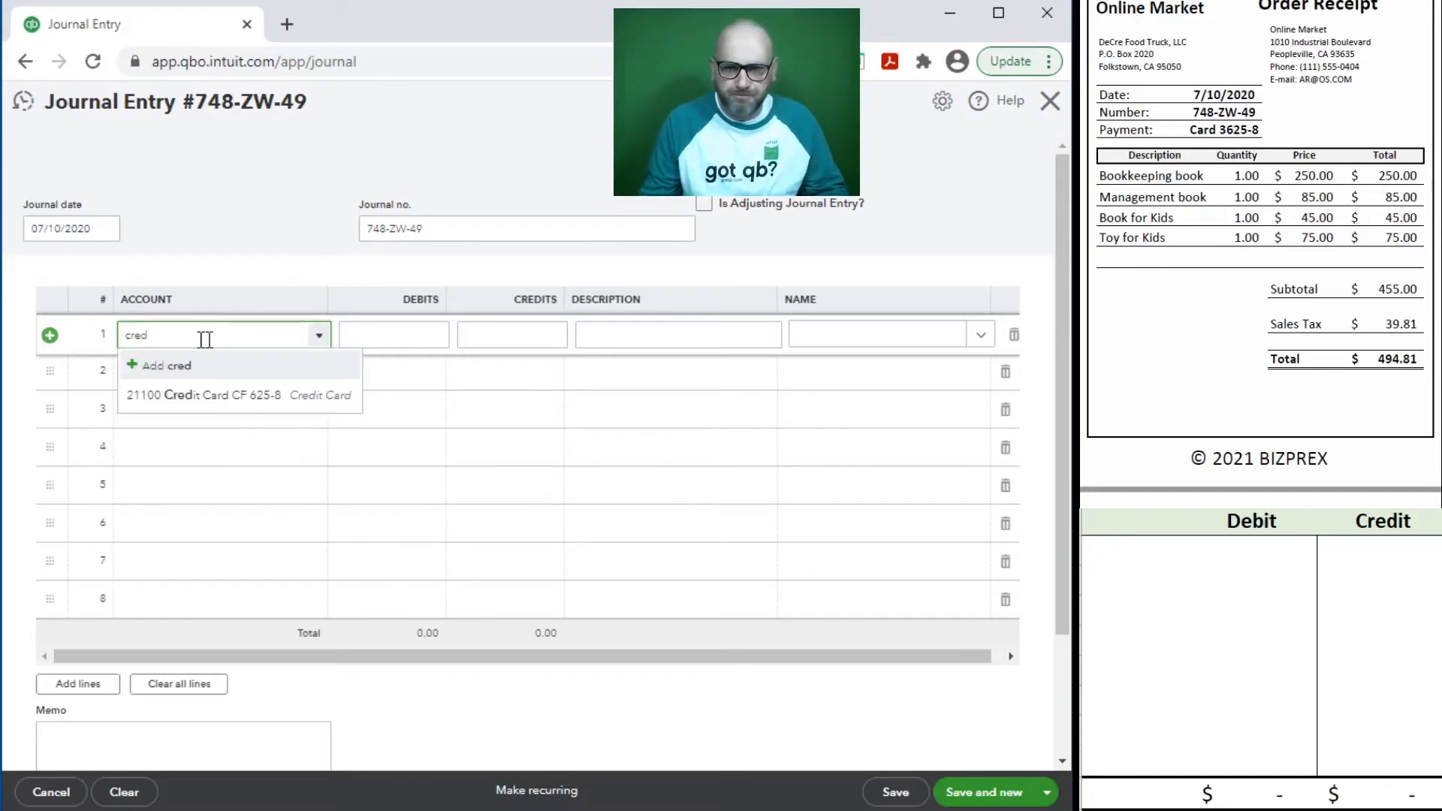
click(244, 392)
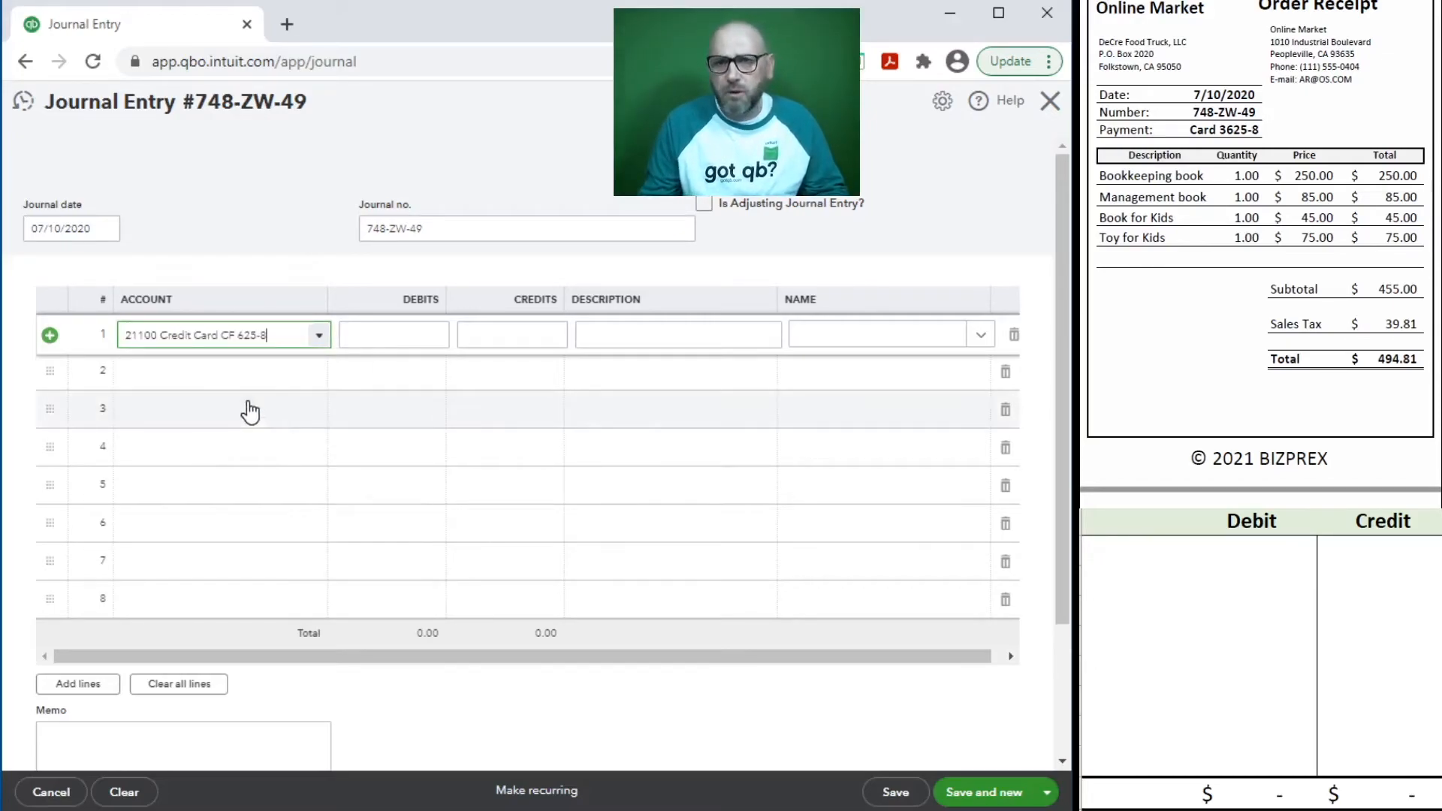
click(499, 336)
text(494.81)
key(Tab)
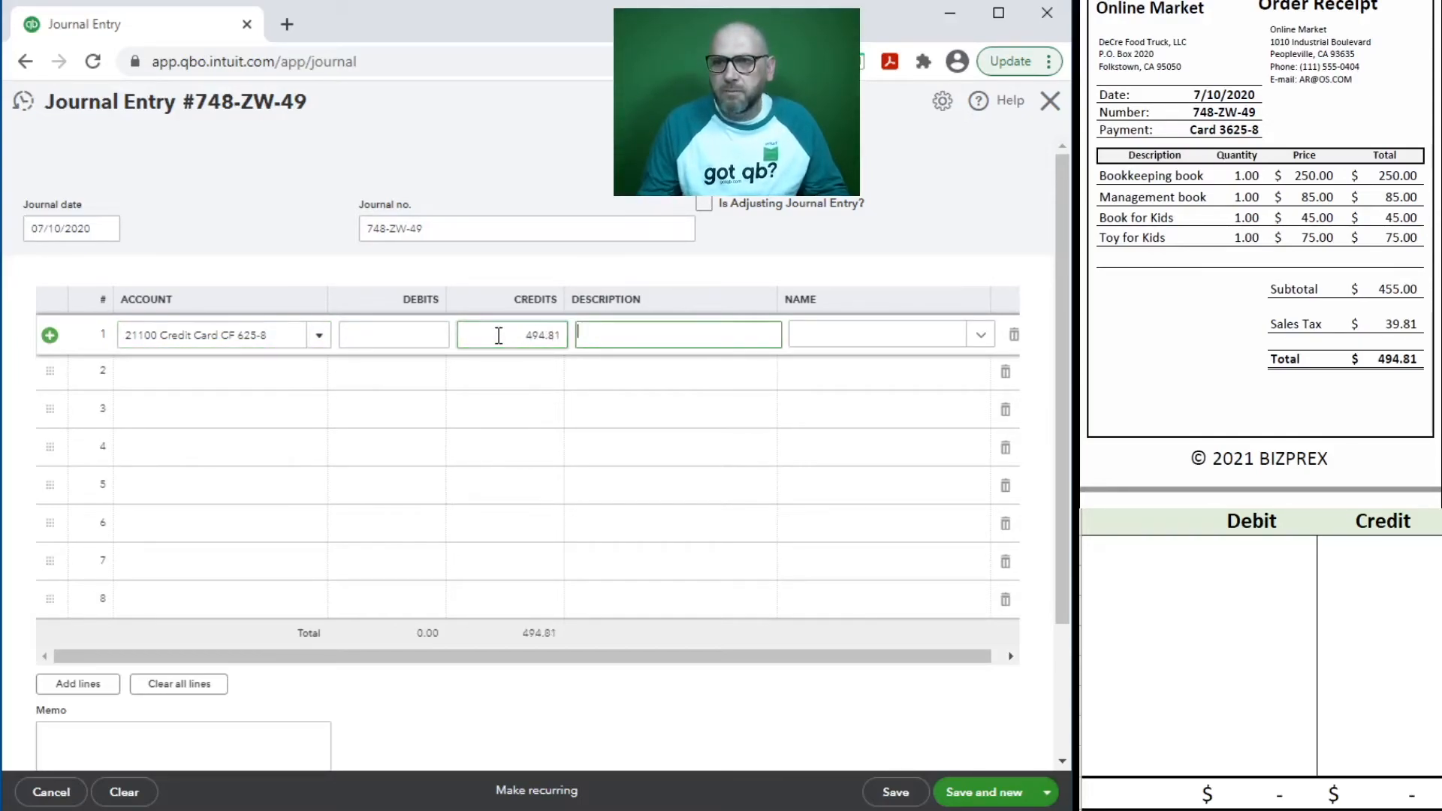
- Copy the journal number into line 1's description and set the line's name to the vendor Online Market
drag(511, 231, 184, 233)
key(ctrl+c)
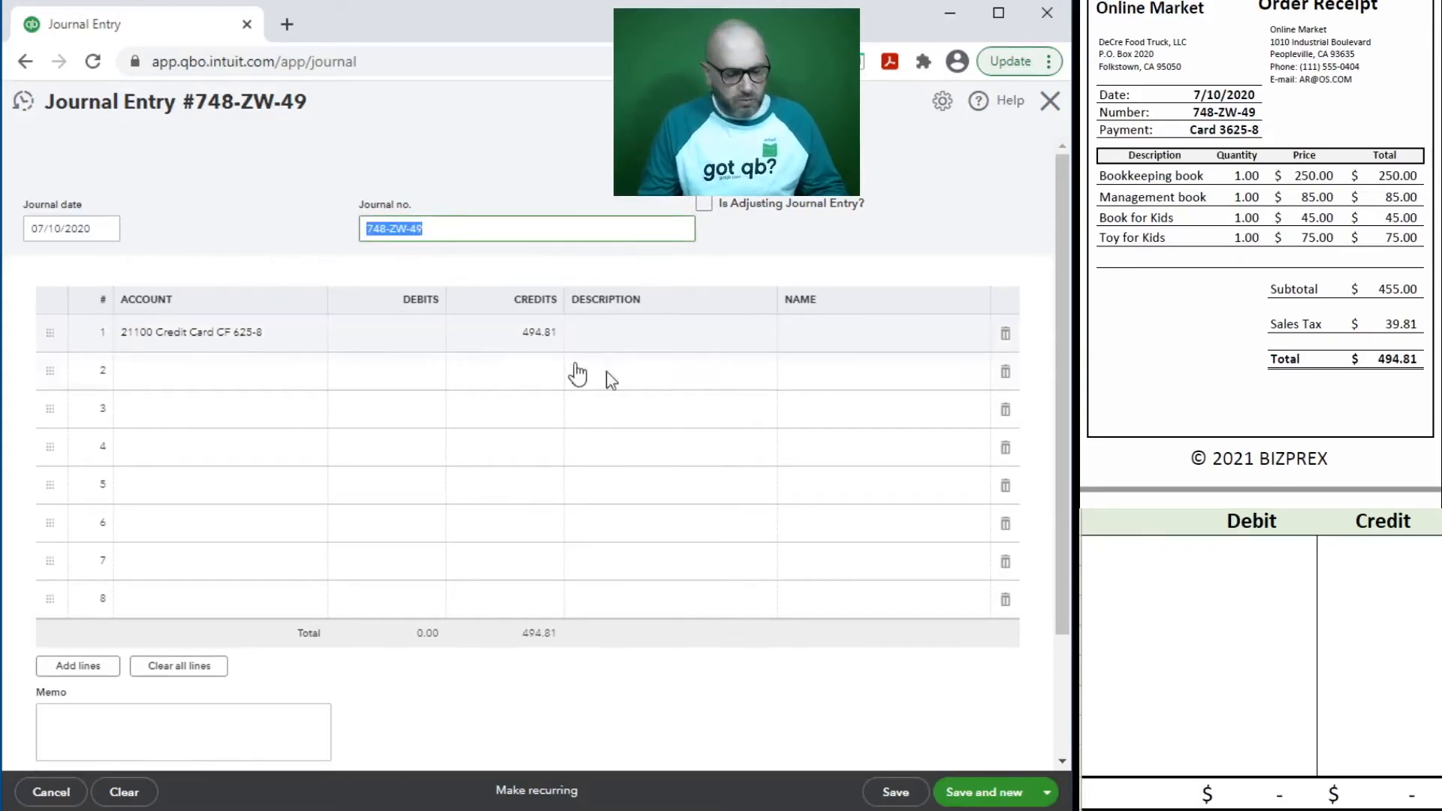
click(687, 336)
key(ctrl+v)
click(833, 334)
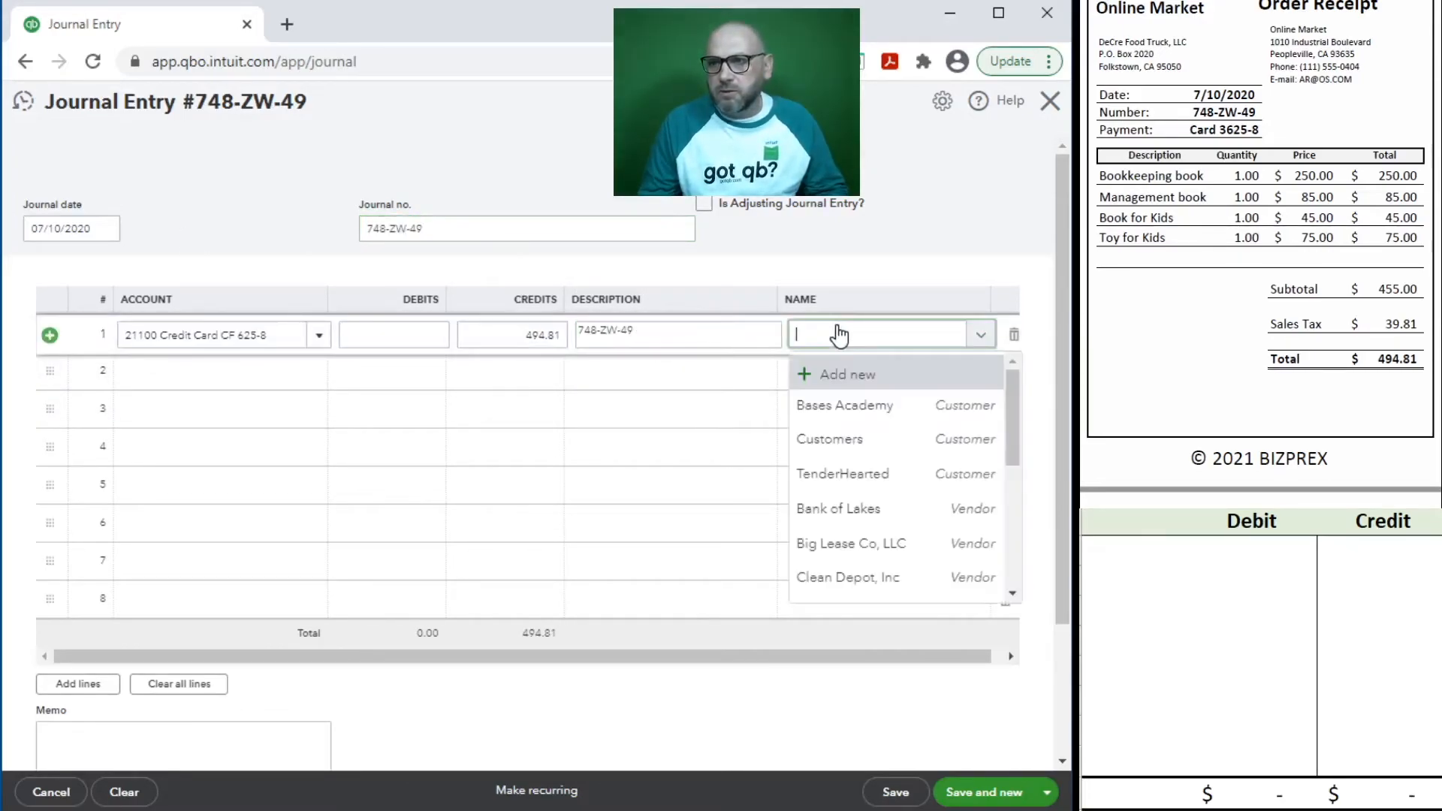
text(onlinn)
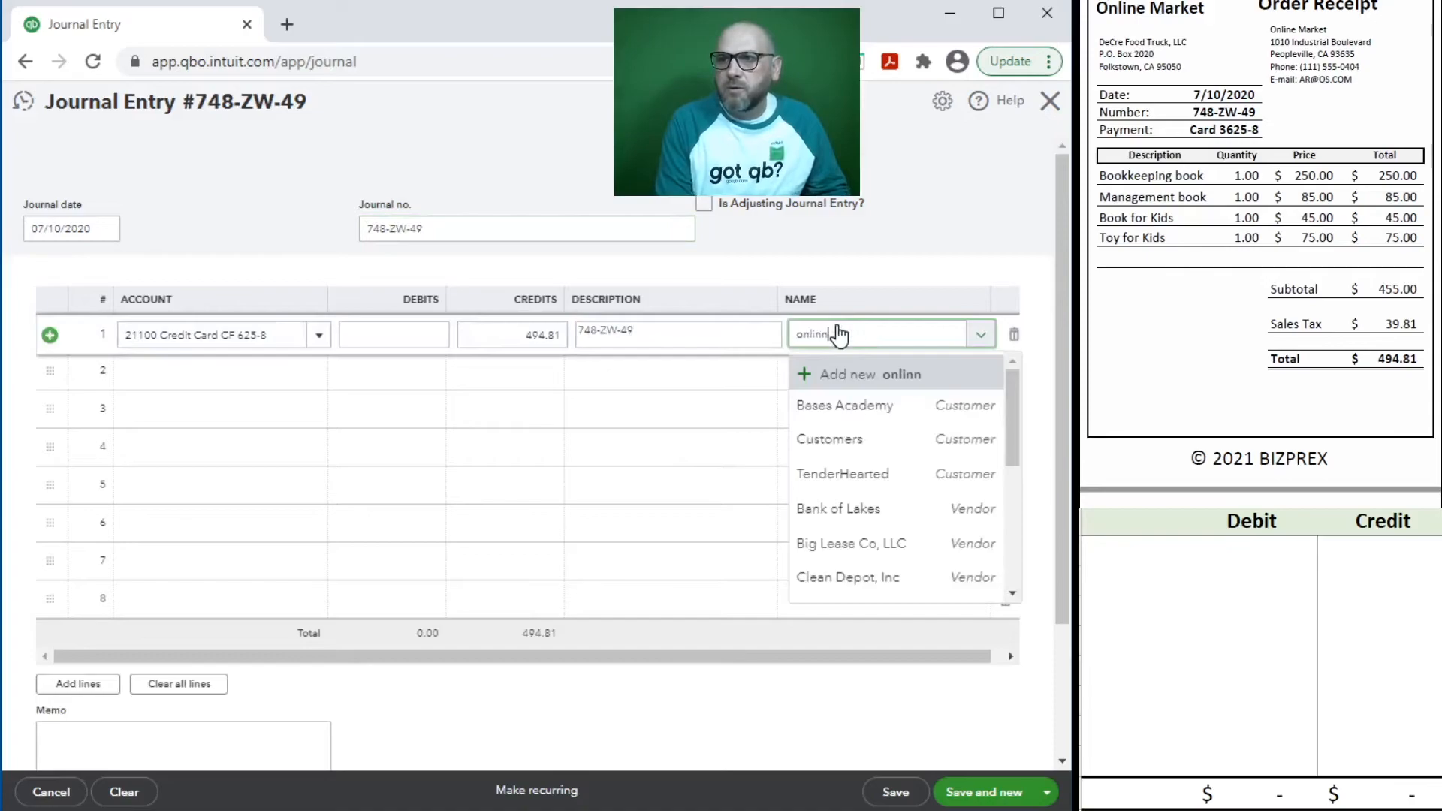
key(BackSpace)
key(BackSpace)
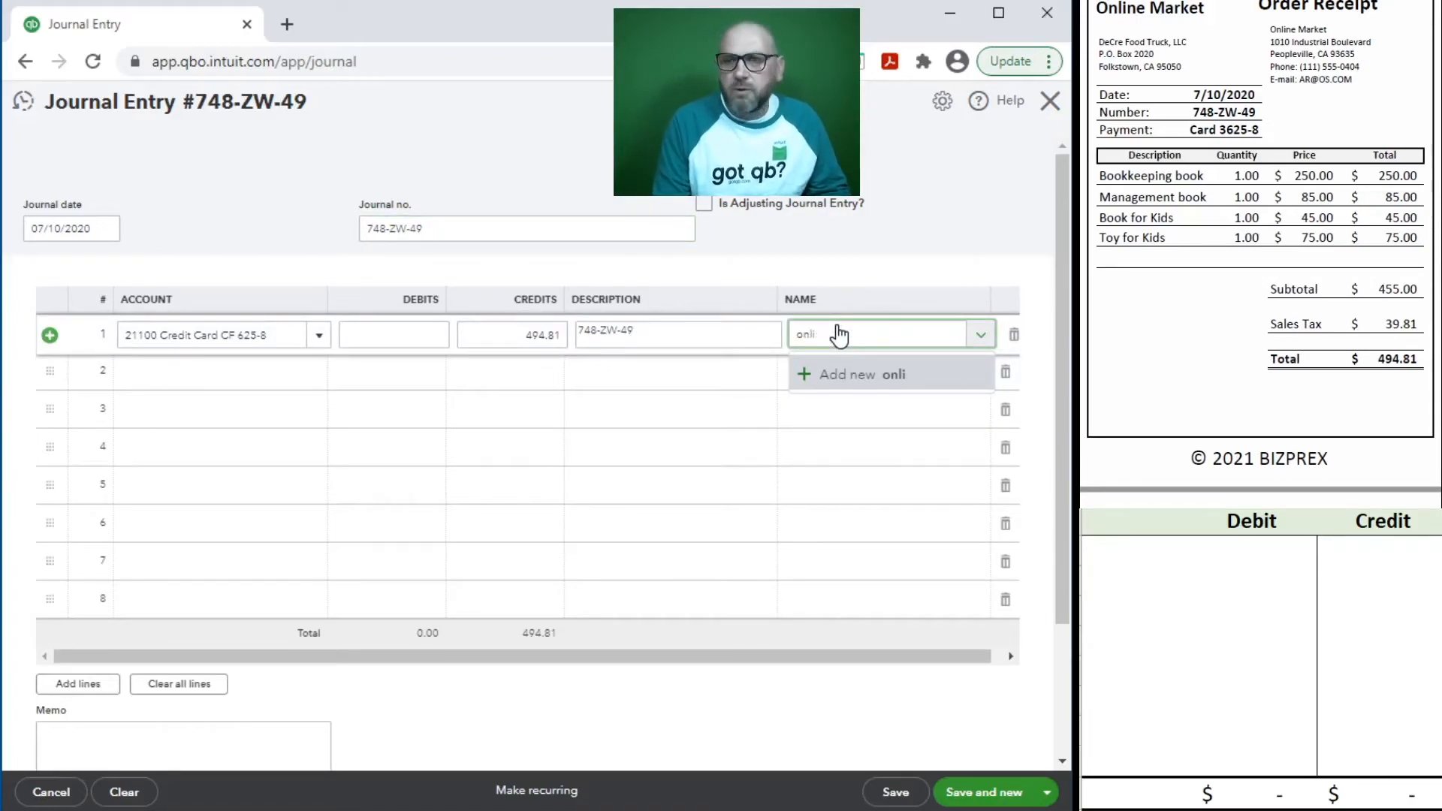
text(lin)
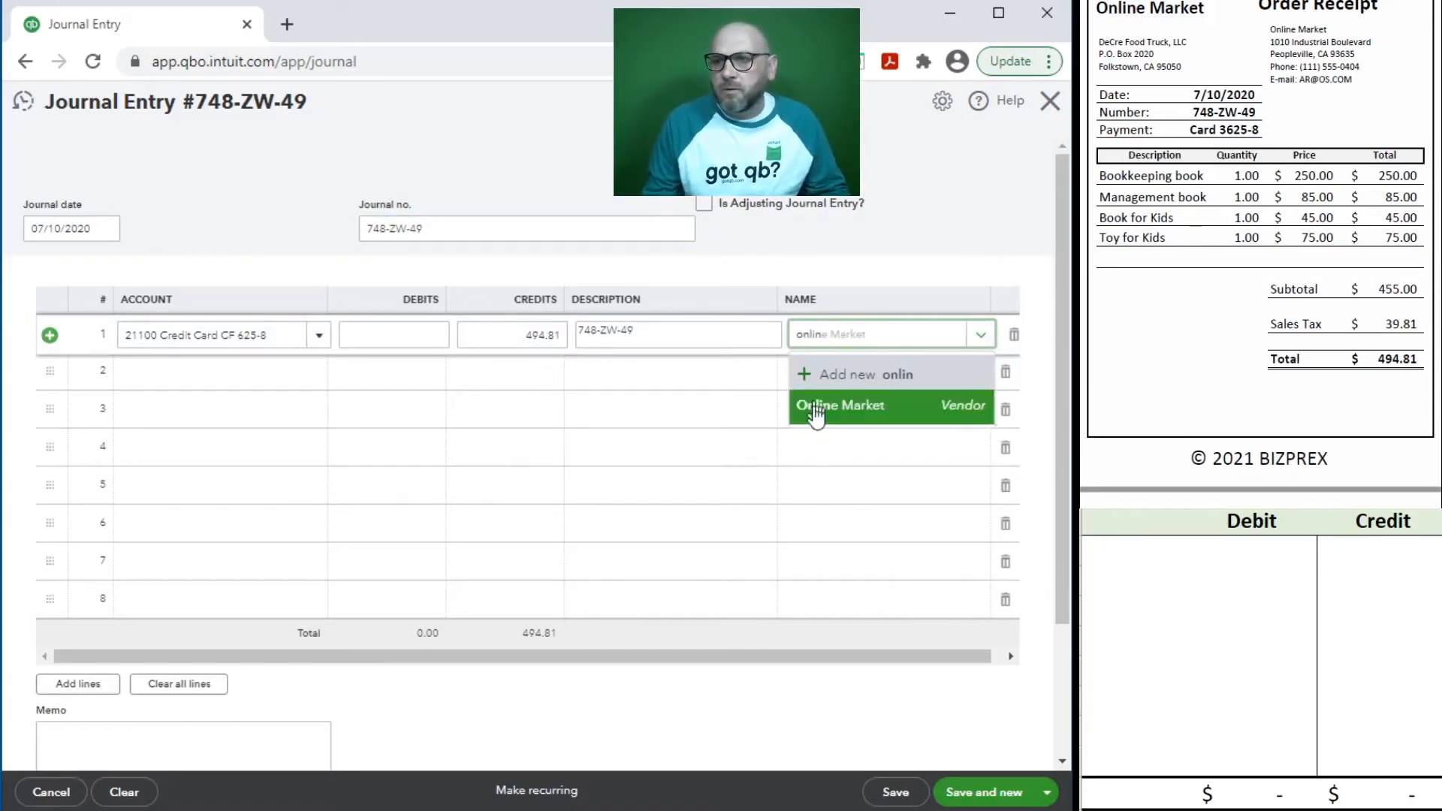
click(832, 416)
- Assign line 2 to the 30700 Members Draw account with a debit of 130.50
click(187, 373)
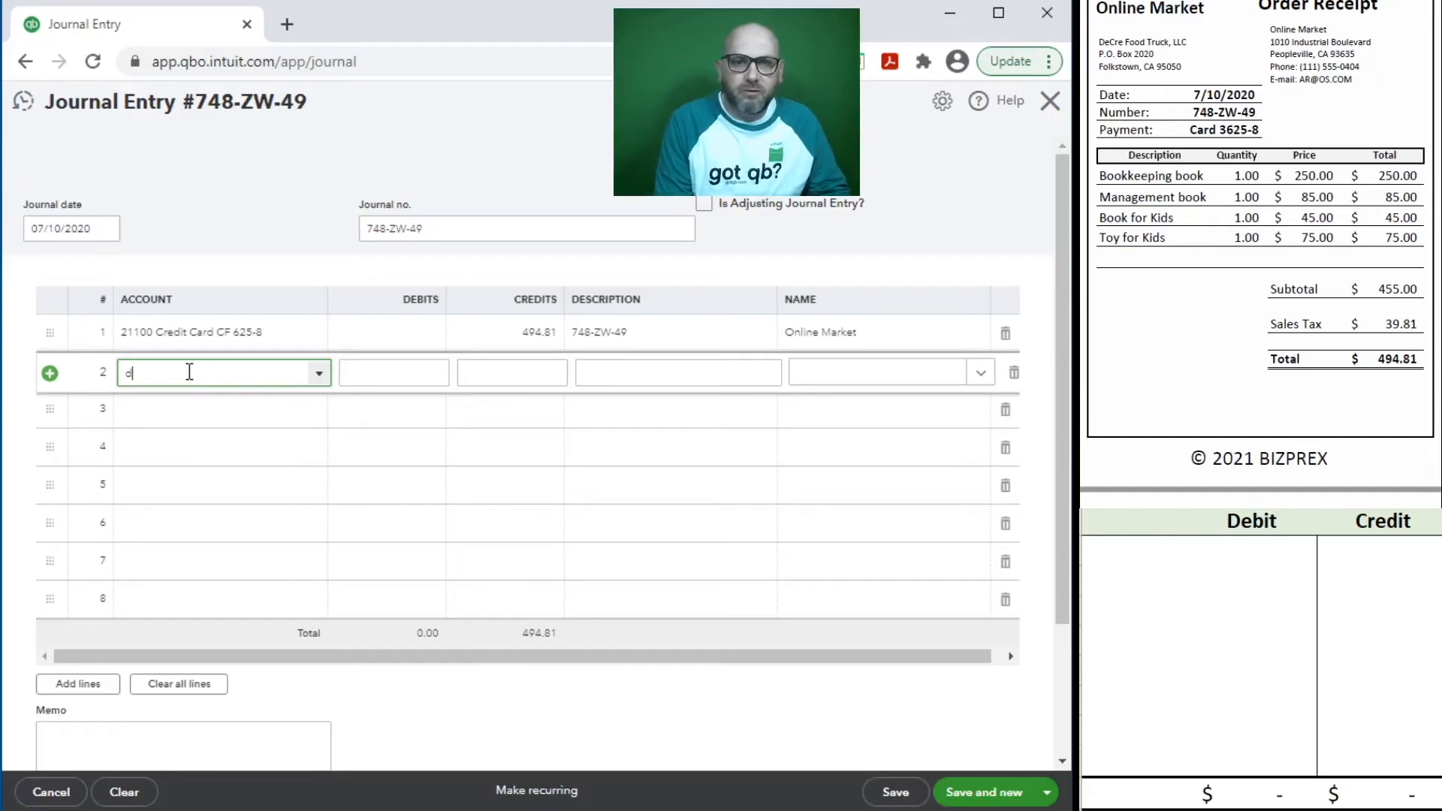
text(ra)
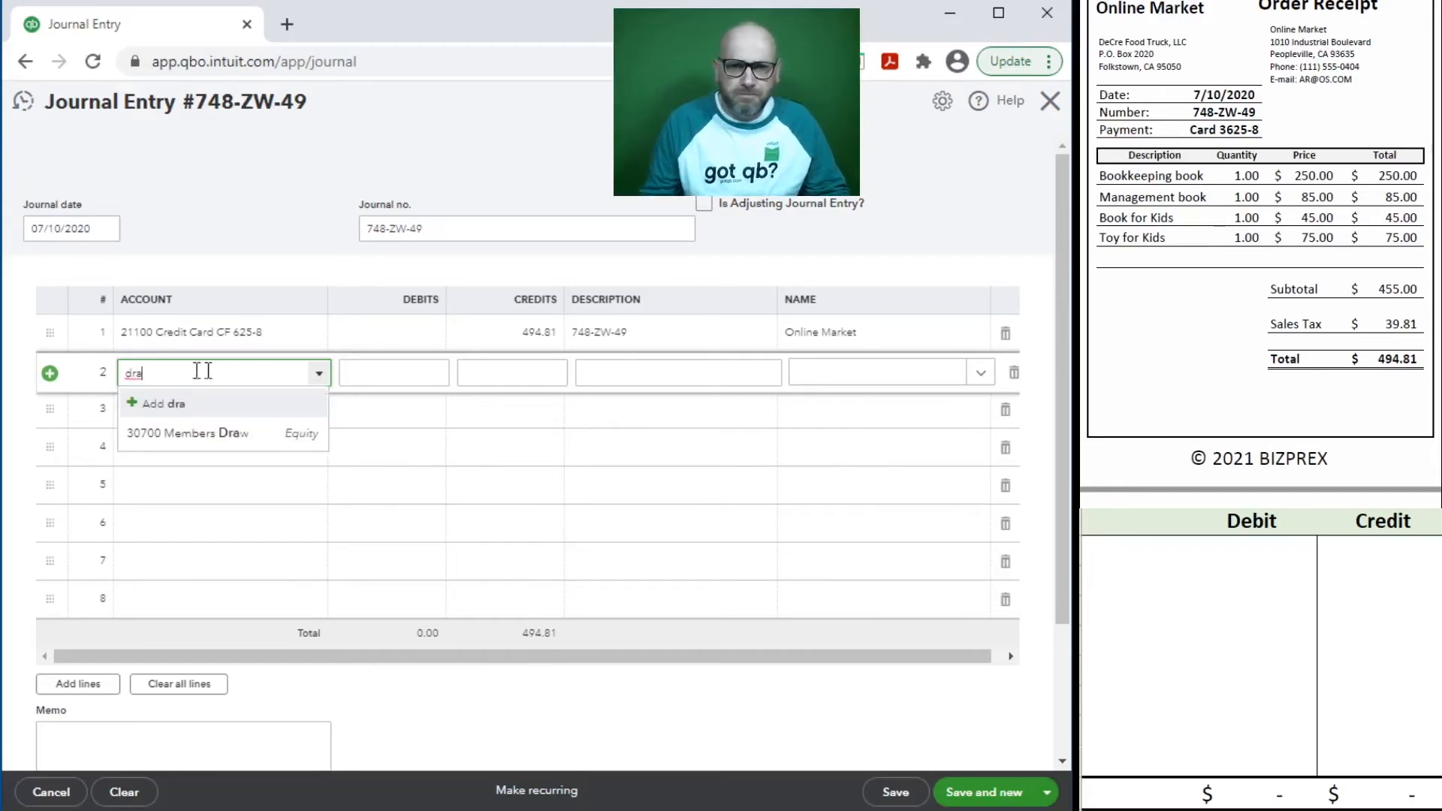
click(198, 434)
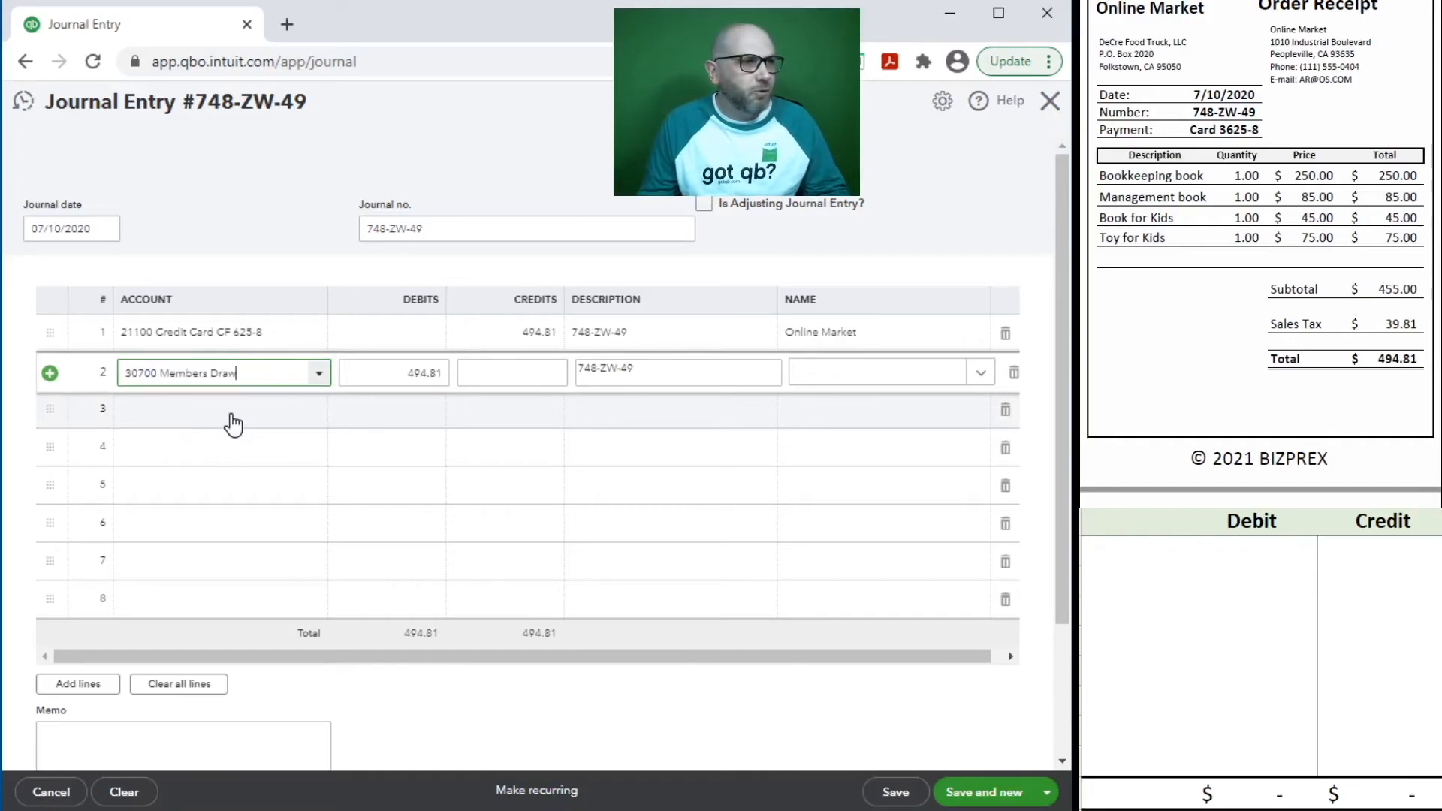
click(376, 369)
text(130)
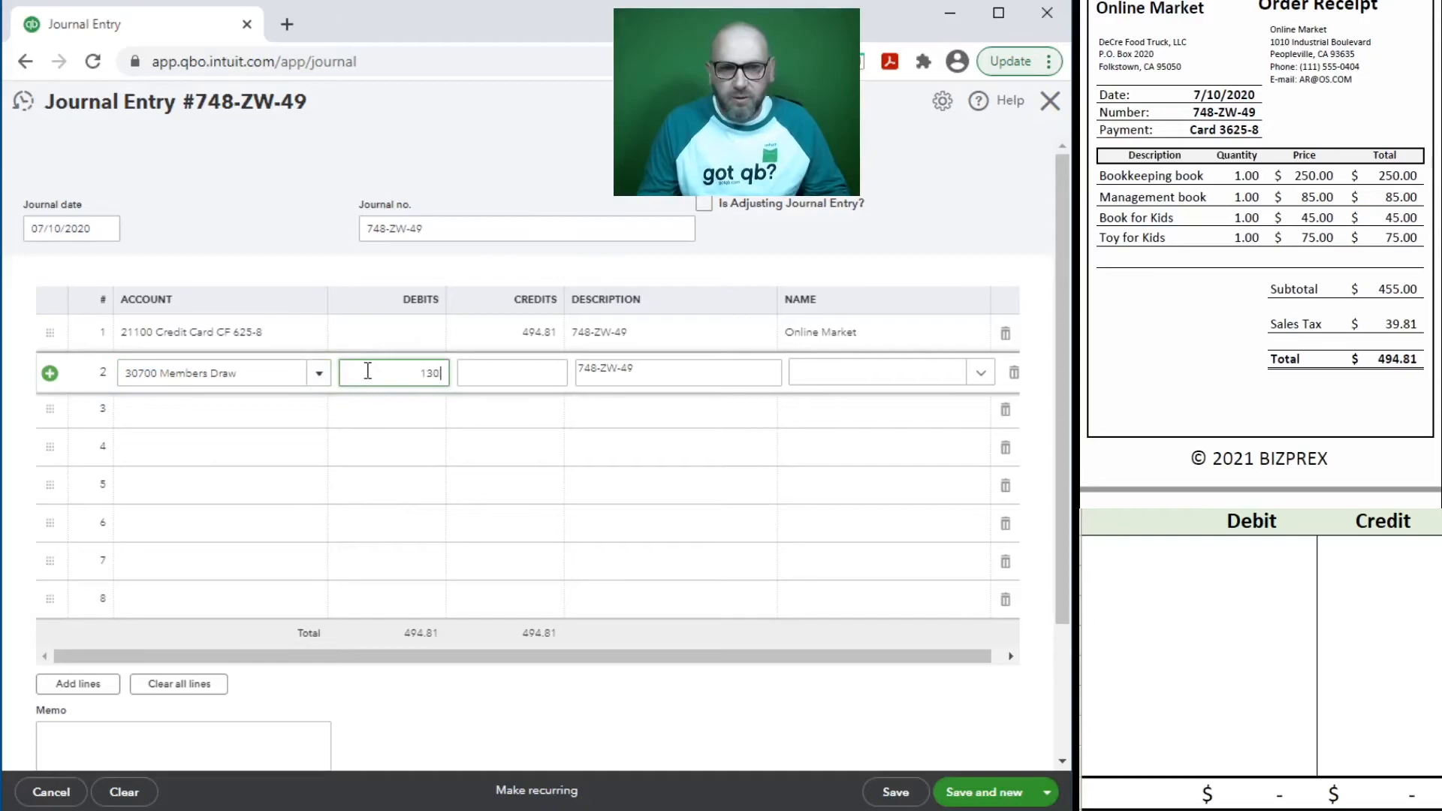
key(Tab)
key(Tab)
key(Tab)
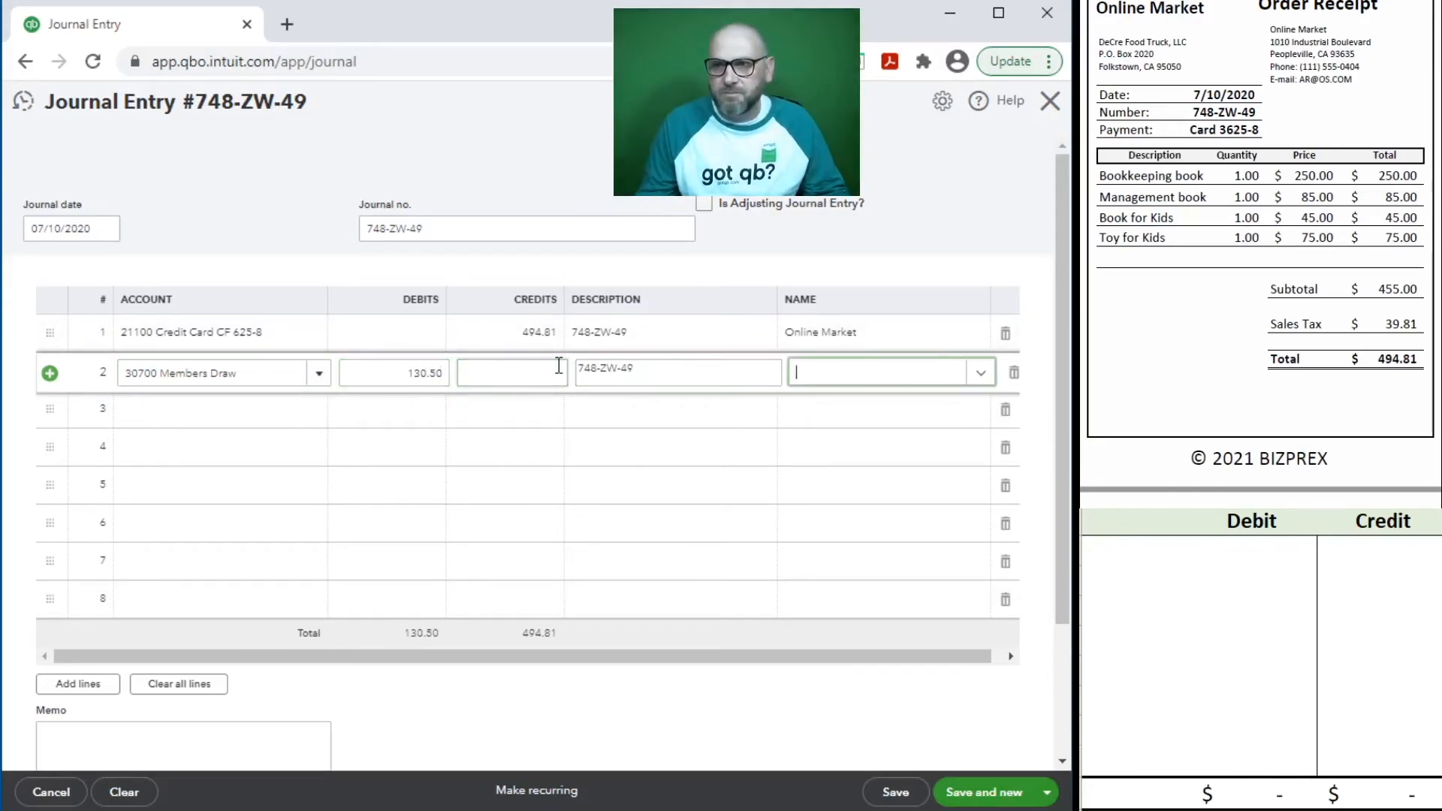
- Assign line 3 to the 62900 Training Materials account for the remaining 364.31 debit
click(195, 406)
text(tra)
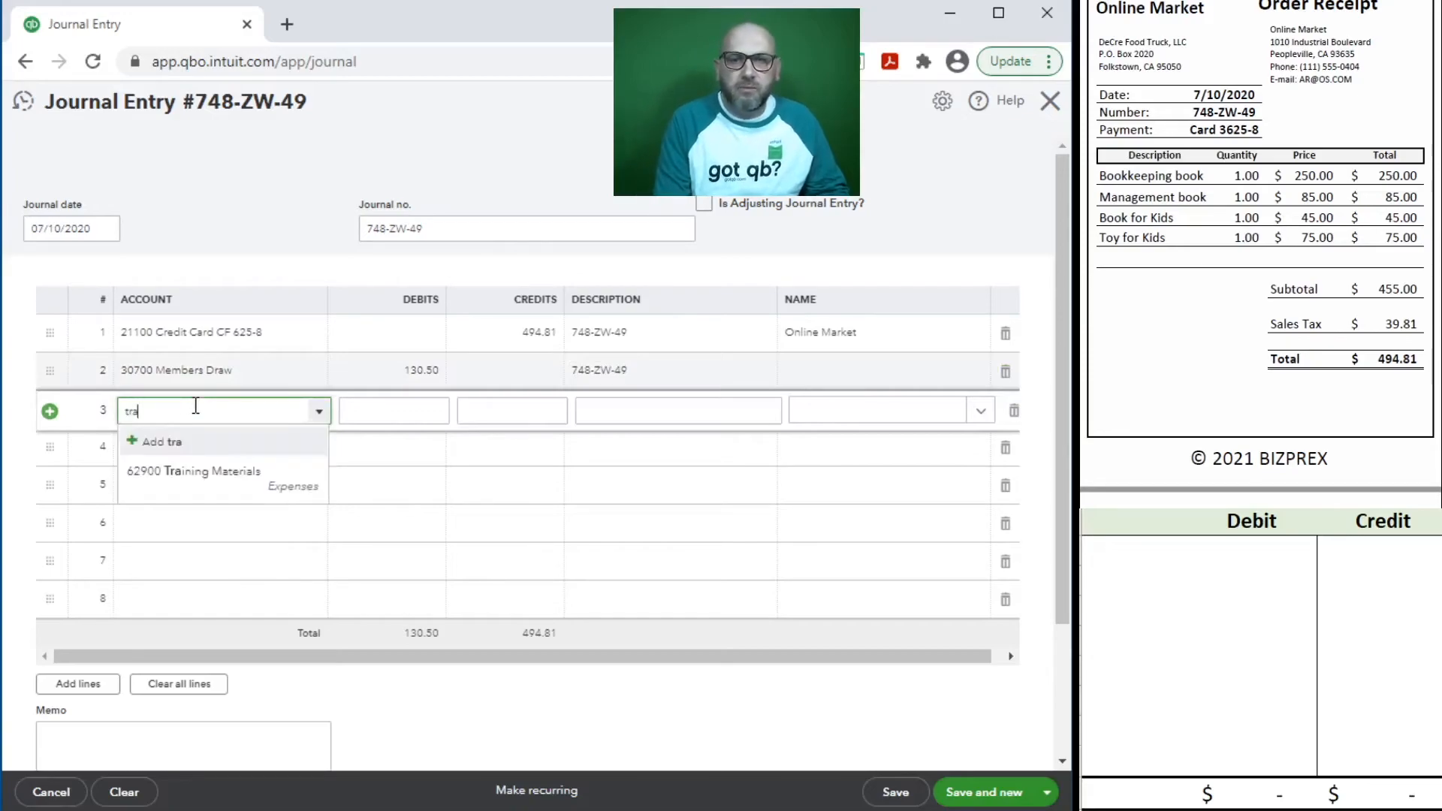
click(204, 474)
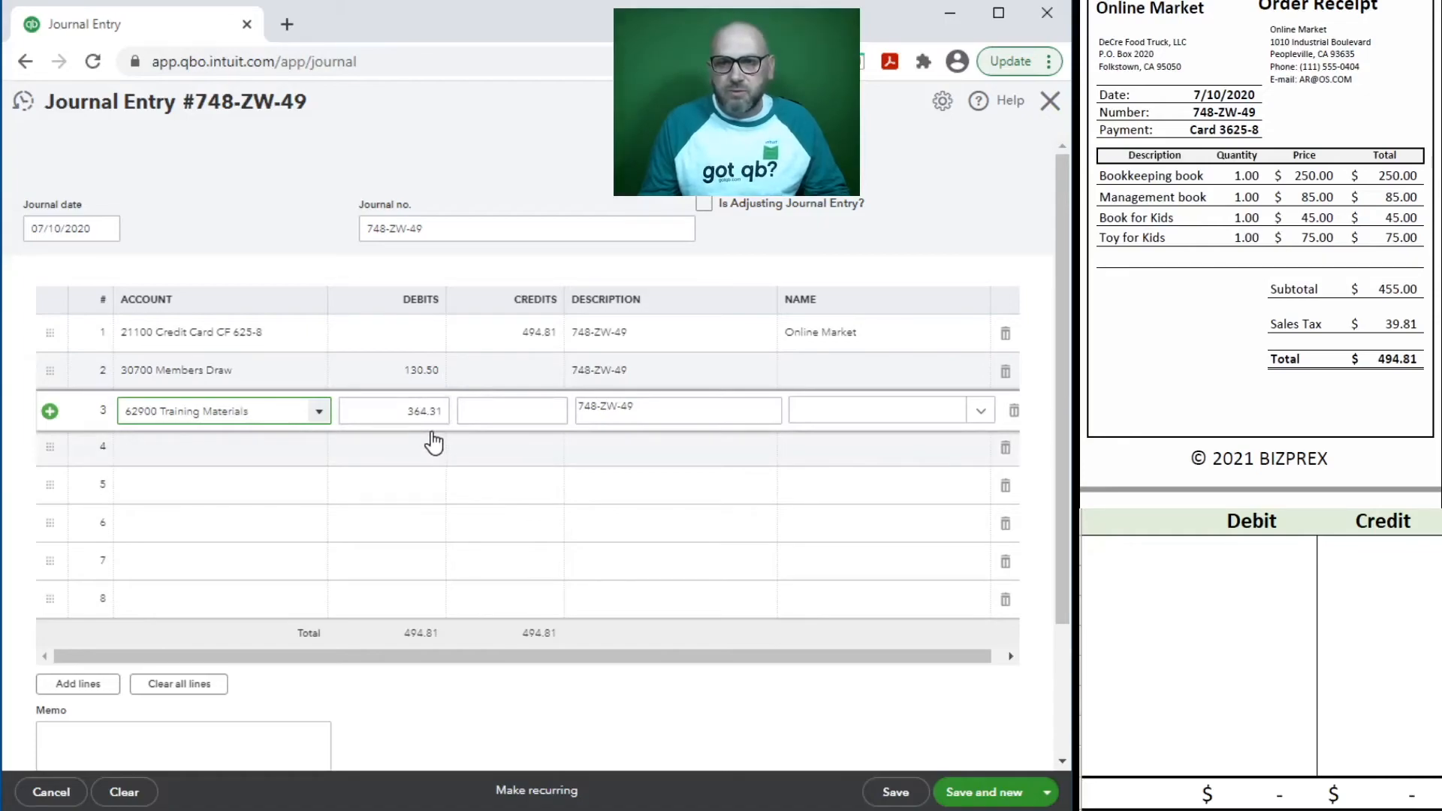
key(Tab)
key(Tab)
key(Tab)
key(Tab)
- Set the name on lines 2 and 3 to Online Market, and save into a new entry
click(793, 382)
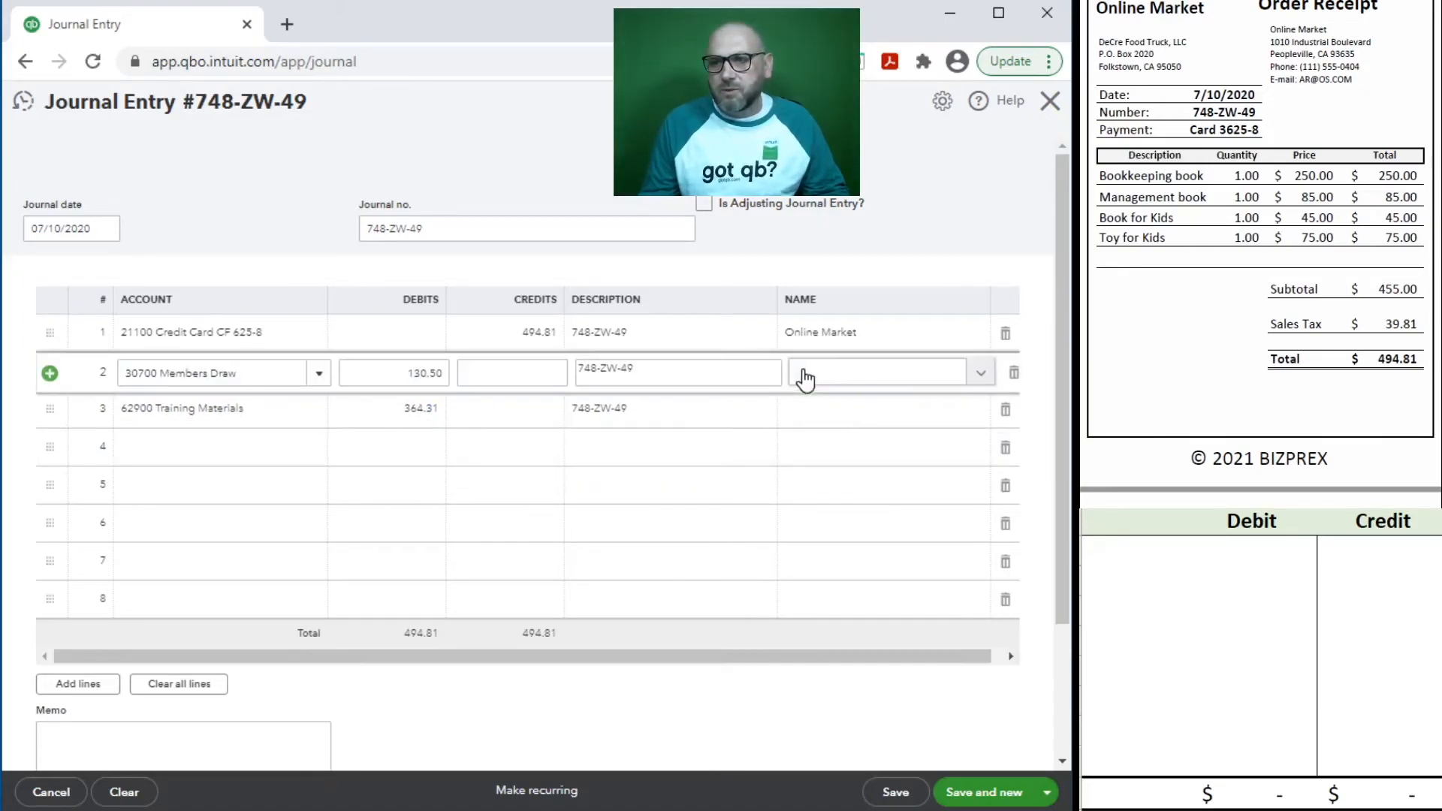
click(802, 373)
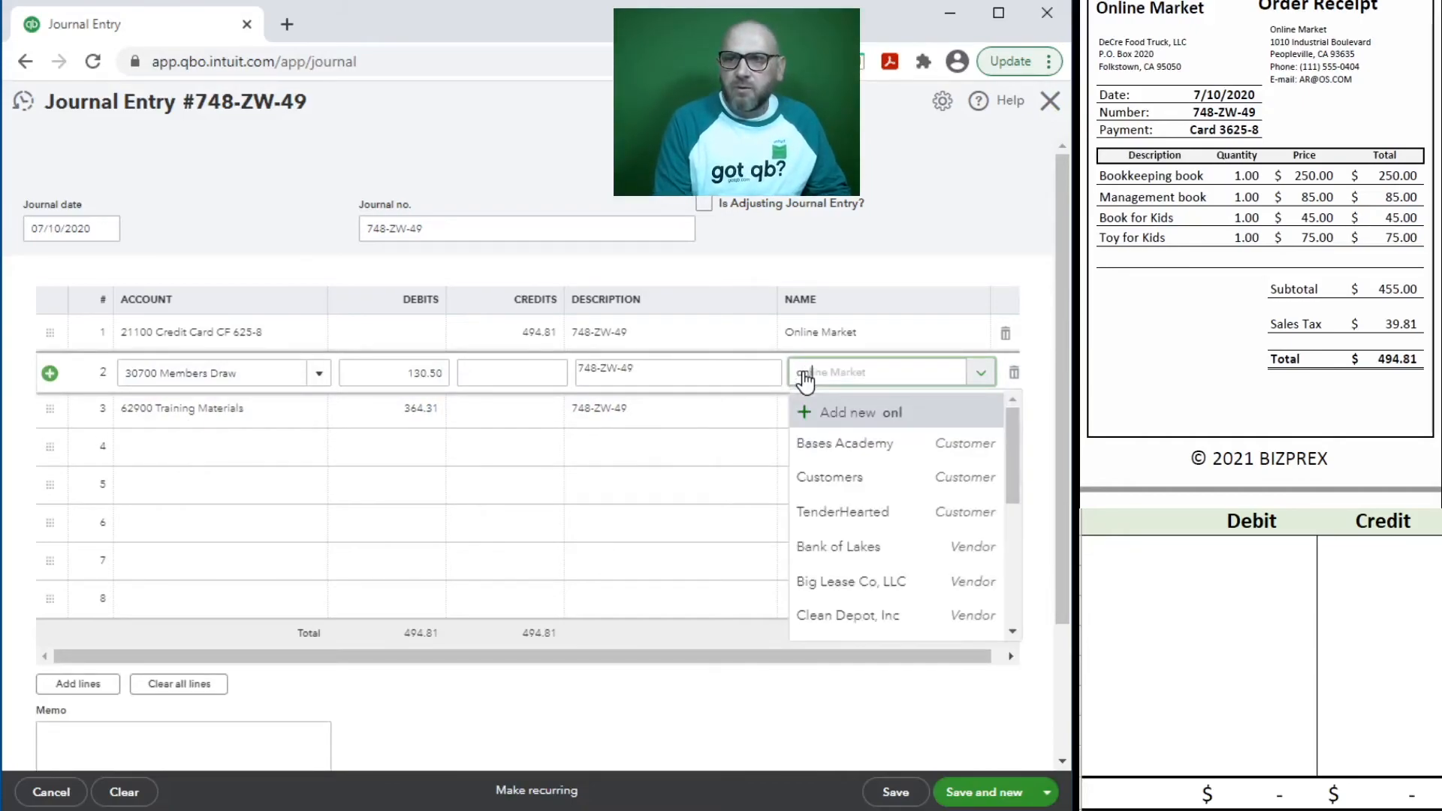
click(830, 449)
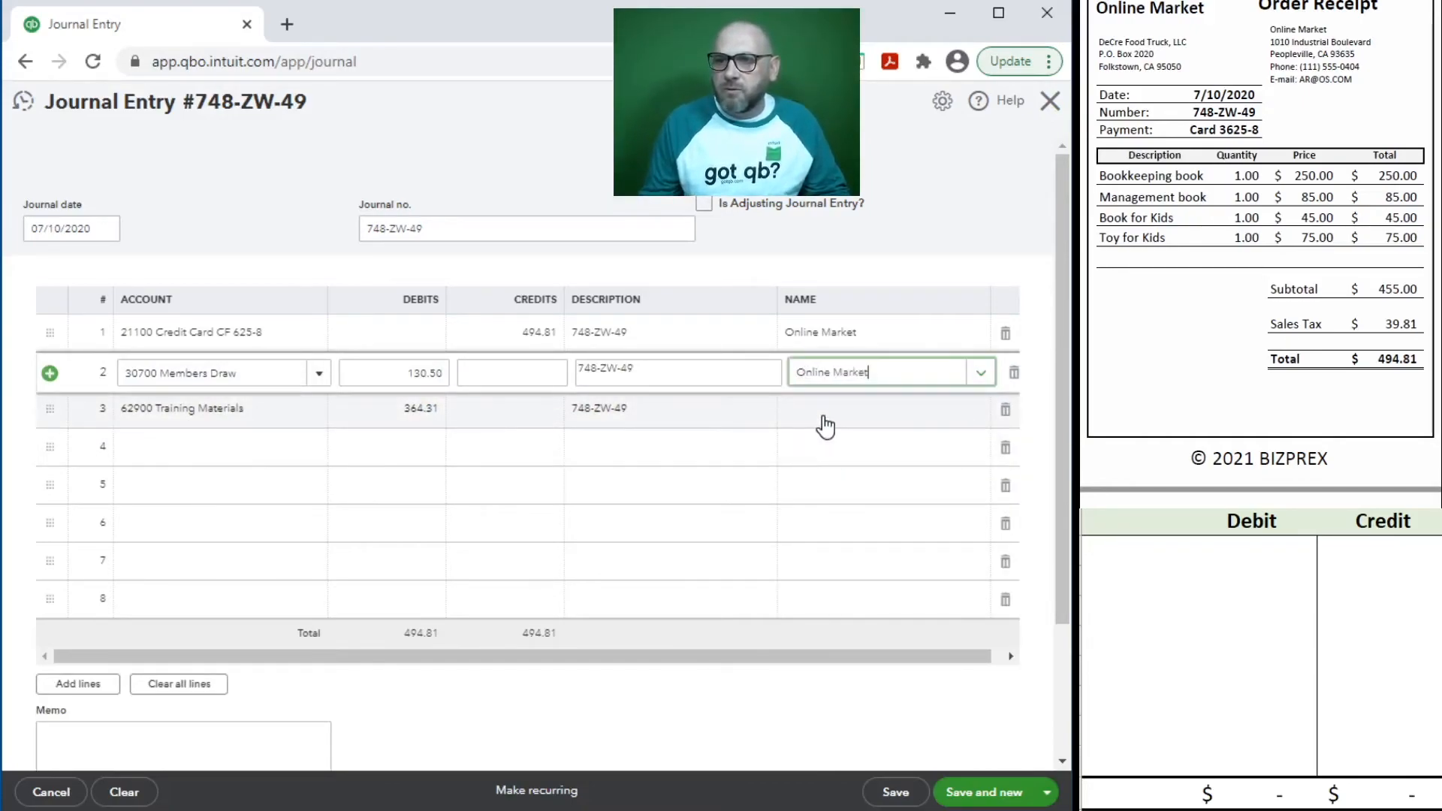
click(824, 413)
text(onlin)
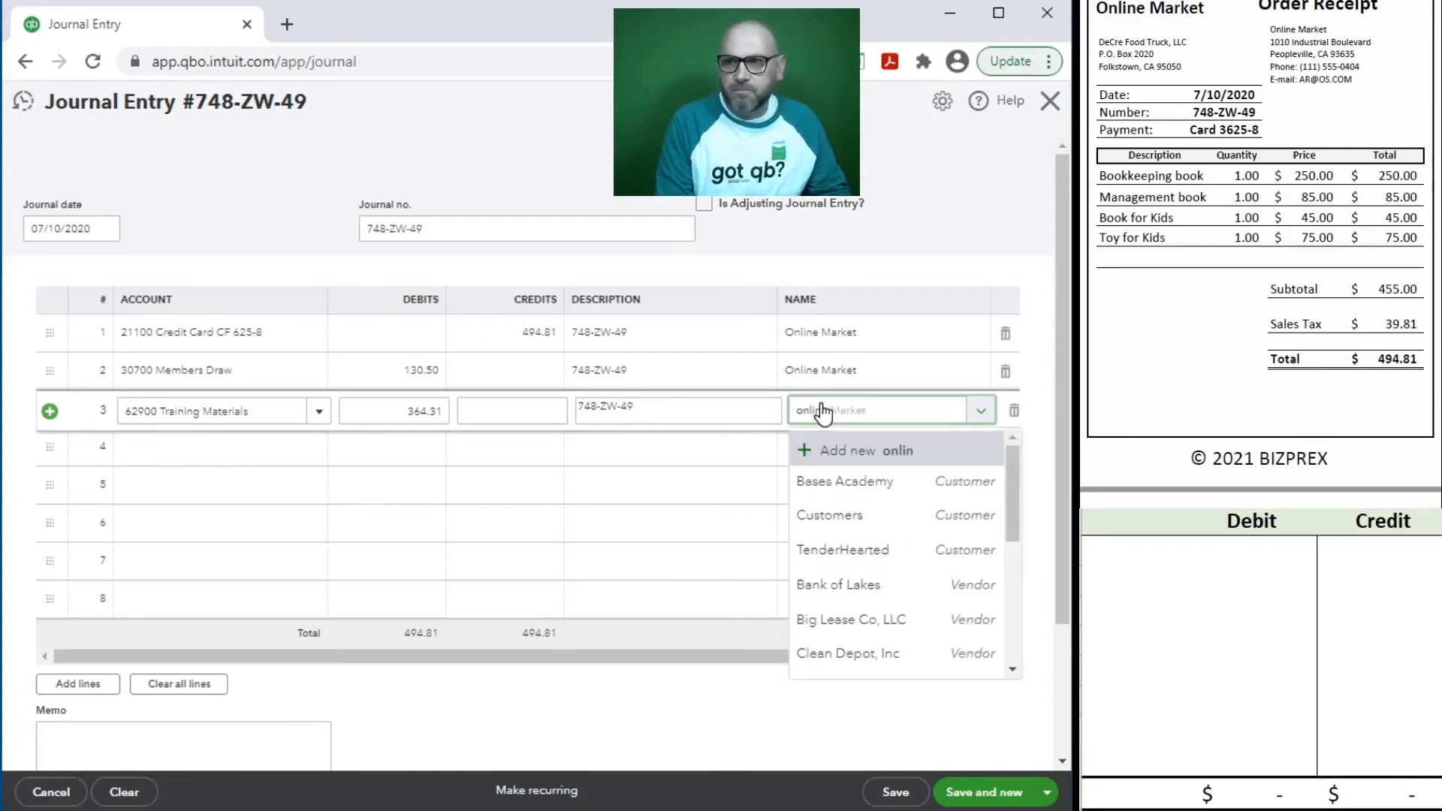
click(843, 480)
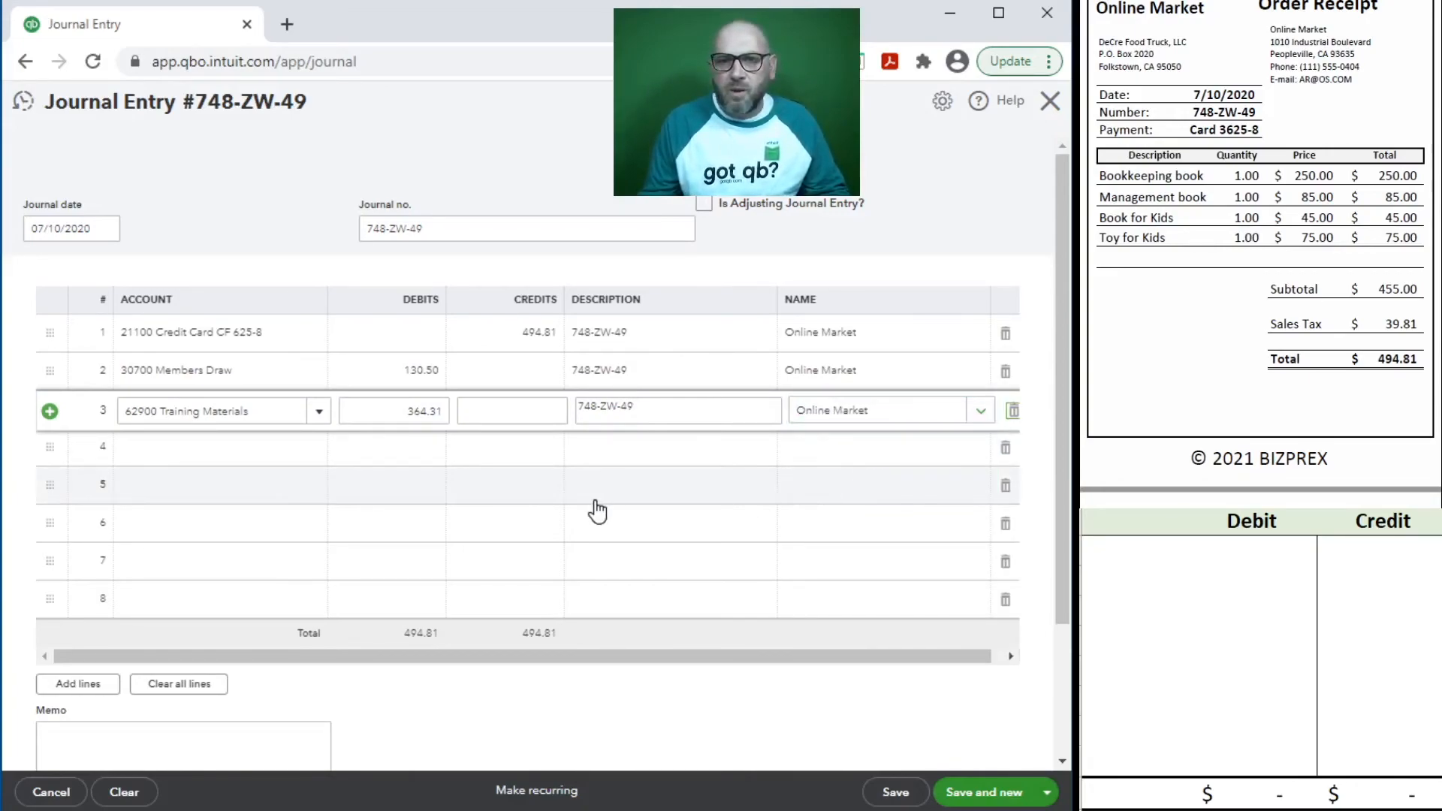
key(Tab)
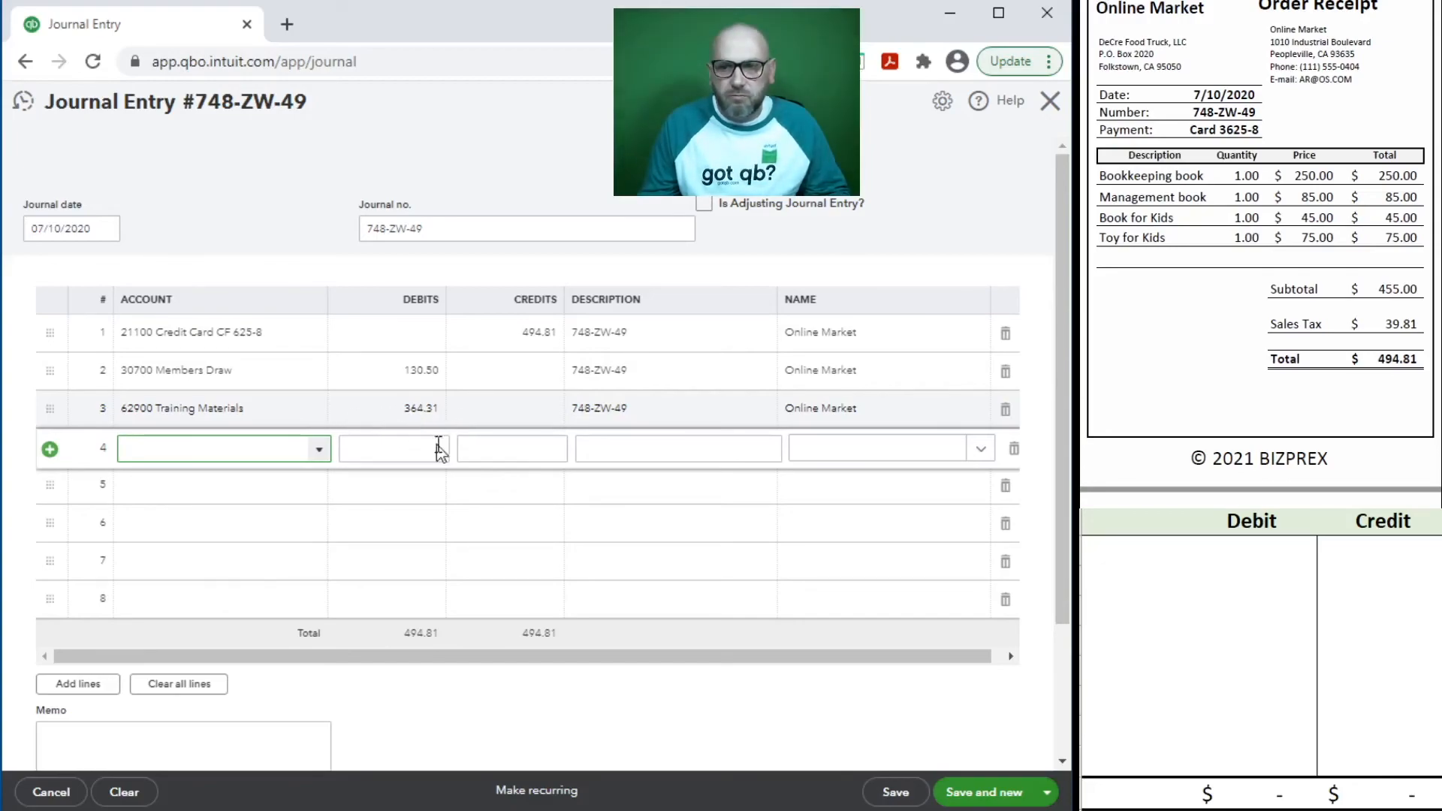
click(976, 793)
- Bring up the CreditFirst transaction receipt and set the journal date to 07/15/2020 and the journal number to 214011
scroll(1301, 283, down, 5)
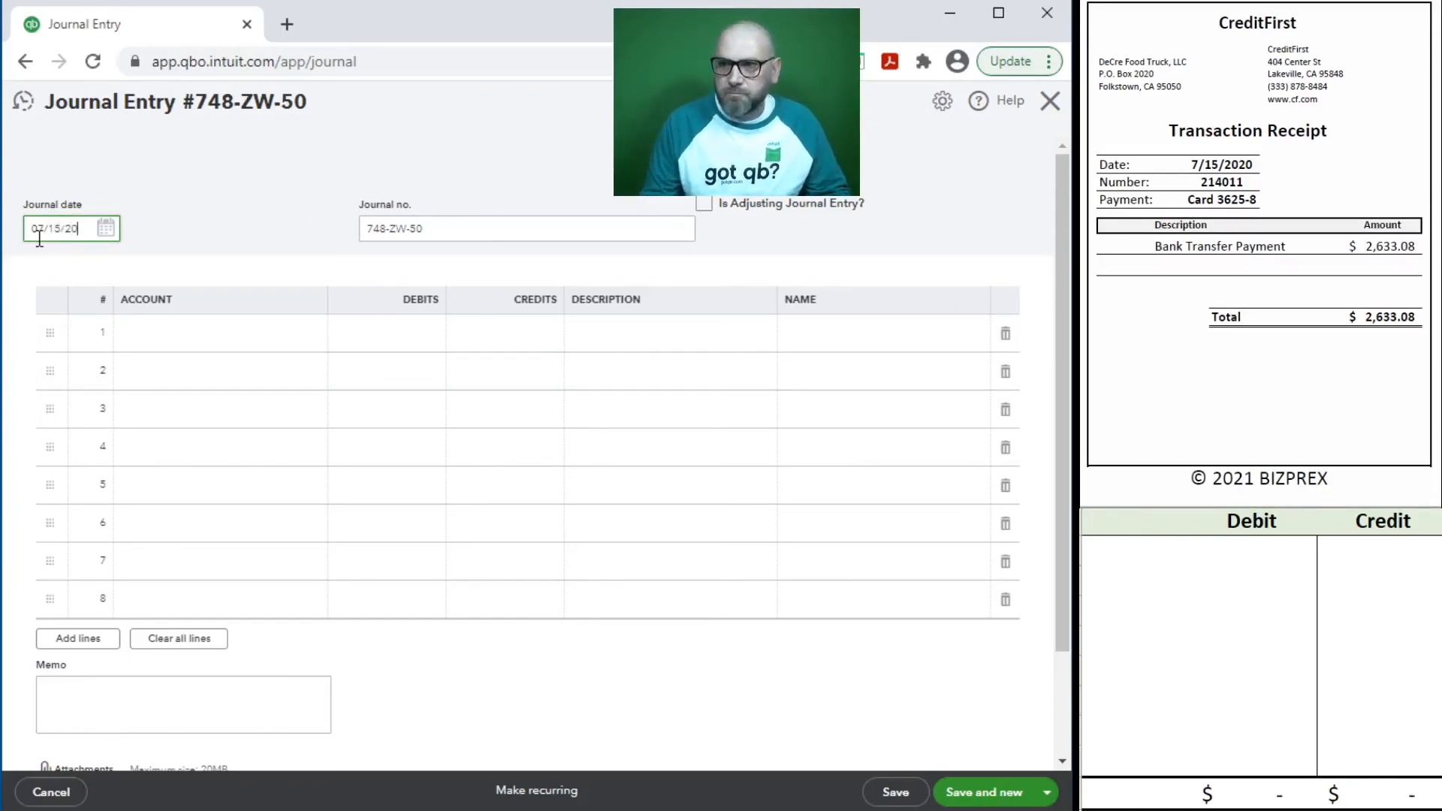
key(Tab)
text(2)
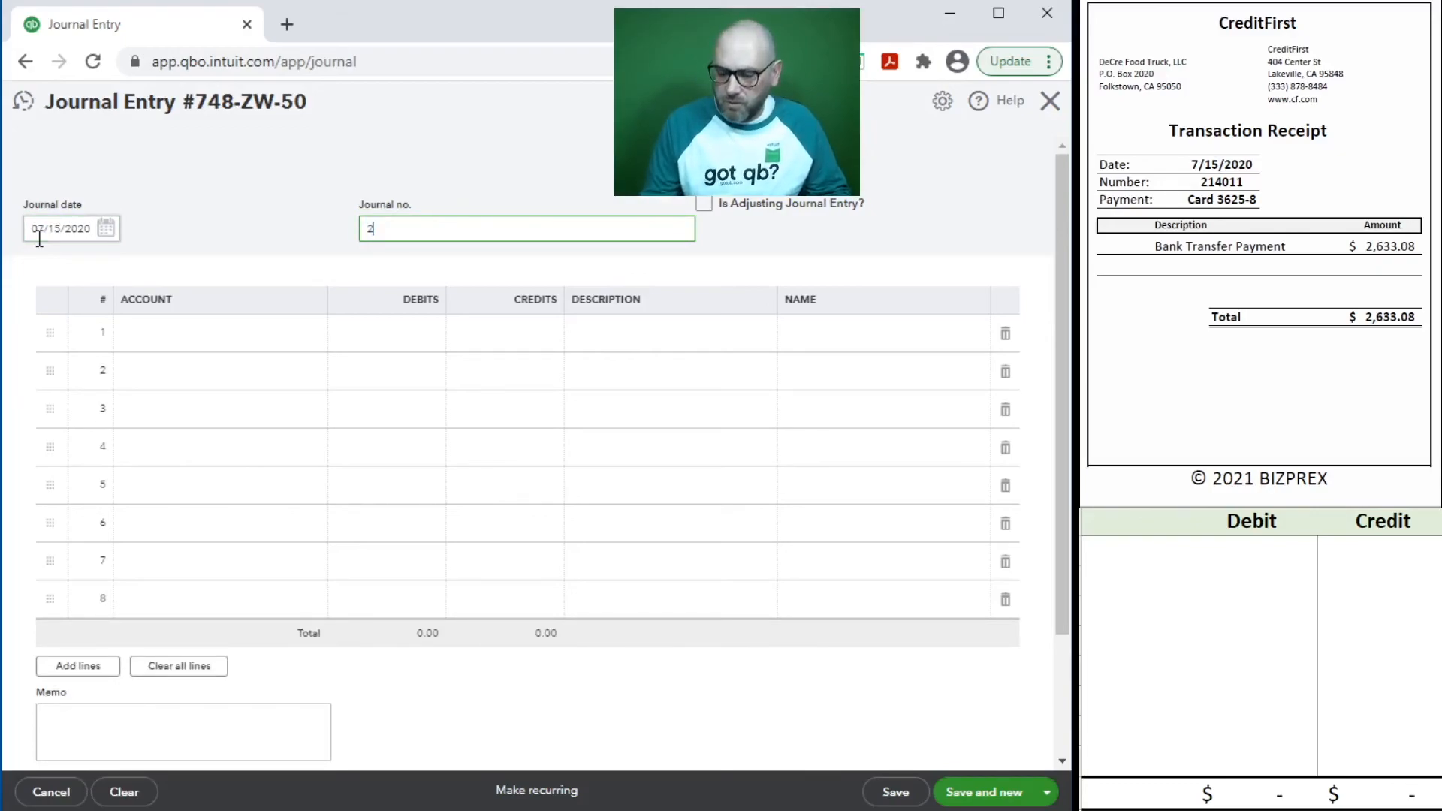
text(14011)
key(Tab)
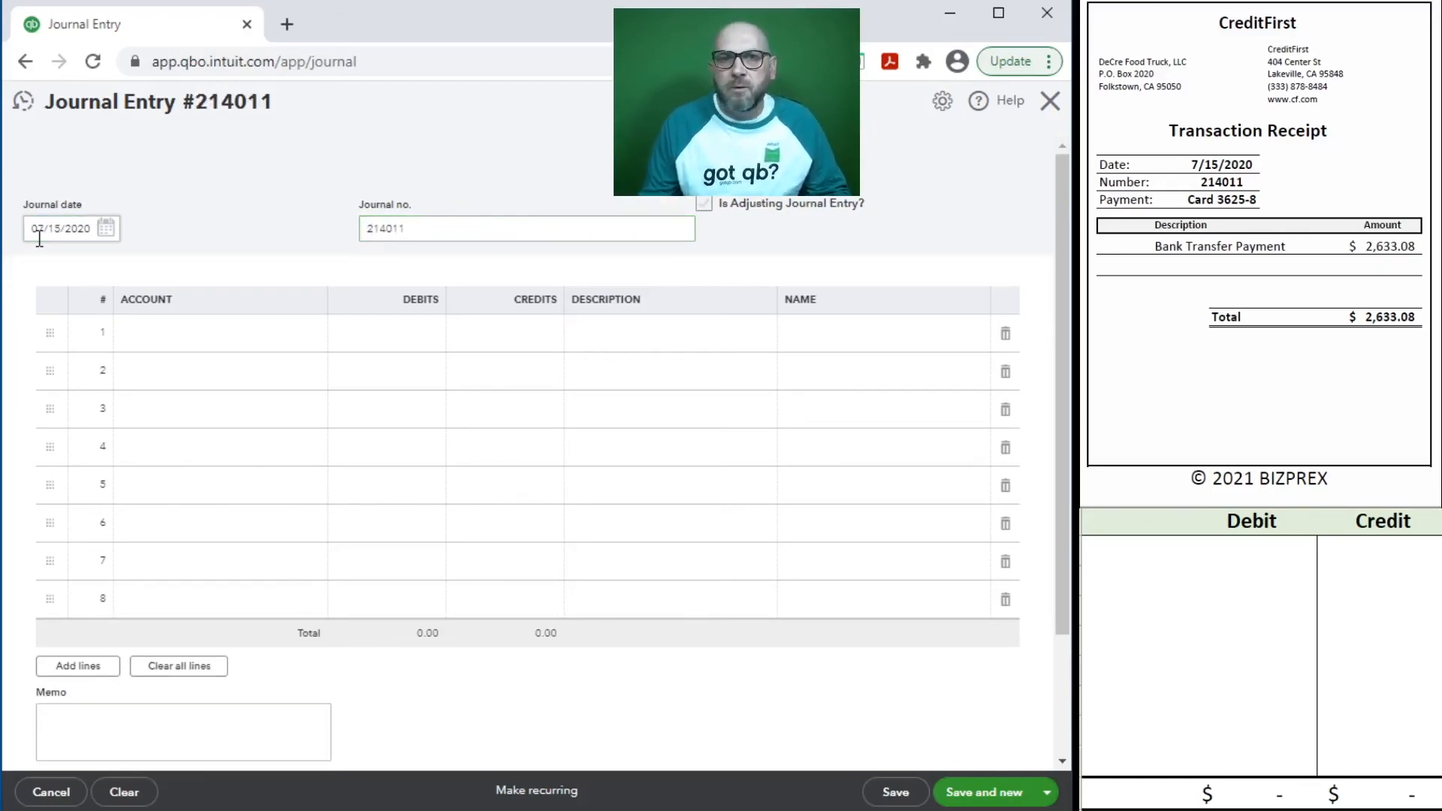
- Assign line 1 to the 11100 Bank Account with a credit of 2,633.08
click(143, 330)
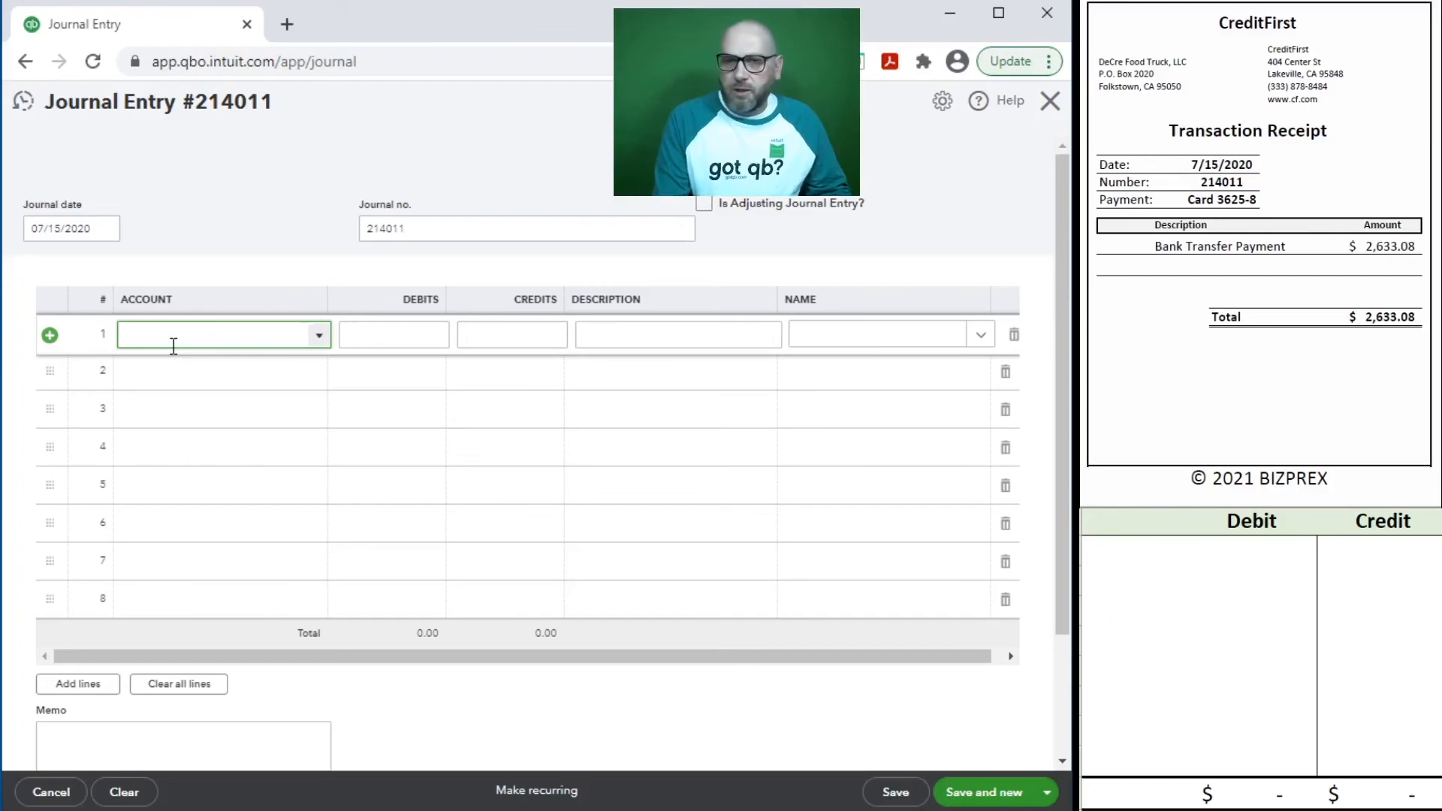
text(bank)
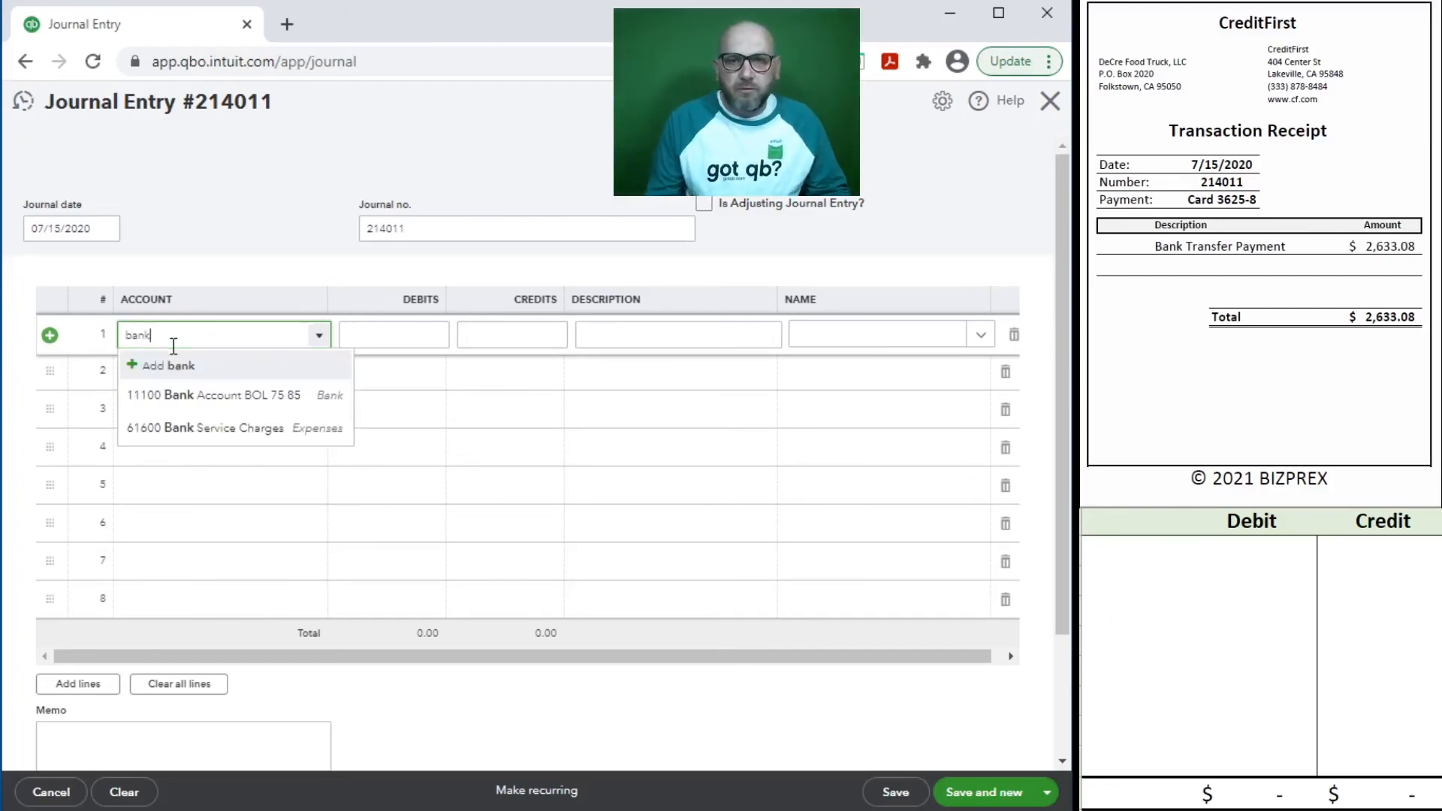
click(212, 392)
click(531, 336)
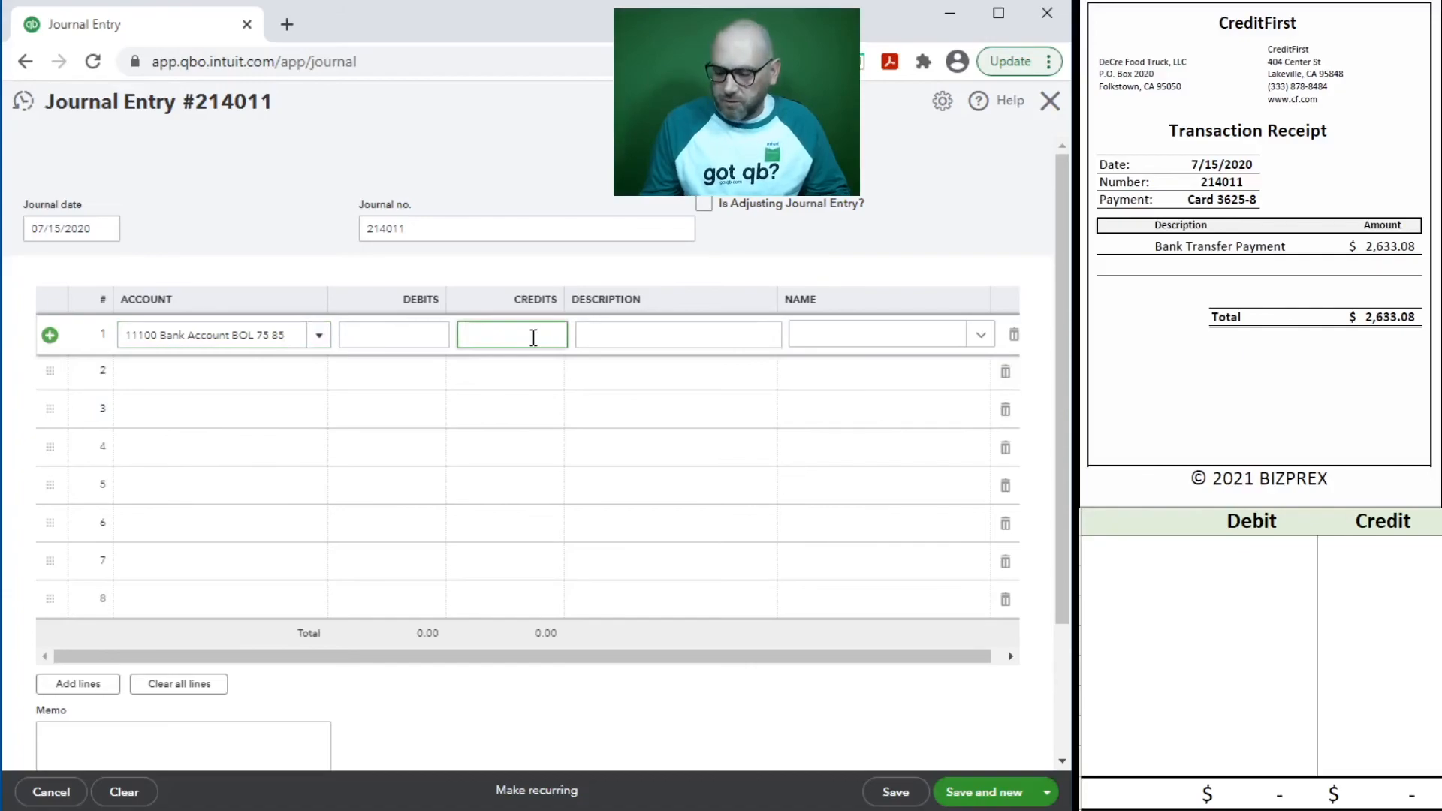
text(2,633.08)
key(Tab)
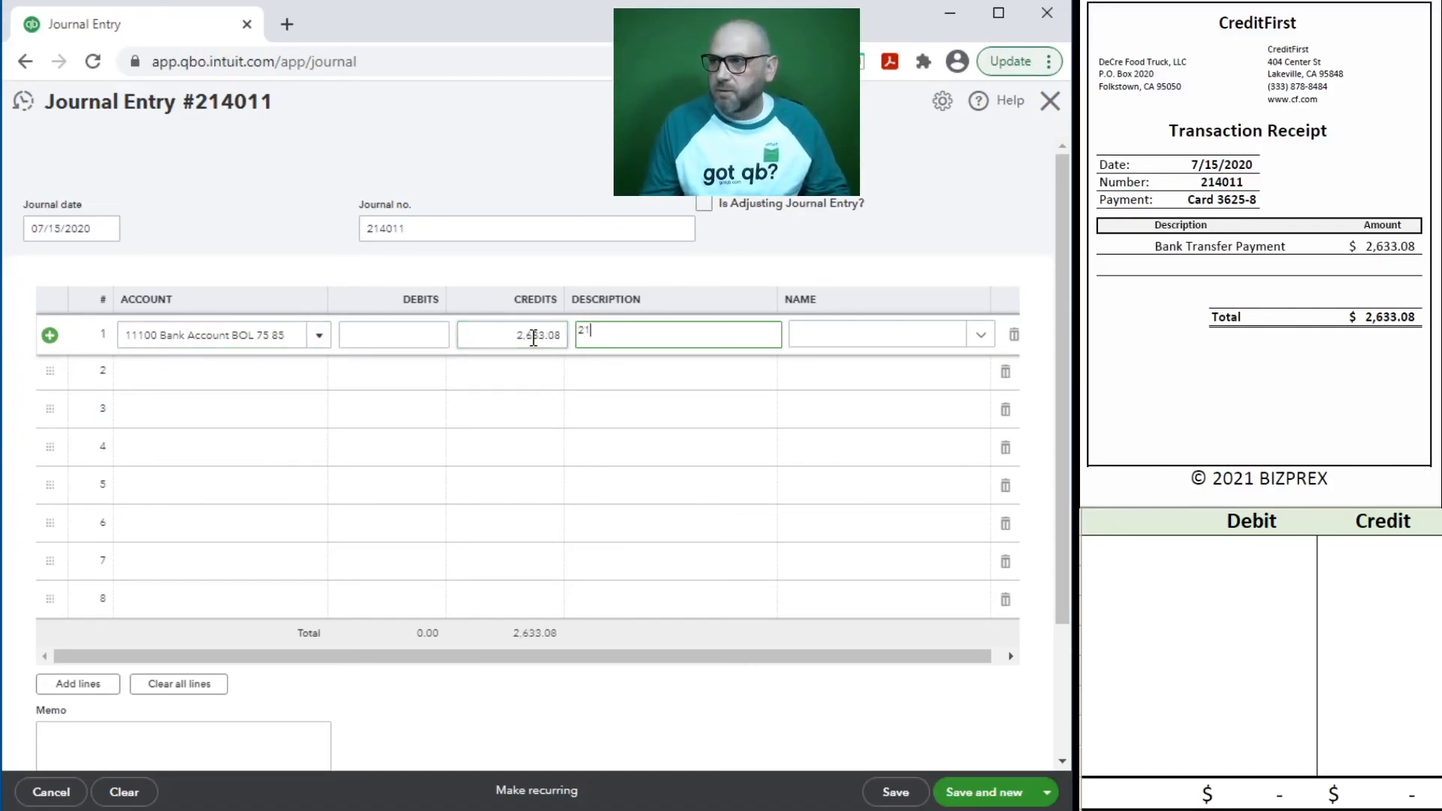
- Enter 214011 as line 1's description and set its name to the vendor CreditFirst
text(214011)
key(Tab)
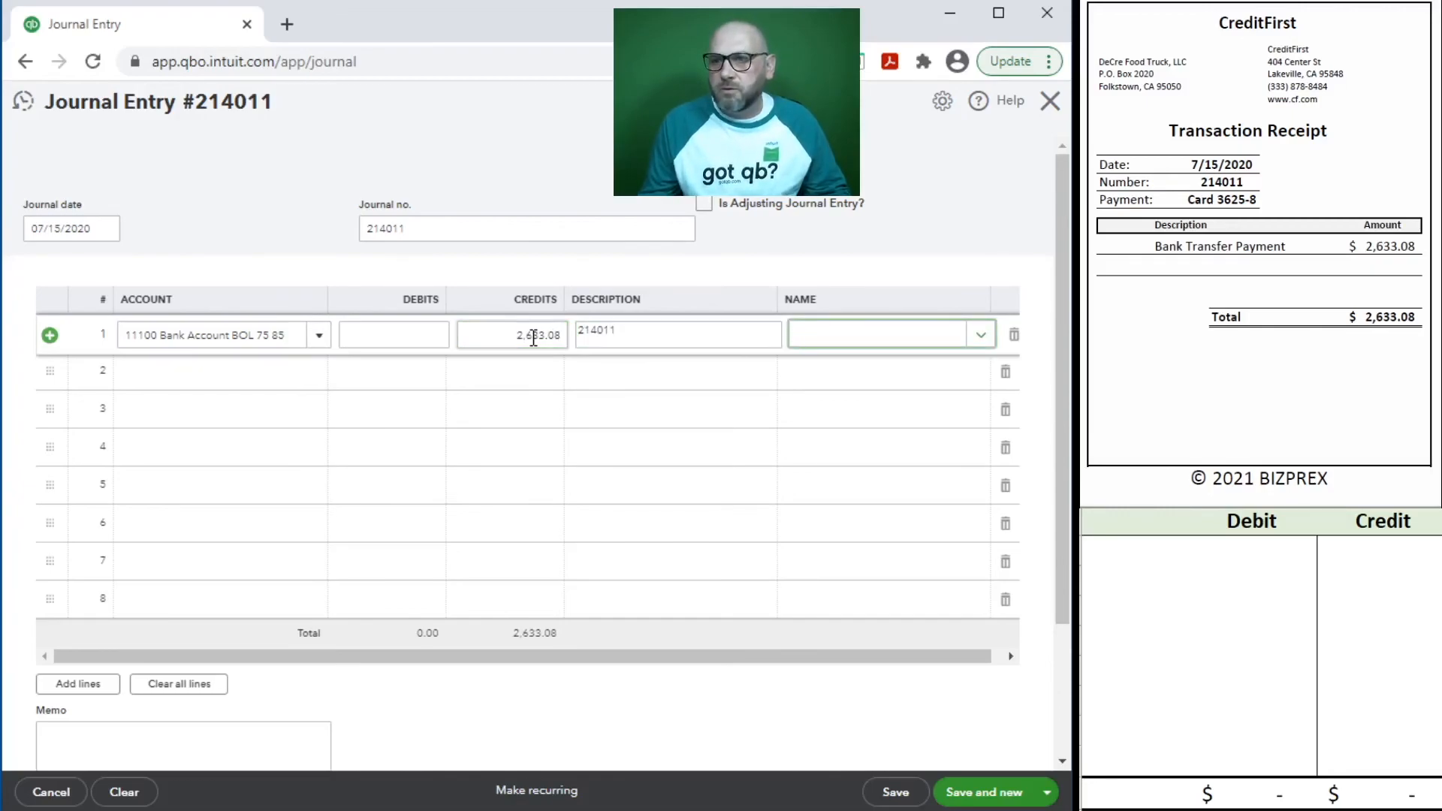
text(cred)
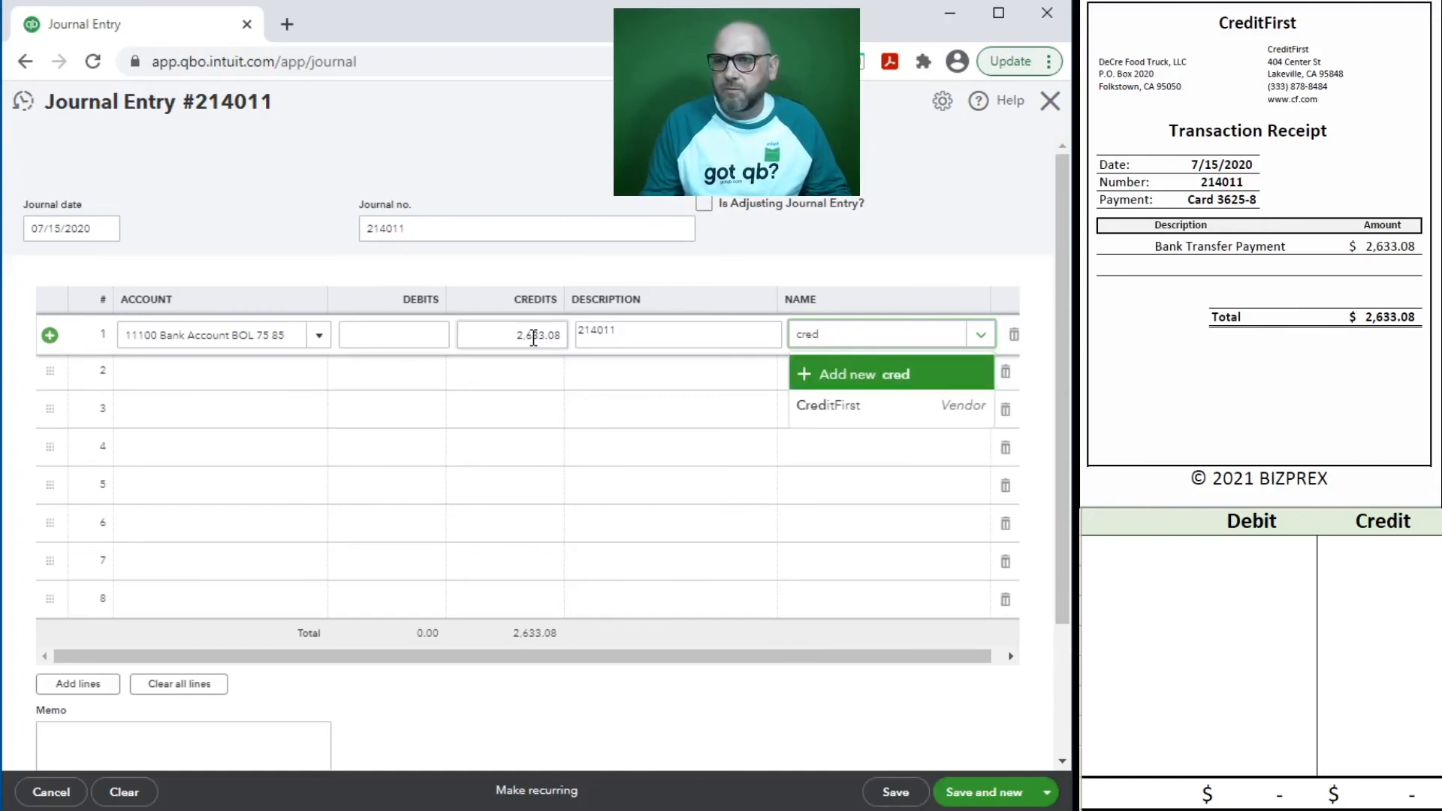
click(841, 406)
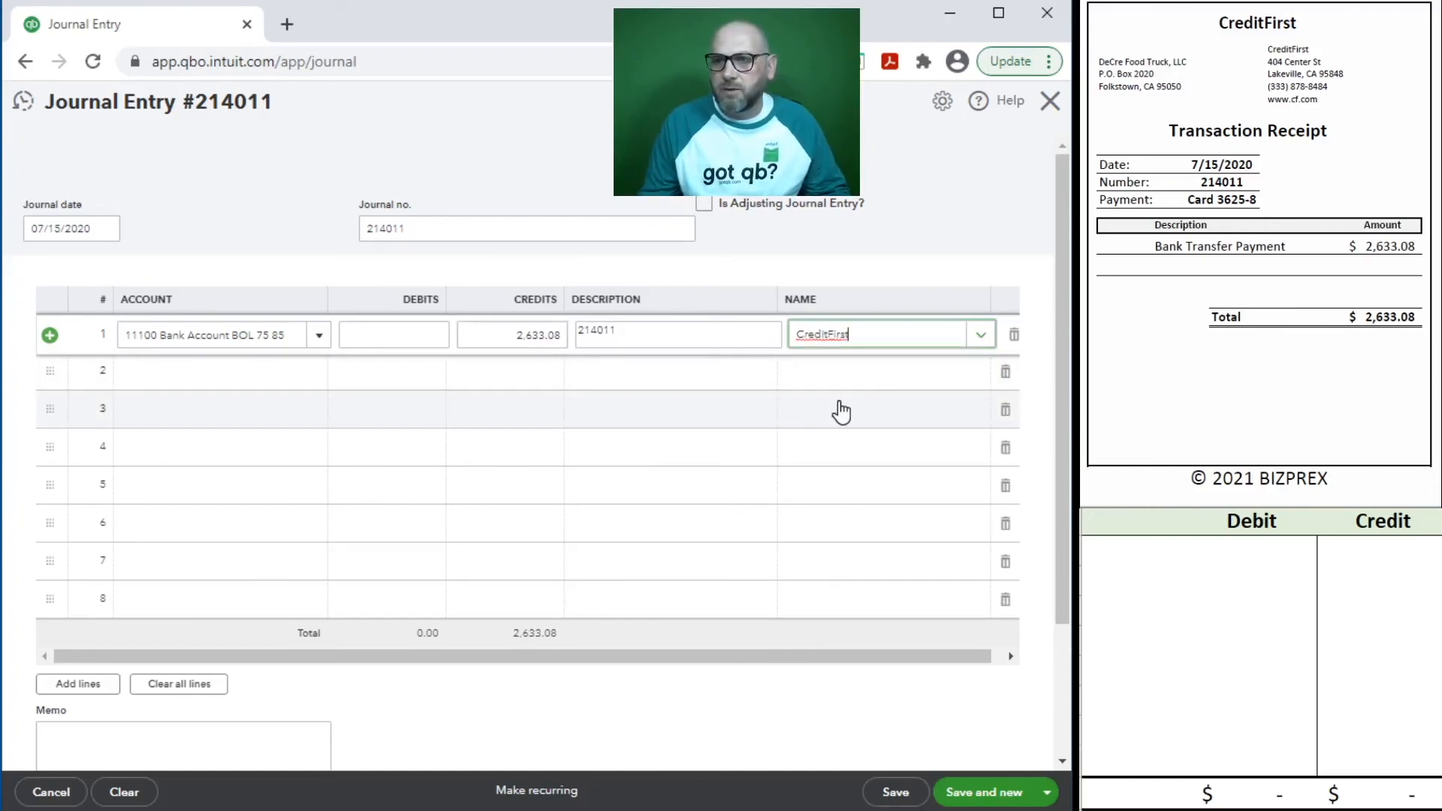
- Fill line 2 with 21100 Credit Card for the 2,633.08 debit and the vendor CreditFirst
click(180, 374)
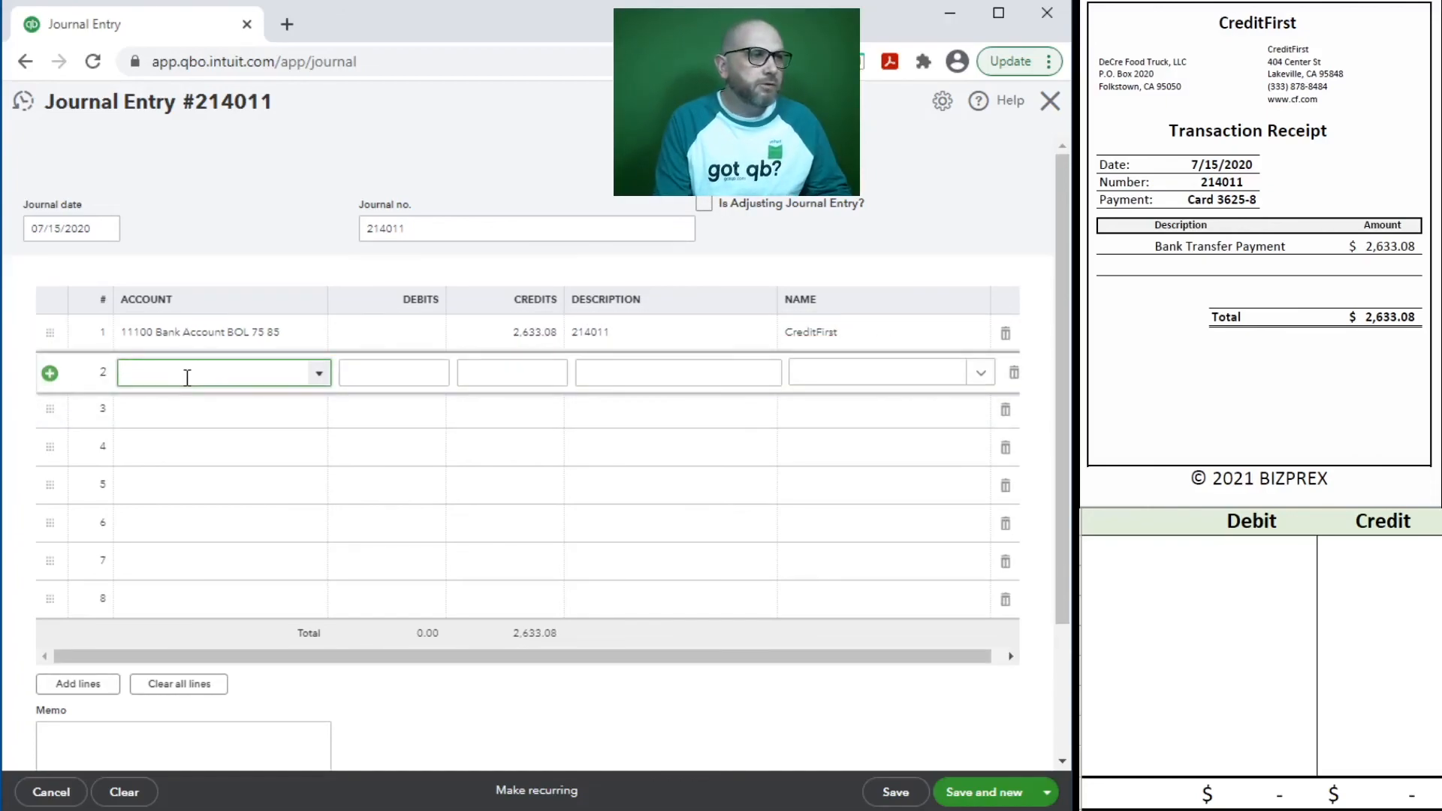
text(cred)
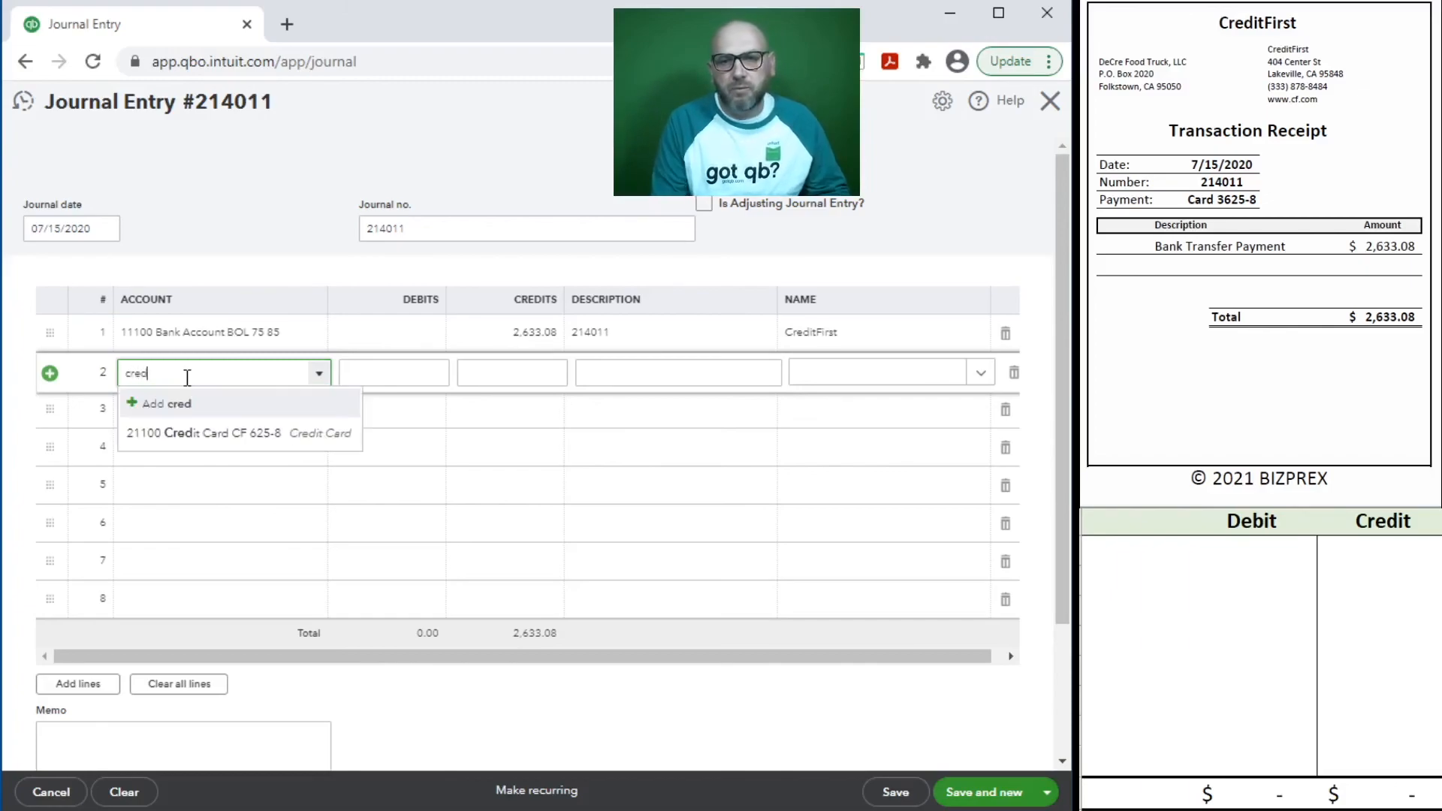
click(232, 434)
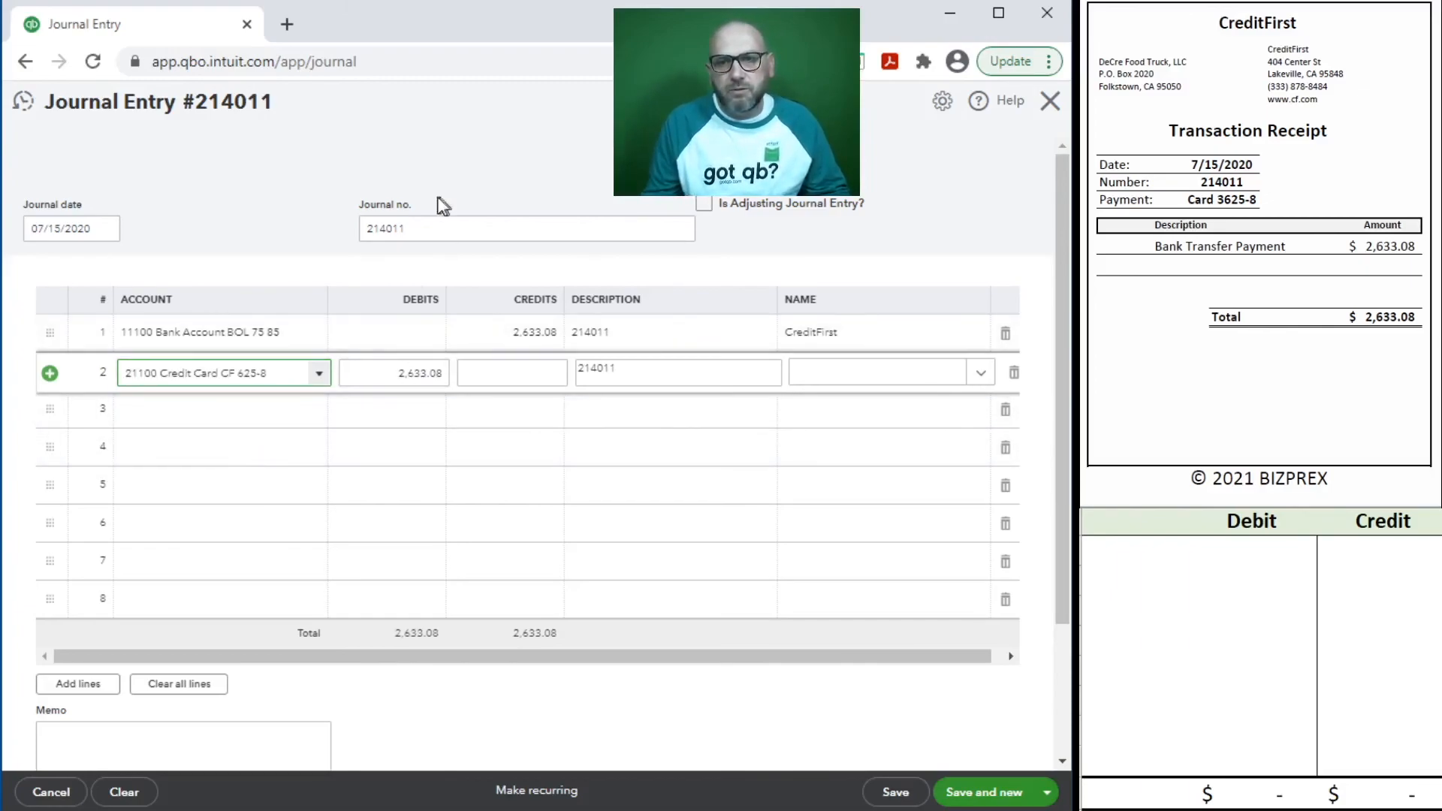
click(842, 379)
text(credit)
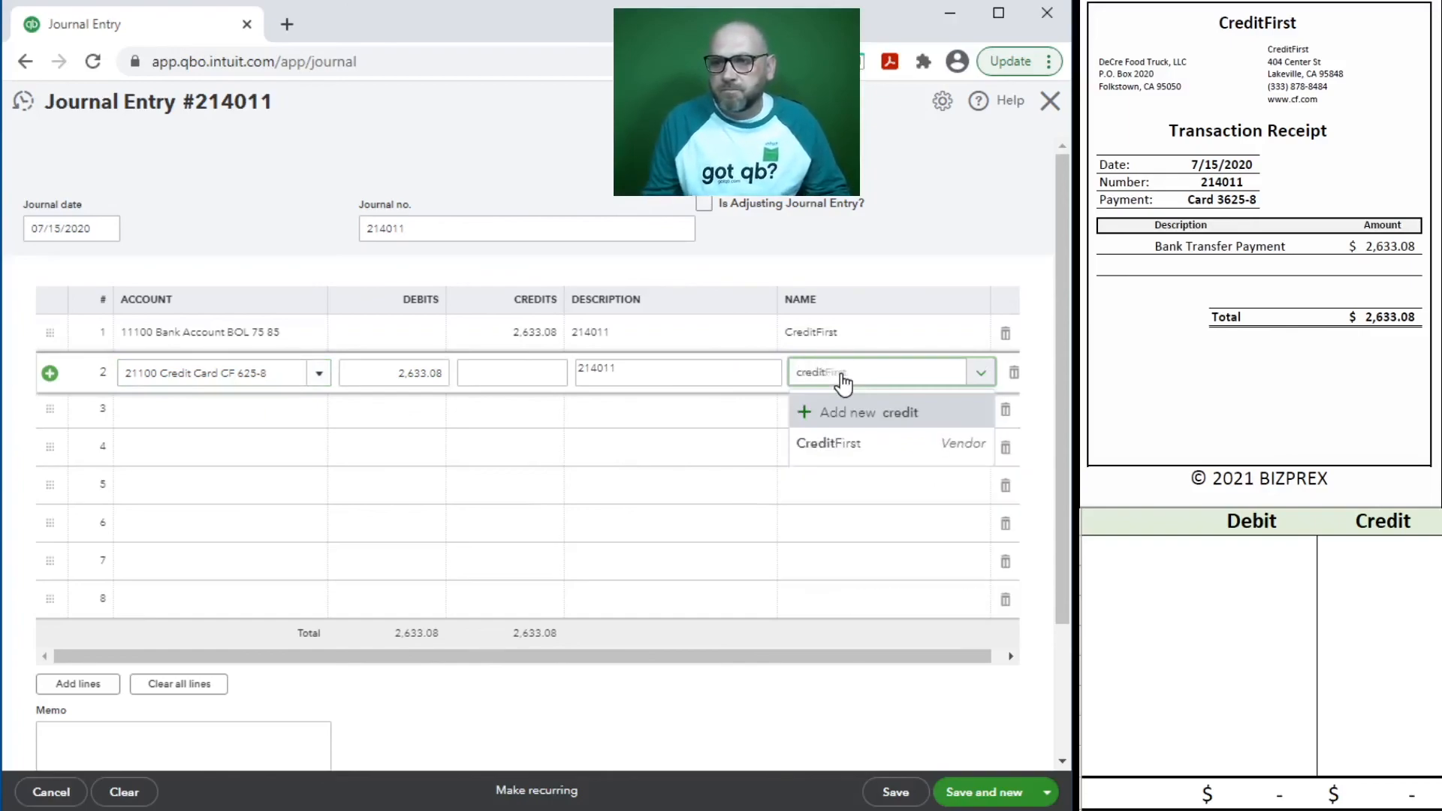
click(817, 447)
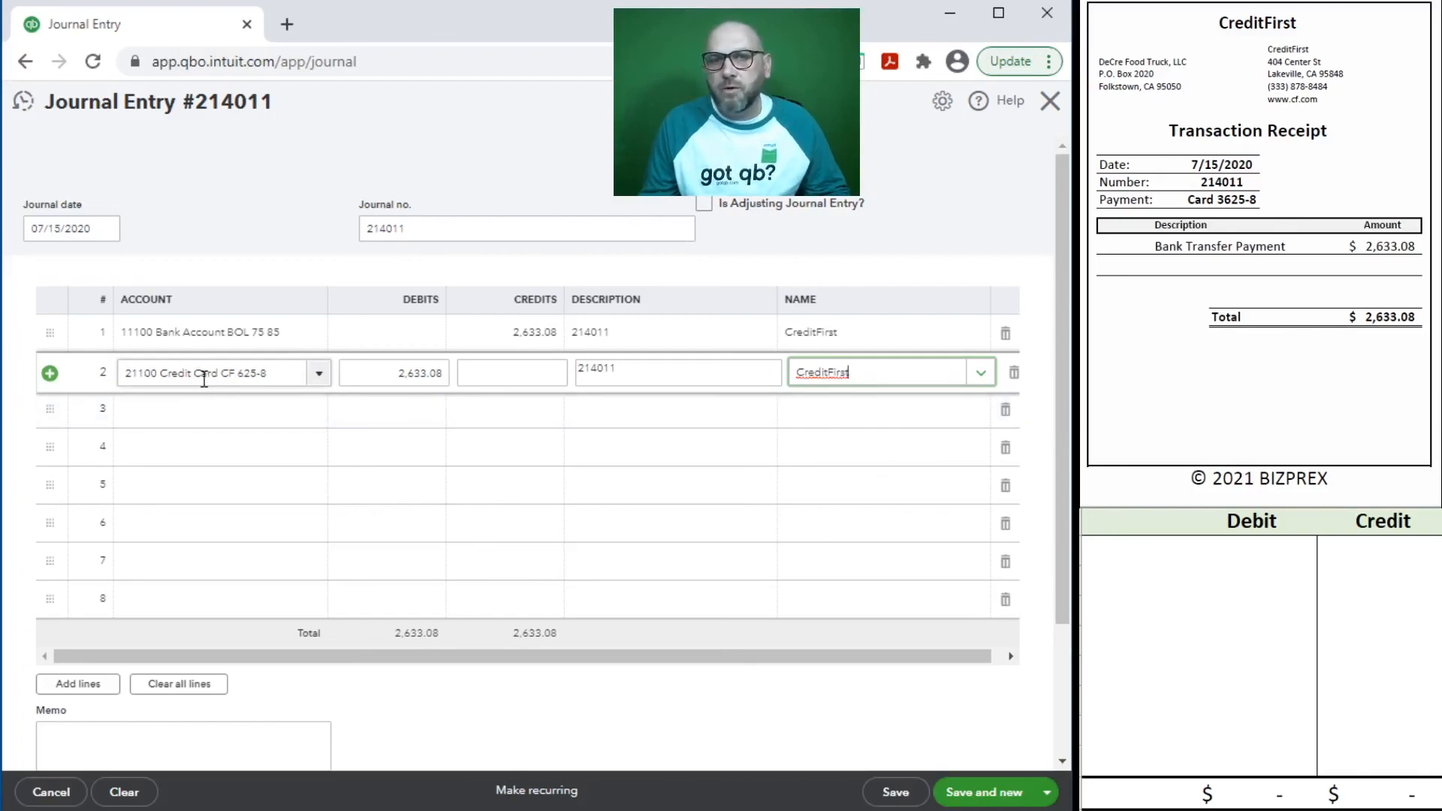
- Save the credit card payment entry and close the journal entry form
click(1014, 797)
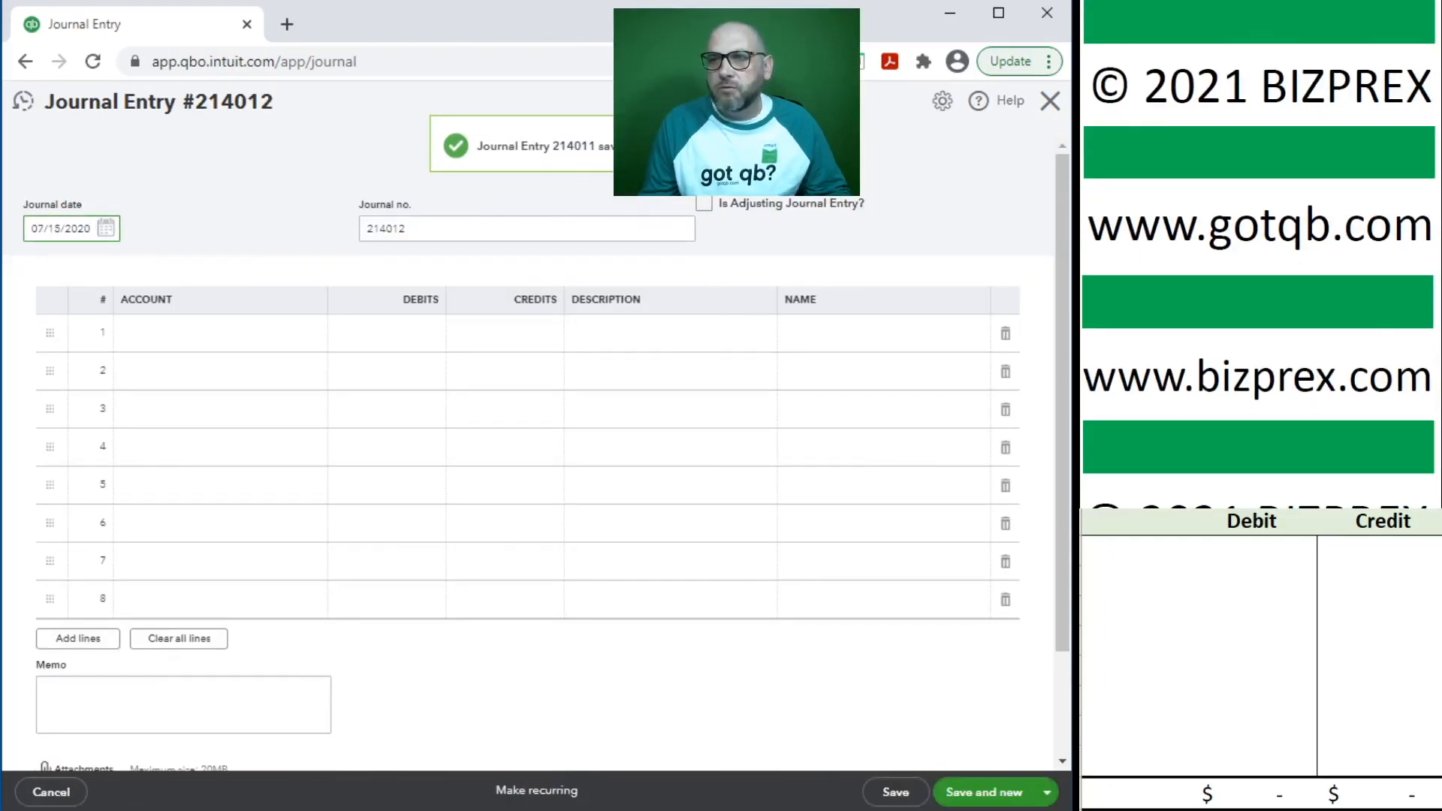
click(1049, 100)
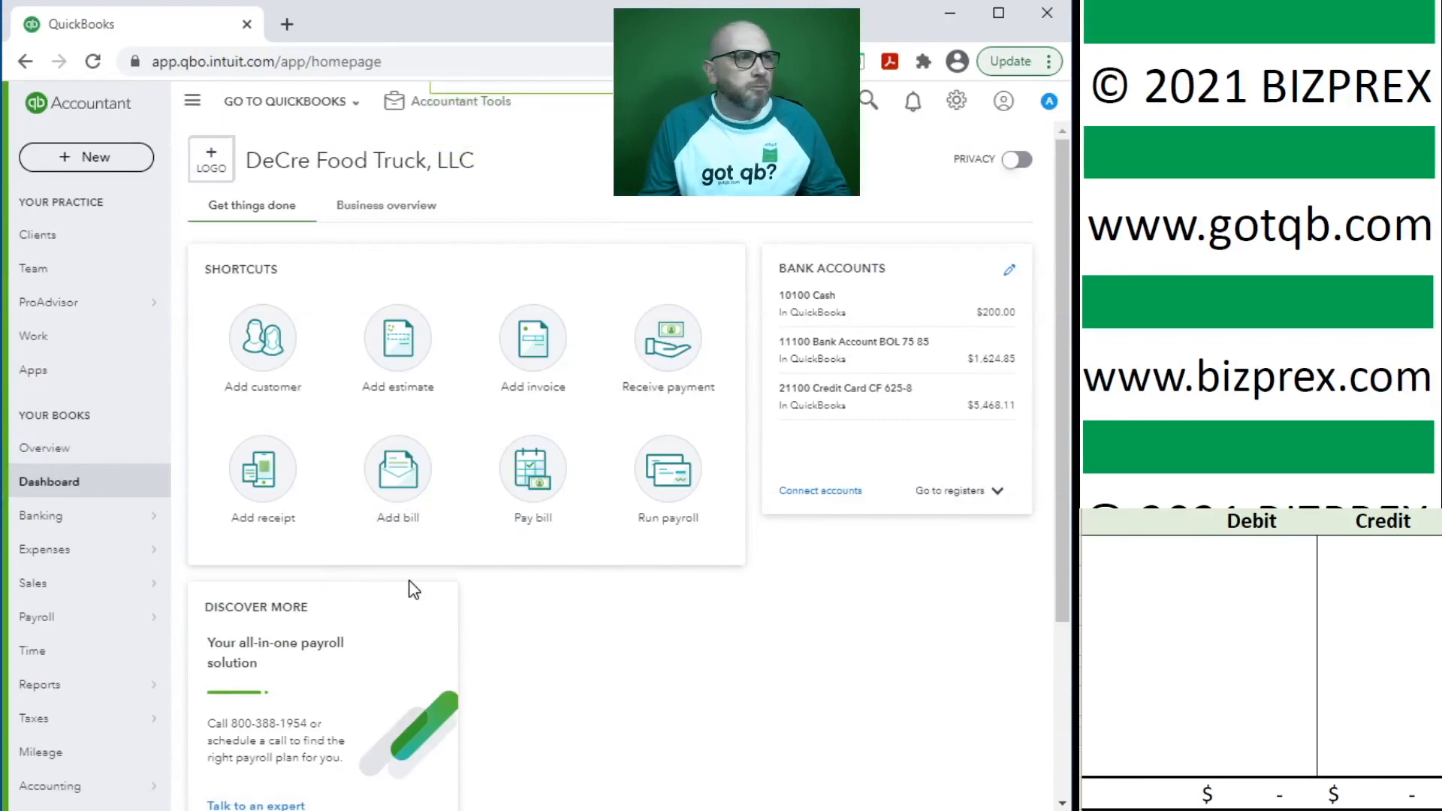